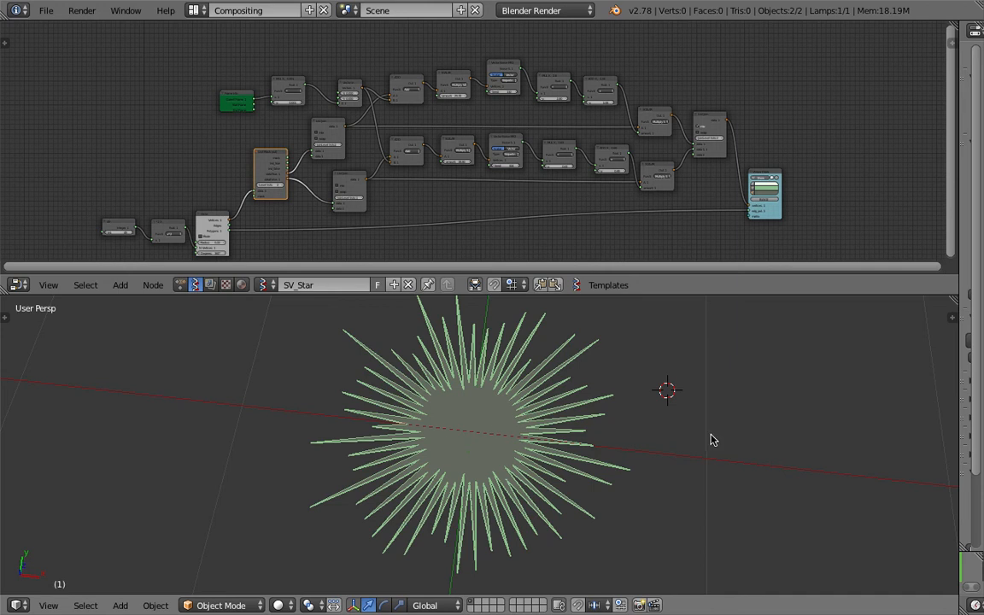
# Play the star animation and set the integer that drives the Circle node's vertex count to 94
pyautogui.hotkey('alt', 'a')
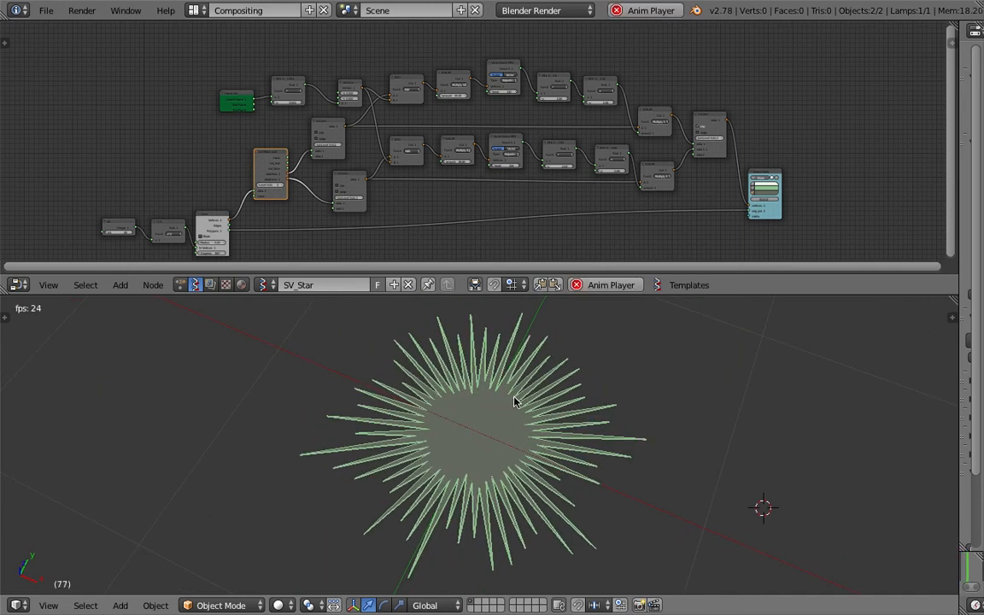
pyautogui.moveTo(572, 420); pyautogui.dragTo(547, 416, button='middle')
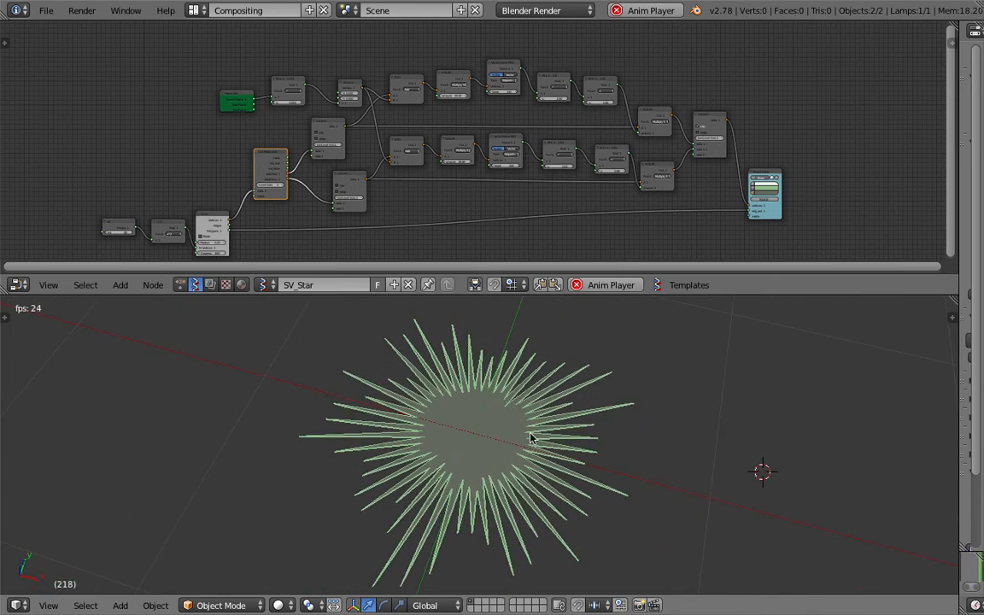
pyautogui.scroll(4, 352, 178)
pyautogui.moveTo(109, 233); pyautogui.dragTo(323, 258, button='middle')
pyautogui.scroll(5, 325, 150)
pyautogui.scroll(-3, 437, 190)
pyautogui.moveTo(644, 98); pyautogui.dragTo(497, 140, button='middle')
pyautogui.moveTo(237, 206); pyautogui.dragTo(569, 75, button='middle')
pyautogui.scroll(1, 350, 146)
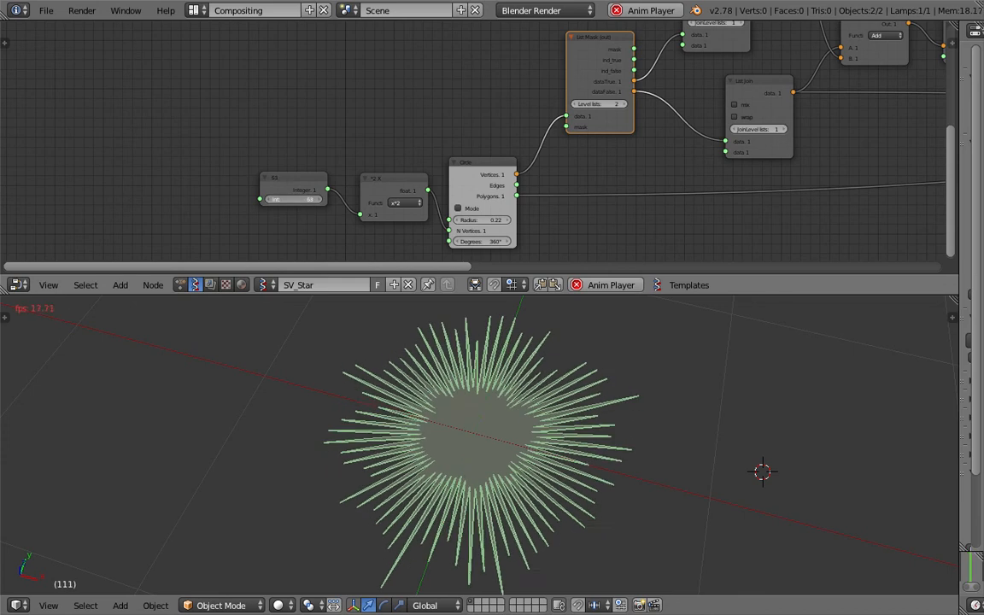
pyautogui.moveTo(293, 199); pyautogui.dragTo(317, 199)
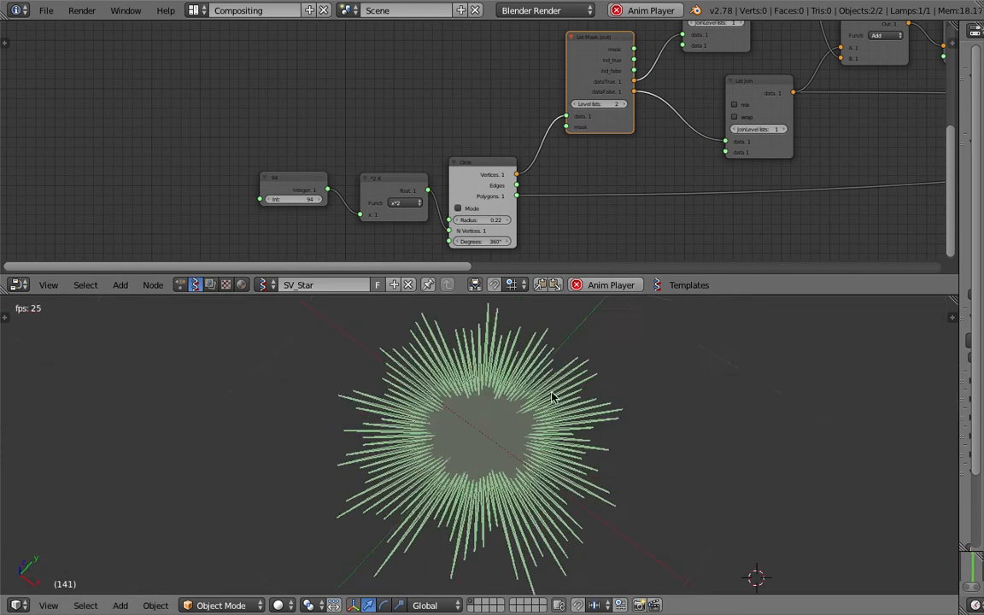
pyautogui.moveTo(540, 394); pyautogui.dragTo(598, 391, button='middle')
# Examine the complete SV_Star node tree, from the integer input to the Viewer Draw node
pyautogui.scroll(-5, 684, 143)
pyautogui.moveTo(683, 142); pyautogui.dragTo(376, 192, button='middle')
pyautogui.scroll(-1, 546, 171)
pyautogui.moveTo(589, 171); pyautogui.dragTo(402, 175, button='middle')
pyautogui.scroll(-2, 448, 150)
pyautogui.scroll(-3, 448, 150)
pyautogui.moveTo(457, 145); pyautogui.dragTo(504, 154, button='middle')
pyautogui.scroll(2, 584, 174)
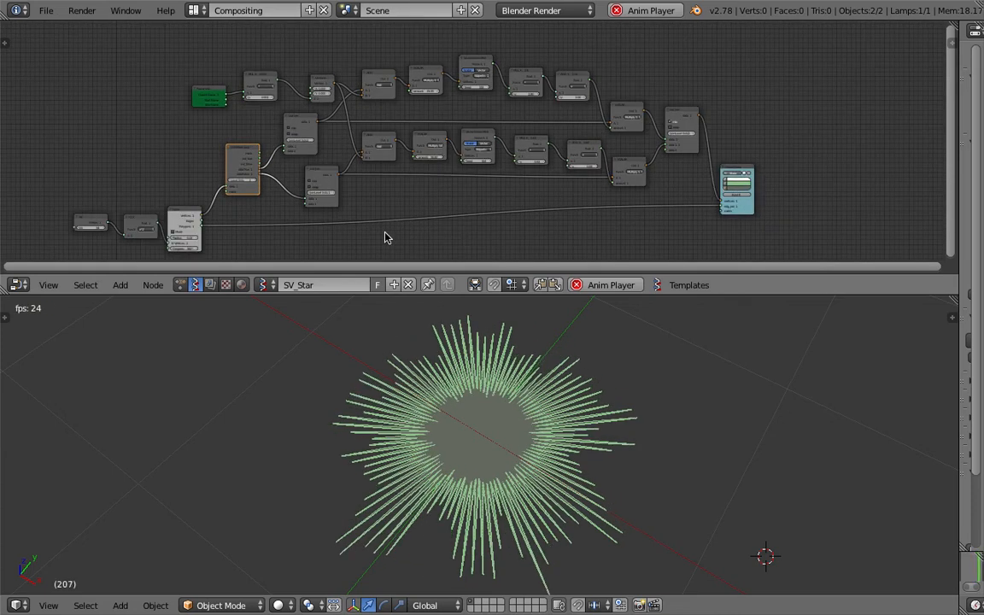
# Show the node editor's properties sidebar and expand its SV import/export section
pyautogui.press('n')
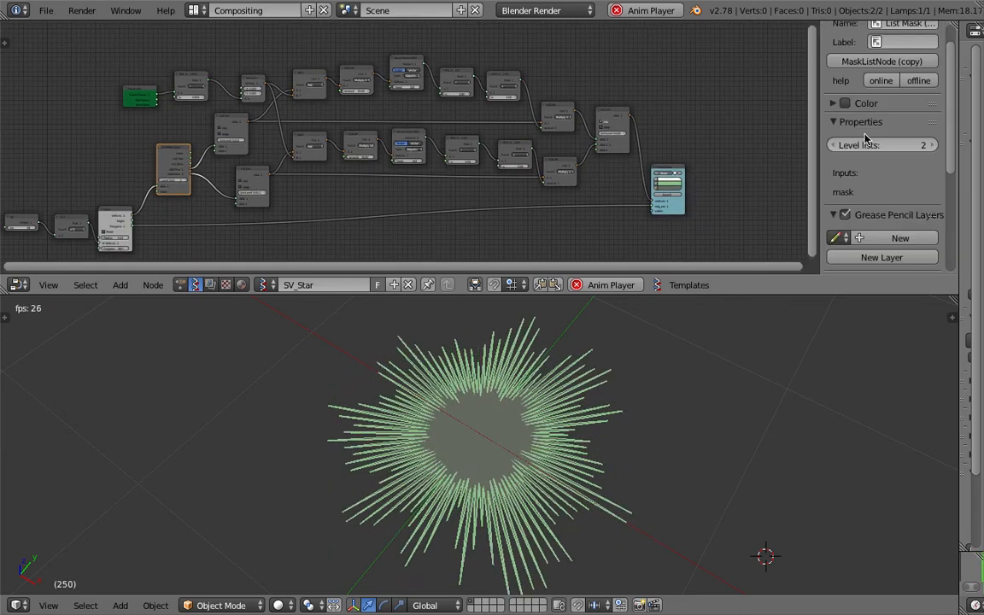
pyautogui.scroll(-5, 868, 136)
pyautogui.click(854, 124)
# Set the multiply amount of the lower branch's Scalar node, ahead of the Vector Noise, to 5.14
pyautogui.moveTo(387, 161); pyautogui.dragTo(405, 161, button='middle')
pyautogui.scroll(5, 440, 174)
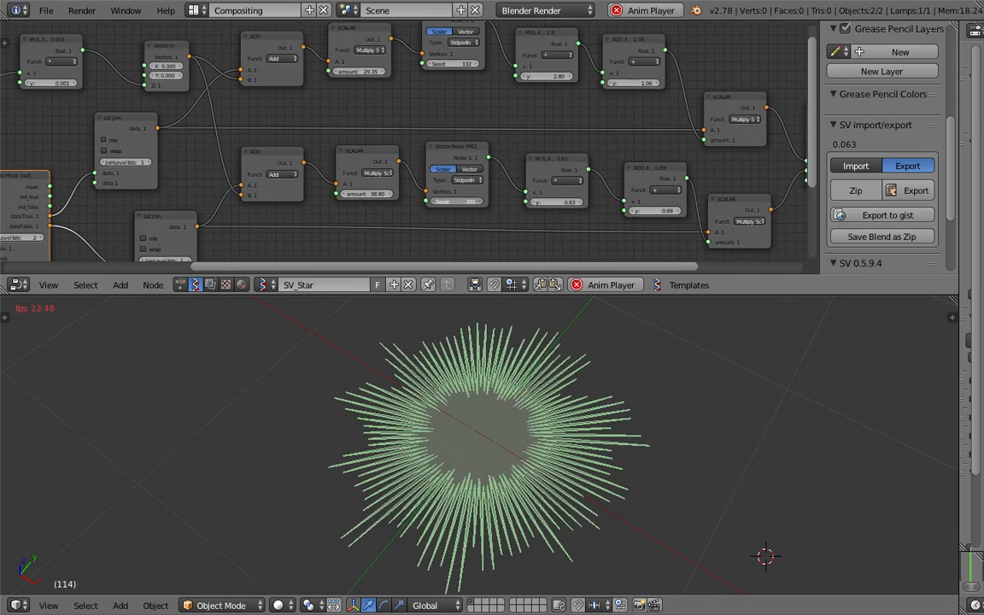
pyautogui.moveTo(369, 194); pyautogui.dragTo(389, 194)
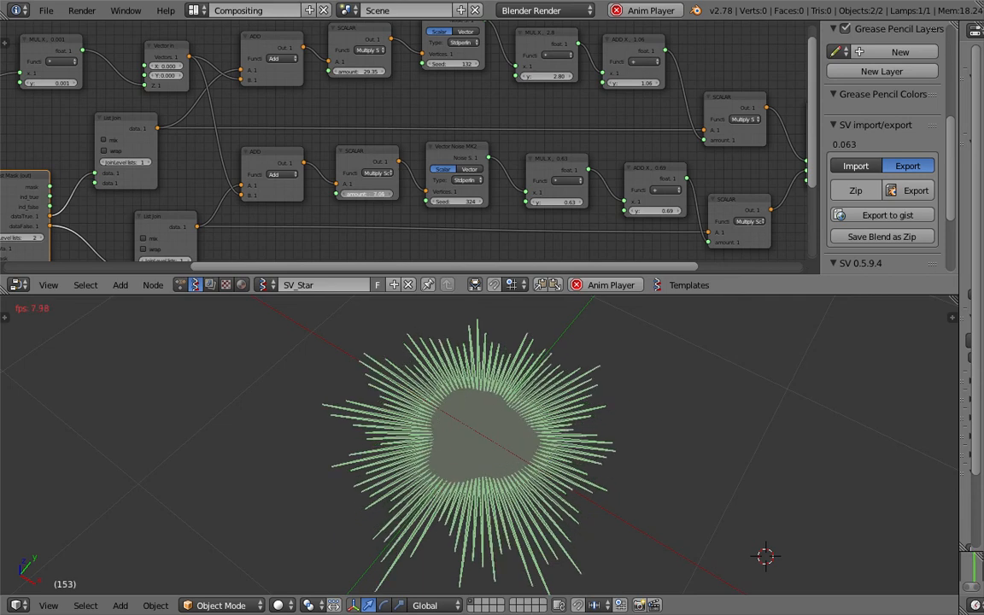
pyautogui.moveTo(369, 194); pyautogui.dragTo(383, 194)
pyautogui.moveTo(617, 399)
pyautogui.mouseDown(button='middle')
pyautogui.moveTo(503, 401)
pyautogui.moveTo(599, 406)
pyautogui.mouseUp(button='middle')
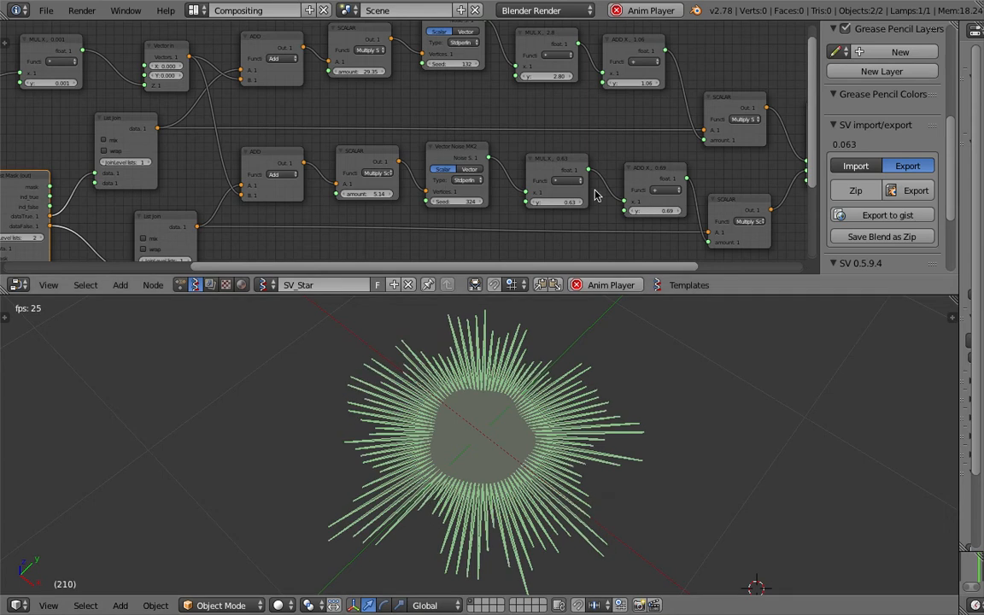
# Review the animated star alongside its node tree and stop the playback
pyautogui.press('Home')
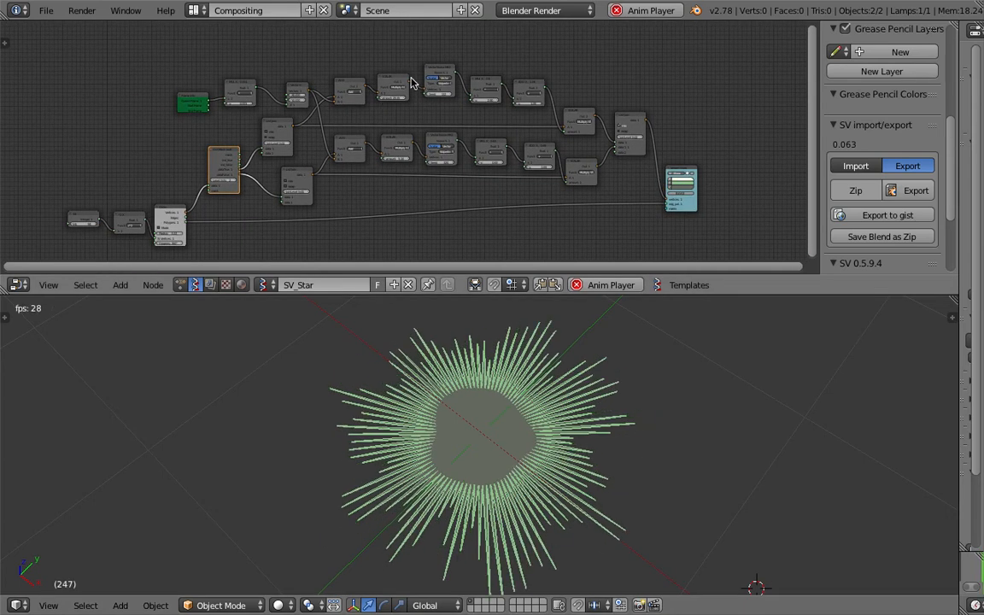
pyautogui.press('Home')
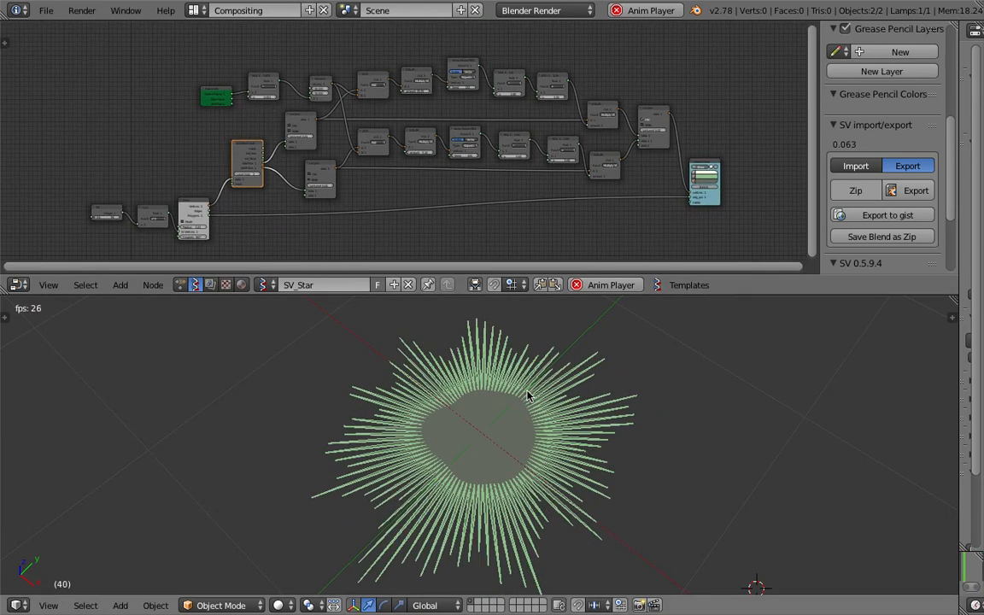
pyautogui.scroll(4, 433, 136)
pyautogui.moveTo(319, 178); pyautogui.dragTo(183, 112, button='middle')
pyautogui.moveTo(393, 310); pyautogui.dragTo(492, 419, button='middle')
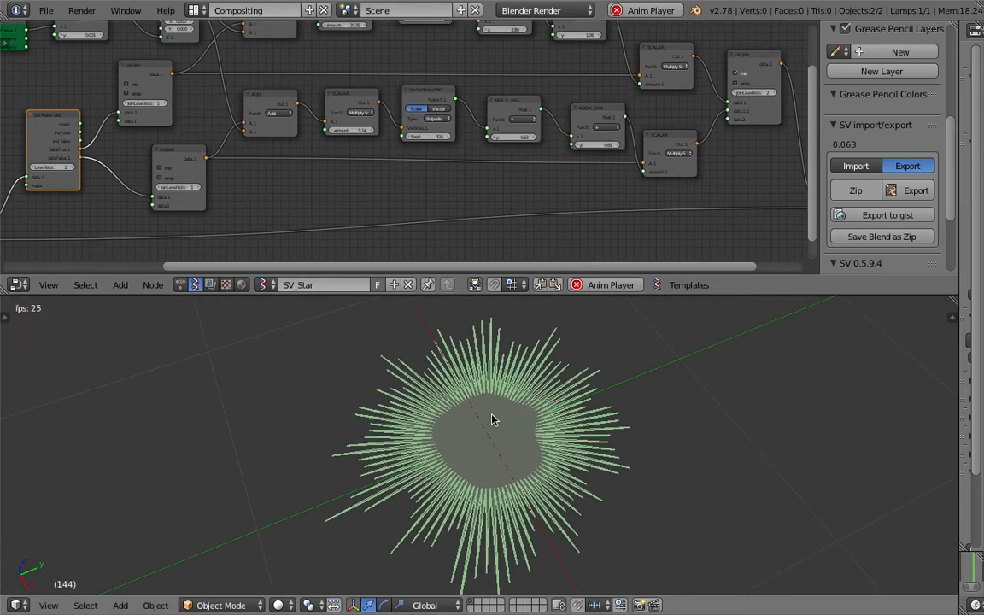
pyautogui.scroll(-4, 469, 178)
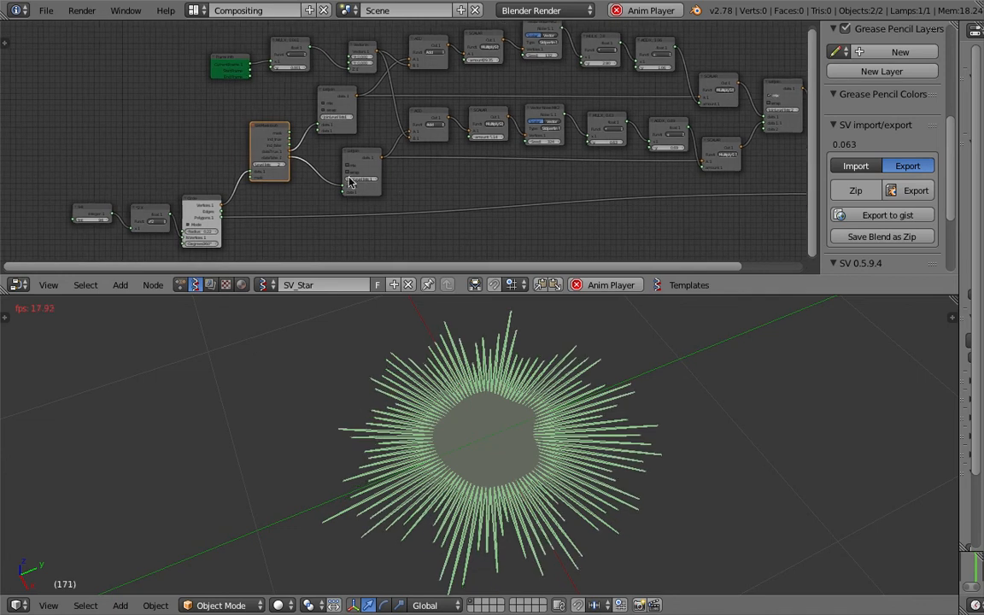
pyautogui.moveTo(209, 199); pyautogui.dragTo(216, 191)
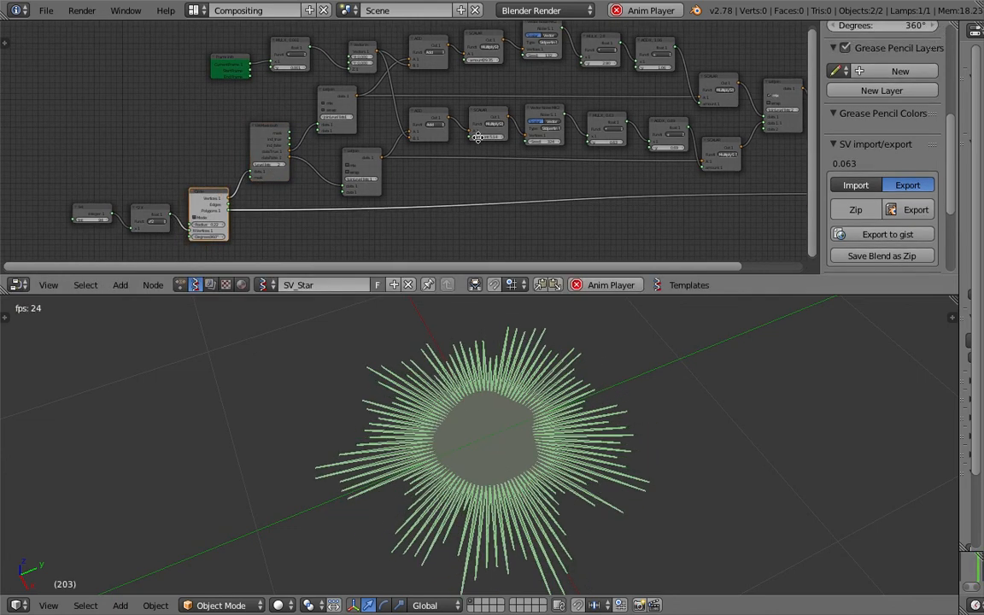
pyautogui.moveTo(477, 137); pyautogui.dragTo(286, 151, button='middle')
pyautogui.moveTo(401, 115); pyautogui.dragTo(430, 116, button='middle')
pyautogui.moveTo(363, 380); pyautogui.dragTo(468, 390, button='middle')
pyautogui.press('Escape')
pyautogui.moveTo(149, 38); pyautogui.dragTo(218, 51, button='middle')
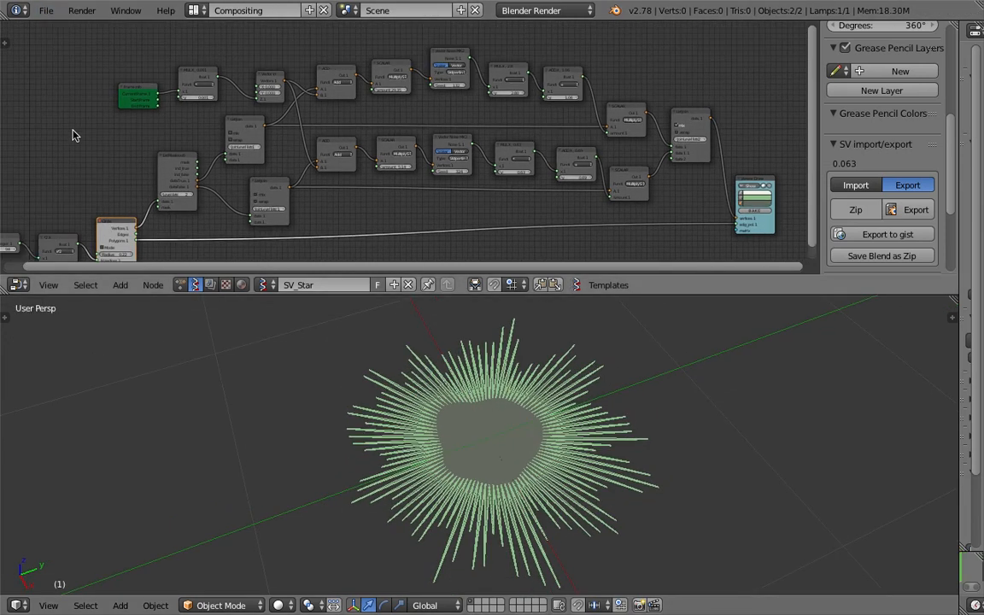
# Examine how the List Mask node splits the Circle's vertices between two List Join nodes
pyautogui.scroll(5, 281, 103)
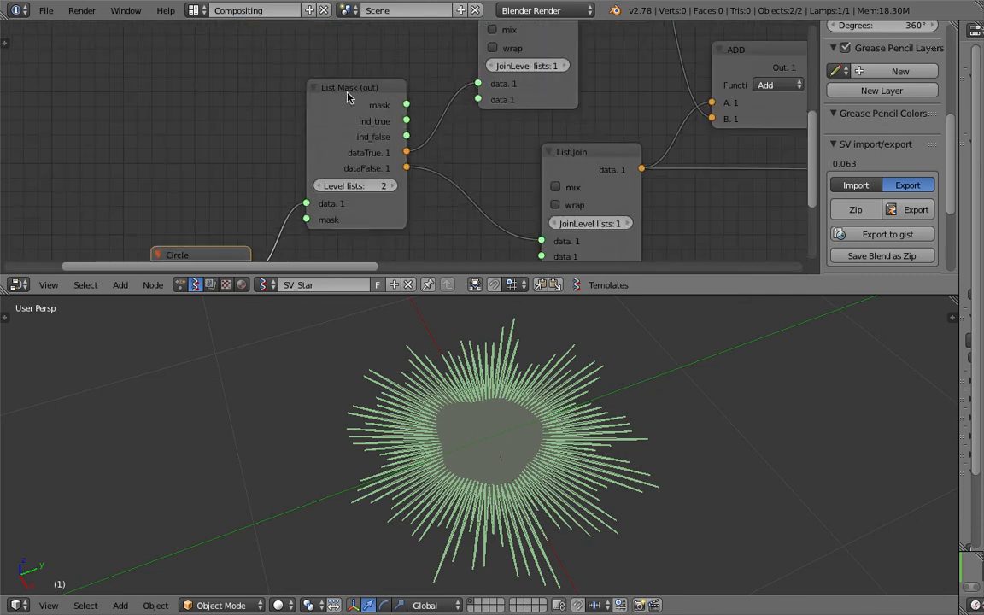
pyautogui.moveTo(348, 97); pyautogui.dragTo(357, 88)
pyautogui.scroll(-3, 327, 169)
pyautogui.moveTo(275, 216); pyautogui.dragTo(299, 154, button='middle')
pyautogui.moveTo(276, 173); pyautogui.dragTo(273, 146)
pyautogui.moveTo(273, 145); pyautogui.dragTo(312, 128, button='middle')
pyautogui.click(174, 196)
pyautogui.scroll(7, 174, 197)
pyautogui.moveTo(273, 208); pyautogui.dragTo(297, 176, button='middle')
pyautogui.scroll(-3, 426, 143)
pyautogui.moveTo(482, 126); pyautogui.dragTo(265, 237, button='middle')
pyautogui.moveTo(385, 153); pyautogui.dragTo(293, 189, button='middle')
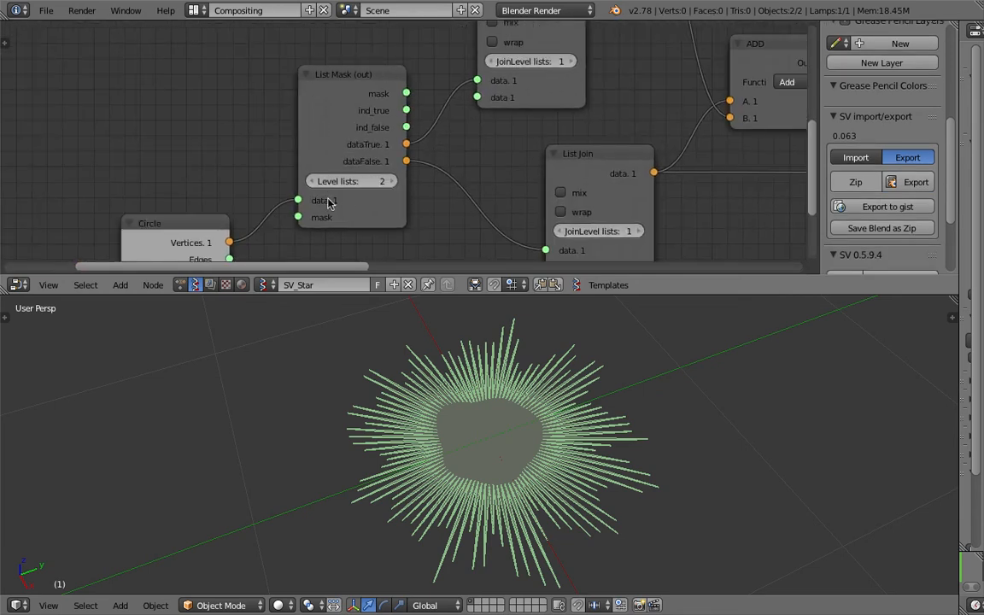
pyautogui.scroll(-1, 316, 136)
pyautogui.moveTo(358, 102); pyautogui.dragTo(357, 90)
pyautogui.moveTo(376, 106); pyautogui.dragTo(278, 133, button='middle')
pyautogui.scroll(-1, 346, 153)
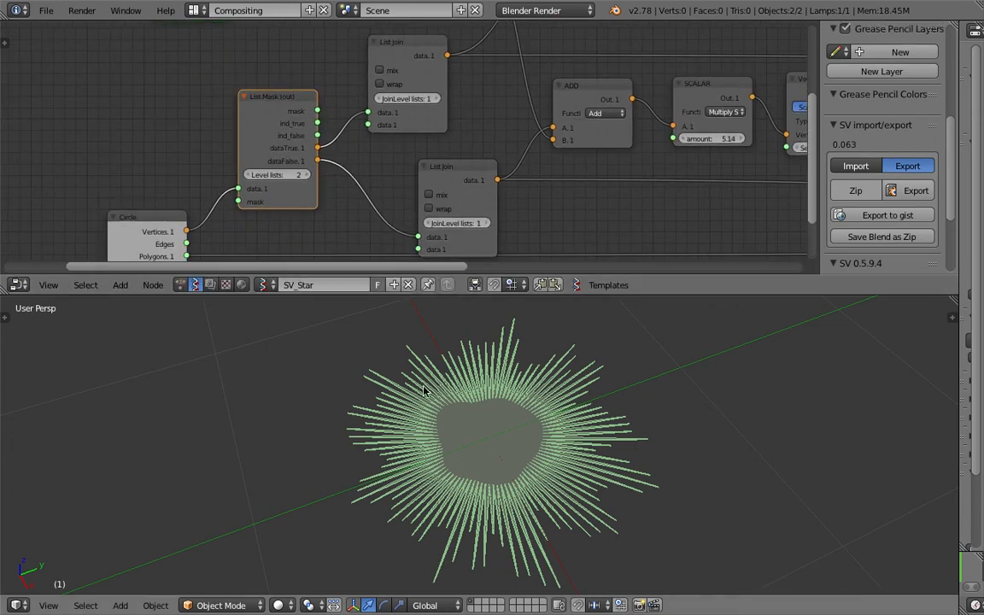
# Trace the two List Join outputs through their branches to the final List Join that merges them
pyautogui.scroll(4, 446, 435)
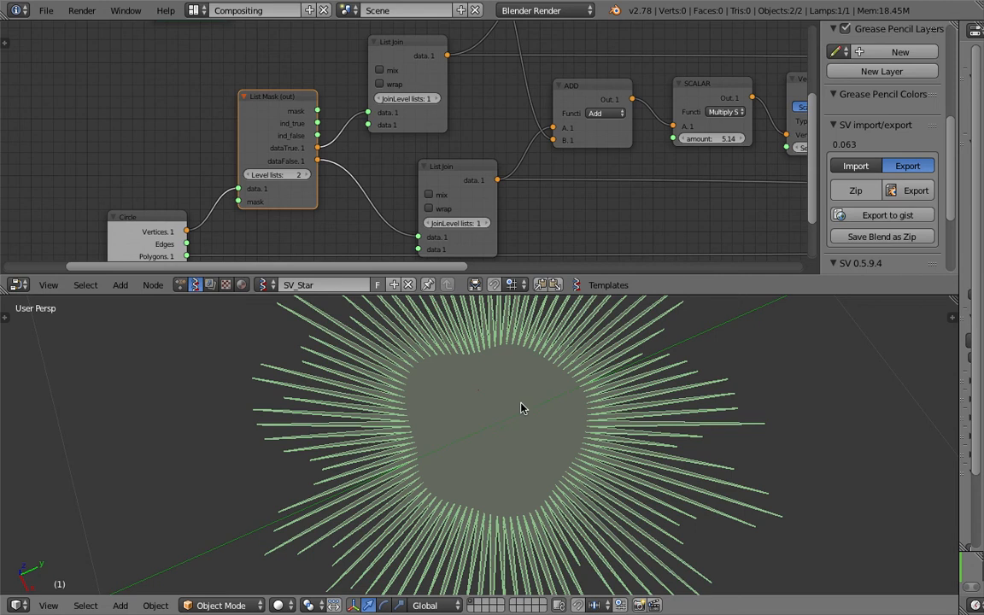
pyautogui.scroll(-1, 333, 158)
pyautogui.click(420, 169)
pyautogui.moveTo(420, 169); pyautogui.dragTo(384, 152)
pyautogui.scroll(-2, 410, 145)
pyautogui.moveTo(479, 130); pyautogui.dragTo(299, 194, button='middle')
pyautogui.moveTo(341, 105); pyautogui.dragTo(234, 96, button='middle')
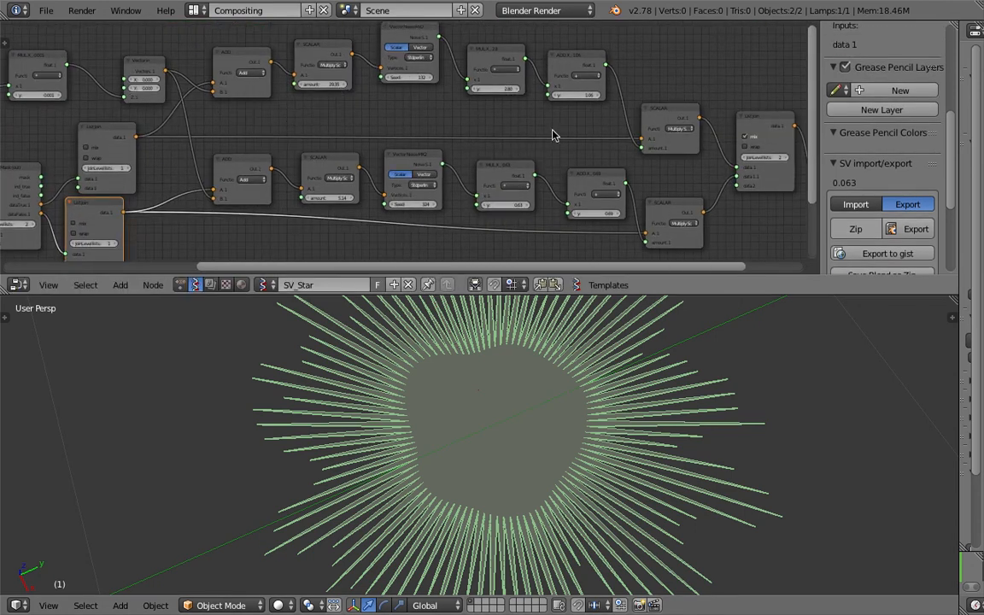
pyautogui.moveTo(634, 154); pyautogui.dragTo(488, 155, button='middle')
pyautogui.moveTo(607, 132); pyautogui.dragTo(625, 131)
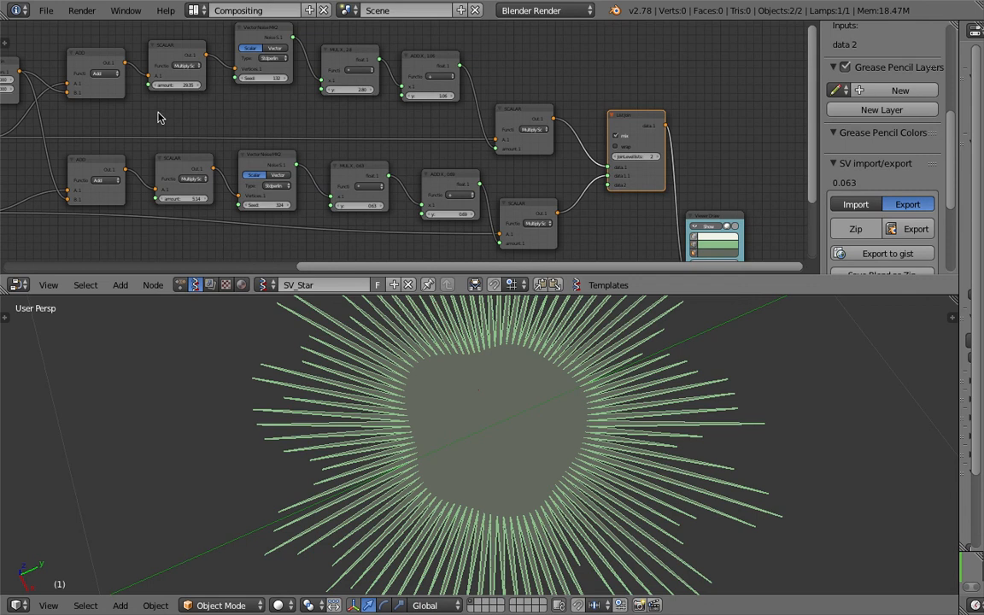
# Examine the Add, Vector Noise and Scalar multiply nodes in both branches against the resulting star
pyautogui.moveTo(101, 107); pyautogui.dragTo(287, 92, button='middle')
pyautogui.moveTo(439, 100); pyautogui.dragTo(293, 127, button='middle')
pyautogui.click(142, 176)
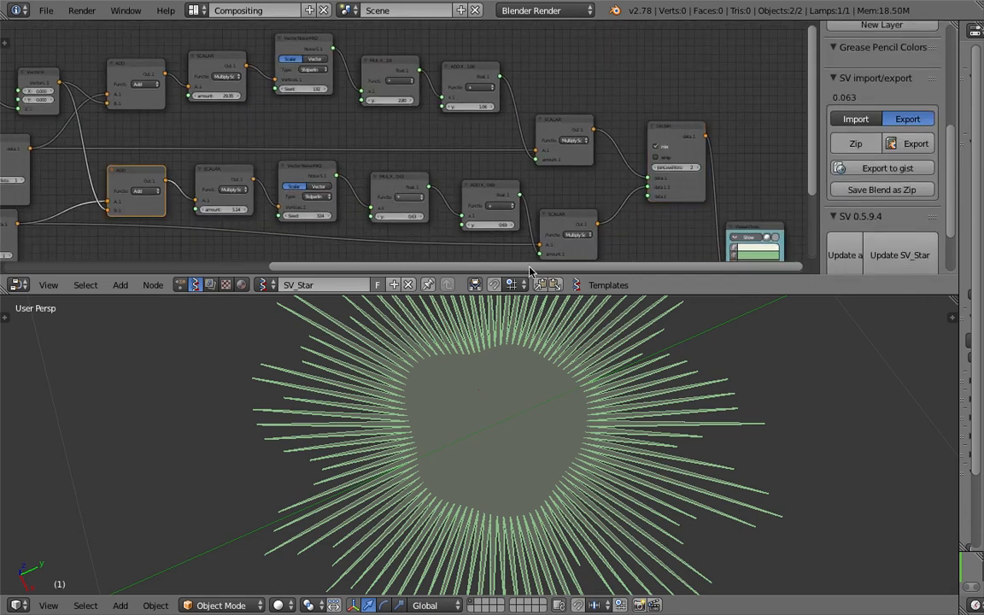
pyautogui.scroll(-3, 501, 373)
pyautogui.moveTo(417, 434); pyautogui.dragTo(498, 418, button='middle')
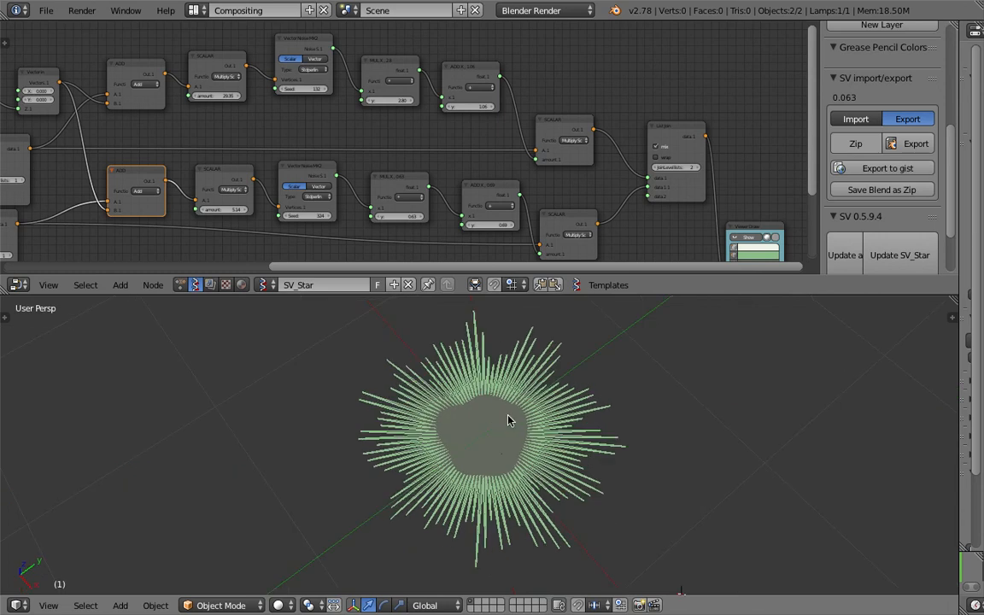
pyautogui.scroll(2, 474, 128)
pyautogui.click(476, 146)
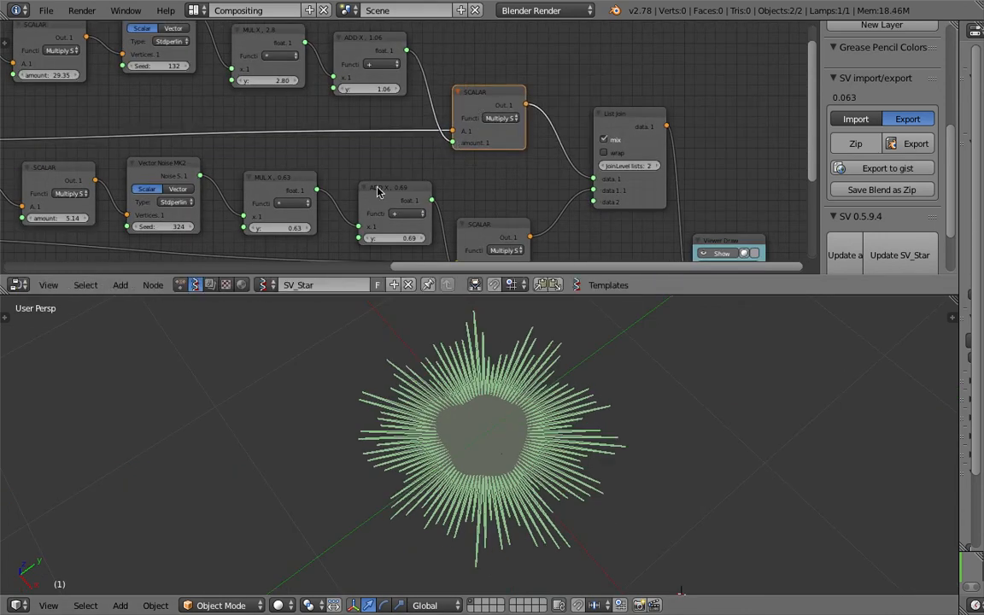
# Start a new file and delete the default cube
pyautogui.click(46, 10)
pyautogui.click(43, 24)
pyautogui.click(55, 37)
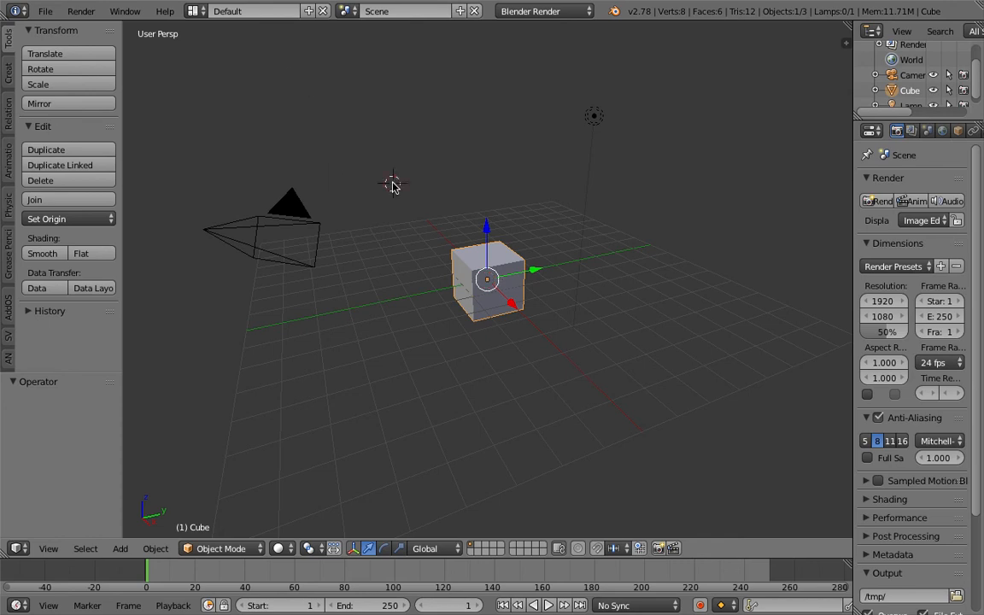
pyautogui.press('Delete')
# Move the camera and lamp together to layer 2
pyautogui.moveTo(437, 189); pyautogui.dragTo(519, 246, button='middle')
pyautogui.rightClick(517, 232)
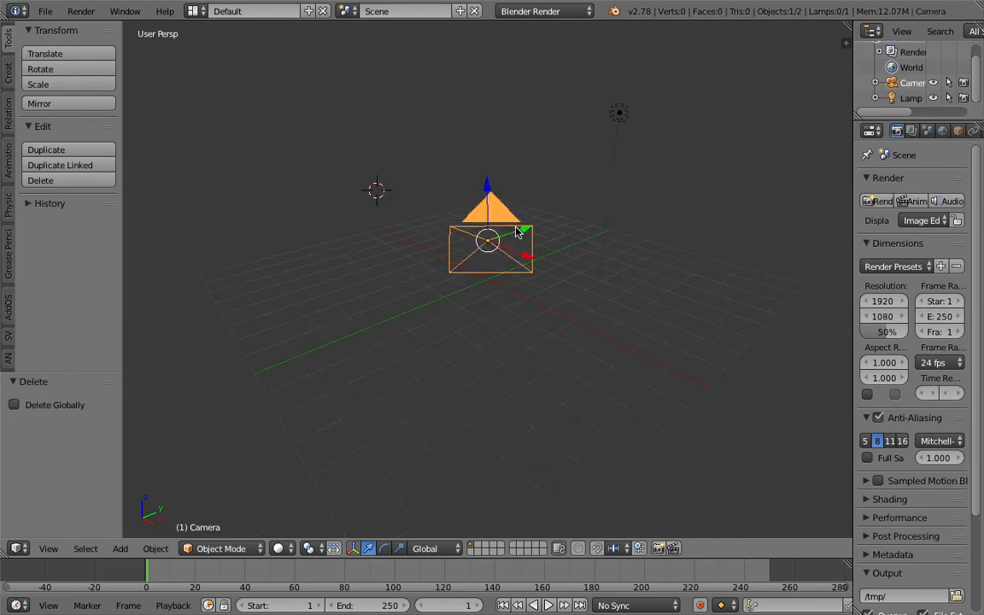
pyautogui.keyDown('shift'); pyautogui.rightClick(607, 123); pyautogui.keyUp('shift')
pyautogui.press('m')
pyautogui.press('2')
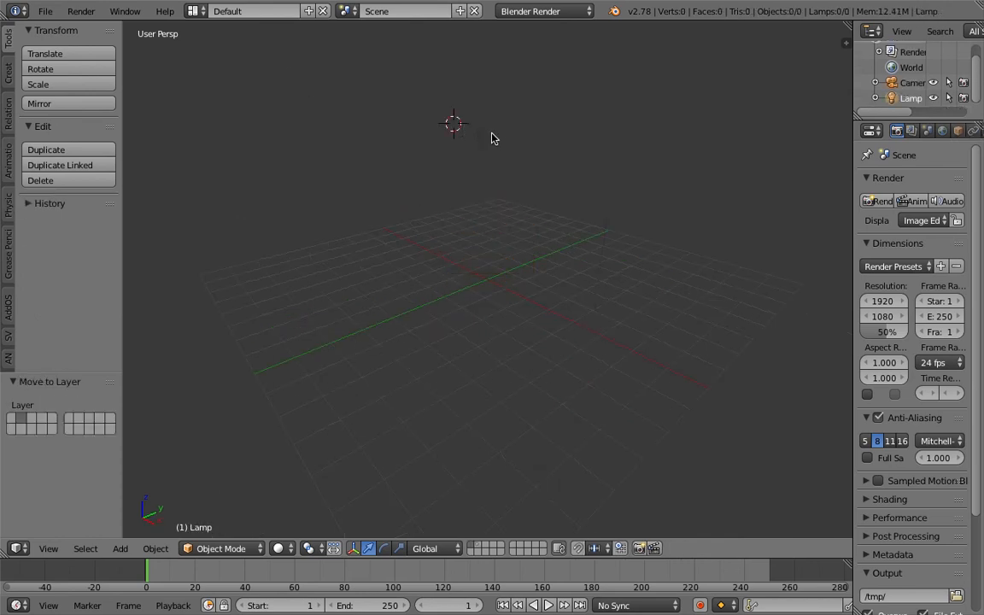
# Switch to the Compositing screen layout and create a new Sverchok node tree
pyautogui.click(190, 12)
pyautogui.click(205, 64)
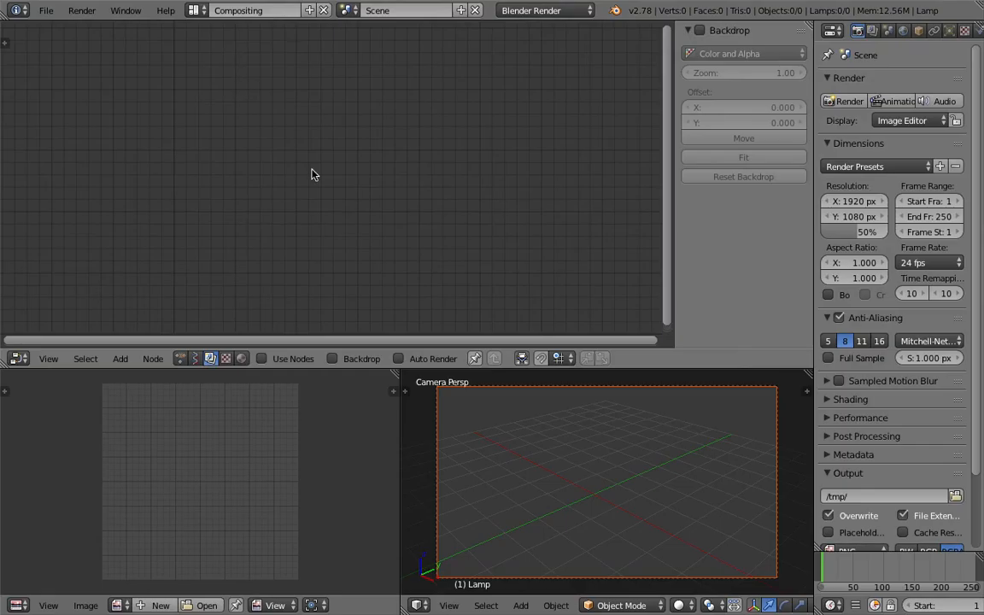
pyautogui.click(195, 358)
pyautogui.click(329, 358)
# Merge the image editor area into the 3D view so the view spans the full width beneath the nodes
pyautogui.moveTo(567, 397); pyautogui.dragTo(573, 458, button='middle')
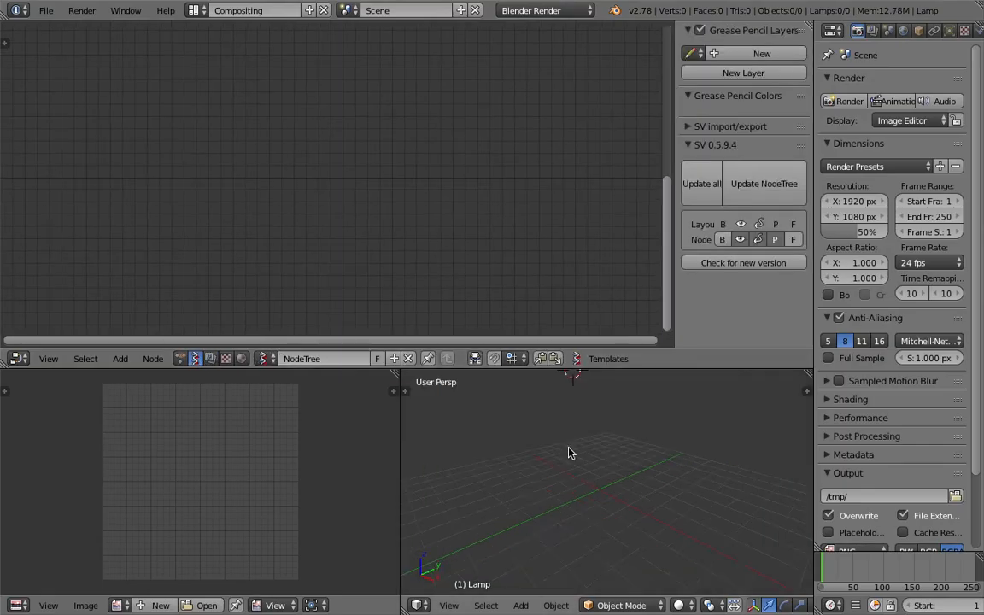
pyautogui.moveTo(396, 373); pyautogui.dragTo(213, 466)
# Save the scene as sv_star_001.blend on the Desktop
pyautogui.hotkey('ctrl', 'shift', 's')
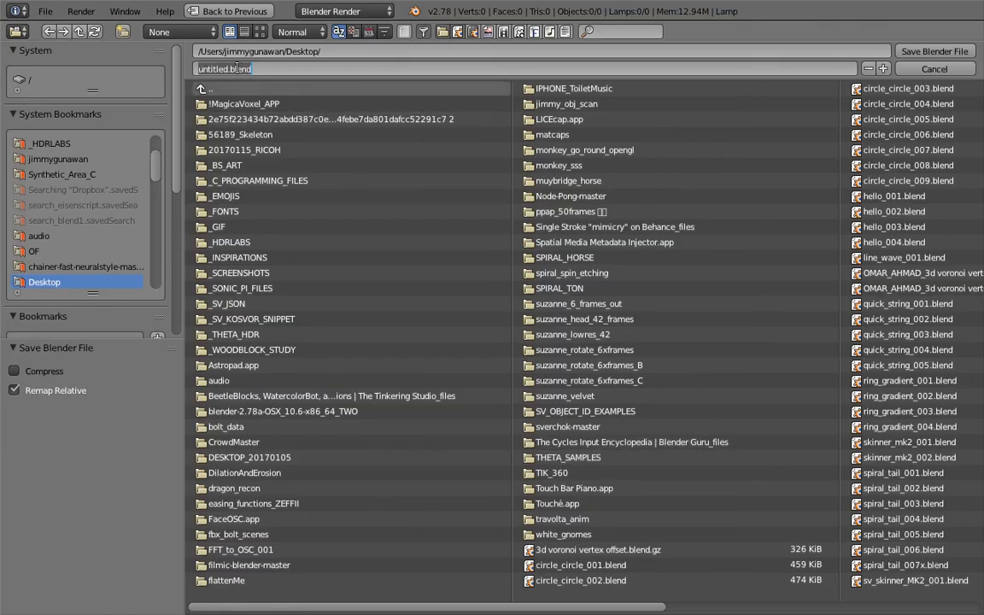
pyautogui.write('sv_star_001')
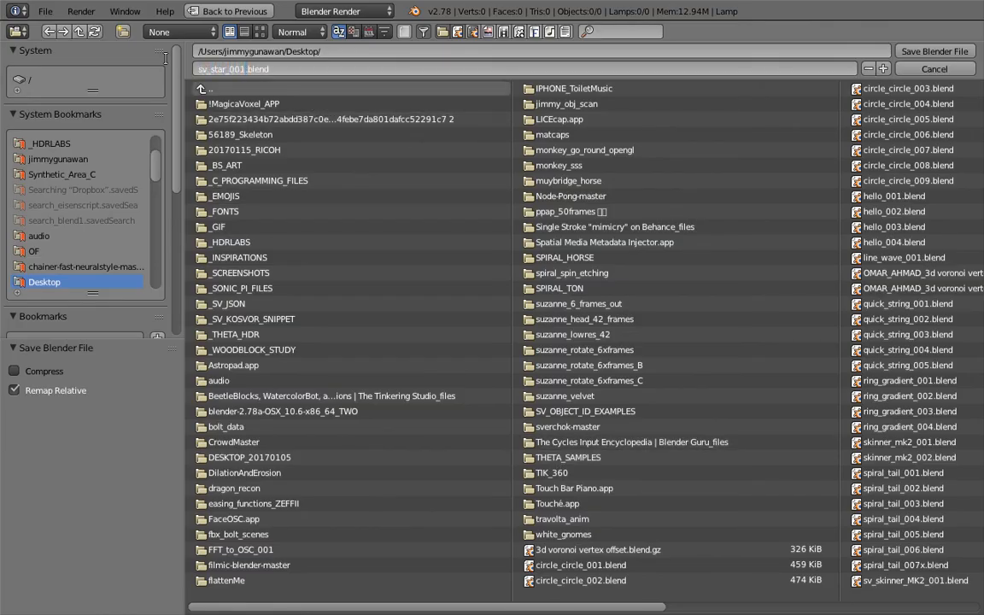
pyautogui.click(934, 51)
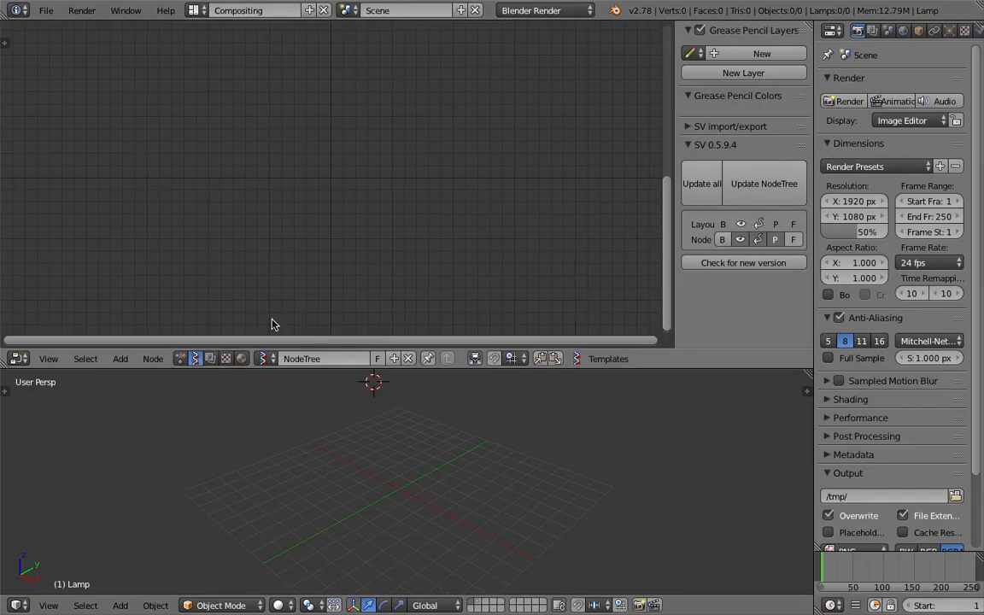
# Add a Circle node to the empty node tree
pyautogui.hotkey('shift', 'a')
pyautogui.click(308, 214)
pyautogui.write('cir')
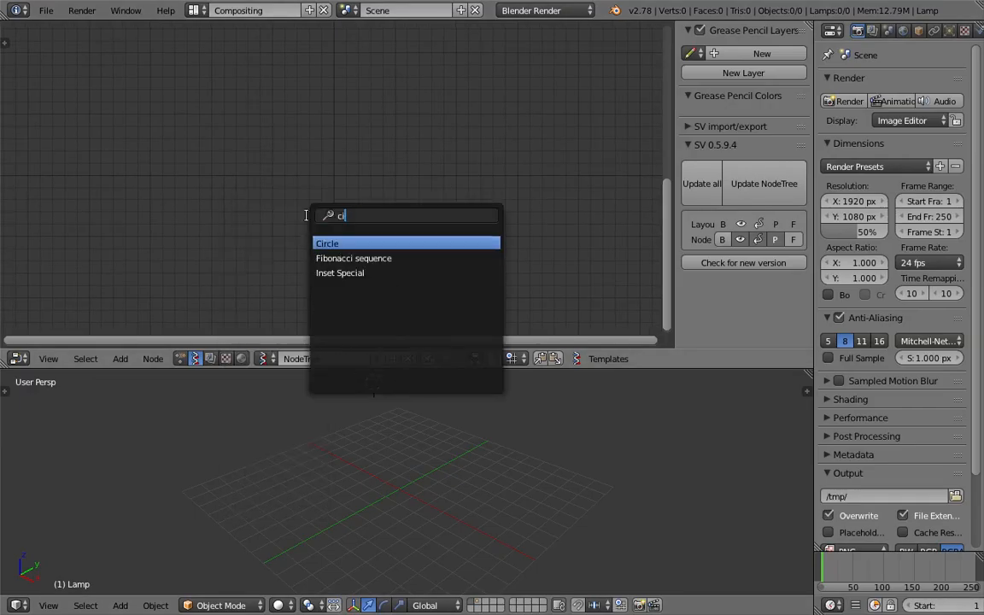
pyautogui.press('Return')
pyautogui.click(161, 142)
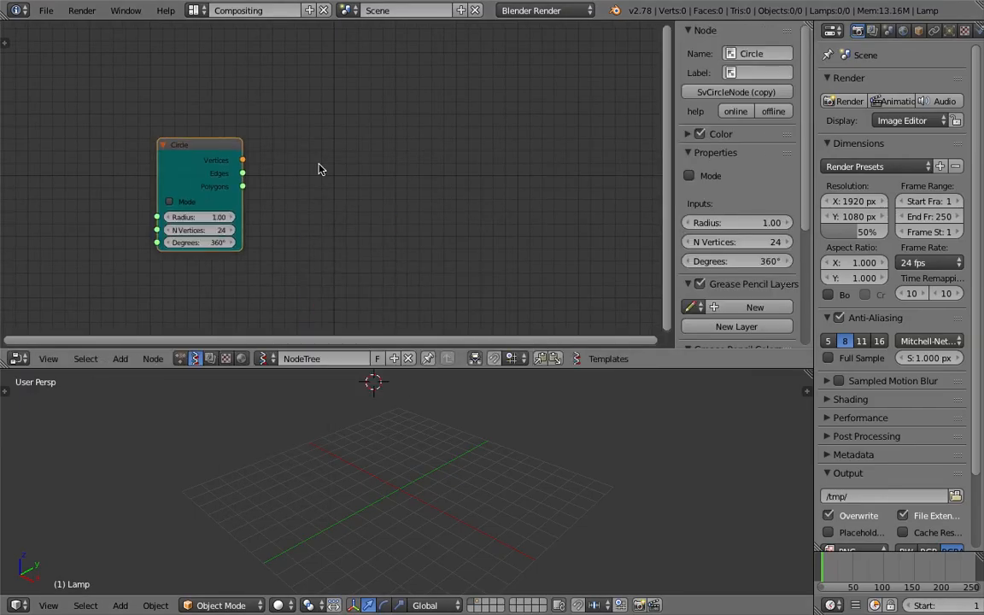
# Add a Viewer Draw node some distance beside the Circle node
pyautogui.hotkey('shift', 'a')
pyautogui.click(448, 175)
pyautogui.write('view')
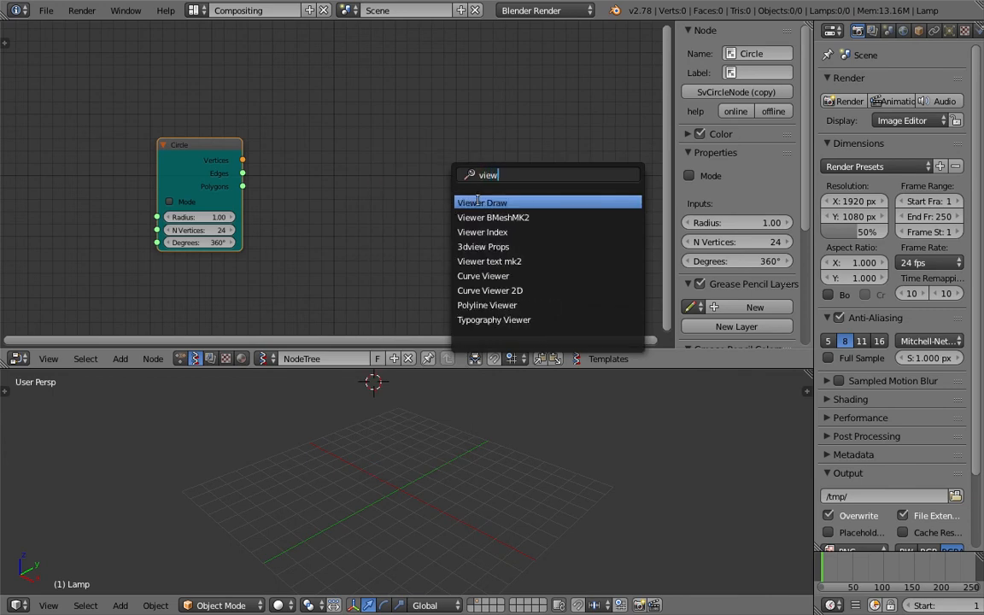
pyautogui.click(477, 202)
pyautogui.click(468, 125)
# Link the Circle's Vertices and Edges outputs to the Viewer Draw's vertices and edg_pol inputs
pyautogui.moveTo(471, 217)
pyautogui.mouseDown()
pyautogui.moveTo(239, 158)
pyautogui.moveTo(472, 229)
pyautogui.mouseUp()
pyautogui.scroll(5, 449, 500)
pyautogui.keyDown('shift'); pyautogui.moveTo(405, 484); pyautogui.dragTo(417, 464, button='middle'); pyautogui.keyUp('shift')
pyautogui.moveTo(244, 173)
pyautogui.mouseDown()
pyautogui.moveTo(424, 209)
pyautogui.moveTo(472, 229)
pyautogui.moveTo(568, 196)
pyautogui.mouseUp()
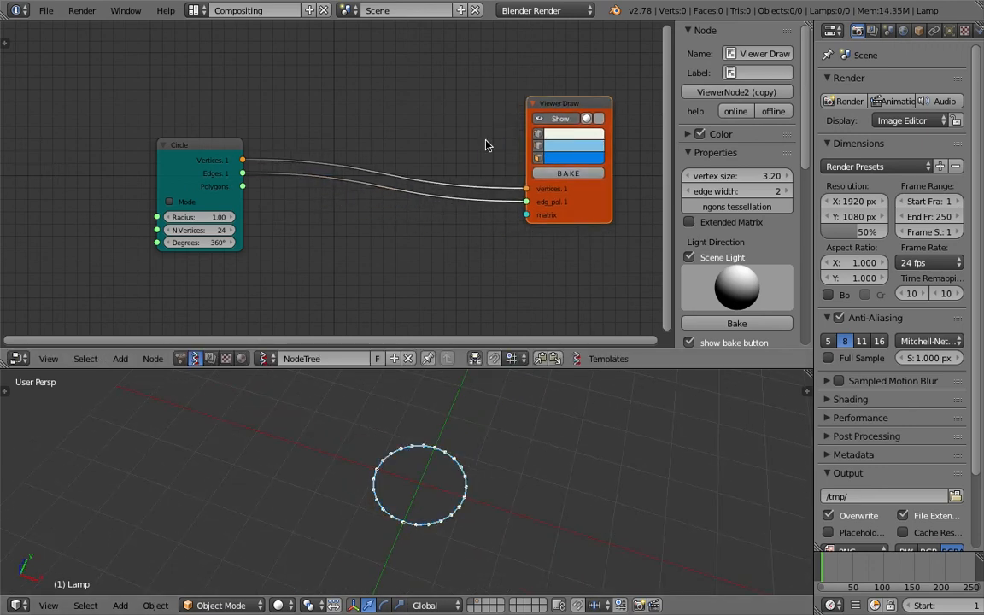
# Collapse the node editor's properties sidebar and move the Circle node farther from the Viewer Draw node
pyautogui.moveTo(669, 118); pyautogui.dragTo(861, 120)
pyautogui.moveTo(270, 140); pyautogui.dragTo(188, 144)
pyautogui.moveTo(275, 170); pyautogui.dragTo(290, 162, button='middle')
pyautogui.moveTo(301, 112); pyautogui.dragTo(295, 121, button='middle')
pyautogui.press('Home')
# Add a List Mask (out) node above the links between the Circle and Viewer Draw nodes
pyautogui.hotkey('shift', 'a')
pyautogui.click(290, 117)
pyautogui.write('list m')
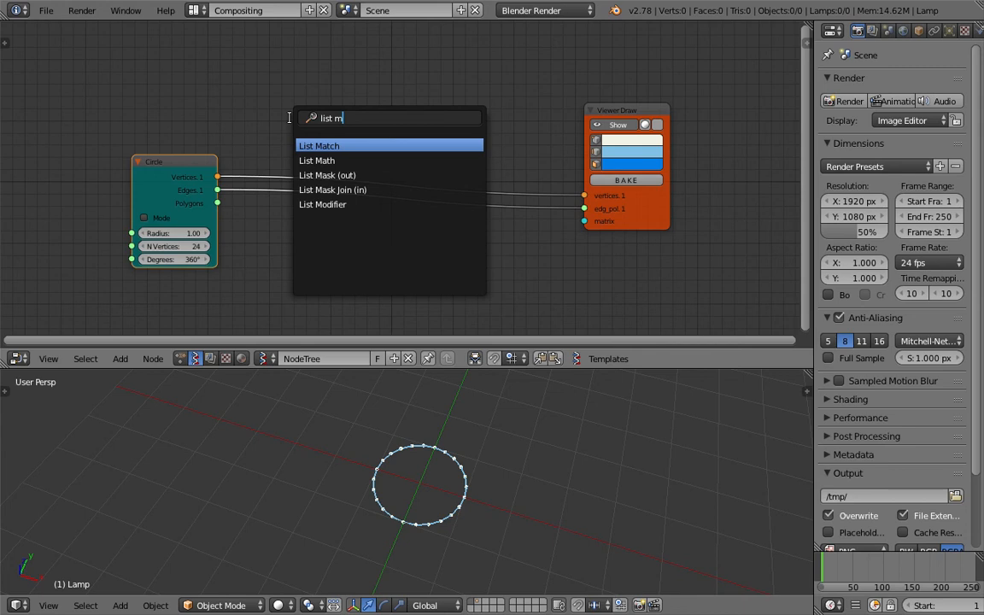
pyautogui.write('as')
pyautogui.press('Return')
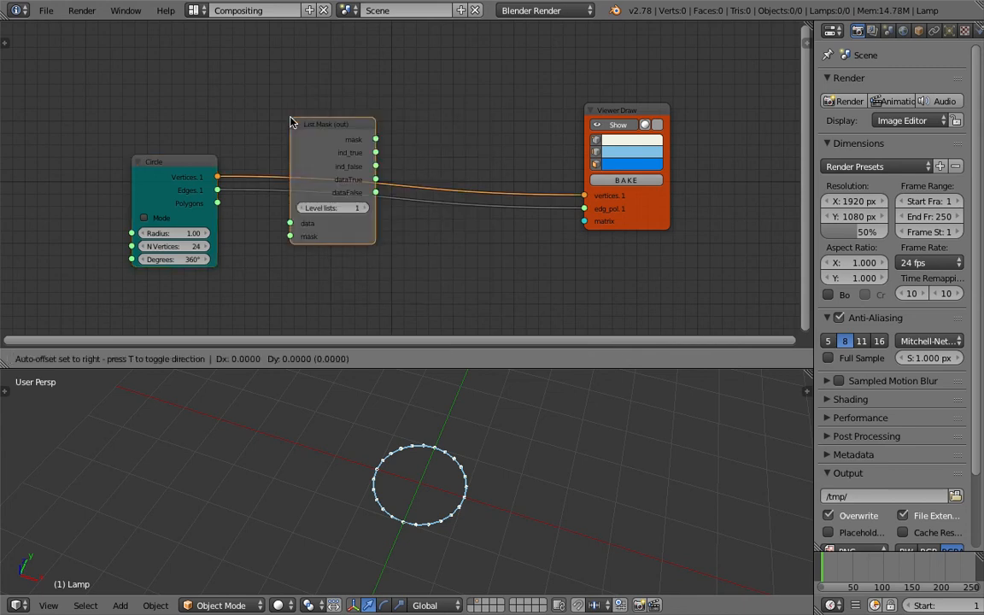
pyautogui.click(278, 44)
# Link the Circle's Vertices output to the List Mask's data input
pyautogui.moveTo(292, 85); pyautogui.dragTo(287, 132, button='middle')
pyautogui.moveTo(181, 221); pyautogui.dragTo(213, 218)
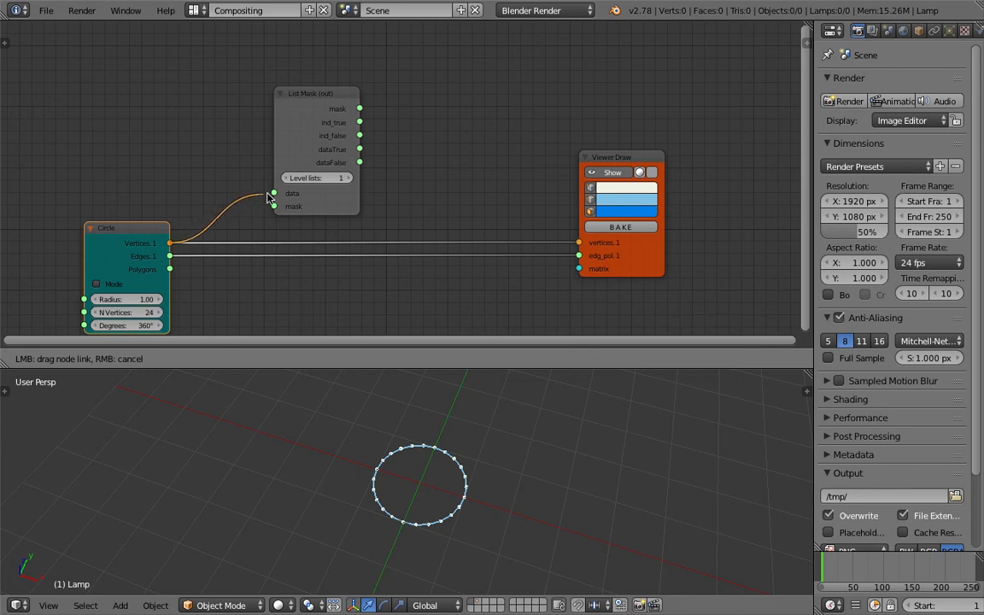
pyautogui.moveTo(267, 197); pyautogui.dragTo(269, 195)
# Duplicate the Viewer Draw node beside the List Mask and turn off the original viewer's display
pyautogui.click(593, 158)
pyautogui.hotkey('shift', 'd')
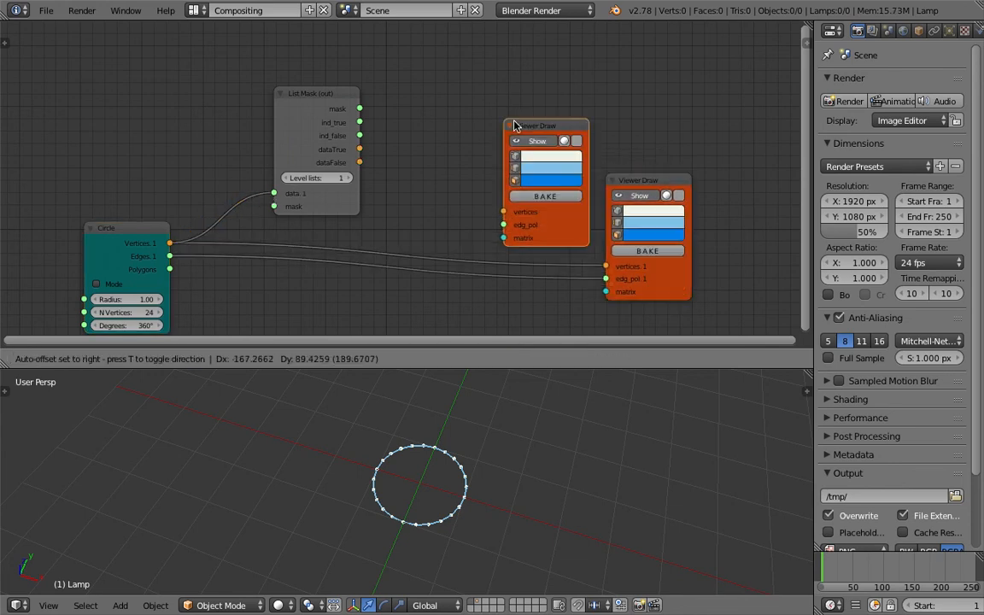
pyautogui.click(458, 82)
pyautogui.moveTo(642, 182); pyautogui.dragTo(674, 183)
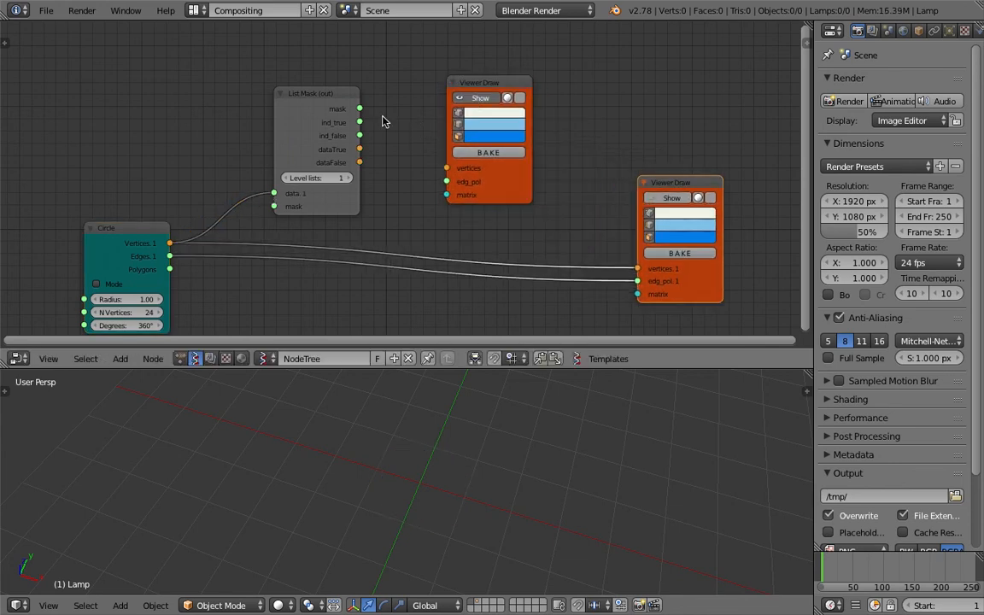
# Preview the List Mask's dataTrue output and its dataFalse output by linking them in turn to the duplicate viewer's vertices
pyautogui.moveTo(323, 108); pyautogui.dragTo(309, 103)
pyautogui.moveTo(346, 143); pyautogui.dragTo(446, 168)
pyautogui.moveTo(345, 156); pyautogui.dragTo(445, 169)
pyautogui.moveTo(408, 176); pyautogui.dragTo(447, 147, button='middle')
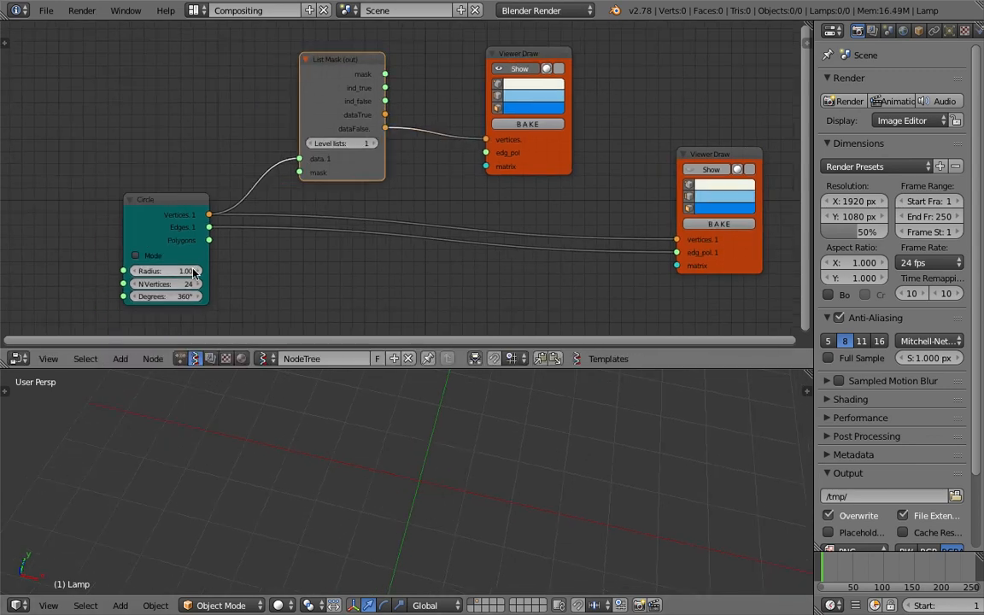
# Set the Circle's N Vertices to 12 and link the List Mask's dataTrue output to the duplicate viewer's vertices
pyautogui.click(168, 284)
pyautogui.write('12')
pyautogui.press('Return')
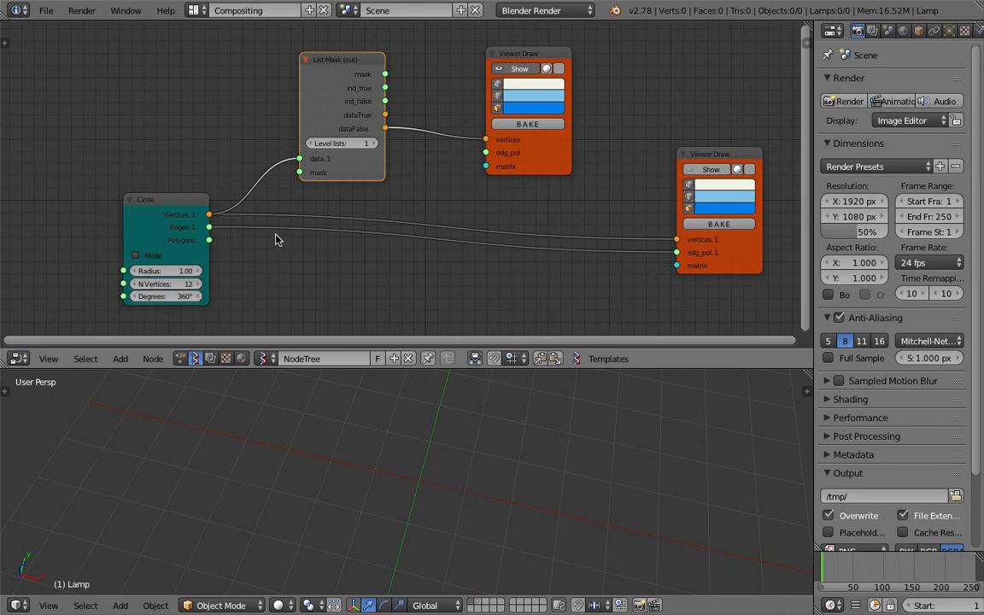
pyautogui.moveTo(385, 115)
pyautogui.mouseDown()
pyautogui.moveTo(461, 142)
pyautogui.moveTo(486, 139)
pyautogui.mouseUp()
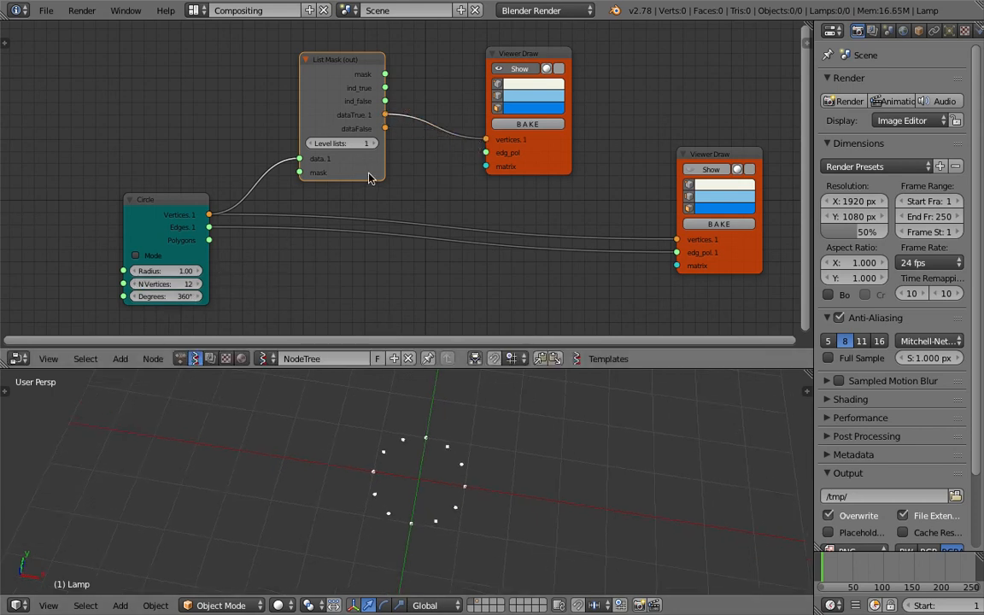
# Set the List Mask's Level lists to 2, previewing dataFalse before the change and dataTrue after it
pyautogui.scroll(1, 349, 149)
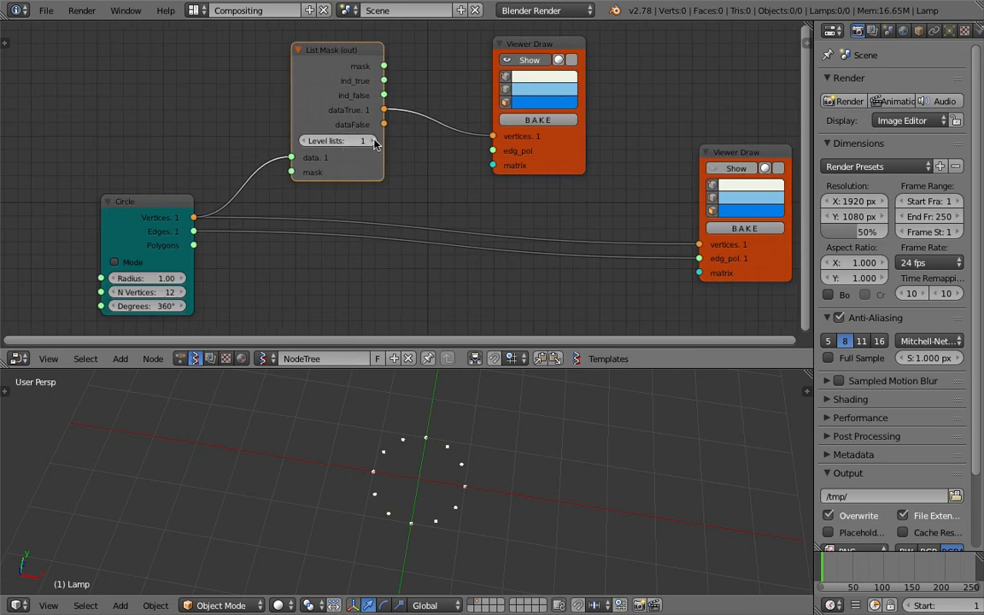
pyautogui.moveTo(434, 437); pyautogui.dragTo(452, 451, button='middle')
pyautogui.moveTo(383, 124); pyautogui.dragTo(493, 136)
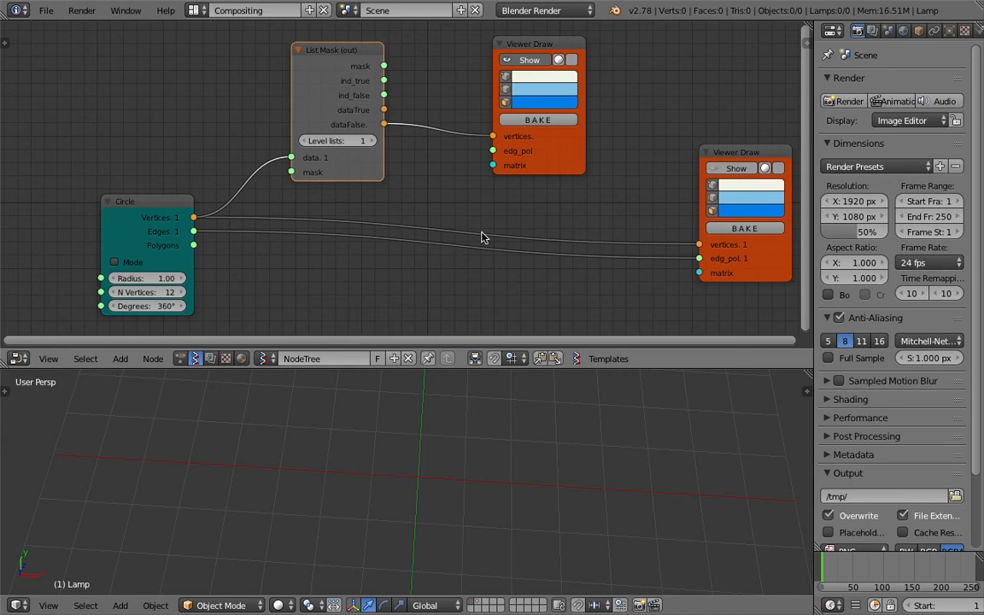
pyautogui.click(368, 143)
pyautogui.moveTo(383, 109); pyautogui.dragTo(493, 136)
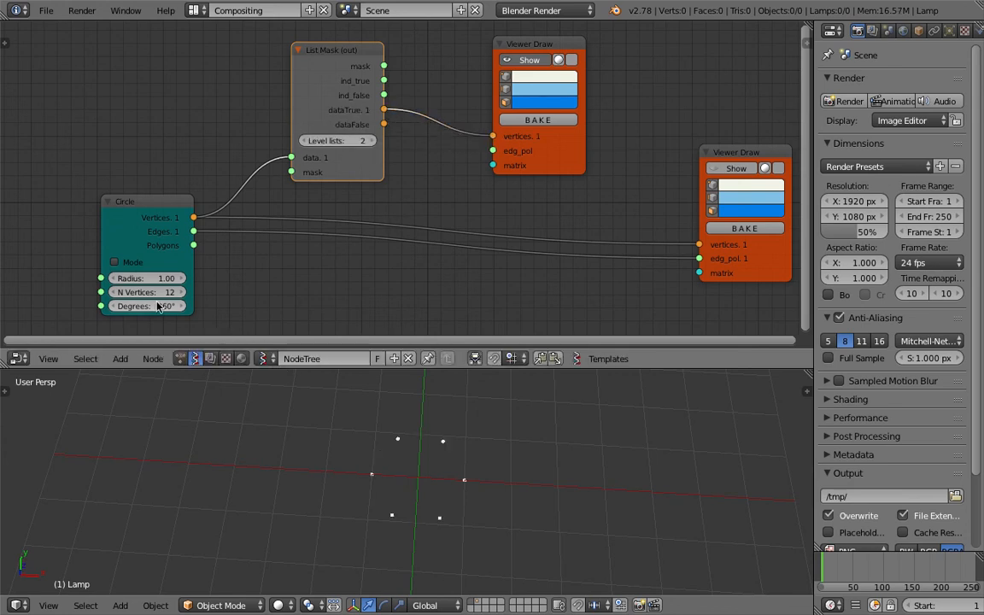
# Compare the two masked vertex sets by switching the preview viewer between the dataFalse and dataTrue outputs
pyautogui.moveTo(384, 123); pyautogui.dragTo(493, 136)
pyautogui.moveTo(385, 124); pyautogui.dragTo(493, 136)
pyautogui.moveTo(383, 110); pyautogui.dragTo(493, 136)
pyautogui.moveTo(351, 90); pyautogui.dragTo(337, 86)
pyautogui.moveTo(410, 434); pyautogui.dragTo(415, 435, button='middle')
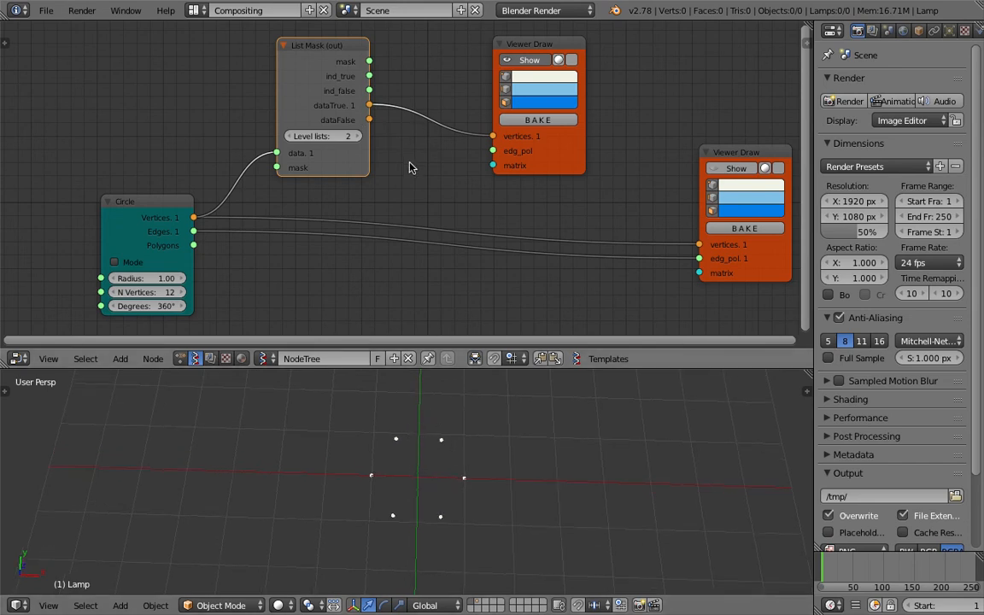
# Delete the duplicate Viewer Draw node linked to the List Mask
pyautogui.scroll(-1, 422, 227)
pyautogui.moveTo(443, 178); pyautogui.dragTo(409, 213, button='middle')
pyautogui.moveTo(521, 190); pyautogui.dragTo(520, 161)
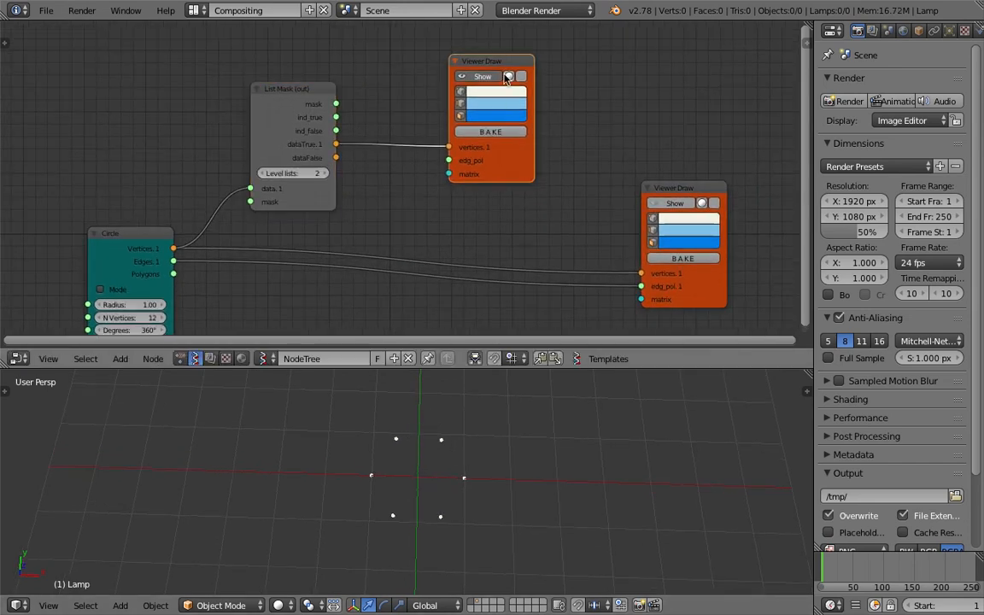
pyautogui.press('x')
pyautogui.scroll(2, 422, 103)
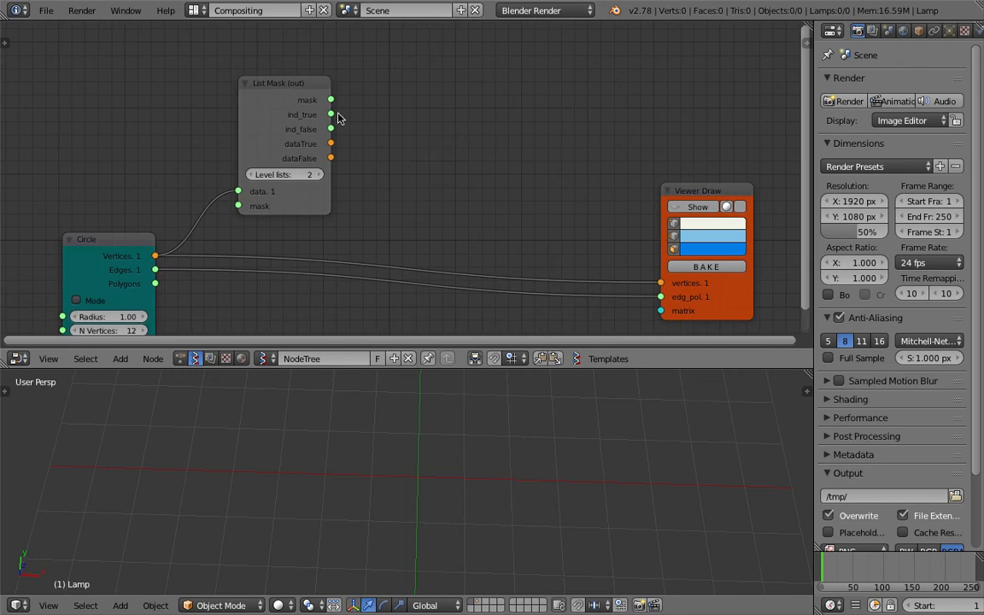
# Spread the List Mask and Viewer Draw nodes apart and add a List Join node between them
pyautogui.moveTo(312, 90); pyautogui.dragTo(293, 85)
pyautogui.moveTo(414, 164); pyautogui.dragTo(386, 159, button='middle')
pyautogui.scroll(-1, 442, 174)
pyautogui.moveTo(611, 189)
pyautogui.mouseDown()
pyautogui.moveTo(626, 194)
pyautogui.moveTo(628, 212)
pyautogui.mouseUp()
pyautogui.hotkey('ctrl', 'f')
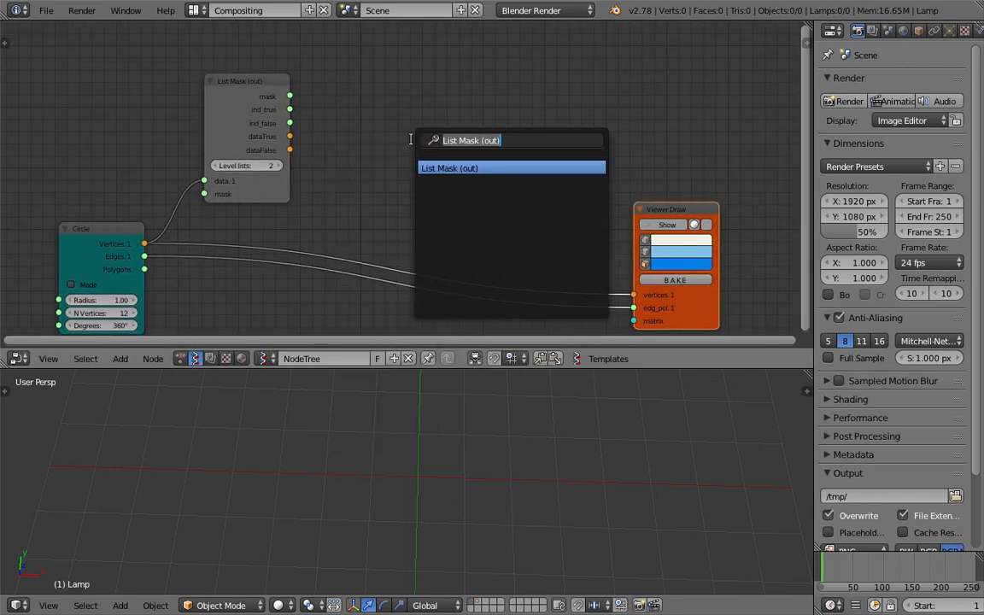
pyautogui.write('list')
pyautogui.press('Return')
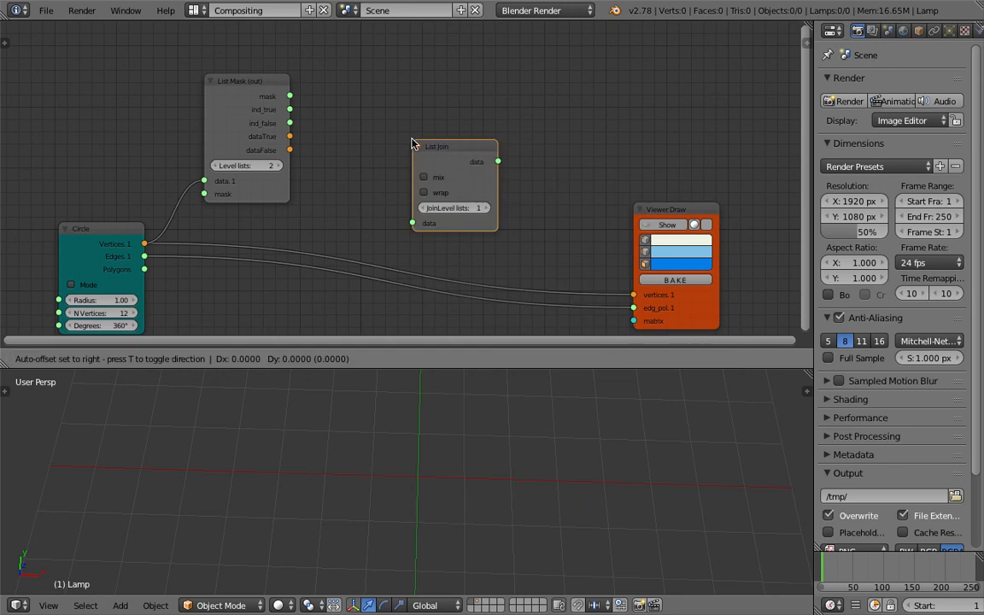
pyautogui.click(475, 107)
# Link the List Mask's dataTrue and dataFalse outputs to the List Join's data inputs and enable mix
pyautogui.moveTo(290, 136); pyautogui.dragTo(472, 186)
pyautogui.moveTo(290, 150); pyautogui.dragTo(477, 188)
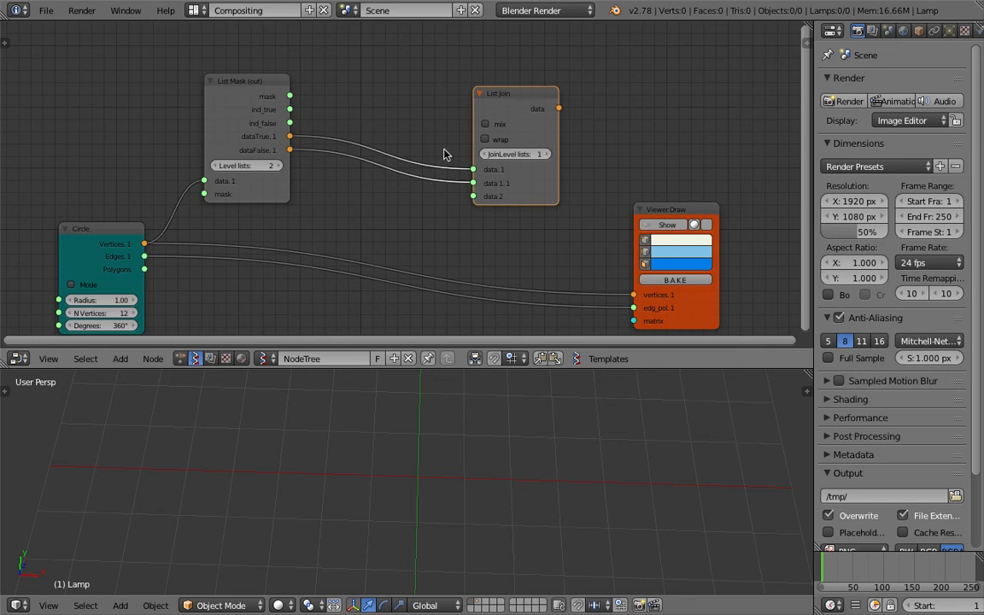
pyautogui.moveTo(292, 150); pyautogui.dragTo(471, 183)
pyautogui.moveTo(488, 104); pyautogui.dragTo(486, 103)
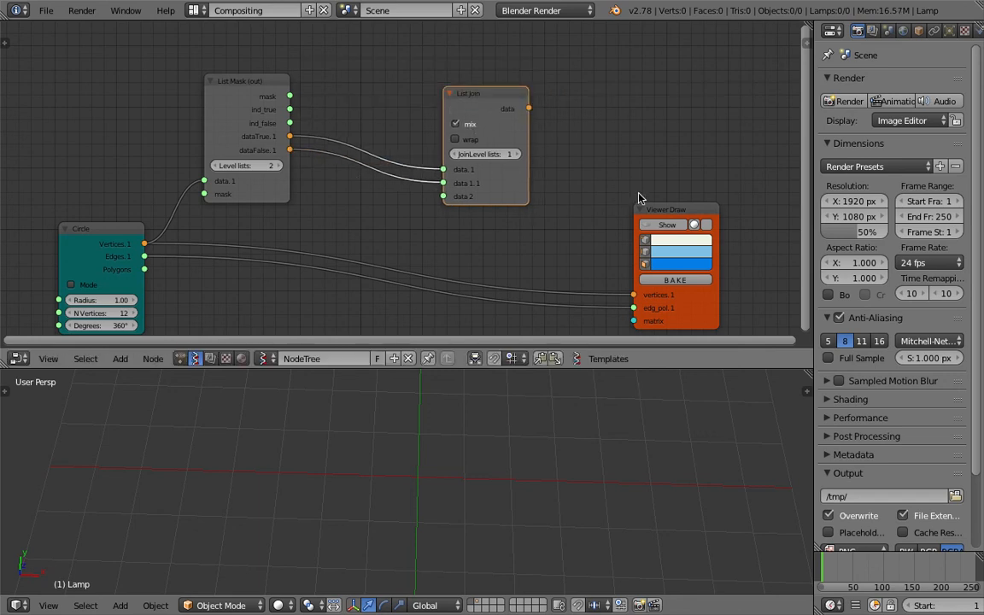
# Link the List Join's data output to the Viewer Draw's vertices and turn the viewer's display back on
pyautogui.moveTo(645, 210); pyautogui.dragTo(653, 183)
pyautogui.moveTo(529, 109); pyautogui.dragTo(643, 267)
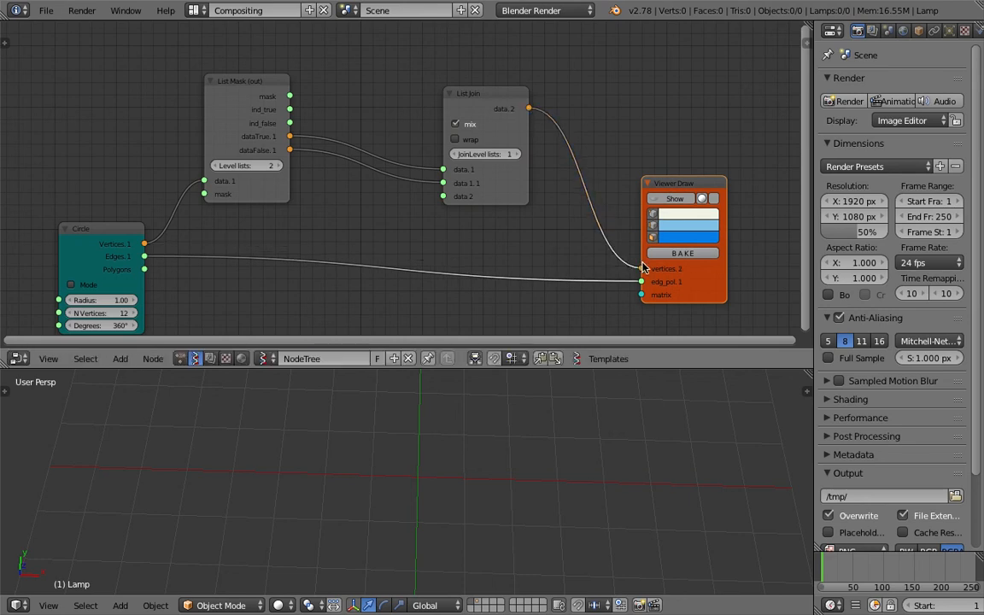
pyautogui.click(518, 163)
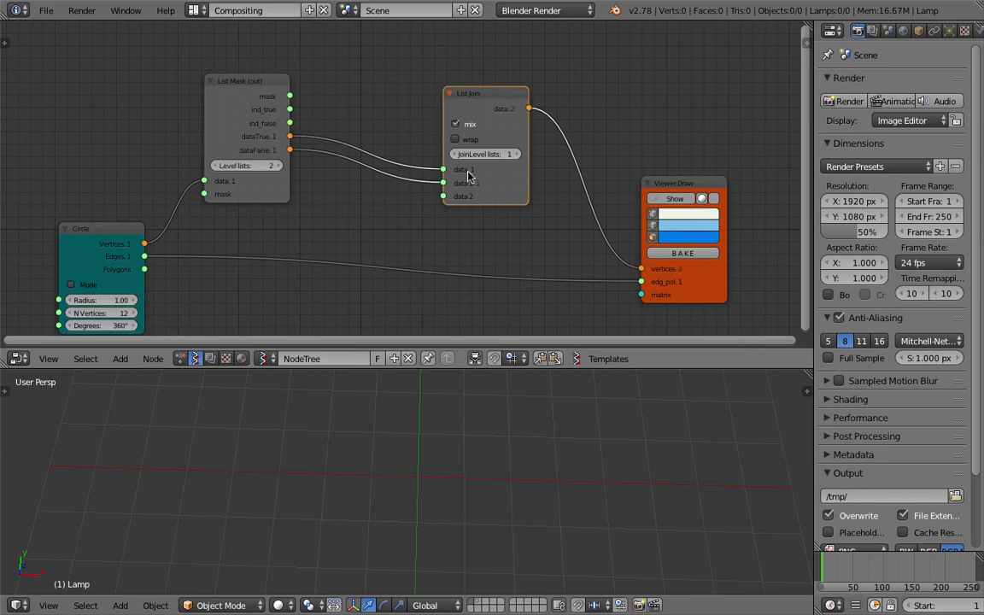
pyautogui.click(280, 168)
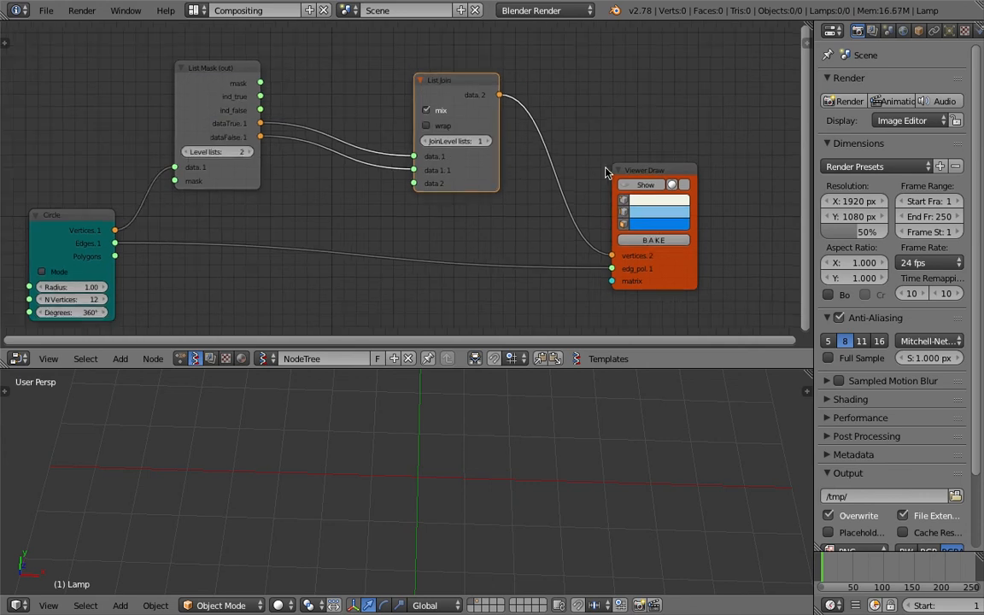
pyautogui.click(642, 188)
pyautogui.click(641, 189)
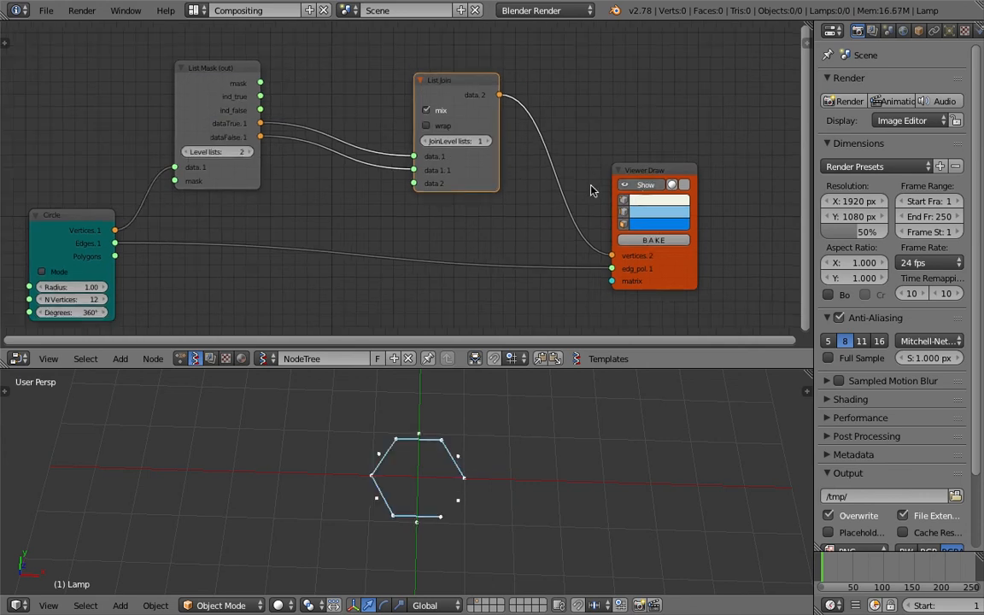
# Set the List Join's JoinLevel lists to 2
pyautogui.click(488, 140)
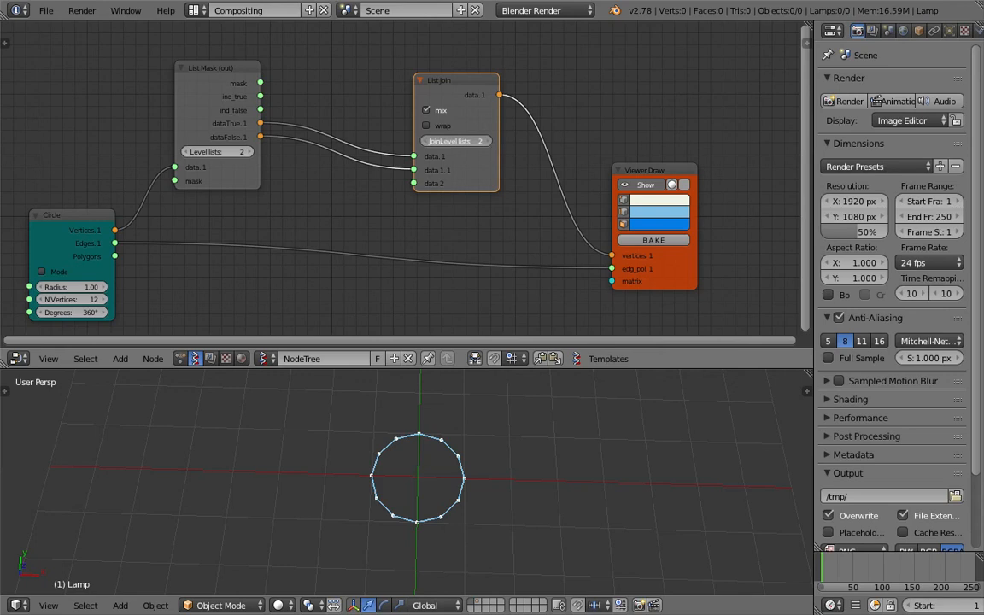
pyautogui.moveTo(480, 140); pyautogui.dragTo(452, 140)
pyautogui.click(480, 140)
pyautogui.click(488, 142)
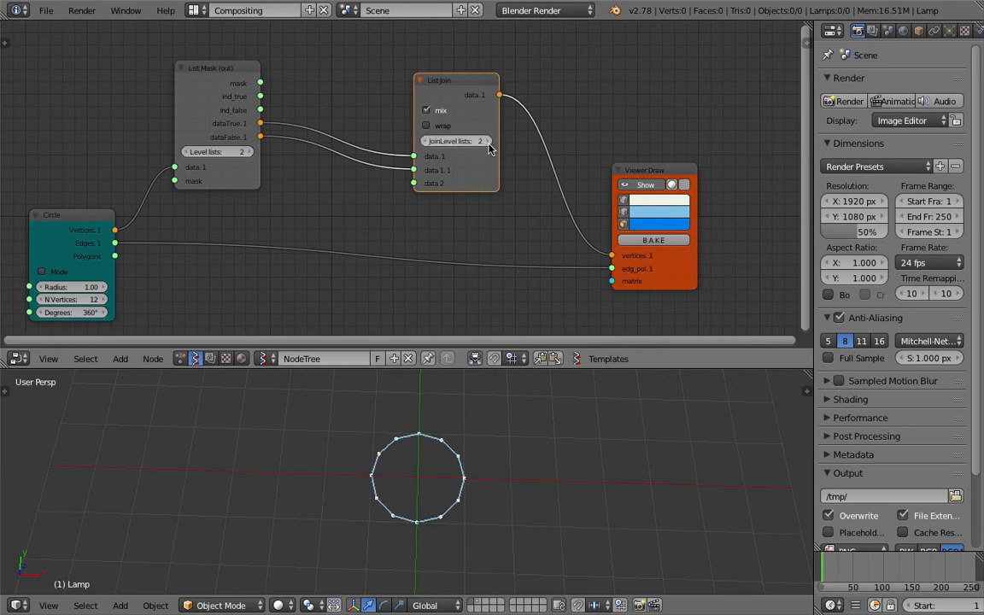
# Move the List Join node closer to the Viewer Draw node and save the file
pyautogui.scroll(-1, 456, 170)
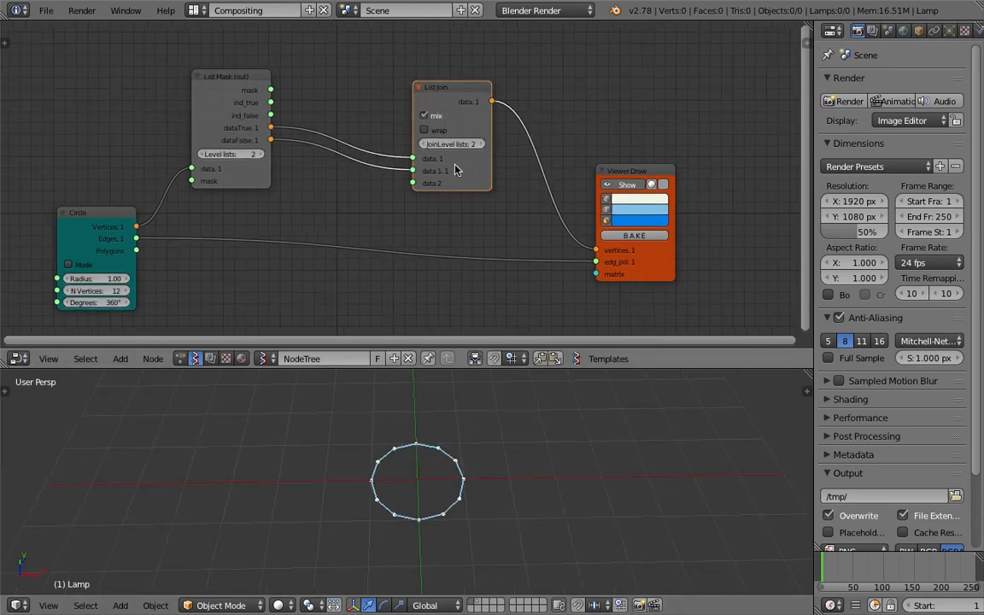
pyautogui.moveTo(443, 96); pyautogui.dragTo(489, 107)
pyautogui.hotkey('ctrl', 's')
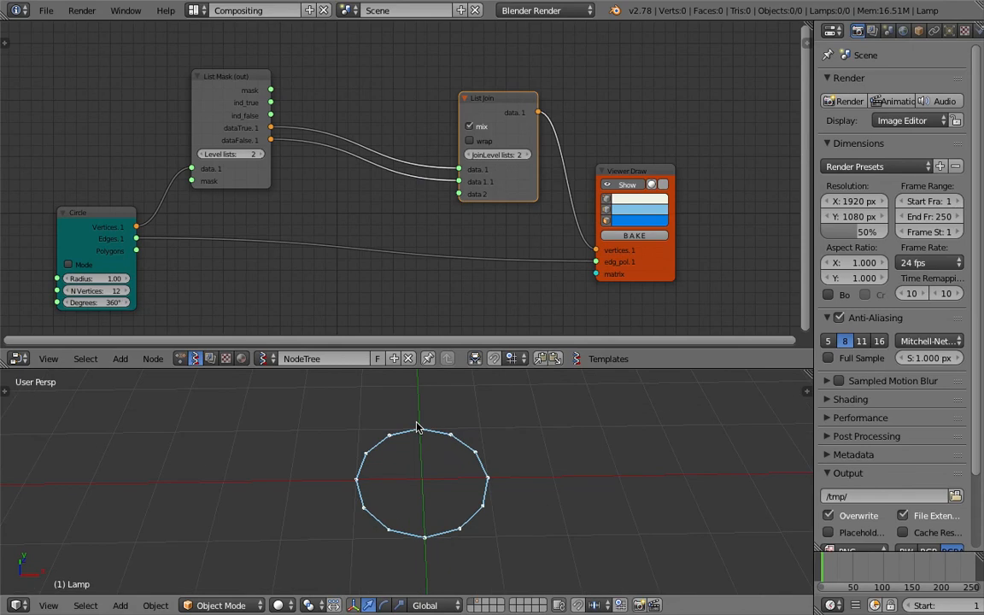
pyautogui.scroll(-2, 407, 467)
pyautogui.moveTo(415, 465); pyautogui.dragTo(416, 483, button='middle')
pyautogui.hotkey('ctrl', 's')
# Move the List Join and Viewer Draw nodes far from the List Mask to make room for more nodes
pyautogui.moveTo(488, 103); pyautogui.dragTo(523, 101)
pyautogui.moveTo(638, 174); pyautogui.dragTo(702, 171)
pyautogui.moveTo(534, 104); pyautogui.dragTo(573, 108)
pyautogui.moveTo(236, 78); pyautogui.dragTo(225, 96)
pyautogui.moveTo(581, 111); pyautogui.dragTo(597, 109)
pyautogui.scroll(-2, 624, 150)
pyautogui.moveTo(641, 170); pyautogui.dragTo(563, 167, button='middle')
pyautogui.moveTo(581, 170); pyautogui.dragTo(744, 167)
pyautogui.moveTo(461, 106); pyautogui.dragTo(607, 120)
pyautogui.click(157, 100)
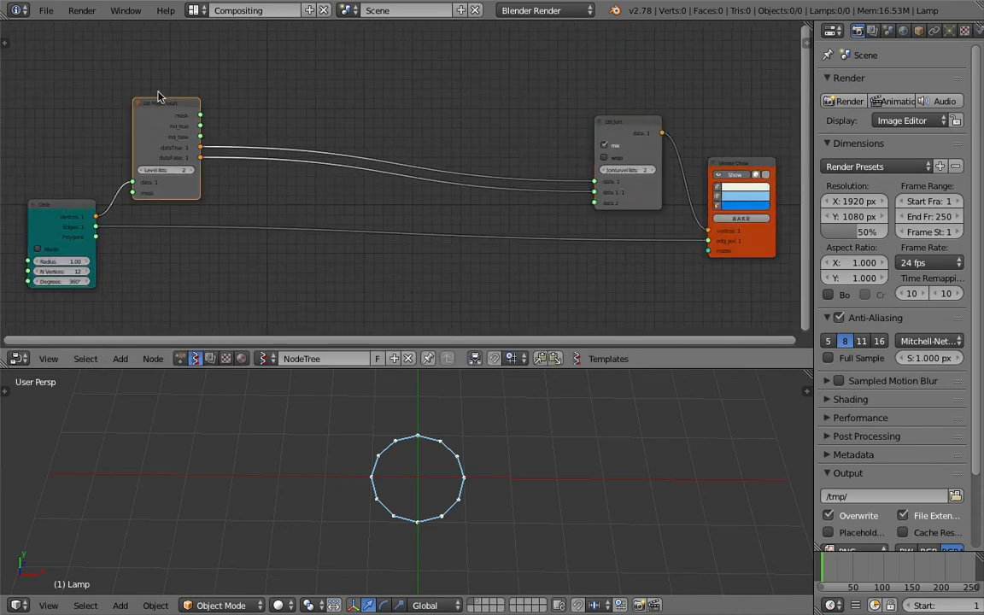
pyautogui.moveTo(386, 100); pyautogui.dragTo(406, 95, button='middle')
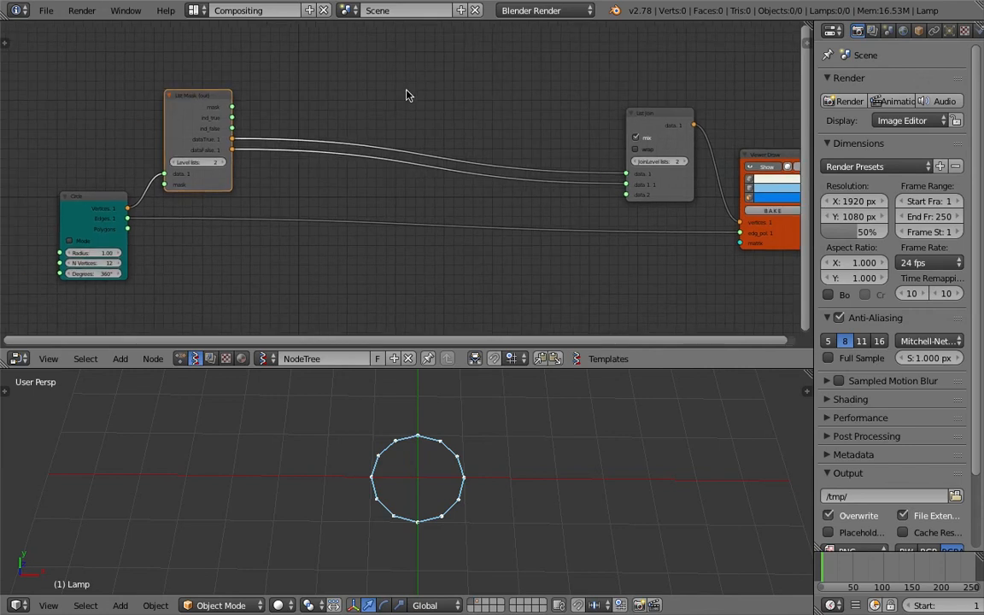
# Add a Vector Math MK2 node between the List Mask and List Join nodes, above their links
pyautogui.scroll(1, 404, 88)
pyautogui.hotkey('shift', 'a')
pyautogui.click(391, 81)
pyautogui.write('vec')
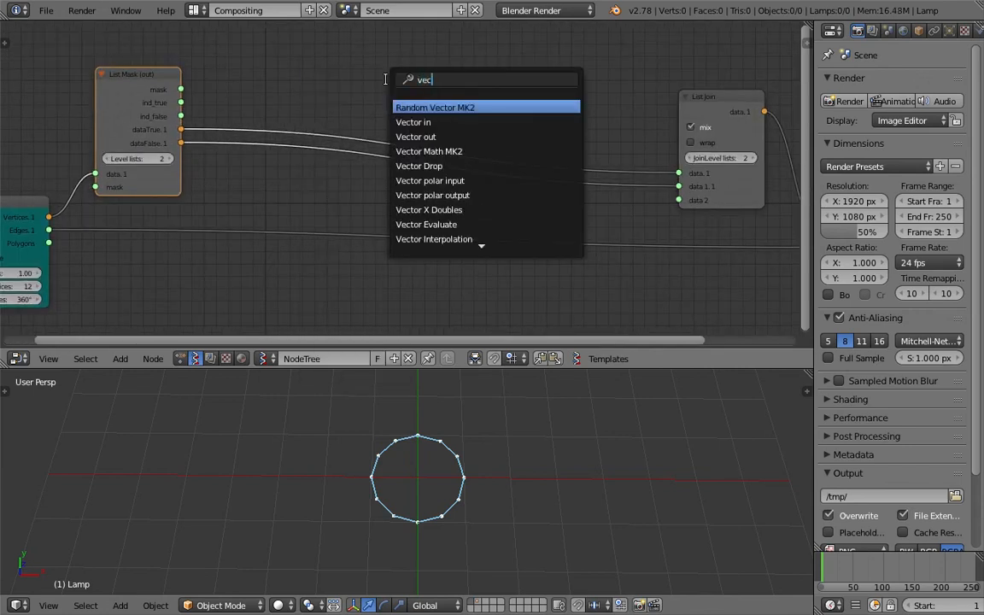
pyautogui.write('tor m')
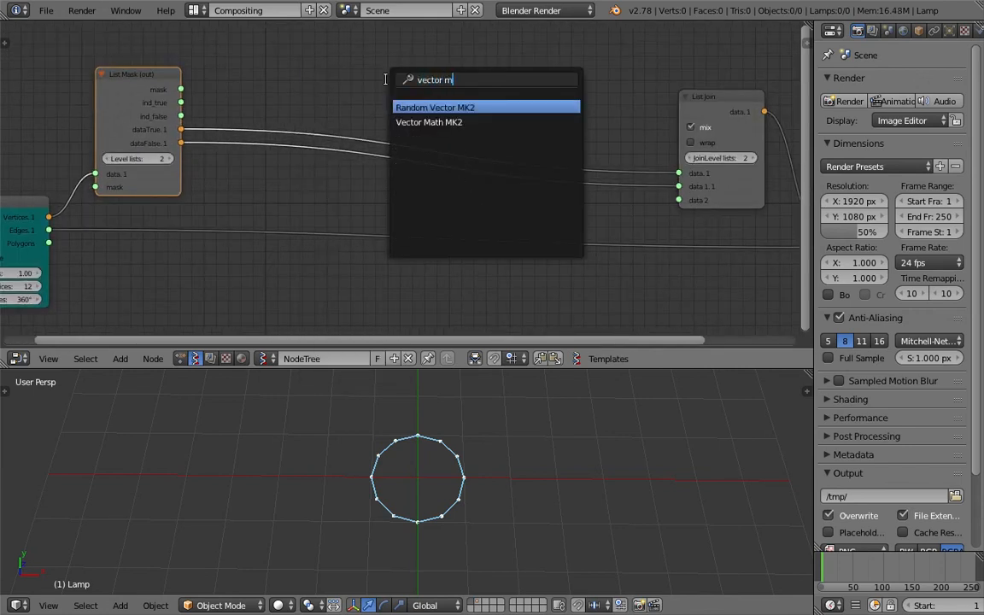
pyautogui.press('Down')
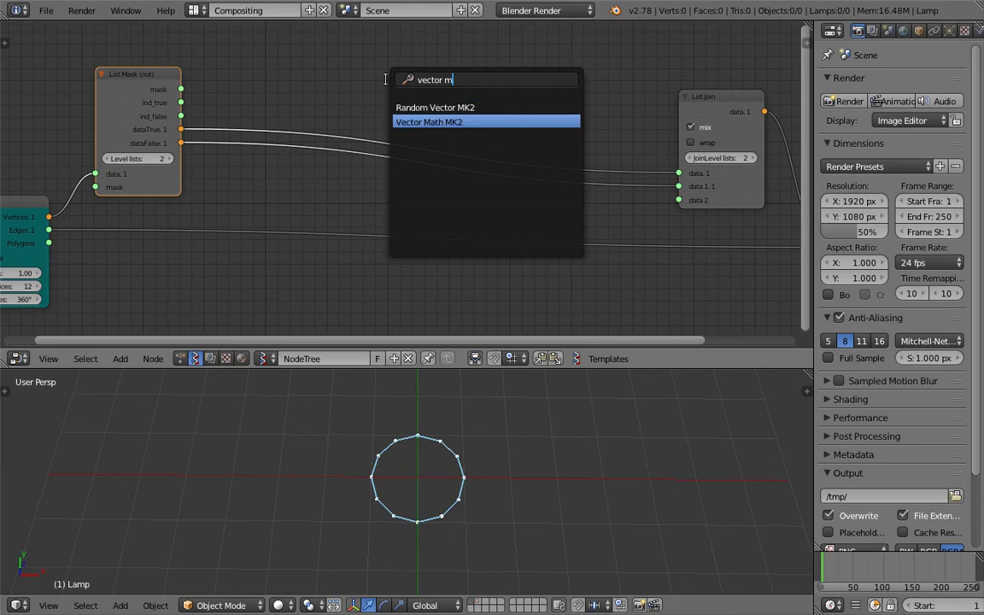
pyautogui.press('Return')
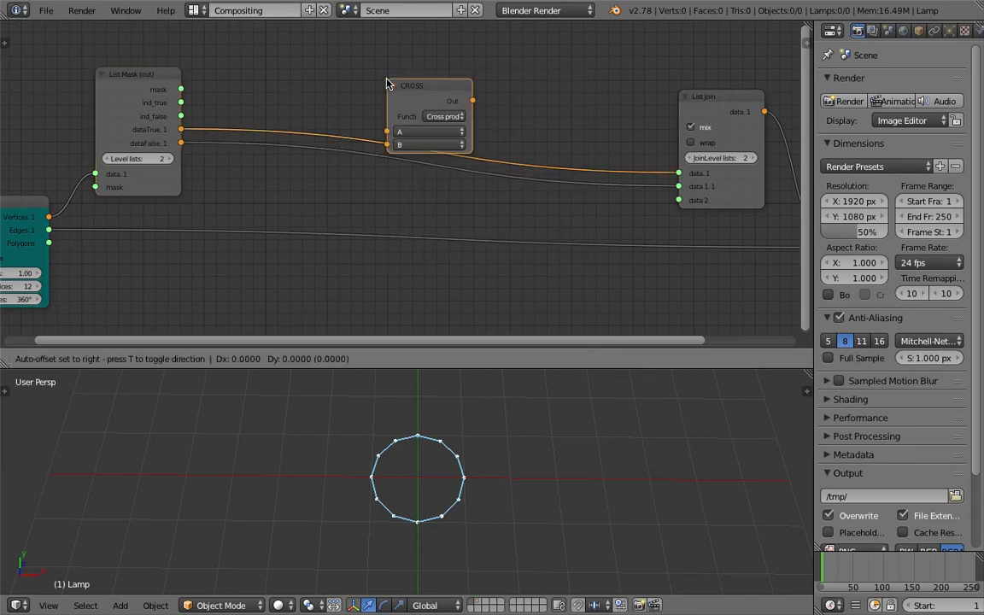
pyautogui.click(348, 70)
pyautogui.scroll(2, 407, 72)
pyautogui.moveTo(439, 67); pyautogui.dragTo(436, 97, button='middle')
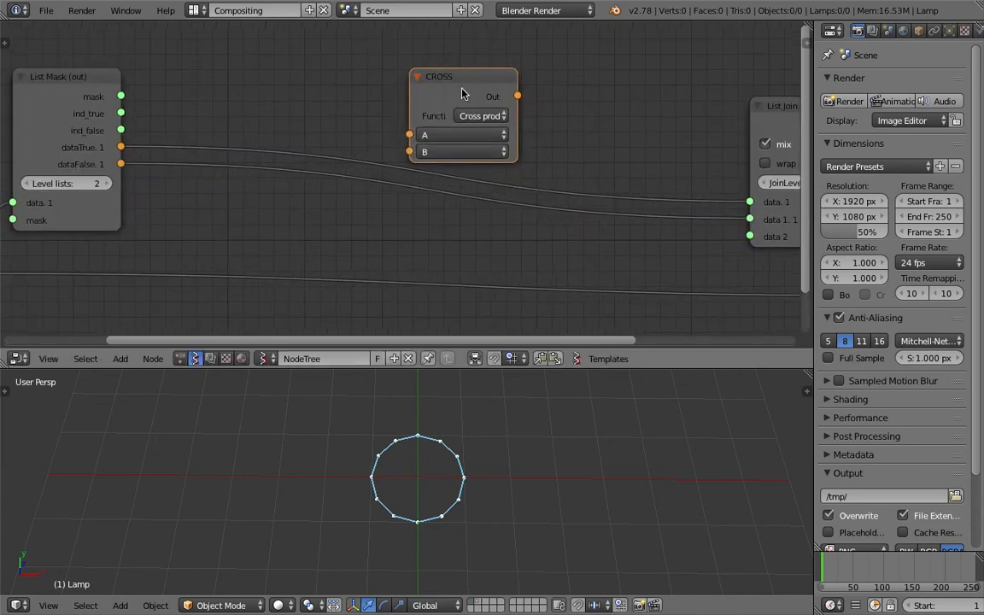
# Set the new Vector Math MK2 node's function to Multiply Scalar
pyautogui.scroll(-1, 466, 92)
pyautogui.scroll(1, 465, 126)
pyautogui.click(466, 117)
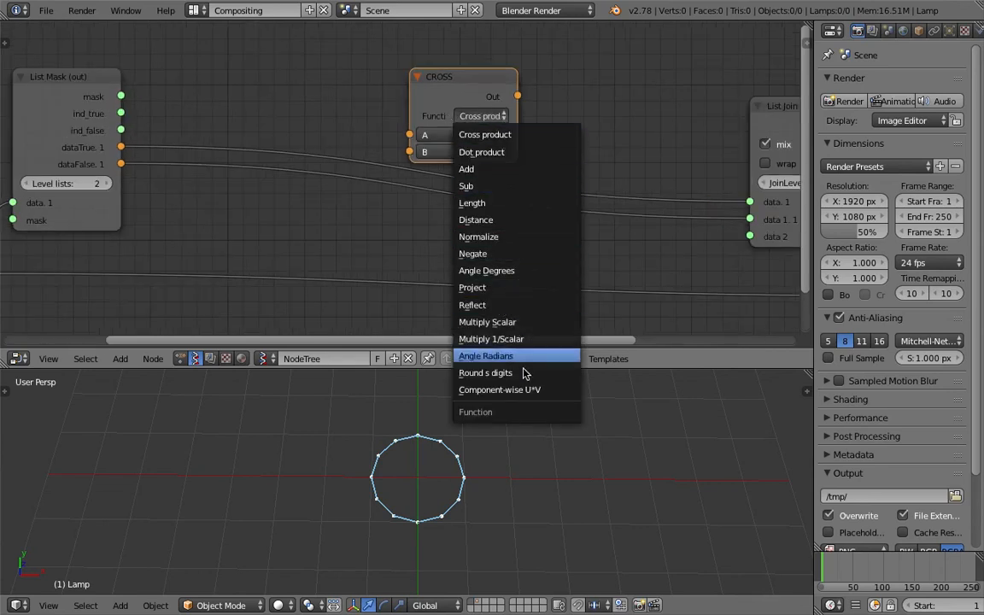
pyautogui.click(489, 322)
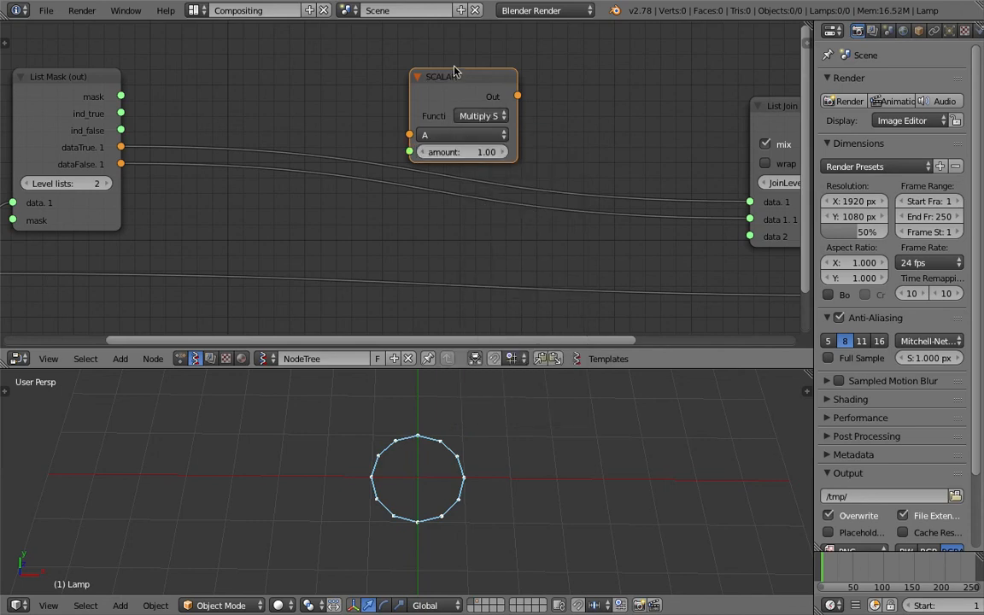
# Route the List Mask's dataTrue output through the Multiply Scalar node into the List Join's first data input
pyautogui.moveTo(455, 73); pyautogui.dragTo(455, 64)
pyautogui.moveTo(409, 125); pyautogui.dragTo(188, 143)
pyautogui.moveTo(125, 149); pyautogui.dragTo(120, 147)
pyautogui.moveTo(518, 87); pyautogui.dragTo(749, 202)
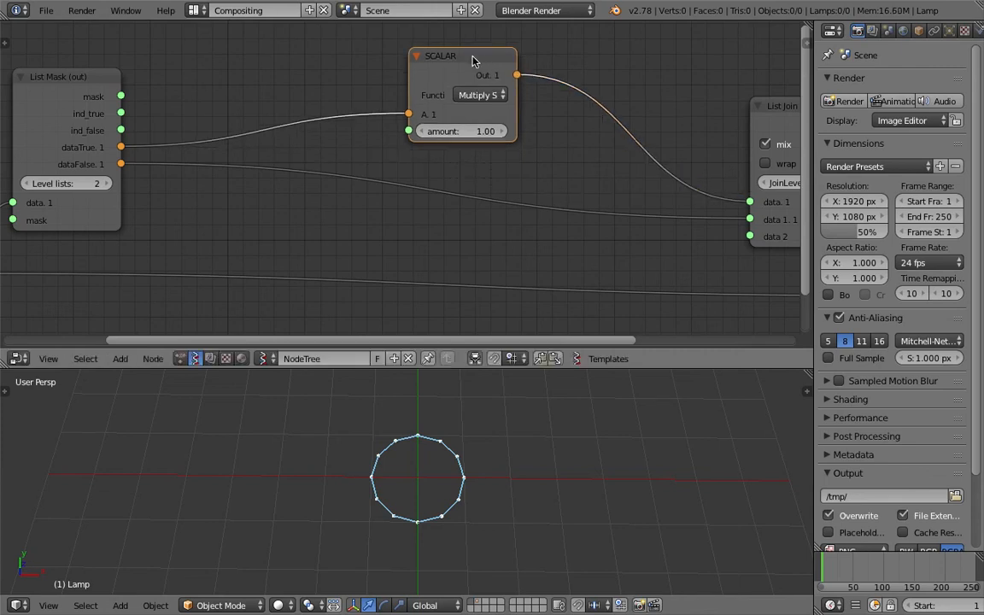
# Duplicate the Multiply Scalar node just below the original, routing dataFalse through the copy into the List Join's second data input
pyautogui.hotkey('shift', 'd')
pyautogui.click(468, 155)
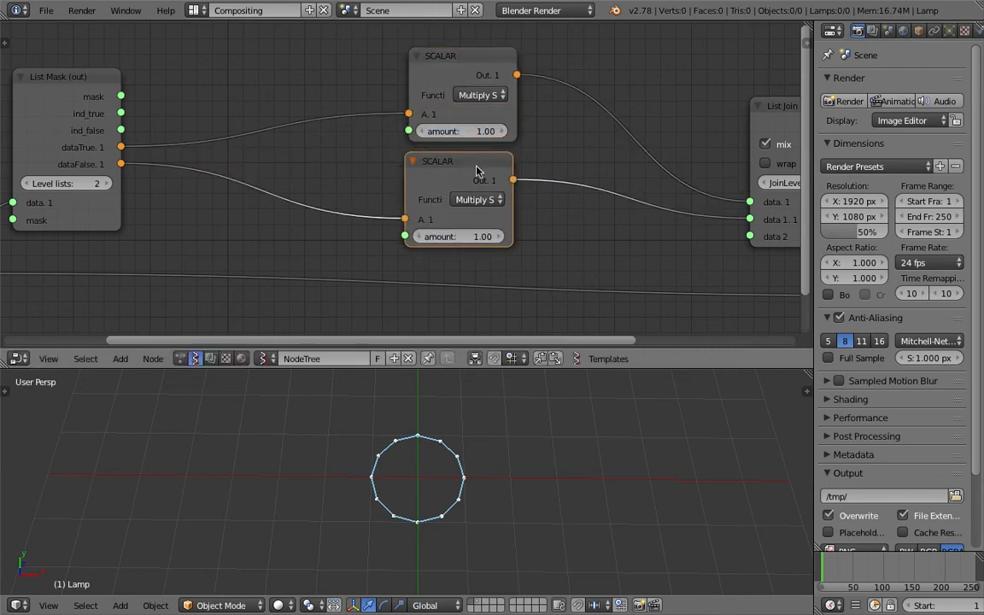
pyautogui.scroll(-2, 461, 119)
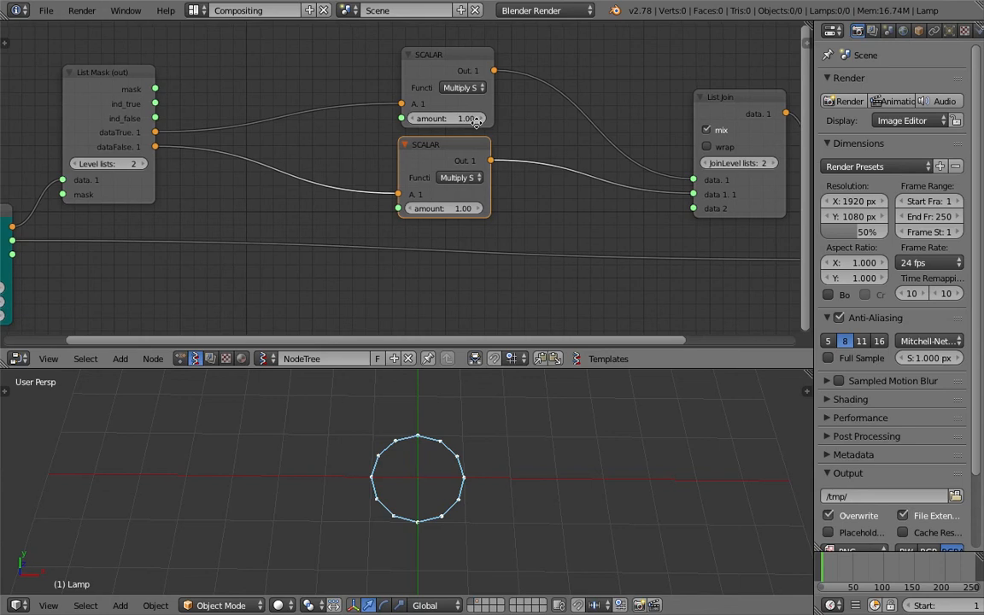
# Set the upper Multiply Scalar node's amount to 1.60 and nudge the lower copy slightly
pyautogui.scroll(-1, 480, 125)
pyautogui.moveTo(471, 112); pyautogui.dragTo(523, 113)
pyautogui.moveTo(473, 191)
pyautogui.mouseDown()
pyautogui.moveTo(451, 195)
pyautogui.moveTo(527, 195)
pyautogui.moveTo(457, 195)
pyautogui.moveTo(479, 195)
pyautogui.mouseUp()
pyautogui.scroll(-2, 487, 143)
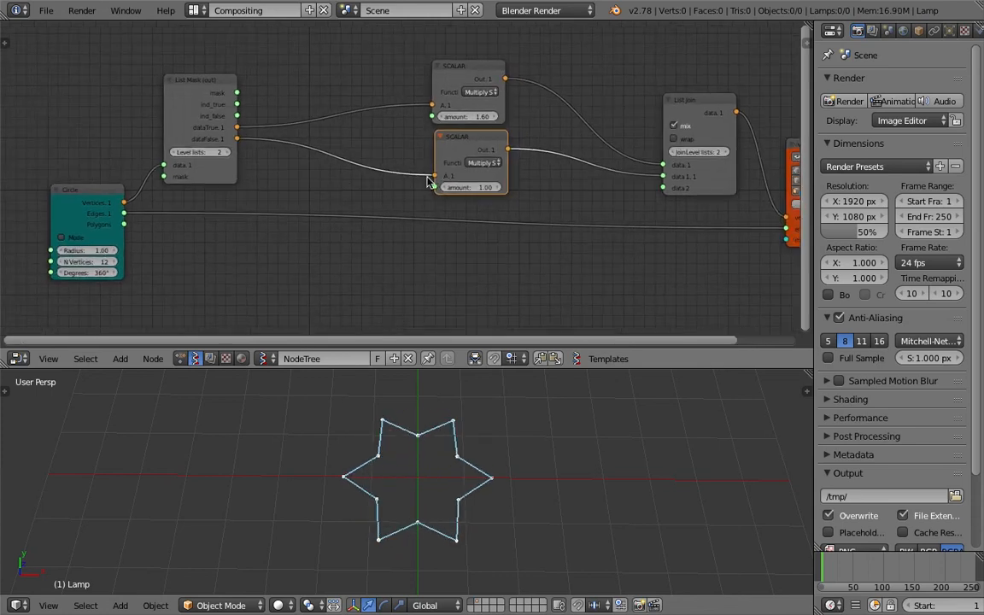
# Save the project to the Desktop with Save As, using the sv_star file name
pyautogui.click(43, 12)
pyautogui.click(73, 125)
pyautogui.click(46, 10)
pyautogui.click(52, 128)
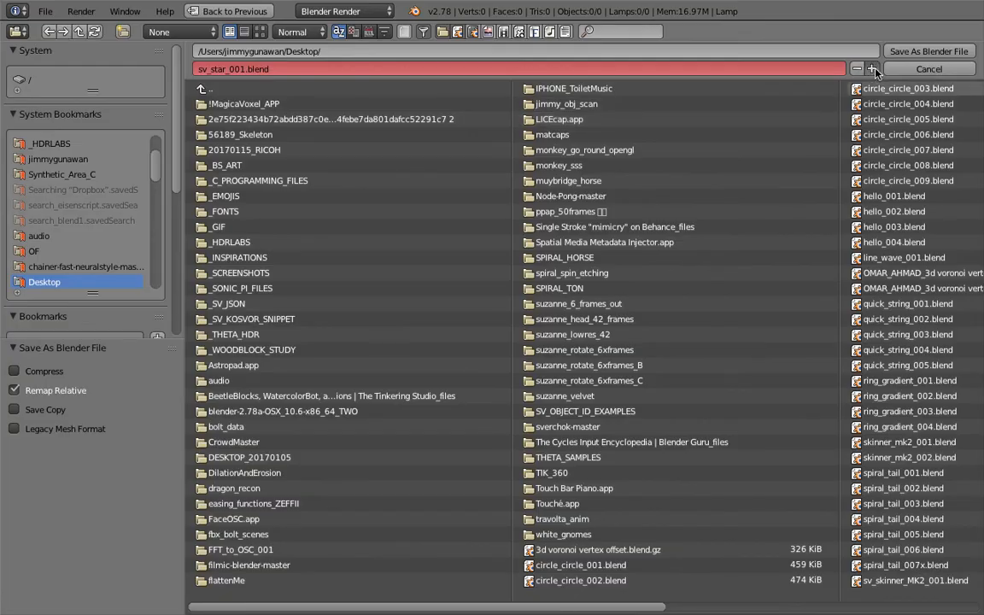
pyautogui.click(899, 53)
# Set the Circle node's radius to 0.91
pyautogui.hscroll(-5, 197, 192)
pyautogui.scroll(2, 295, 201)
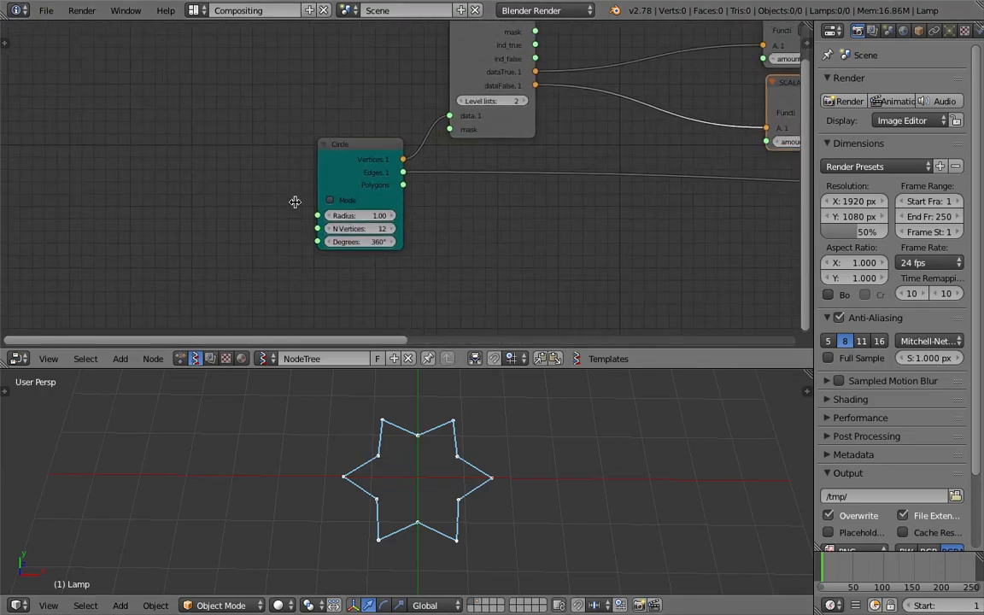
pyautogui.moveTo(363, 215)
pyautogui.mouseDown()
pyautogui.moveTo(412, 215)
pyautogui.moveTo(355, 216)
pyautogui.mouseUp()
pyautogui.moveTo(279, 224); pyautogui.dragTo(305, 204, button='middle')
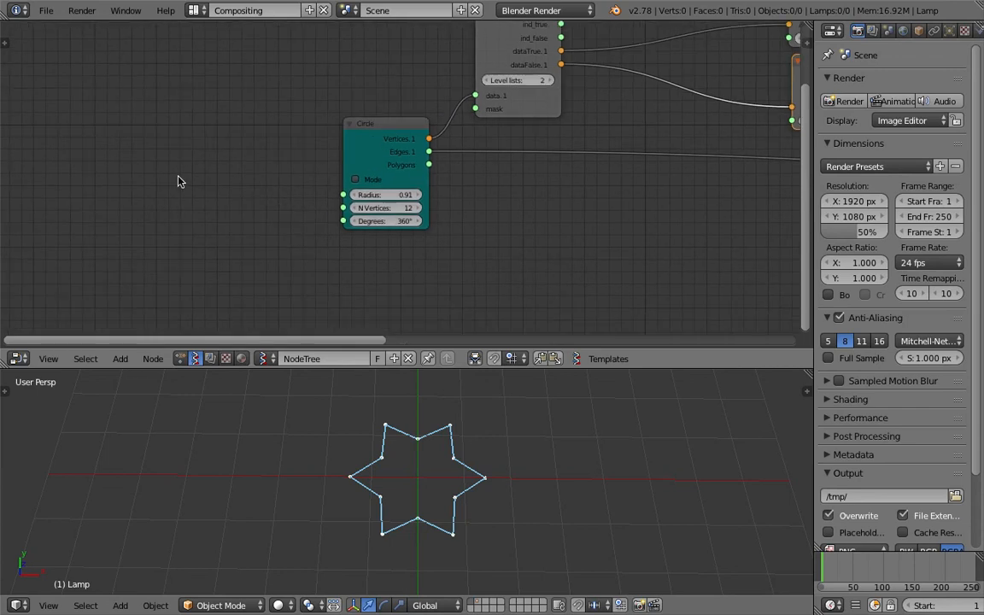
# Add an Int node before the Circle node and set its value to 12
pyautogui.hotkey('shift', 'a')
pyautogui.click(177, 177)
pyautogui.write('int')
pyautogui.press('Down')
pyautogui.press('Down')
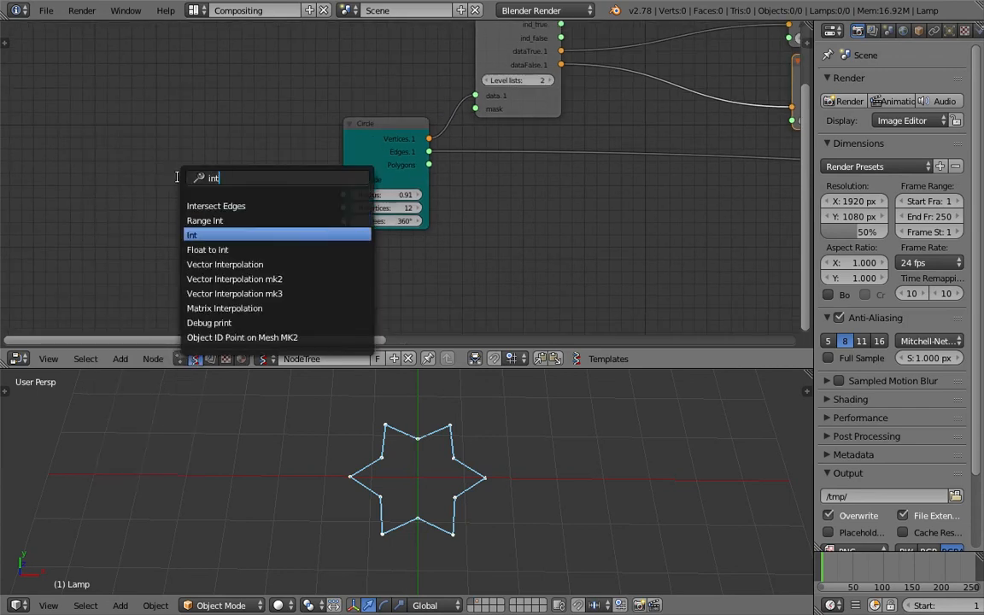
pyautogui.press('Return')
pyautogui.click(96, 179)
pyautogui.scroll(1, 96, 180)
pyautogui.click(101, 215)
pyautogui.write('12')
pyautogui.press('Return')
# Add a Math node between the Int and Circle nodes
pyautogui.hotkey('shift', 'a')
pyautogui.click(205, 188)
pyautogui.write('math')
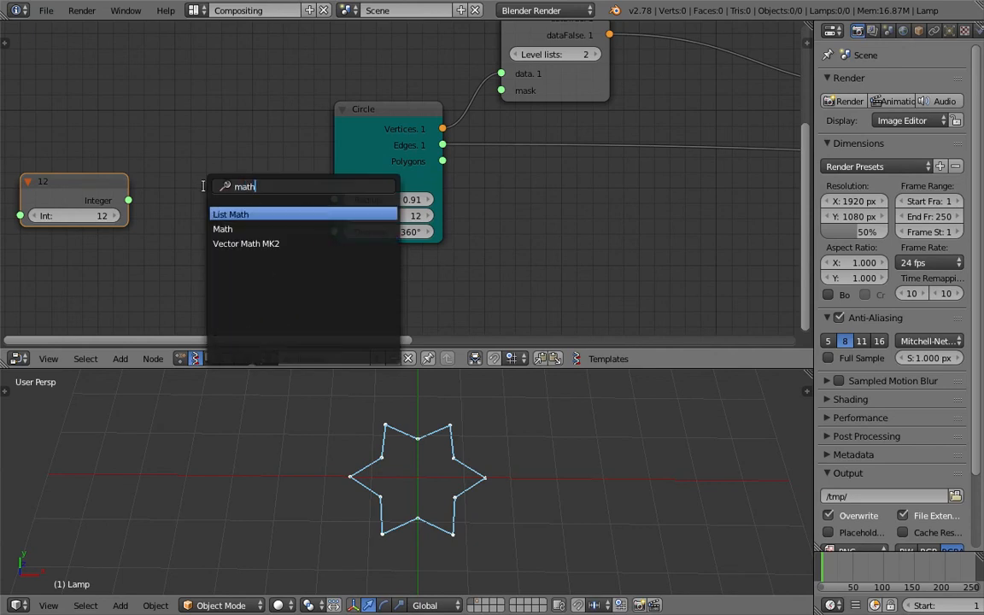
pyautogui.press('Down')
pyautogui.press('Return')
pyautogui.click(205, 188)
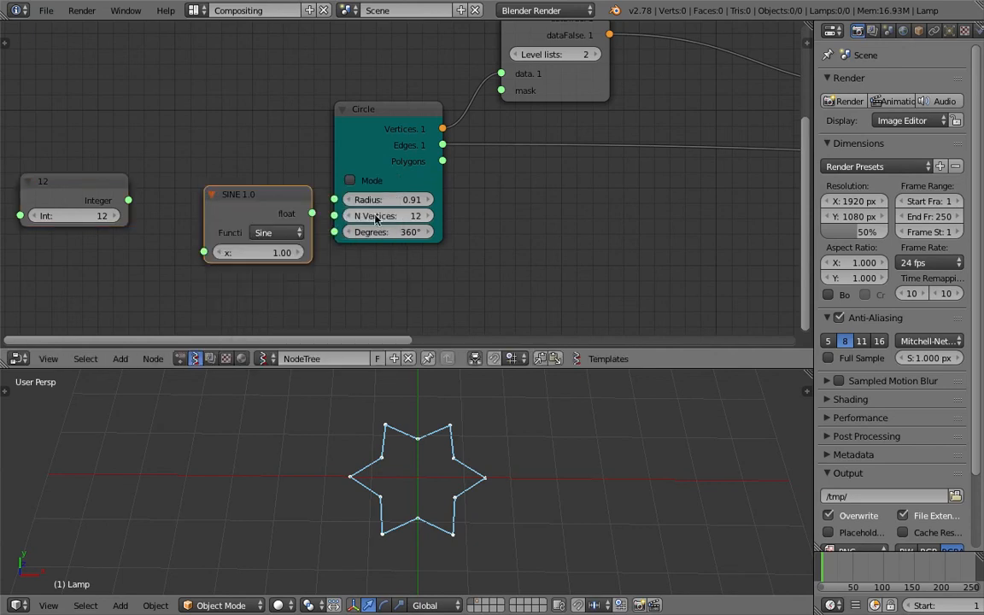
# Try different N Vertices counts on the Circle node, ending at 8
pyautogui.click(365, 221)
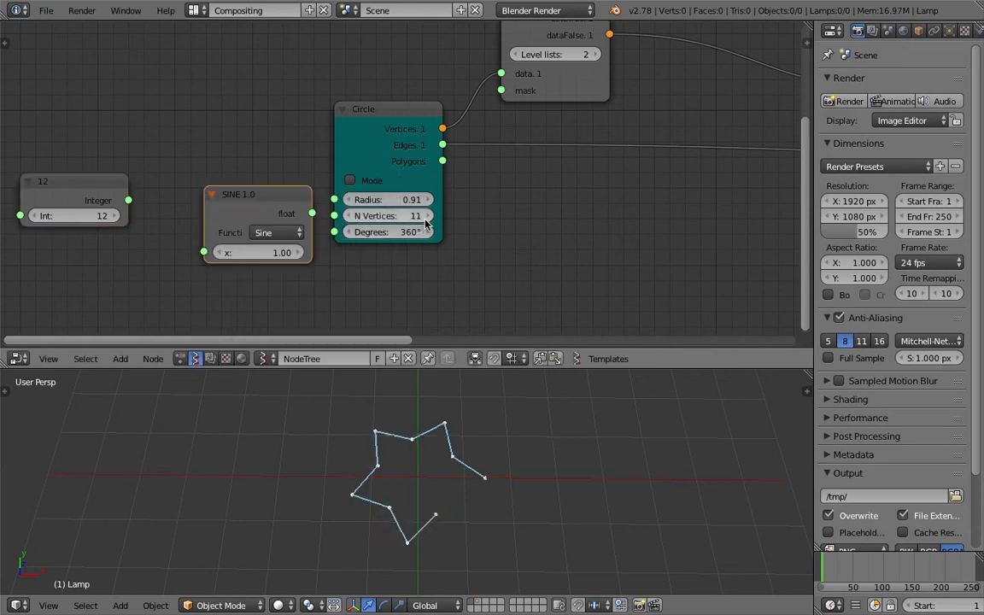
pyautogui.click(427, 216)
pyautogui.doubleClick(352, 218)
pyautogui.doubleClick(352, 218)
# Move the Math node slightly closer to the Int node and set its function to x*2
pyautogui.moveTo(281, 202); pyautogui.dragTo(255, 202)
pyautogui.moveTo(247, 198); pyautogui.dragTo(257, 196, button='middle')
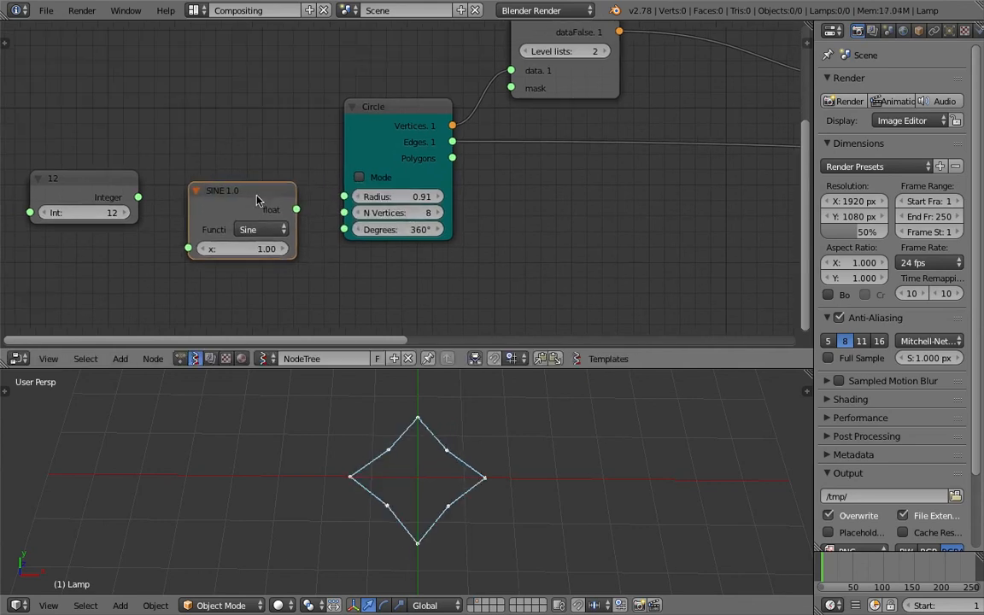
pyautogui.click(257, 229)
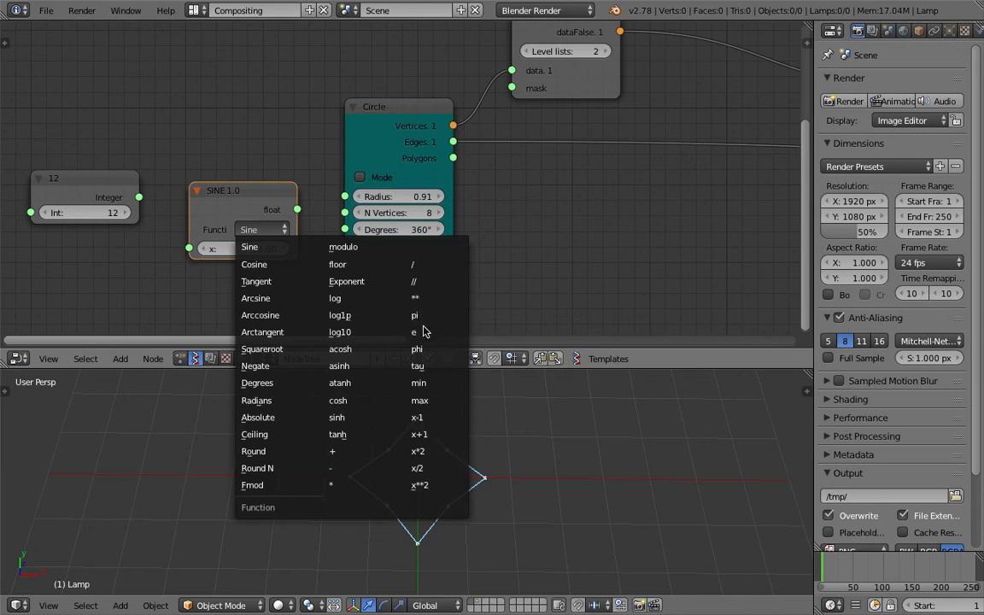
pyautogui.click(419, 451)
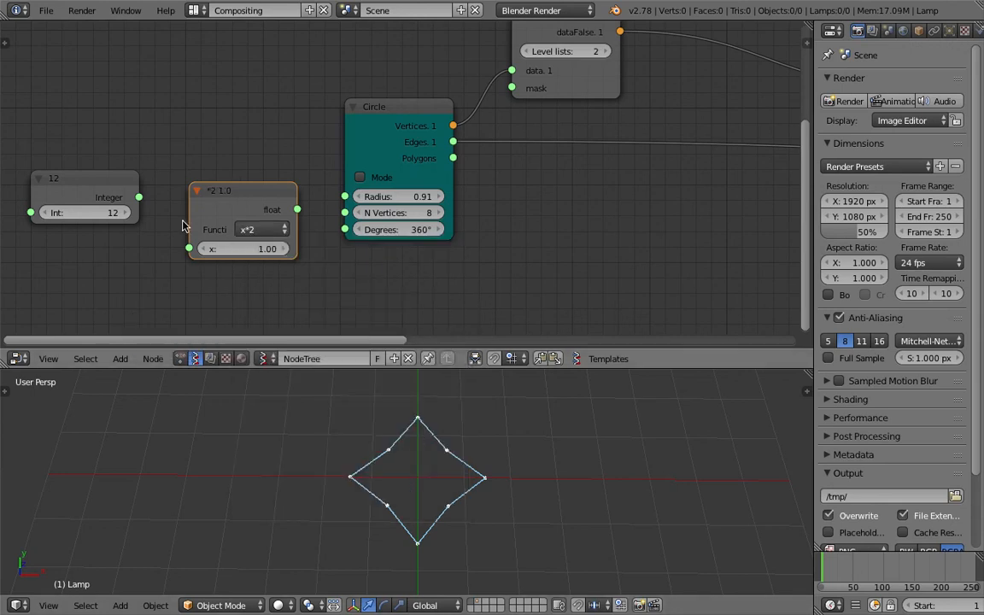
# Link the Int output to the Math node's x input and its float output to the Circle's N Vertices, then save the file
pyautogui.moveTo(264, 211); pyautogui.dragTo(373, 204, button='middle')
pyautogui.scroll(4, 373, 204)
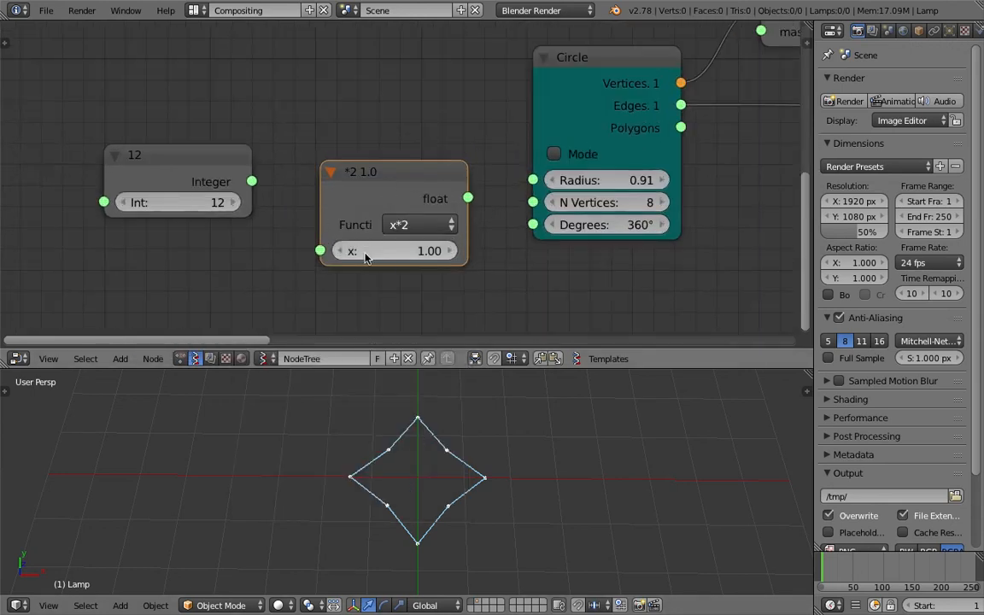
pyautogui.moveTo(251, 181); pyautogui.dragTo(321, 250)
pyautogui.moveTo(192, 171); pyautogui.dragTo(181, 223)
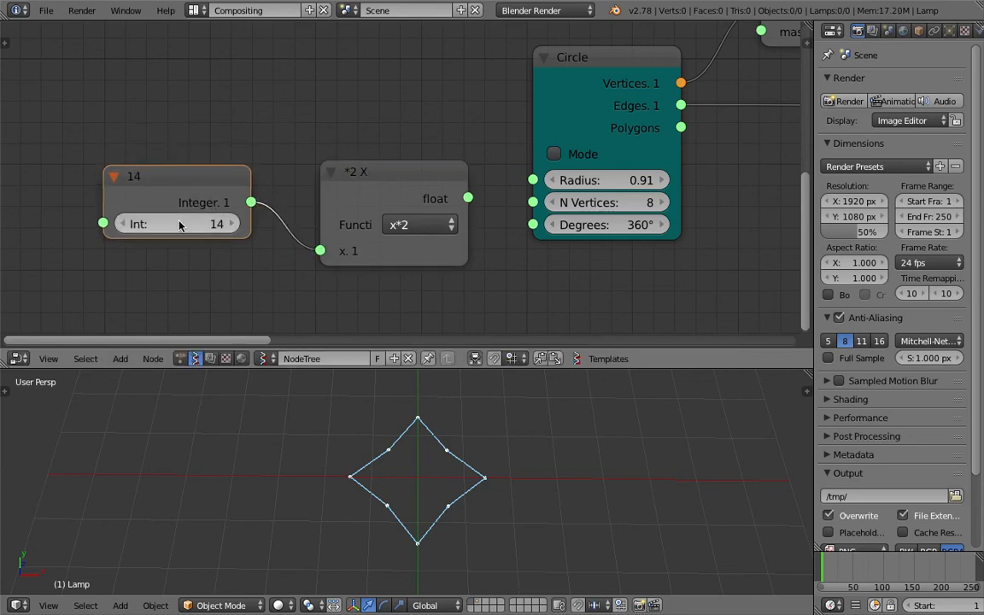
pyautogui.moveTo(468, 198); pyautogui.dragTo(527, 204)
pyautogui.hotkey('ctrl', 's')
pyautogui.click(526, 203)
pyautogui.click(417, 176)
pyautogui.hotkey('ctrl', 's')
# Try several Int values to vary the number of star points, going down to 1
pyautogui.click(182, 223)
pyautogui.click(212, 223)
pyautogui.press('Return')
pyautogui.moveTo(203, 223); pyautogui.dragTo(228, 223)
pyautogui.click(199, 225)
pyautogui.write('2')
pyautogui.press('Return')
pyautogui.click(122, 224)
pyautogui.click(122, 224)
# Limit the Int node to a minimum of 2 and a maximum of 200, raising its value to 191
pyautogui.click(195, 183)
pyautogui.click(805, 44)
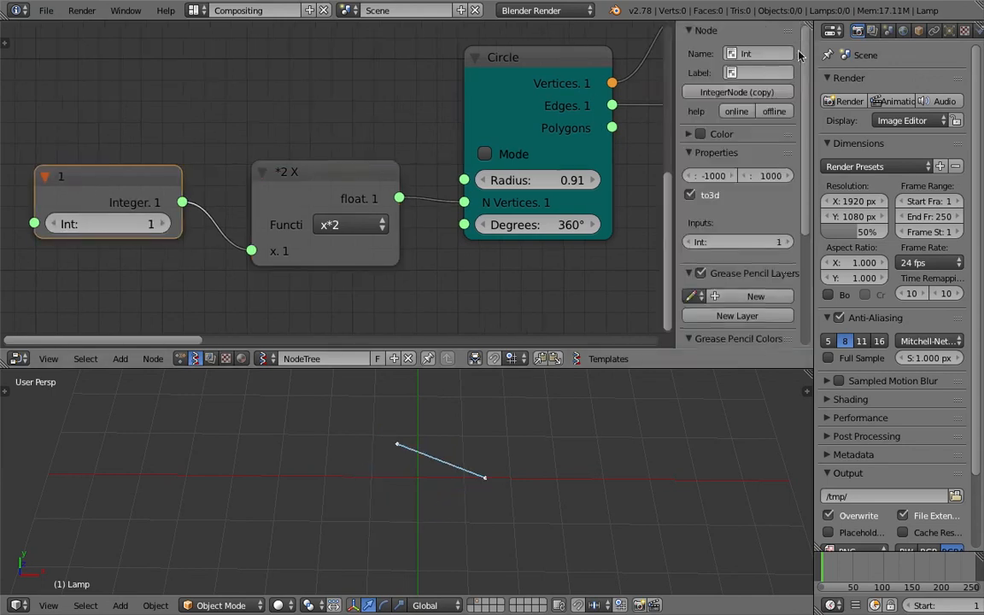
pyautogui.doubleClick(711, 177)
pyautogui.write('2')
pyautogui.press('Return')
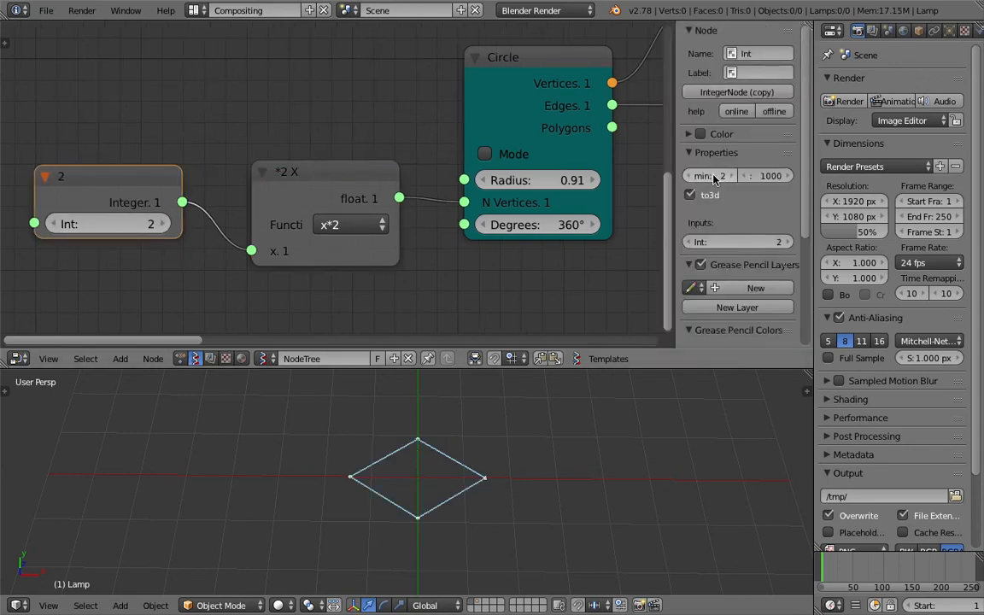
pyautogui.moveTo(135, 222); pyautogui.dragTo(192, 224)
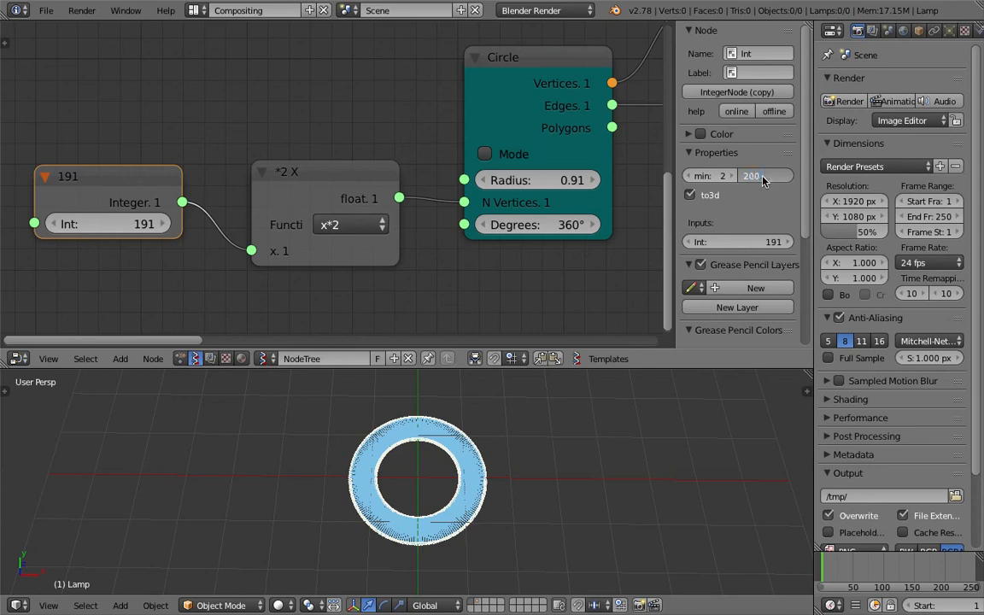
# Spread out the nodes along the chain, moving the upper Multiply Scalar node higher above its copy
pyautogui.scroll(-4, 235, 158)
pyautogui.moveTo(117, 214); pyautogui.dragTo(72, 214)
pyautogui.moveTo(282, 191); pyautogui.dragTo(268, 194)
pyautogui.moveTo(398, 96); pyautogui.dragTo(364, 111)
pyautogui.scroll(-2, 380, 112)
pyautogui.moveTo(401, 112); pyautogui.dragTo(296, 180, button='middle')
pyautogui.moveTo(485, 139); pyautogui.dragTo(171, 211, button='middle')
pyautogui.scroll(-4, 260, 236)
pyautogui.moveTo(368, 118); pyautogui.dragTo(373, 88)
pyautogui.moveTo(512, 138); pyautogui.dragTo(360, 134, button='middle')
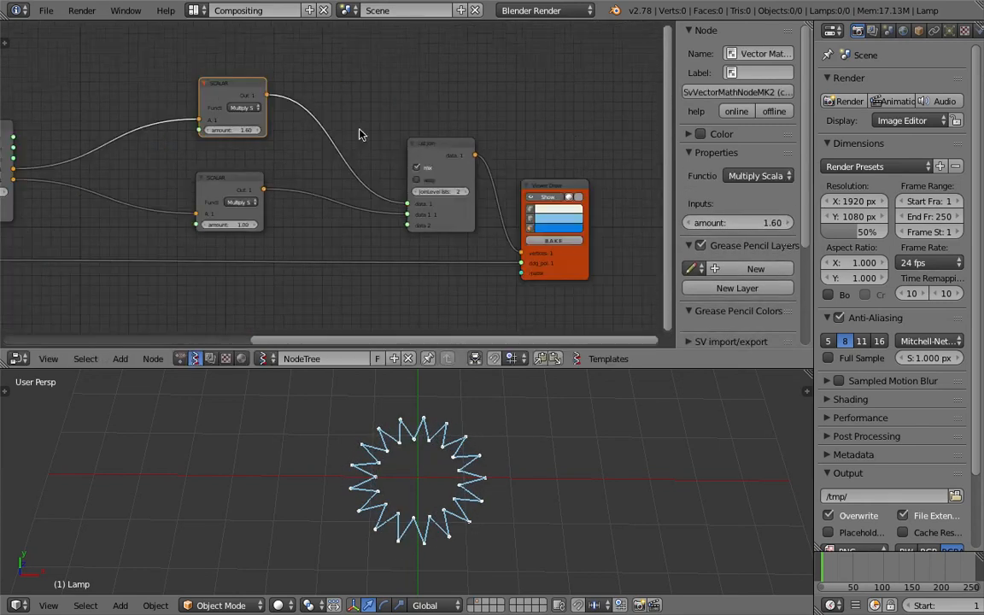
# Move the List Join and Viewer Draw nodes farther from the Multiply Scalar nodes and hide the node properties sidebar
pyautogui.moveTo(436, 147); pyautogui.dragTo(465, 138)
pyautogui.moveTo(575, 185); pyautogui.dragTo(637, 179)
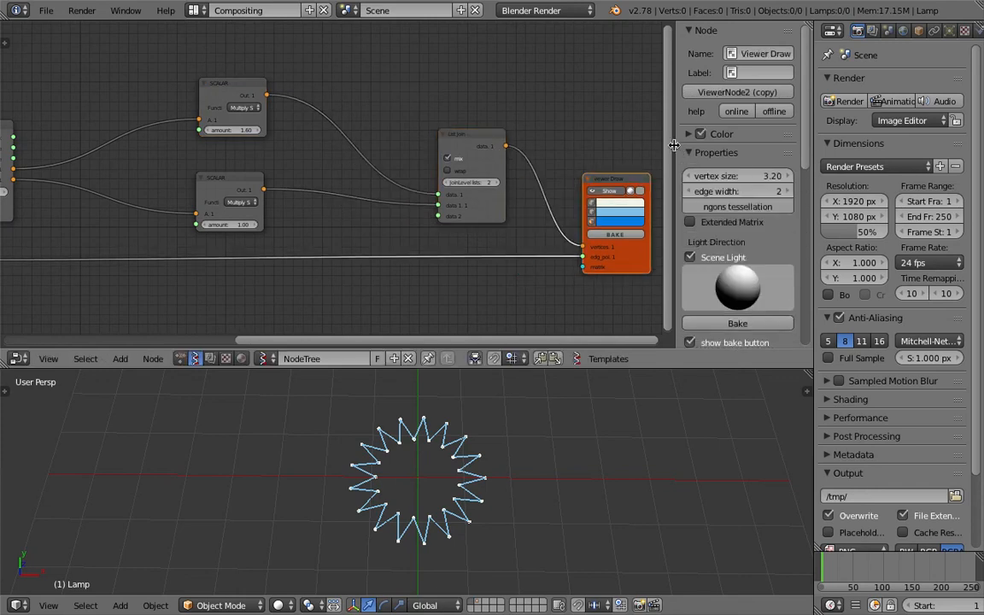
pyautogui.press('n')
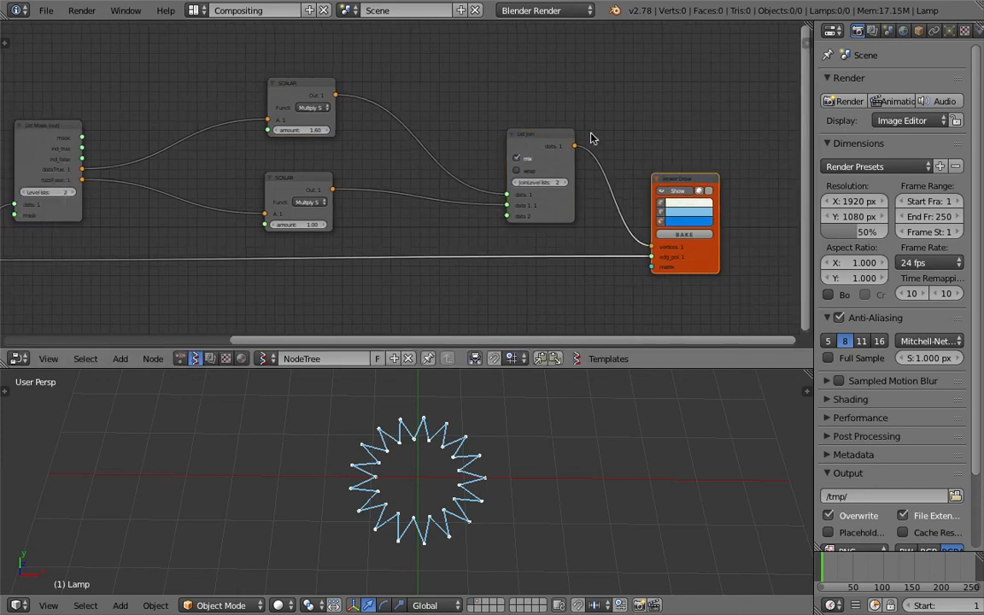
pyautogui.moveTo(576, 133); pyautogui.dragTo(614, 121)
pyautogui.moveTo(728, 165); pyautogui.dragTo(765, 164)
# Move the lower Multiply Scalar node nearer to the upper one and save the file
pyautogui.moveTo(411, 130); pyautogui.dragTo(426, 132, button='middle')
pyautogui.moveTo(361, 170); pyautogui.dragTo(372, 158)
pyautogui.hotkey('ctrl', 's')
pyautogui.click(371, 158)
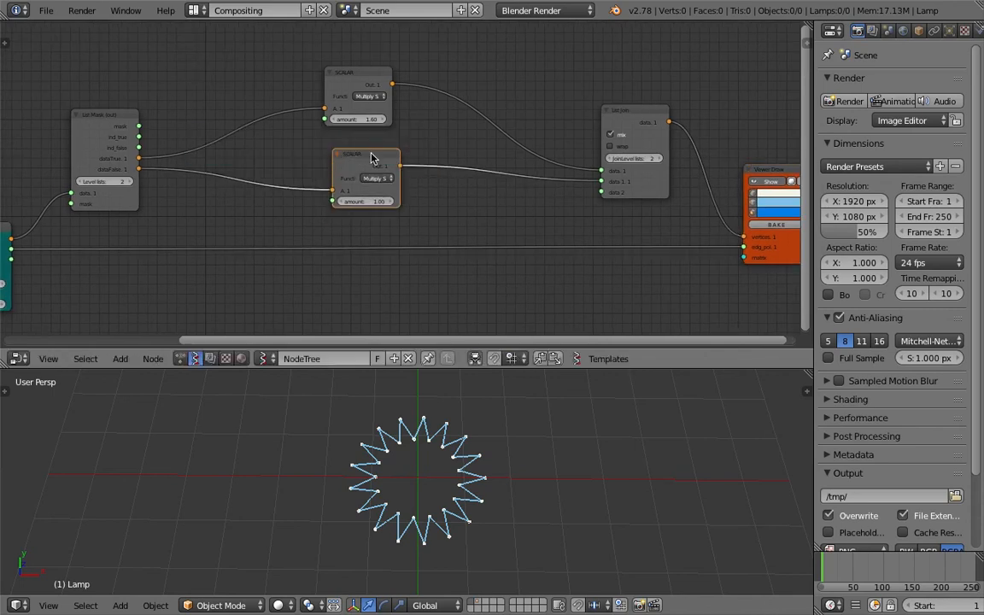
# Rename the node tree to StarNoise
pyautogui.scroll(1, 369, 154)
pyautogui.moveTo(369, 148); pyautogui.dragTo(381, 161, button='middle')
pyautogui.click(331, 359)
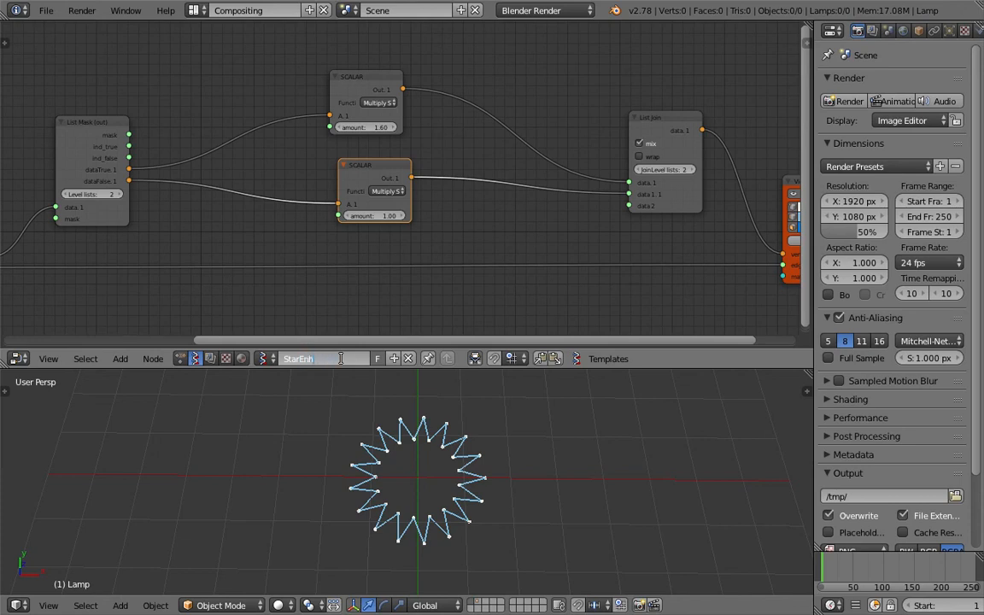
pyautogui.press('Return')
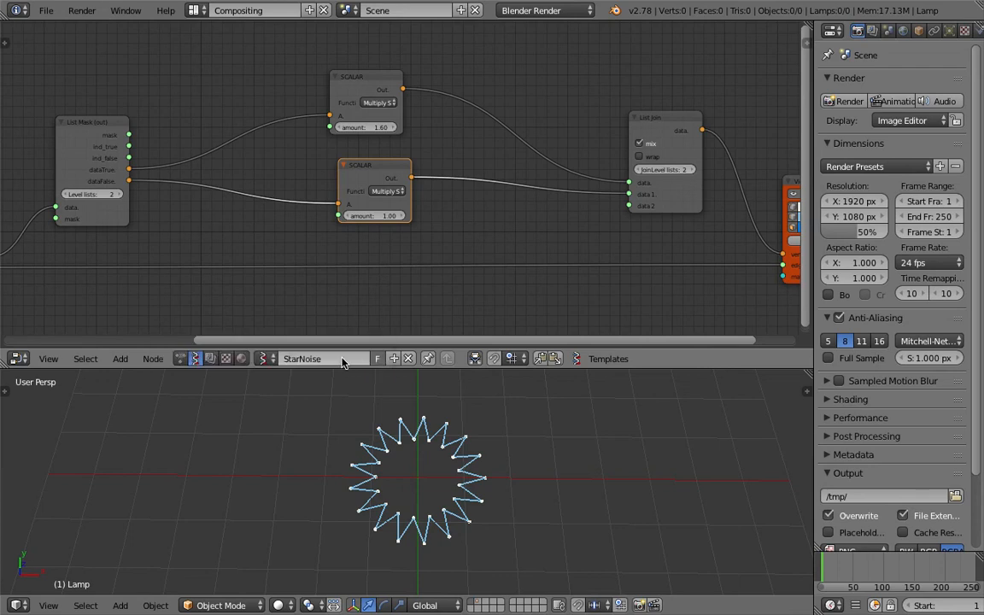
# Reposition the two Multiply Scalar nodes, moving the upper one up and away from the List Mask to free space
pyautogui.moveTo(368, 88); pyautogui.dragTo(378, 73)
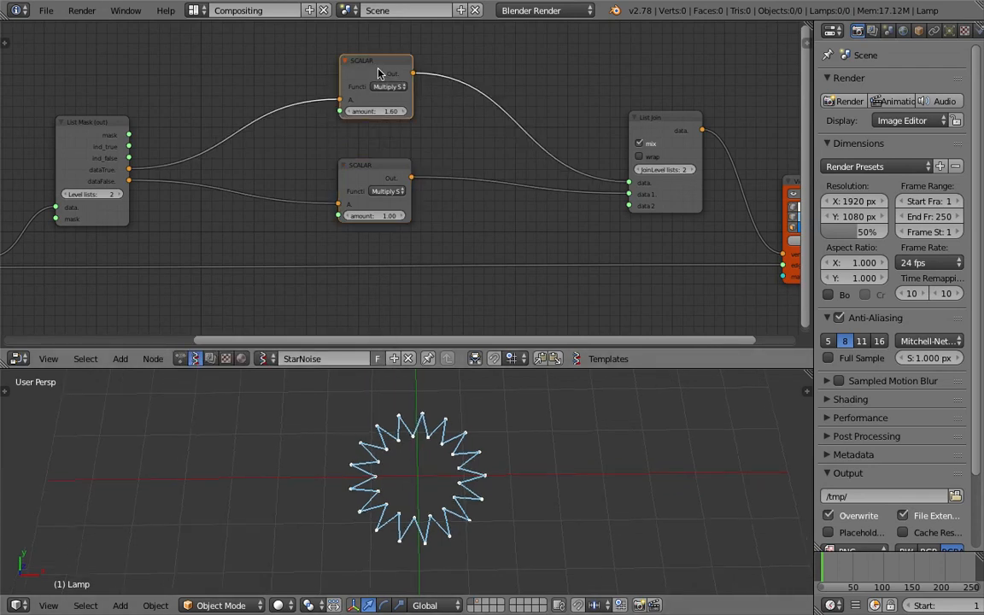
pyautogui.moveTo(375, 85); pyautogui.dragTo(391, 95, button='middle')
pyautogui.moveTo(400, 198); pyautogui.dragTo(406, 194)
pyautogui.moveTo(469, 75); pyautogui.dragTo(468, 98, button='middle')
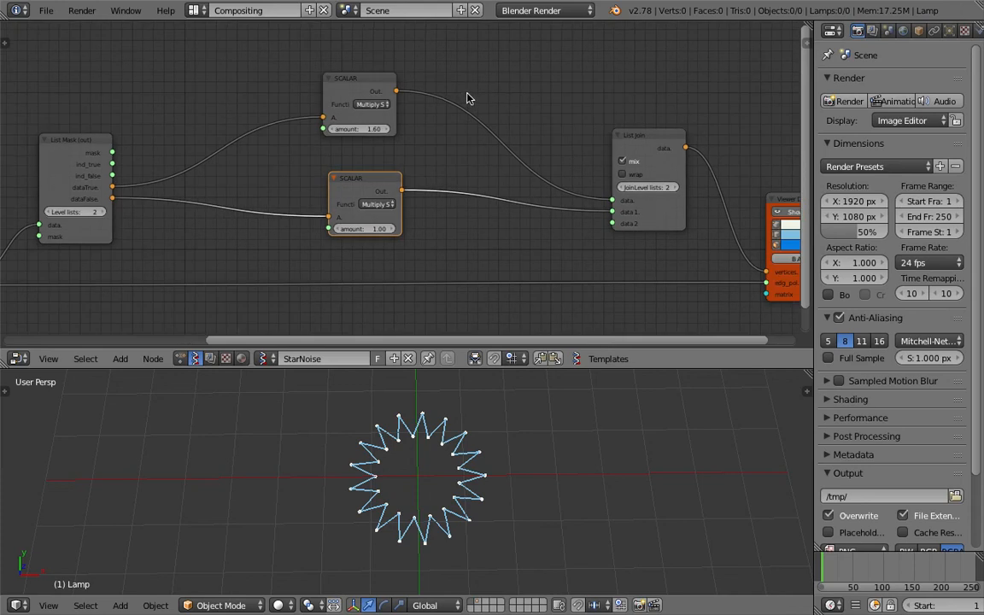
pyautogui.click(345, 87)
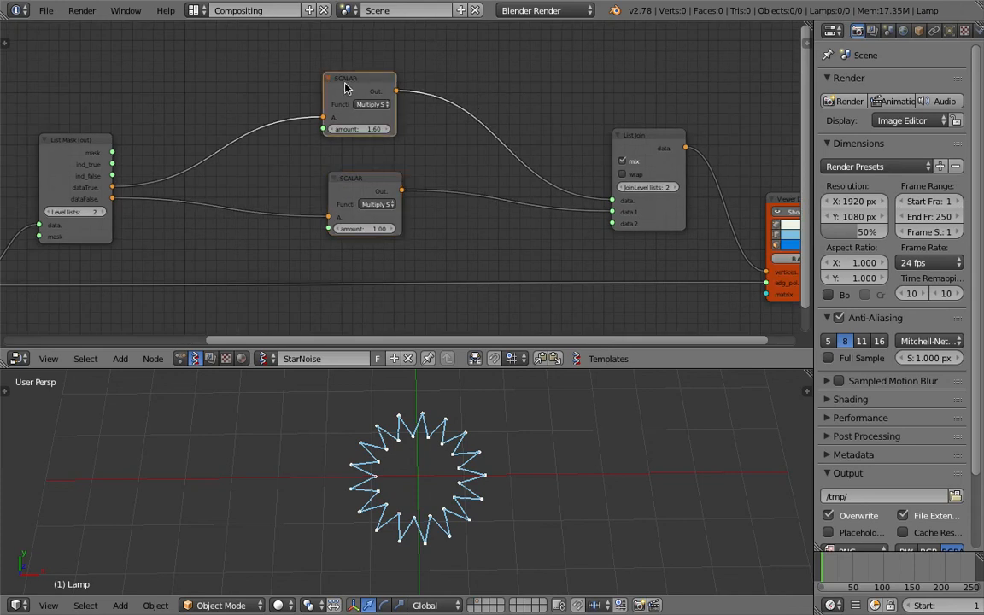
pyautogui.moveTo(329, 85); pyautogui.dragTo(378, 101, button='middle')
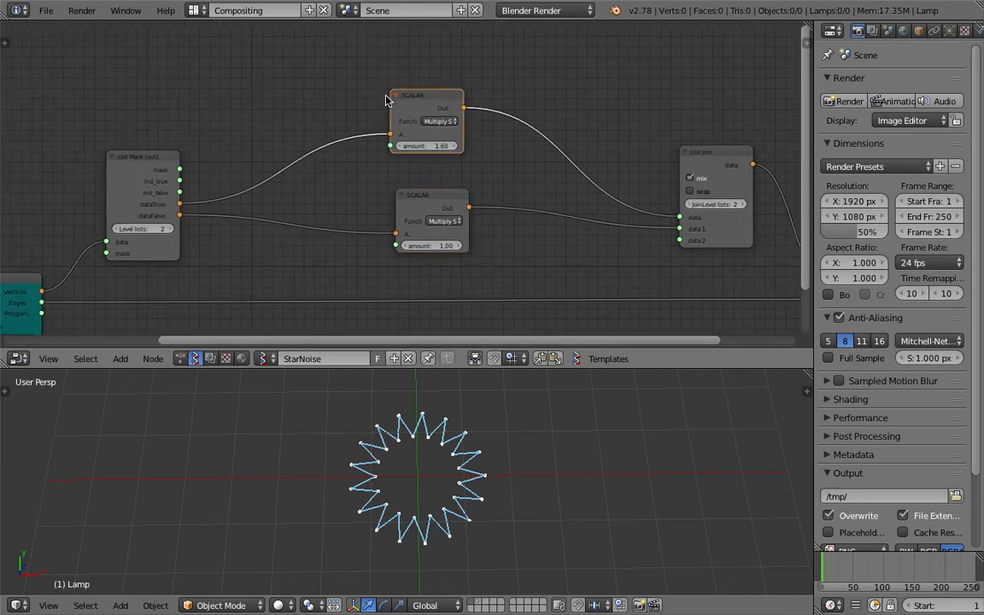
pyautogui.moveTo(415, 100); pyautogui.dragTo(425, 92)
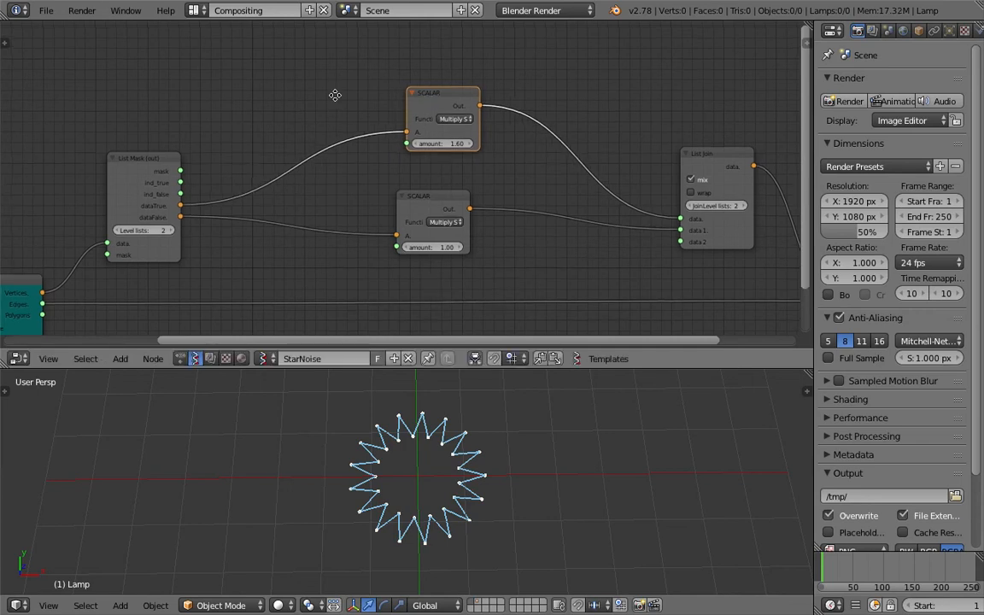
# Add a Vector Noise MK2 node above the link from the List Mask to the upper Multiply Scalar node, and save the file
pyautogui.moveTo(299, 96); pyautogui.dragTo(343, 111, button='middle')
pyautogui.scroll(1, 304, 88)
pyautogui.hotkey('shift', 'a')
pyautogui.click(304, 90)
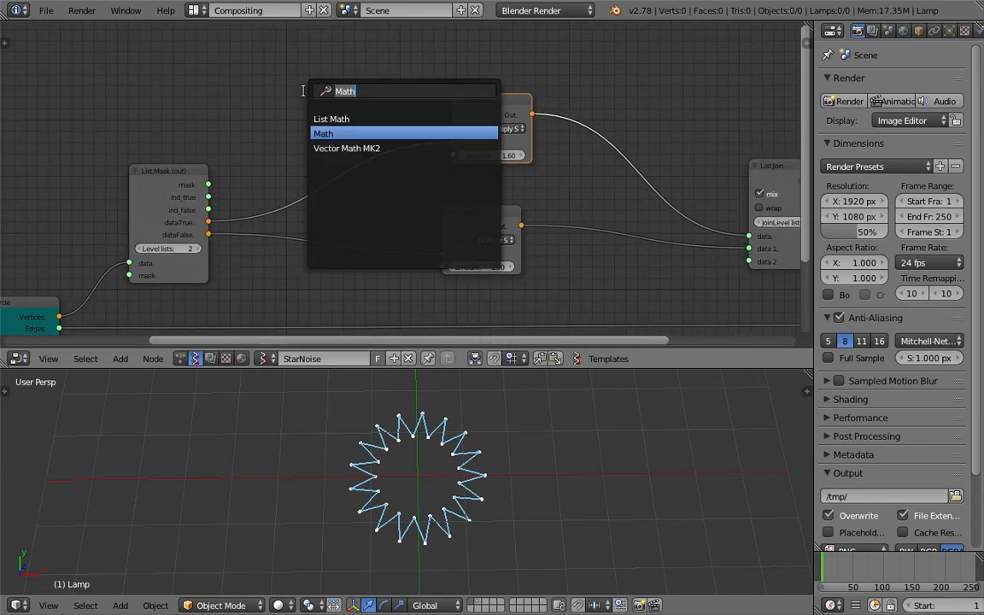
pyautogui.write('noise')
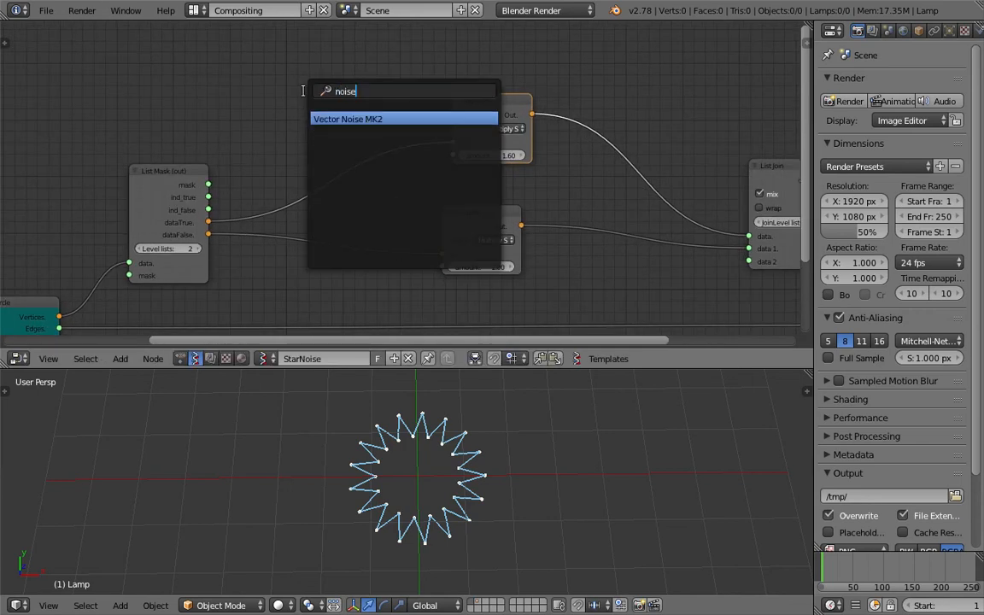
pyautogui.press('Return')
pyautogui.click(279, 59)
pyautogui.hotkey('ctrl', 's')
pyautogui.click(279, 57)
pyautogui.moveTo(303, 93); pyautogui.dragTo(307, 134, button='middle')
pyautogui.scroll(2, 307, 134)
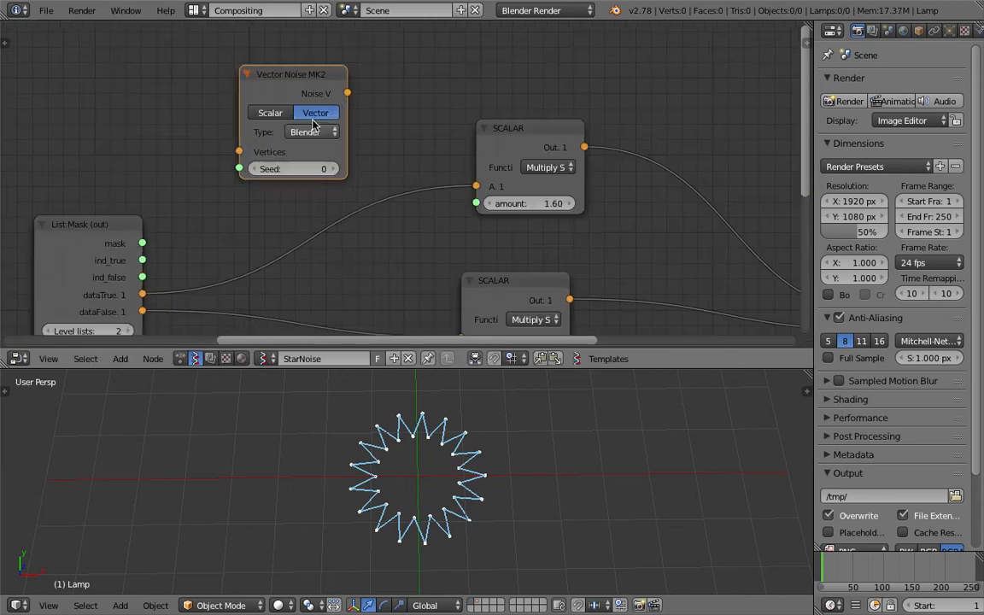
# Switch the Vector Noise MK2 node to Scalar output and set the upper Multiply Scalar node's amount to 1.36
pyautogui.click(272, 117)
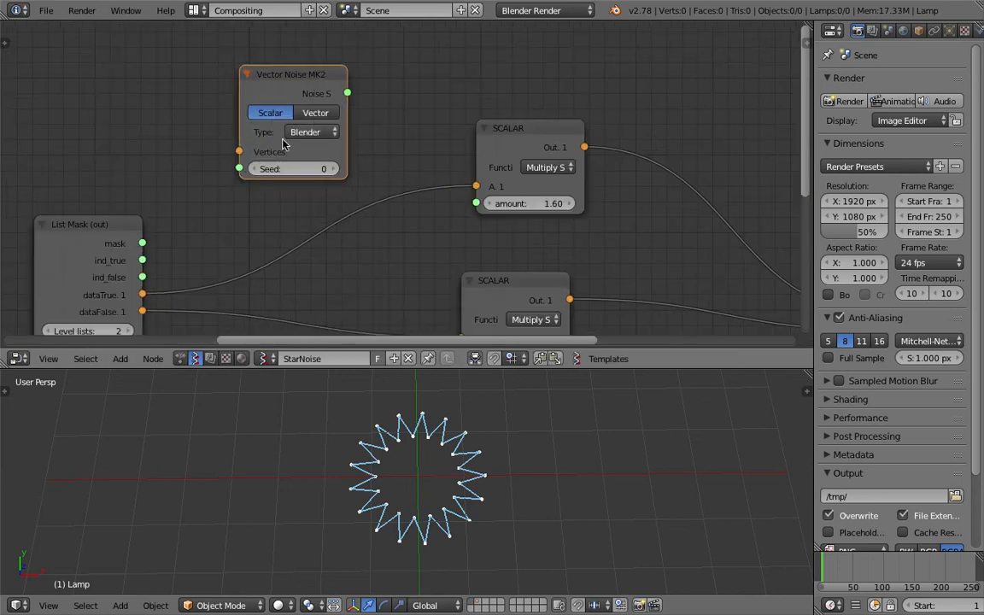
pyautogui.moveTo(536, 207)
pyautogui.mouseDown()
pyautogui.moveTo(565, 207)
pyautogui.moveTo(500, 208)
pyautogui.moveTo(568, 208)
pyautogui.moveTo(514, 207)
pyautogui.moveTo(539, 212)
pyautogui.mouseUp()
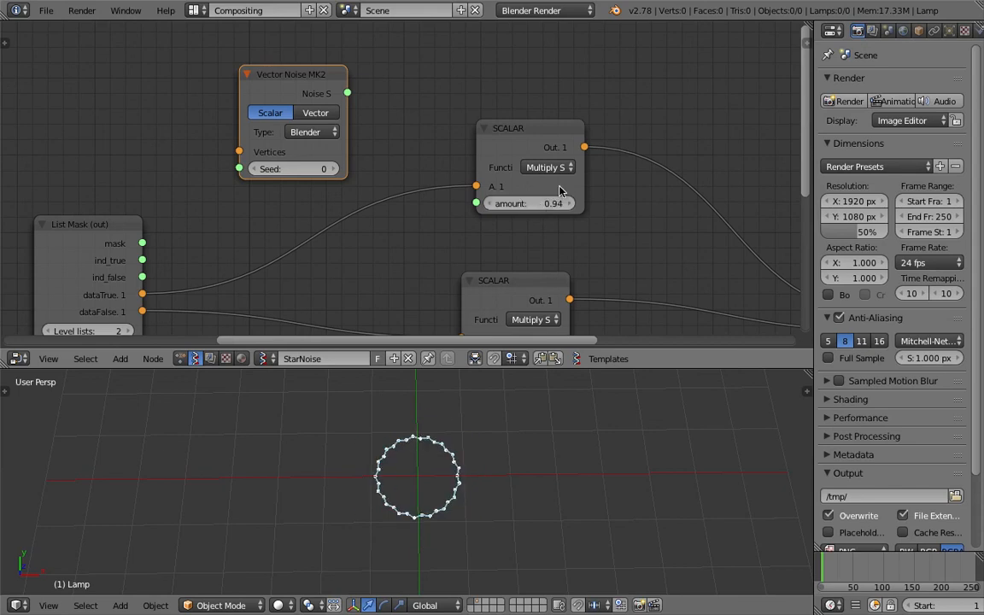
pyautogui.moveTo(534, 135); pyautogui.dragTo(526, 136)
pyautogui.moveTo(530, 203)
pyautogui.mouseDown()
pyautogui.moveTo(589, 204)
pyautogui.moveTo(547, 204)
pyautogui.mouseUp()
pyautogui.scroll(-1, 517, 222)
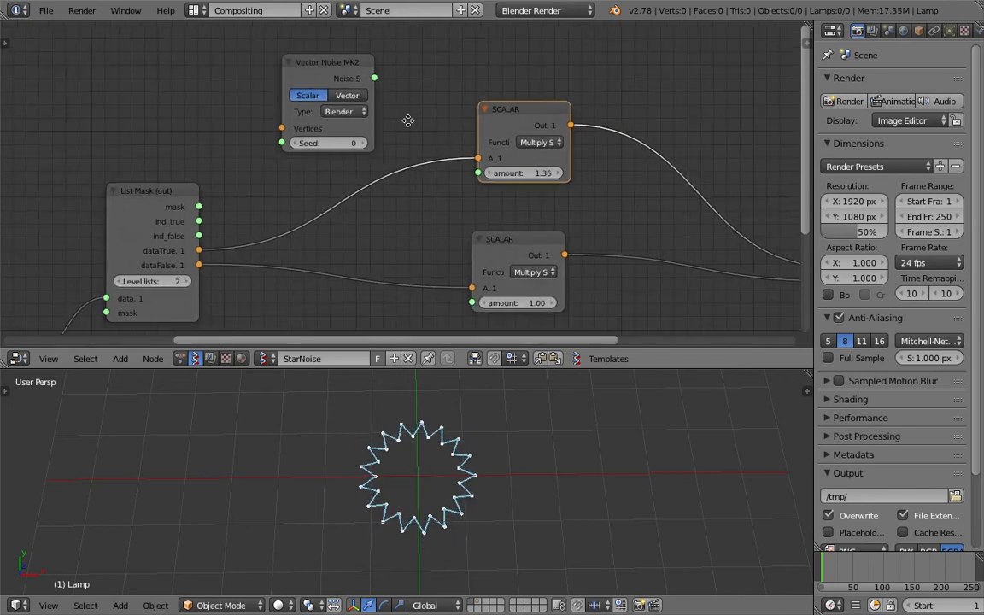
# Shift the two Multiply Scalar nodes slightly to the right and save the file
pyautogui.click(523, 241)
pyautogui.scroll(-3, 512, 235)
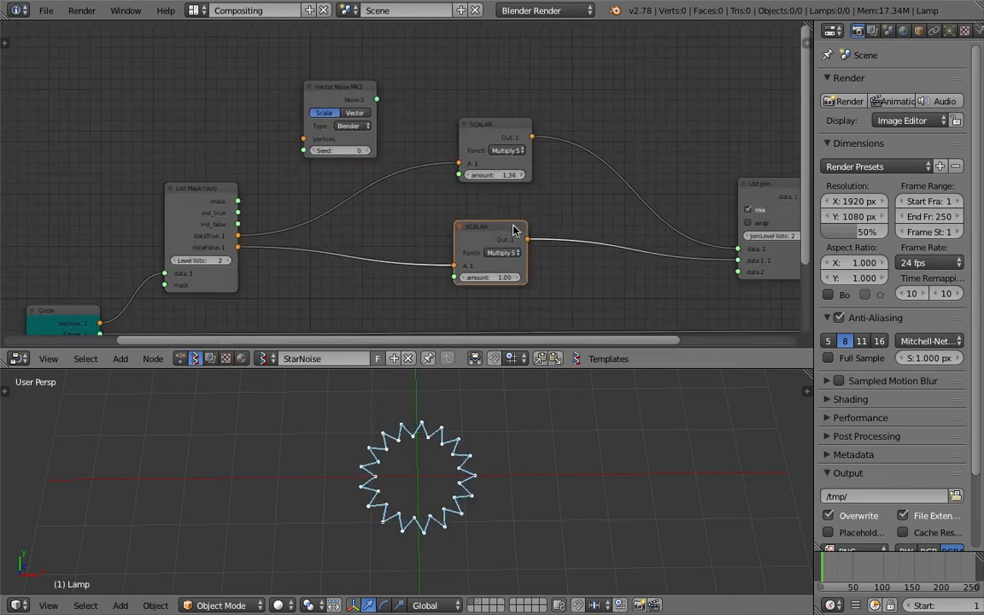
pyautogui.moveTo(508, 226); pyautogui.dragTo(533, 229)
pyautogui.moveTo(497, 128); pyautogui.dragTo(506, 119)
pyautogui.hotkey('ctrl', 's')
pyautogui.click(500, 116)
# Connect the noise output to the upper Multiply Scalar's amount and List Mask's dataTrue to the noise node's Vertices, and save the file
pyautogui.moveTo(353, 98); pyautogui.dragTo(421, 133)
pyautogui.moveTo(466, 168); pyautogui.dragTo(468, 167)
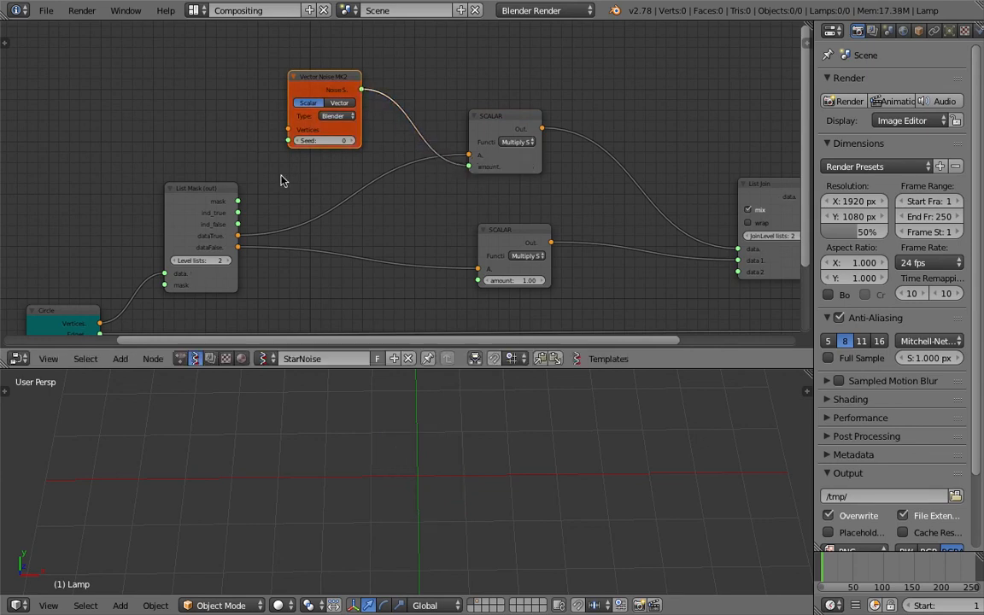
pyautogui.moveTo(220, 211); pyautogui.dragTo(288, 130)
pyautogui.hotkey('ctrl', 's')
pyautogui.click(288, 136)
# Move the Vector Noise node up slightly and set its seed to 18
pyautogui.moveTo(334, 85); pyautogui.dragTo(332, 74)
pyautogui.moveTo(323, 130); pyautogui.dragTo(347, 130)
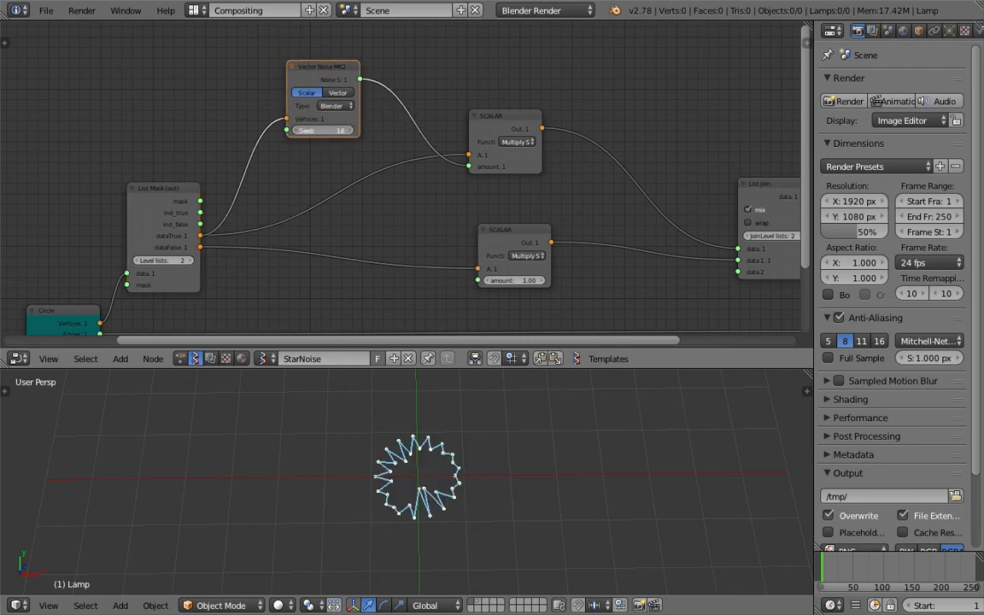
pyautogui.press('Return')
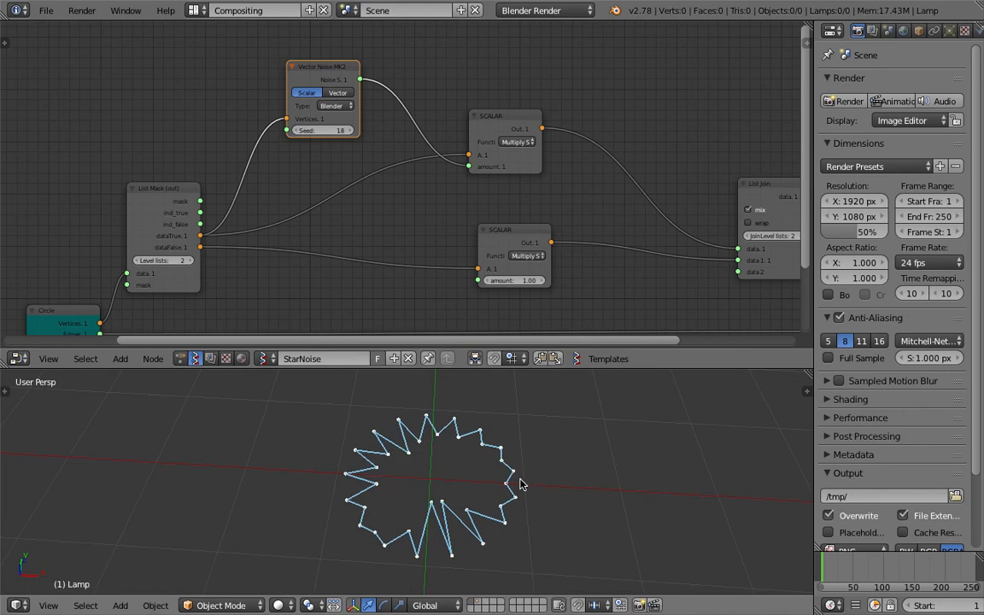
pyautogui.scroll(-1, 295, 90)
pyautogui.scroll(2, 307, 91)
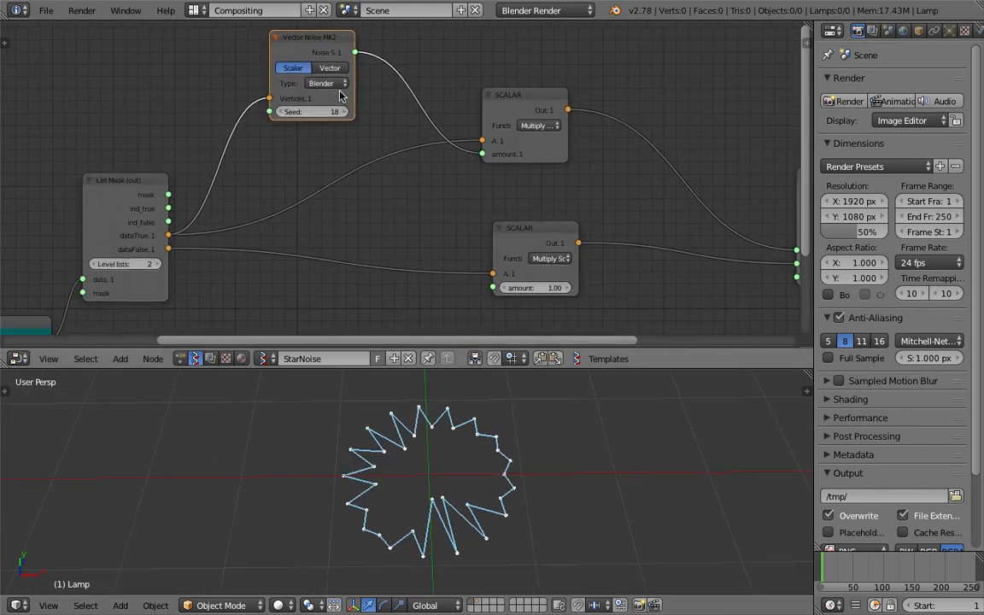
# Try the Stdperlin noise type, settle on Newperlin for the Vector Noise node, and save the file
pyautogui.click(334, 90)
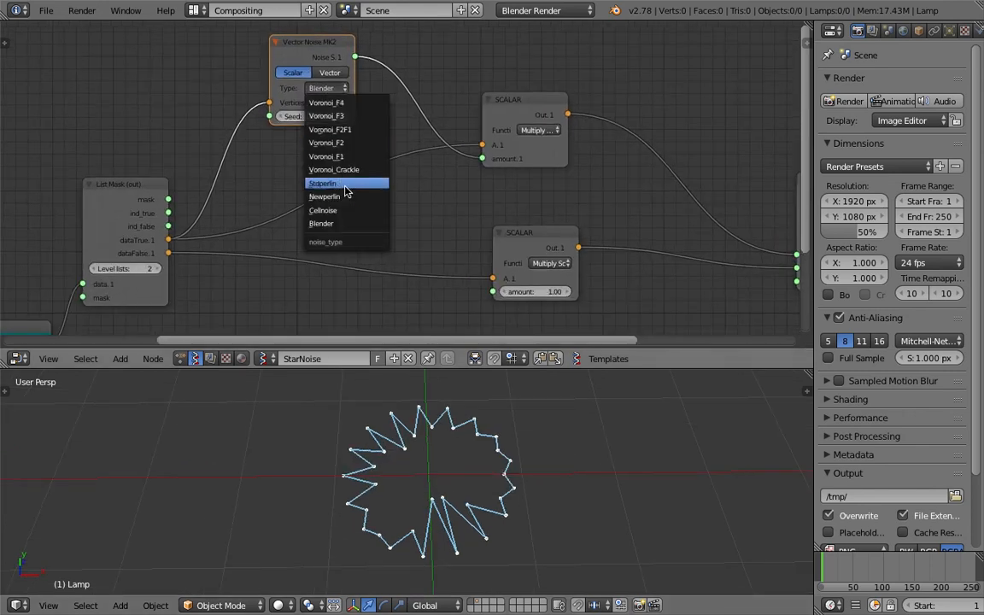
pyautogui.click(346, 192)
pyautogui.click(341, 89)
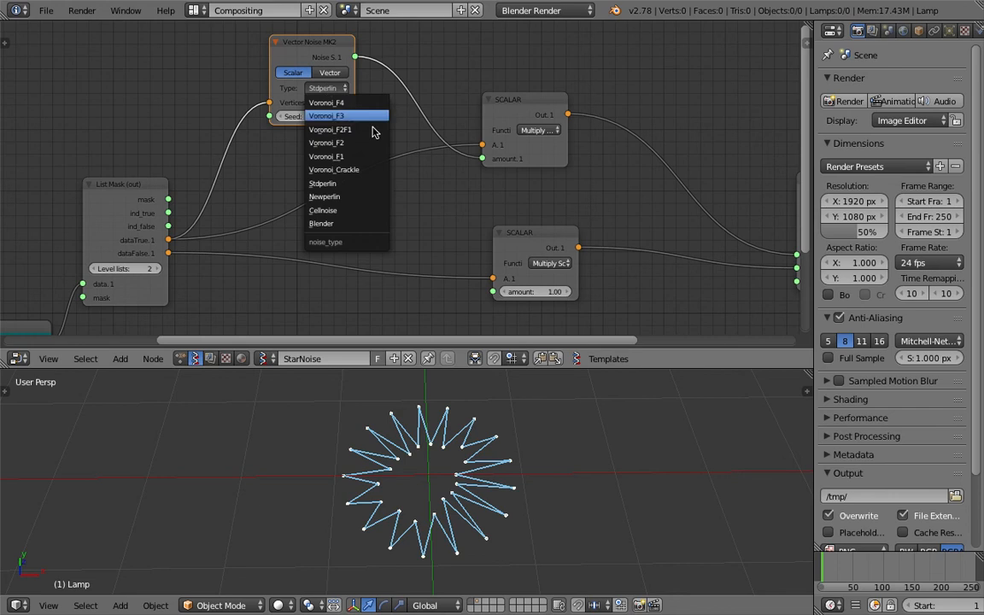
pyautogui.click(350, 197)
pyautogui.moveTo(328, 41); pyautogui.dragTo(335, 37)
pyautogui.hotkey('ctrl', 's')
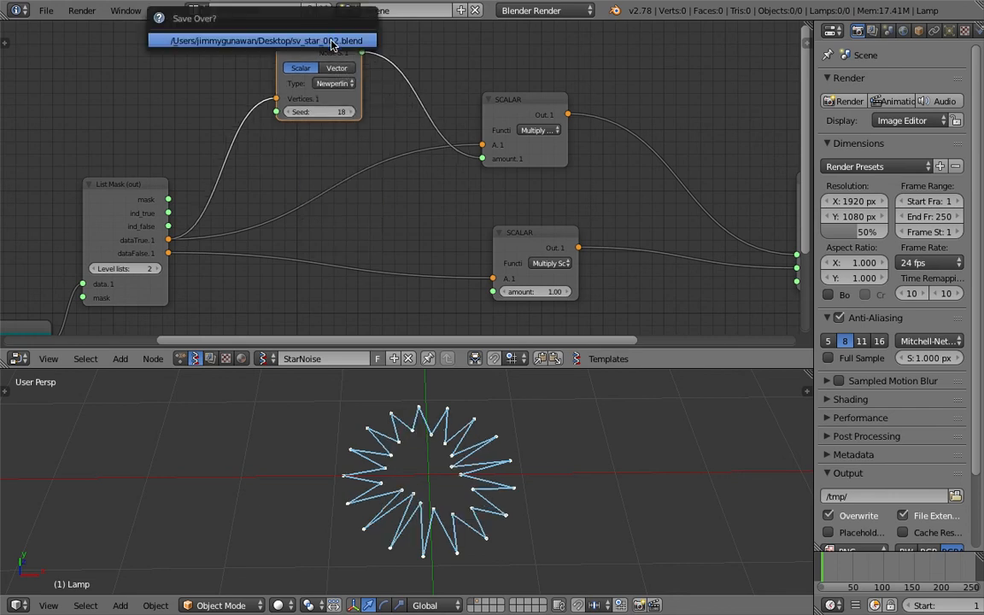
pyautogui.click(332, 41)
# Reposition the upper Multiply Scalar node, set the noise seed to 25, and save the file
pyautogui.scroll(-3, 386, 149)
pyautogui.moveTo(491, 492); pyautogui.dragTo(466, 508, button='middle')
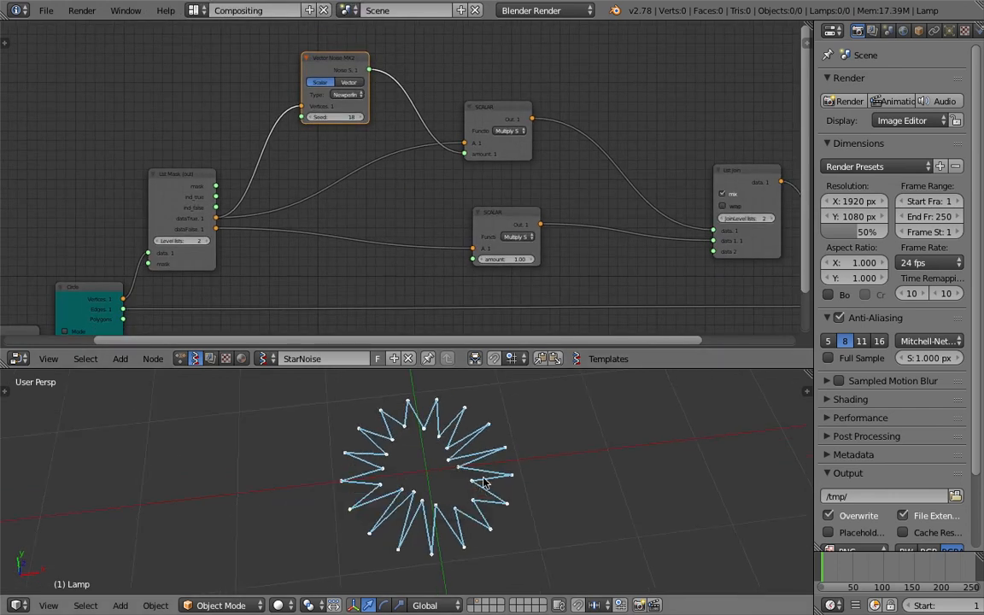
pyautogui.moveTo(444, 463); pyautogui.dragTo(489, 450, button='middle')
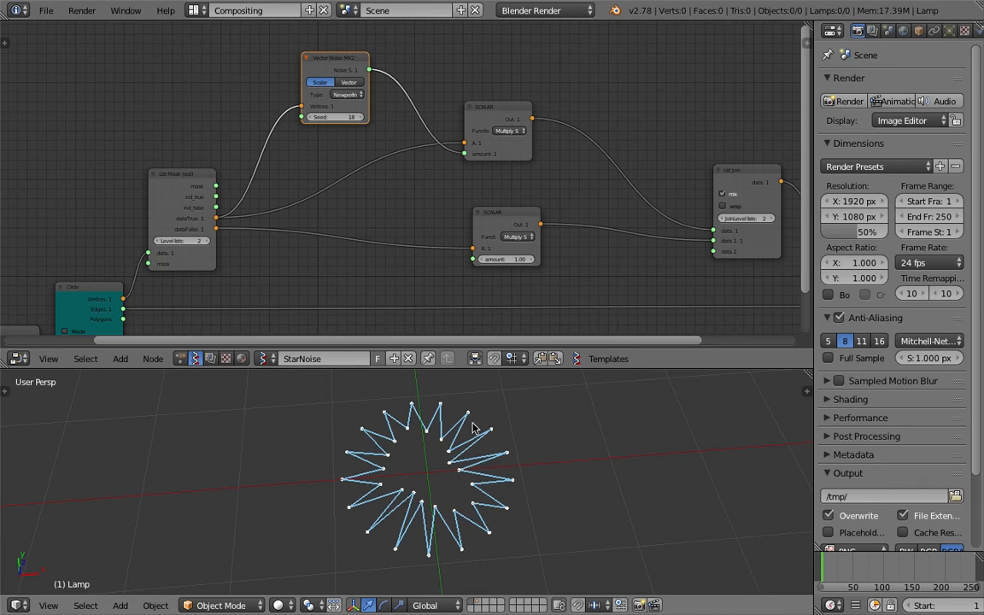
pyautogui.click(518, 213)
pyautogui.moveTo(504, 111); pyautogui.dragTo(515, 99)
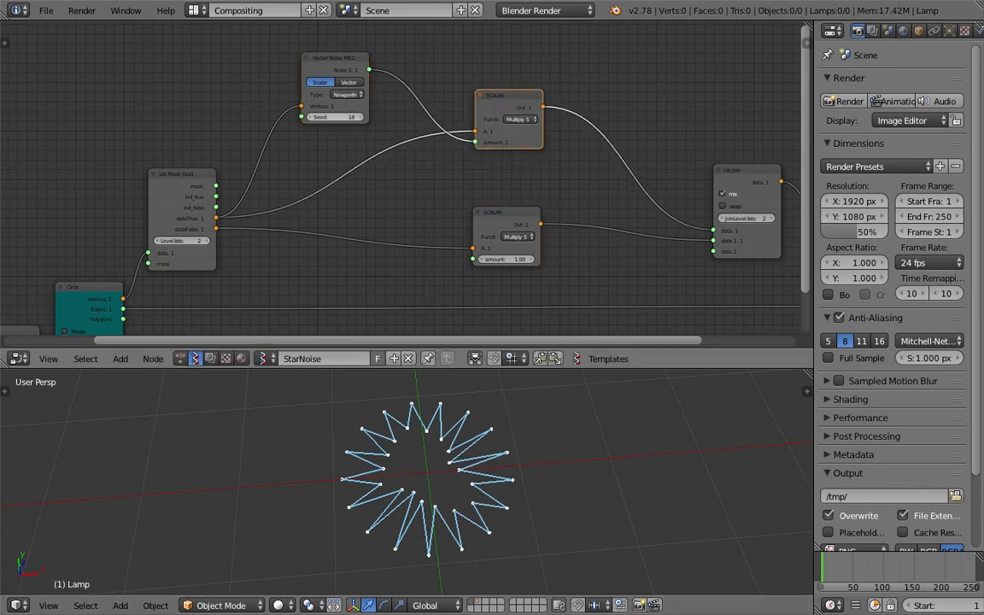
pyautogui.moveTo(335, 117); pyautogui.dragTo(345, 117)
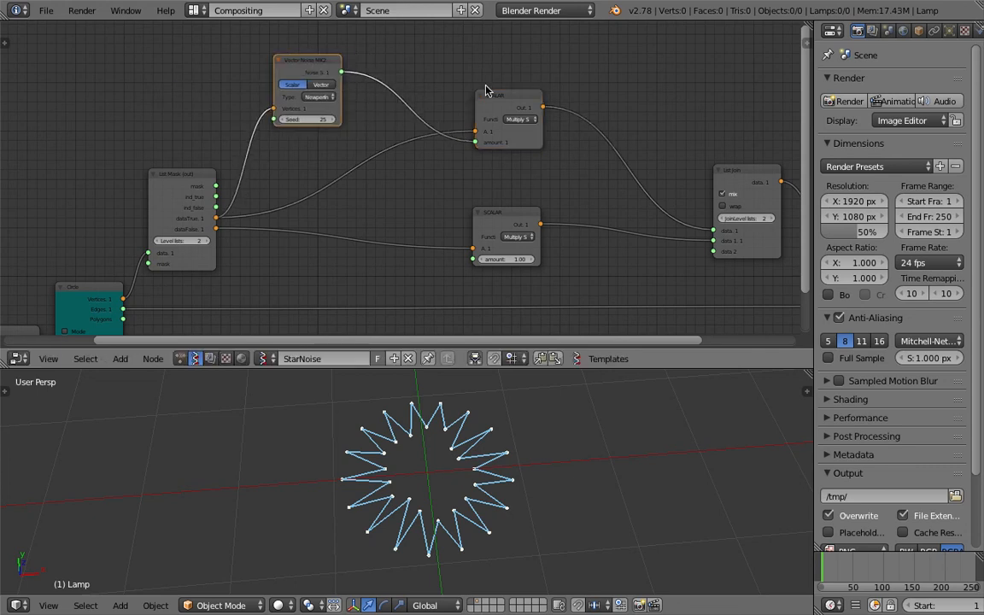
pyautogui.hotkey('ctrl', 's')
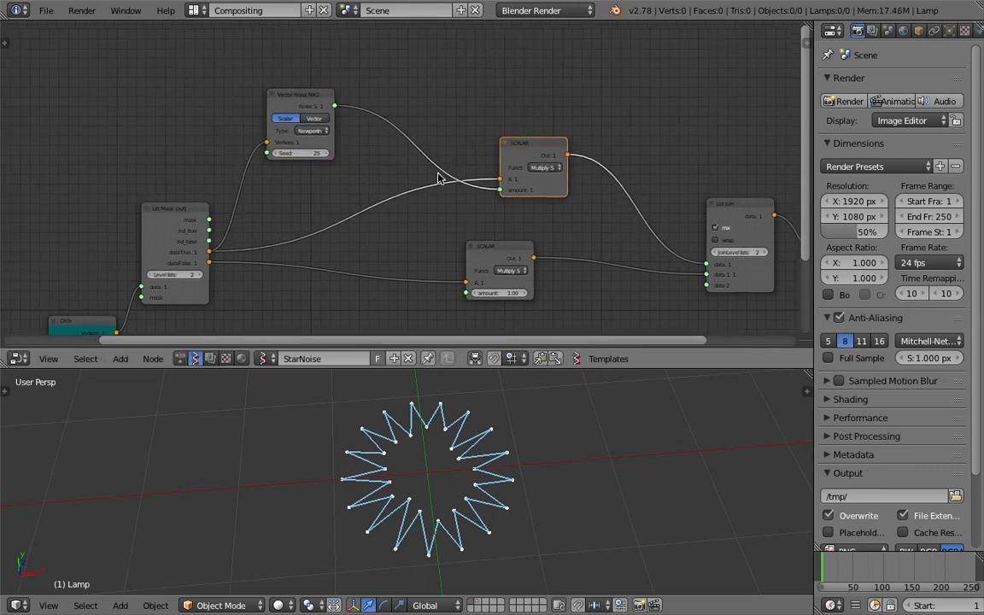
# Move the upper Multiply Scalar node further right and insert a Math node on its link from the Vector Noise node
pyautogui.scroll(1, 439, 173)
pyautogui.moveTo(458, 169); pyautogui.dragTo(401, 166, button='middle')
pyautogui.moveTo(484, 148); pyautogui.dragTo(594, 171)
pyautogui.moveTo(445, 88); pyautogui.dragTo(452, 99, button='middle')
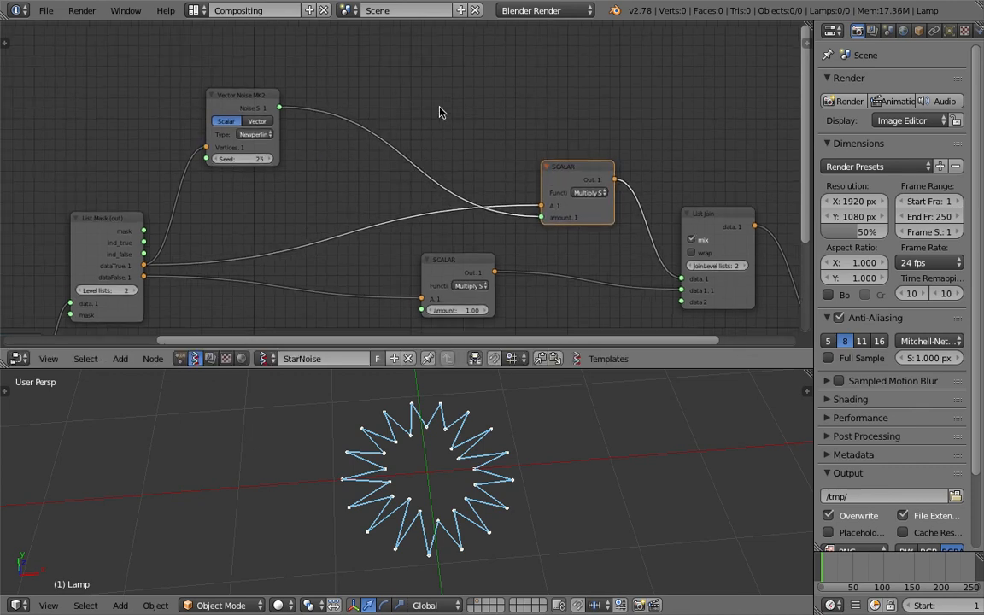
pyautogui.hotkey('shift', 'a')
pyautogui.click(439, 110)
pyautogui.write('math')
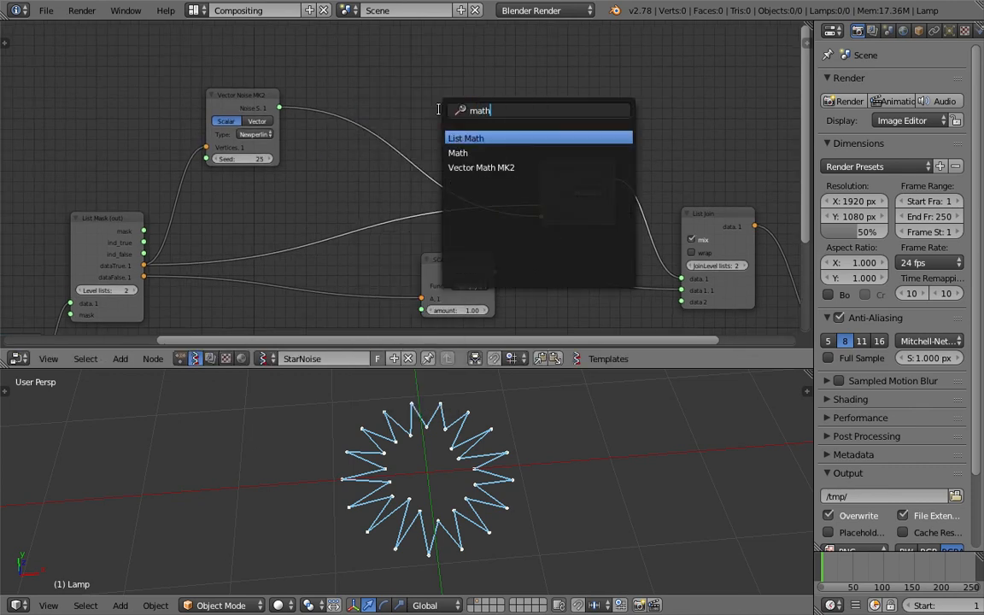
pyautogui.press('Down')
pyautogui.press('Return')
pyautogui.click(336, 94)
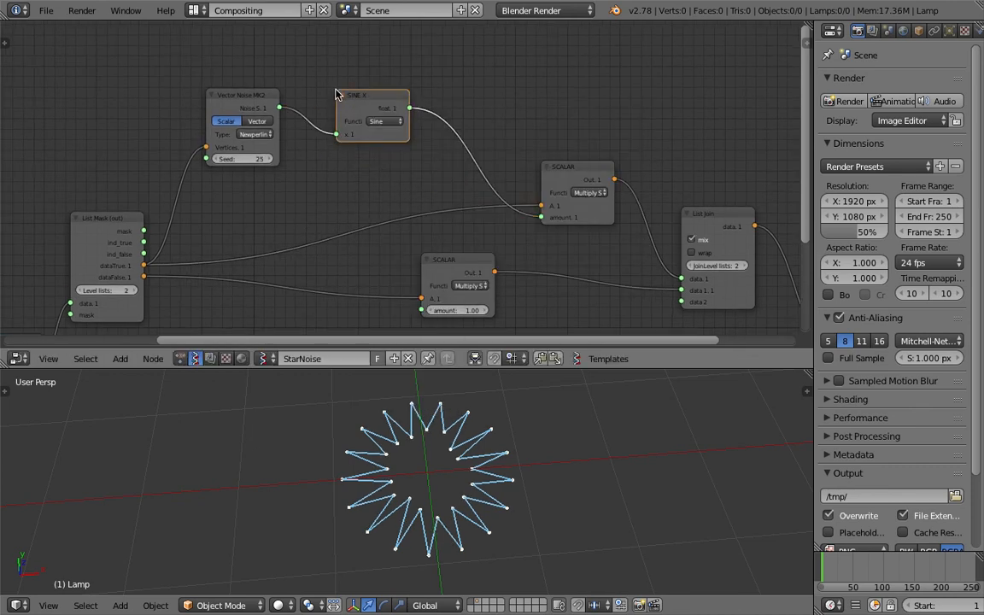
# Switch the new Math node to the + function, adjust its y value, and save the file
pyautogui.click(382, 122)
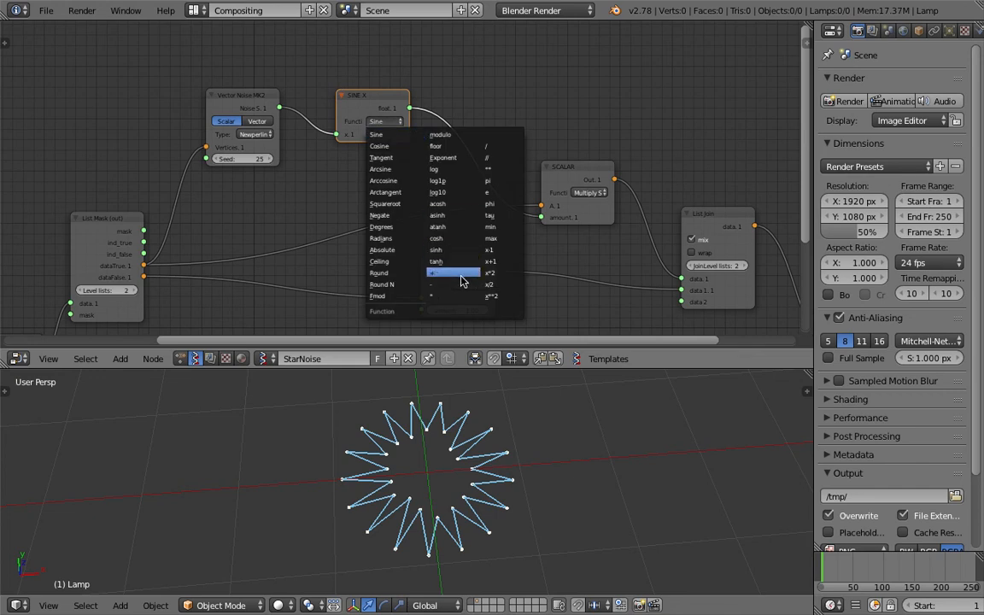
pyautogui.click(460, 275)
pyautogui.scroll(1, 422, 200)
pyautogui.scroll(3, 427, 478)
pyautogui.moveTo(376, 141); pyautogui.dragTo(322, 141)
pyautogui.scroll(-2, 500, 469)
pyautogui.moveTo(386, 143); pyautogui.dragTo(354, 142)
pyautogui.hotkey('ctrl', 's')
pyautogui.click(380, 143)
# Reposition the addition node, set its y value to 0.91, and save the file
pyautogui.scroll(1, 383, 145)
pyautogui.moveTo(376, 82); pyautogui.dragTo(354, 89)
pyautogui.moveTo(355, 142); pyautogui.dragTo(388, 143)
pyautogui.hotkey('ctrl', 's')
pyautogui.click(346, 89)
# Duplicate the addition node onto its output link, switch the copy to the * function, and set its y to 1.00
pyautogui.hotkey('shift', 'd')
pyautogui.click(491, 91)
pyautogui.click(505, 114)
pyautogui.click(564, 334)
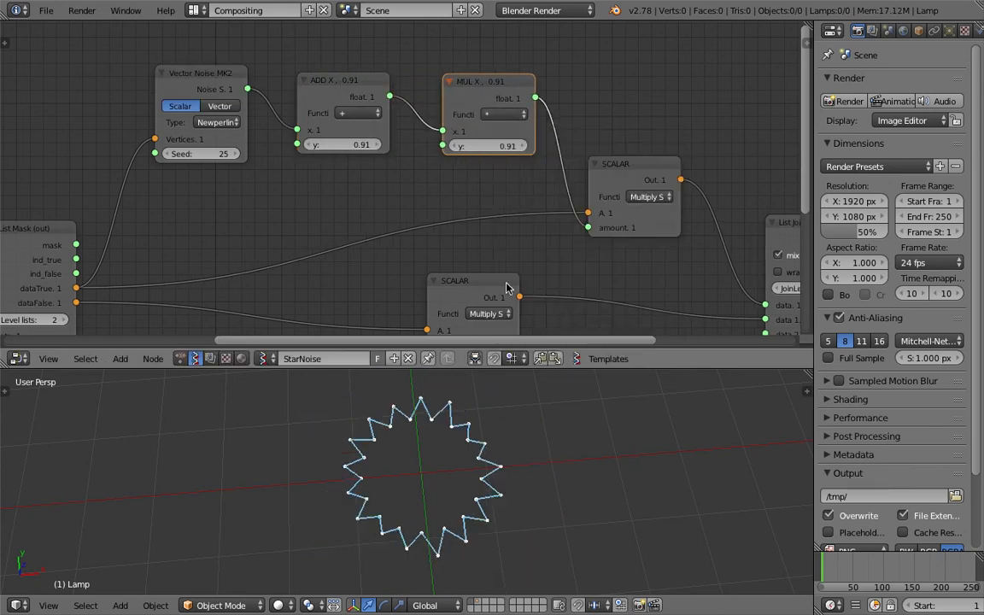
pyautogui.moveTo(491, 146); pyautogui.dragTo(513, 146)
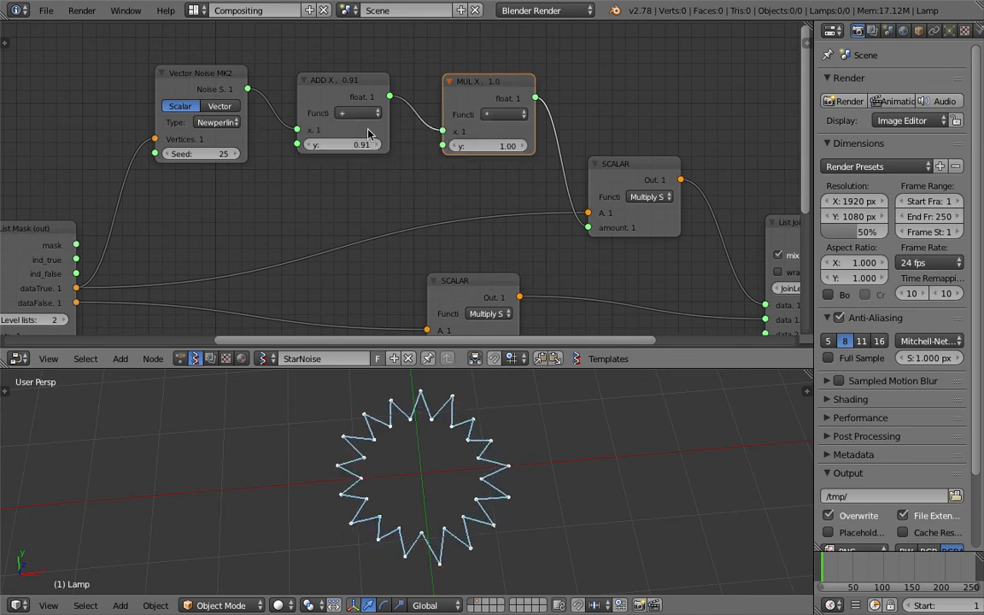
# Tune the noise chain with seed 21, an addition y value of 1.09 and a multiplication y value of 1.30
pyautogui.moveTo(381, 111); pyautogui.dragTo(393, 145, button='middle')
pyautogui.scroll(3, 396, 146)
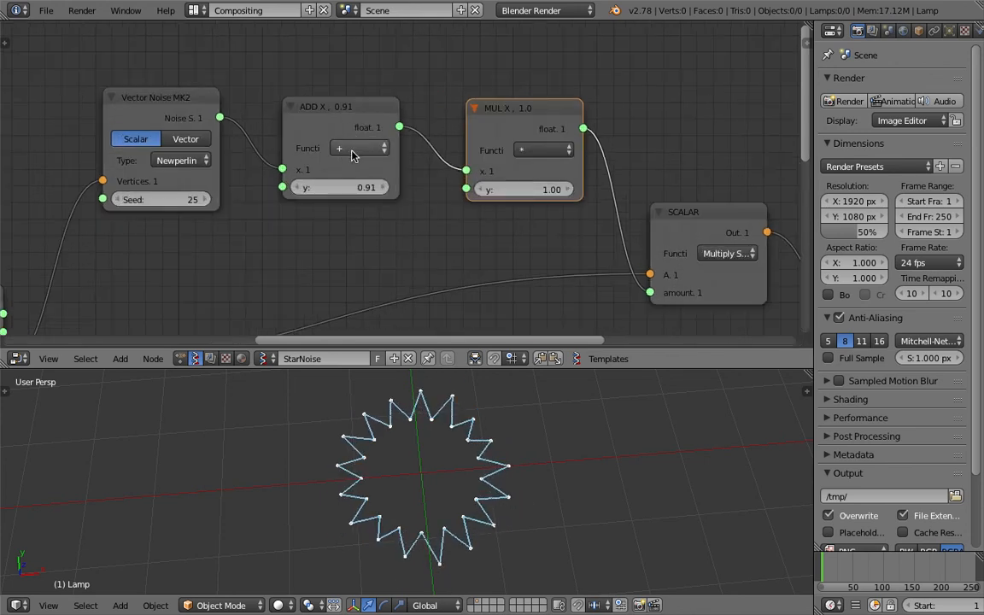
pyautogui.scroll(-1, 485, 135)
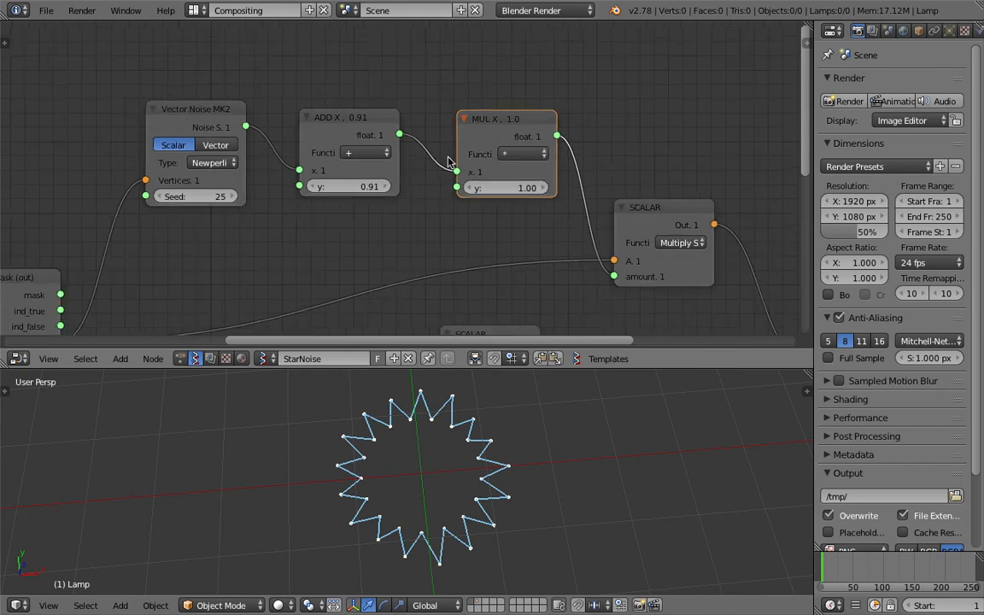
pyautogui.moveTo(391, 164); pyautogui.dragTo(425, 147, button='middle')
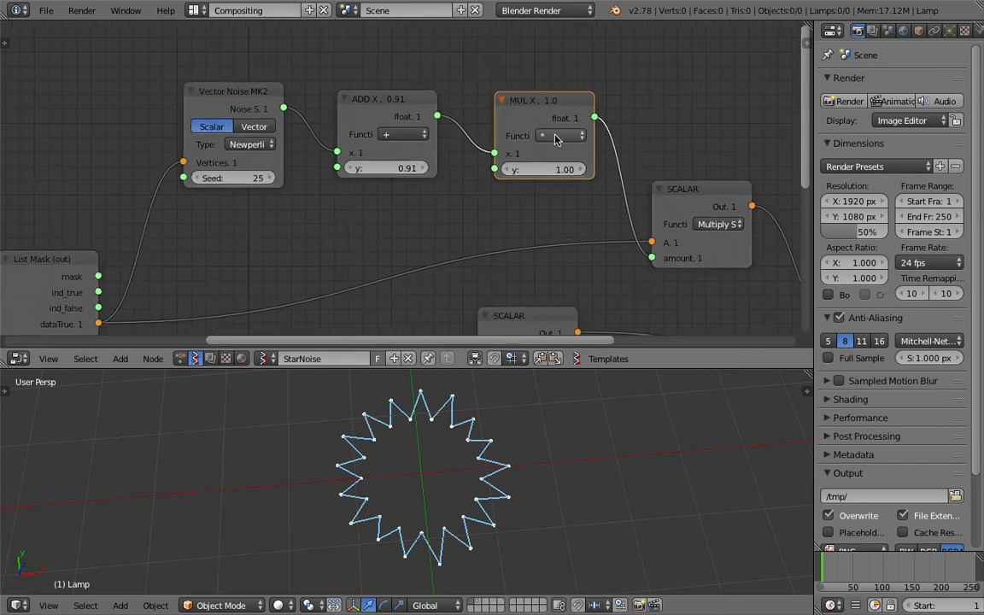
pyautogui.moveTo(562, 174); pyautogui.dragTo(610, 174)
pyautogui.scroll(-2, 422, 142)
pyautogui.moveTo(390, 145); pyautogui.dragTo(424, 130, button='middle')
pyautogui.moveTo(293, 162)
pyautogui.mouseDown()
pyautogui.moveTo(322, 162)
pyautogui.moveTo(291, 161)
pyautogui.mouseUp()
pyautogui.moveTo(299, 98); pyautogui.dragTo(279, 102)
pyautogui.scroll(-2, 150, 232)
pyautogui.moveTo(150, 232); pyautogui.dragTo(288, 167, button='middle')
pyautogui.moveTo(288, 167); pyautogui.dragTo(280, 165)
pyautogui.moveTo(305, 128); pyautogui.dragTo(217, 163, button='middle')
pyautogui.moveTo(410, 135)
pyautogui.mouseDown()
pyautogui.moveTo(427, 139)
pyautogui.moveTo(401, 135)
pyautogui.mouseUp()
# Raise the integer value that drives the Circle's vertex count to give the star many more points
pyautogui.scroll(-4, 526, 465)
pyautogui.moveTo(291, 255); pyautogui.dragTo(401, 172, button='middle')
pyautogui.moveTo(200, 254); pyautogui.dragTo(367, 156, button='middle')
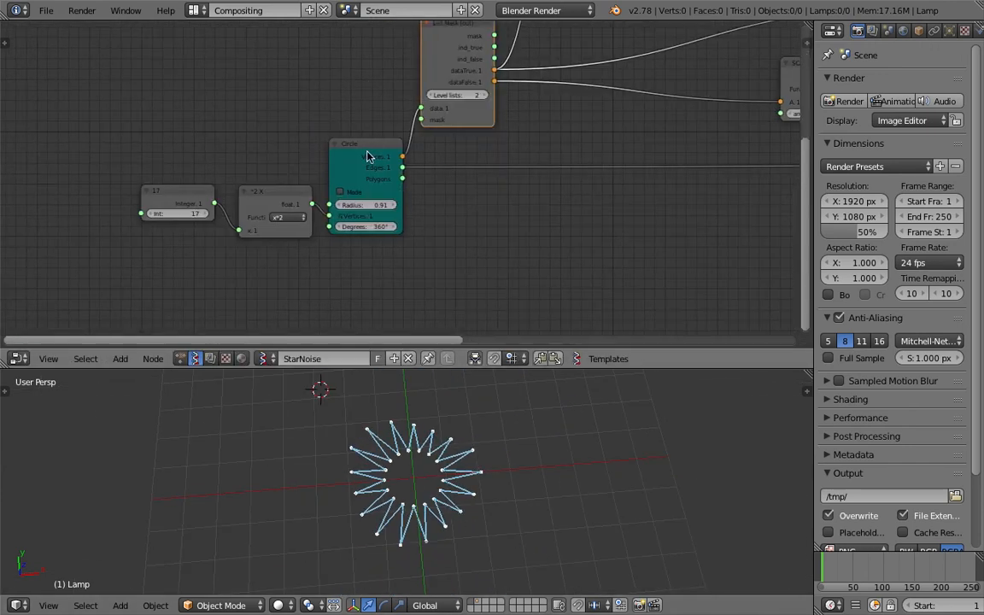
pyautogui.scroll(1, 342, 181)
pyautogui.moveTo(169, 220); pyautogui.dragTo(282, 219)
pyautogui.moveTo(483, 504); pyautogui.dragTo(470, 524, button='middle')
# Set the noise seed to 93 and the lower Multiply Scalar node's amount to 0.91
pyautogui.moveTo(635, 306); pyautogui.dragTo(321, 178, button='middle')
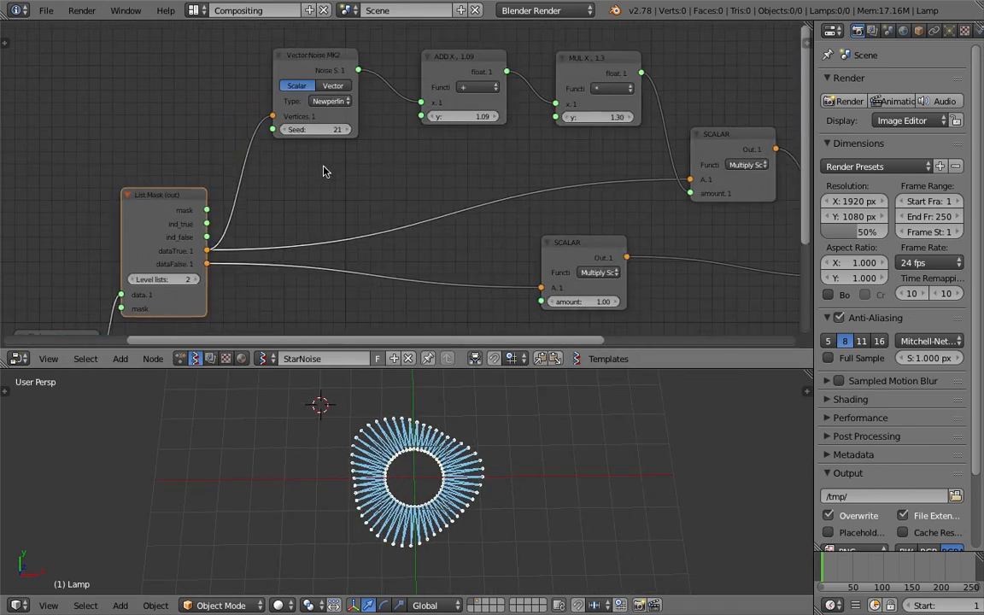
pyautogui.moveTo(320, 130); pyautogui.dragTo(345, 131)
pyautogui.moveTo(463, 217); pyautogui.dragTo(449, 198, button='middle')
pyautogui.moveTo(568, 284)
pyautogui.mouseDown()
pyautogui.moveTo(589, 284)
pyautogui.moveTo(558, 284)
pyautogui.mouseUp()
pyautogui.scroll(-1, 430, 175)
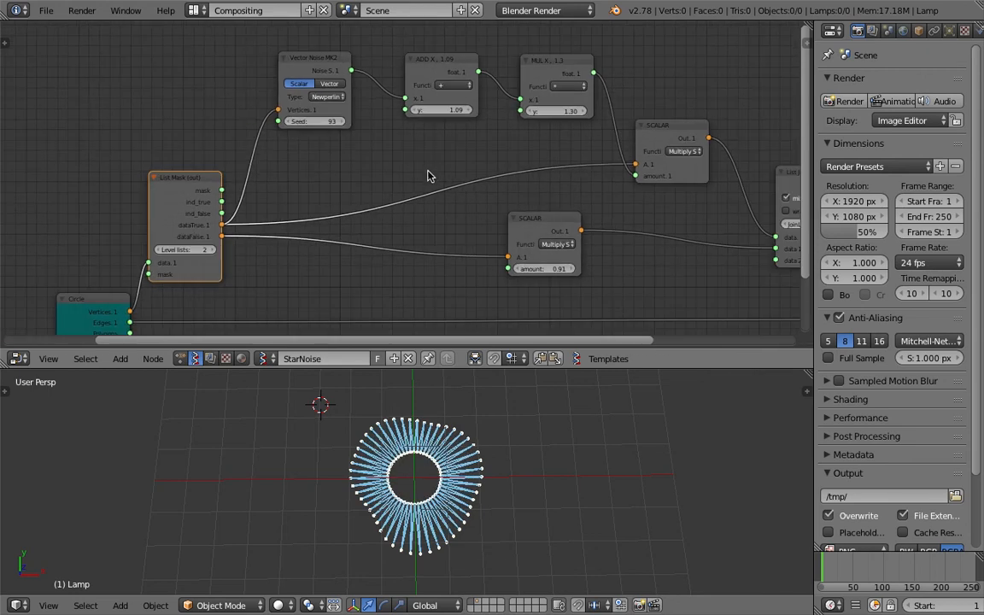
# Align the lower Multiply Scalar node under the upper one and bring the noise, addition and multiplication nodes closer together
pyautogui.moveTo(534, 227); pyautogui.dragTo(681, 237)
pyautogui.click(651, 173)
pyautogui.moveTo(442, 67); pyautogui.dragTo(451, 77)
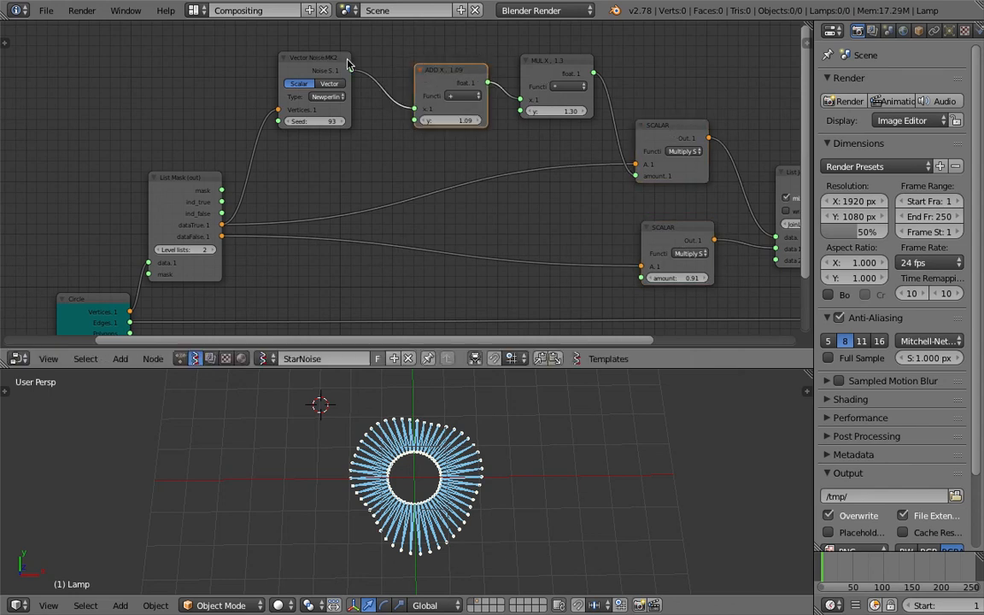
pyautogui.moveTo(325, 60); pyautogui.dragTo(337, 69)
pyautogui.moveTo(564, 67); pyautogui.dragTo(545, 78)
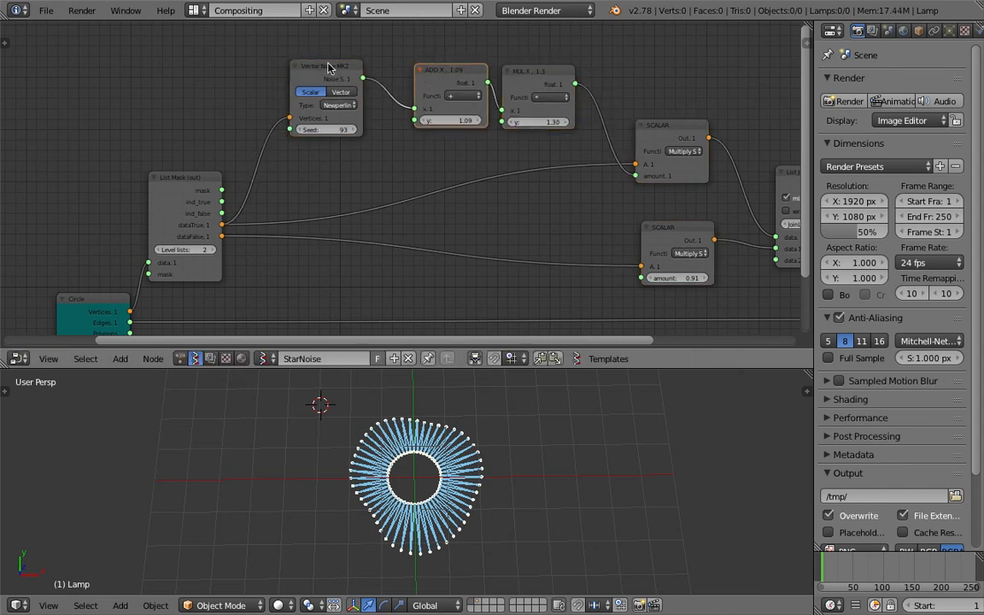
# Duplicate the Vector Noise, addition and multiplication nodes together and place the copies beside the lower Multiply Scalar node
pyautogui.moveTo(329, 67); pyautogui.dragTo(341, 73)
pyautogui.keyDown('shift'); pyautogui.click(436, 76); pyautogui.keyUp('shift')
pyautogui.keyDown('shift'); pyautogui.click(522, 76); pyautogui.keyUp('shift')
pyautogui.scroll(-4, 569, 97)
pyautogui.moveTo(569, 97); pyautogui.dragTo(542, 73, button='middle')
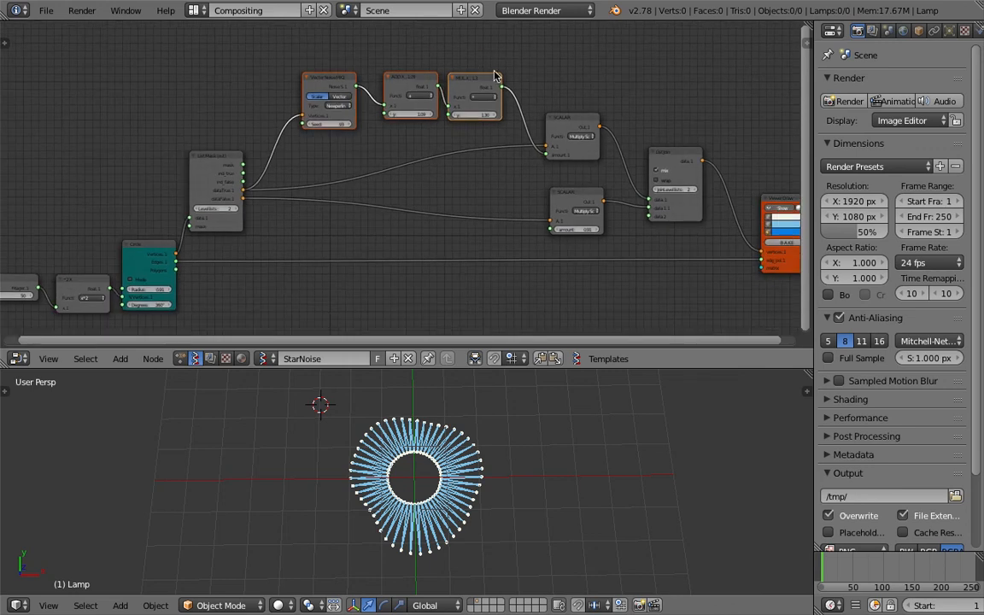
pyautogui.hotkey('shift', 'd')
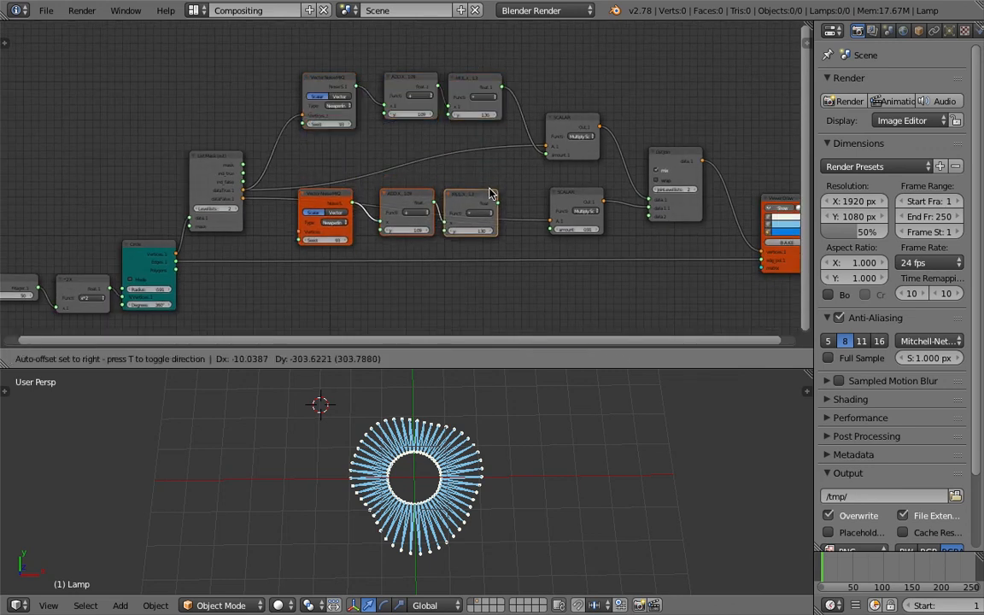
pyautogui.click(492, 181)
# Connect the copied multiplication output to the lower Multiply Scalar's amount, and List Mask's dataFalse to the copied noise node's Vertices
pyautogui.scroll(1, 233, 215)
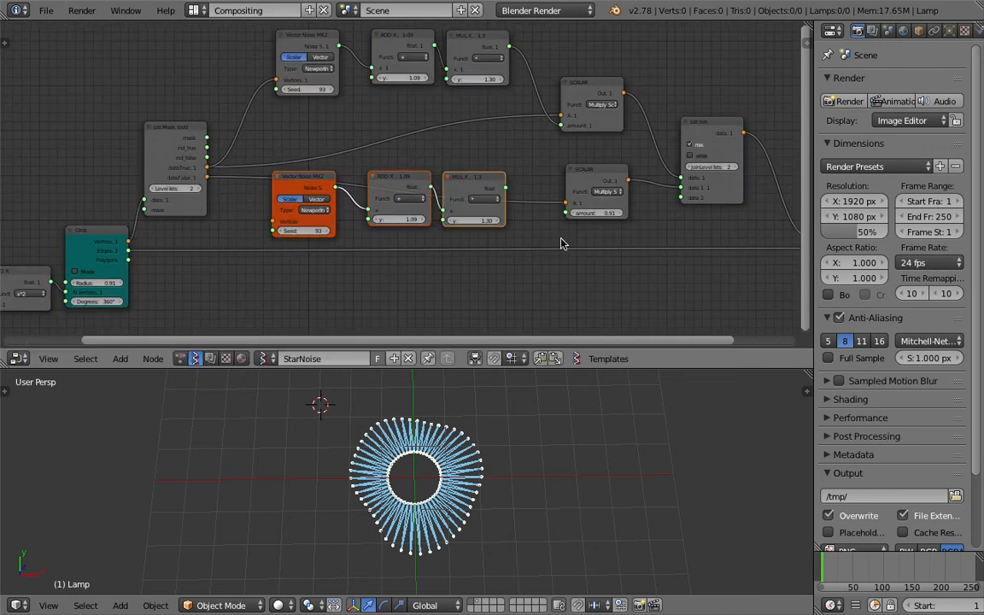
pyautogui.scroll(2, 560, 243)
pyautogui.moveTo(527, 192); pyautogui.dragTo(493, 217, button='middle')
pyautogui.moveTo(492, 212); pyautogui.dragTo(559, 242)
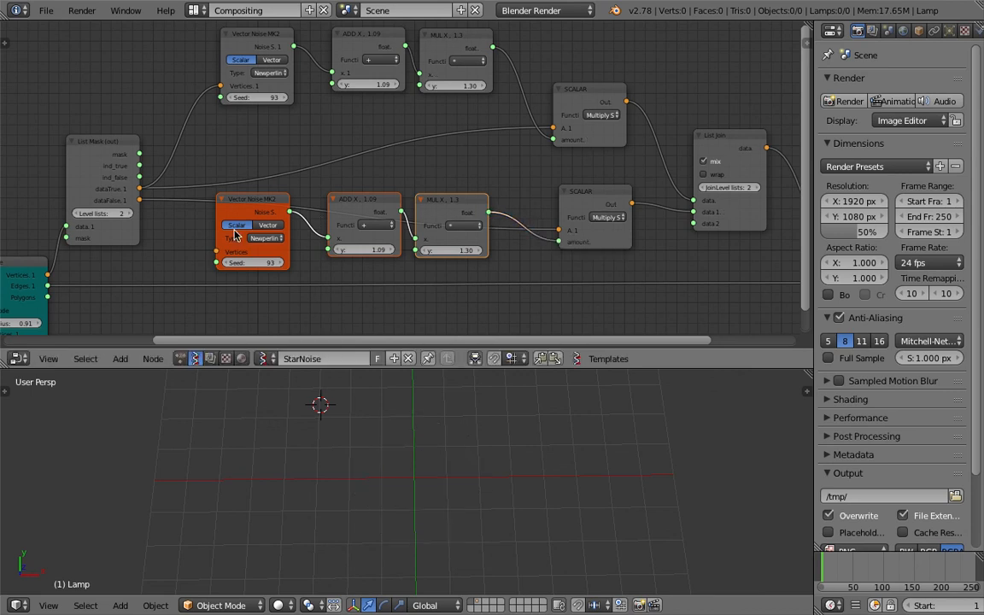
pyautogui.moveTo(214, 252); pyautogui.dragTo(140, 199)
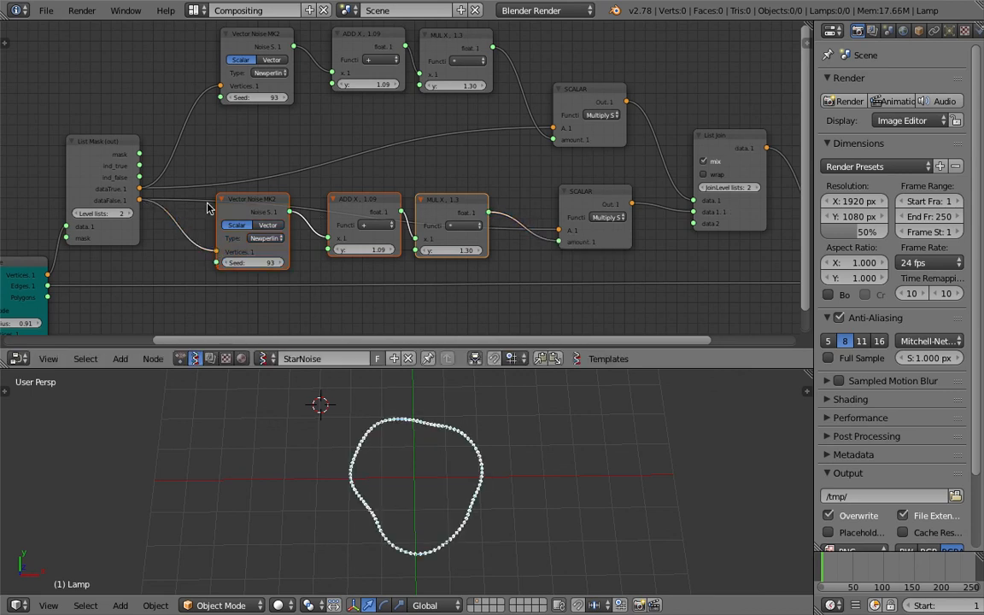
# Set the copied noise seed to 117, the lower addition to 0.22 and the upper addition to 1.27, saving the file
pyautogui.moveTo(262, 264); pyautogui.dragTo(386, 245)
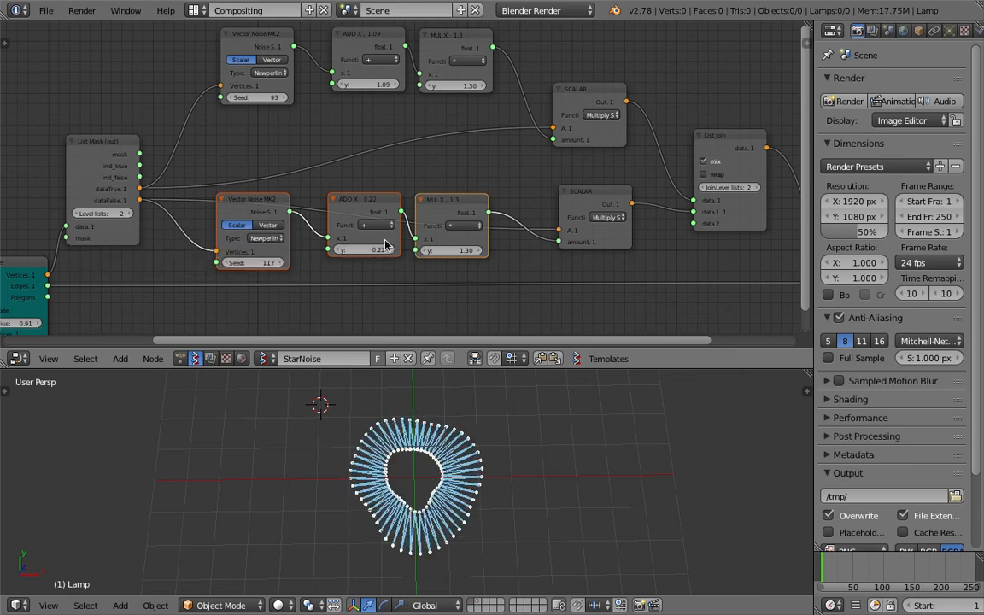
pyautogui.moveTo(387, 81)
pyautogui.mouseDown()
pyautogui.moveTo(346, 81)
pyautogui.moveTo(400, 81)
pyautogui.moveTo(383, 85)
pyautogui.mouseUp()
pyautogui.hotkey('ctrl', 's')
pyautogui.click(378, 89)
pyautogui.scroll(1, 484, 393)
pyautogui.moveTo(484, 388); pyautogui.dragTo(483, 430, button='middle')
pyautogui.hotkey('ctrl', 's')
pyautogui.click(483, 429)
pyautogui.moveTo(435, 504); pyautogui.dragTo(454, 483, button='middle')
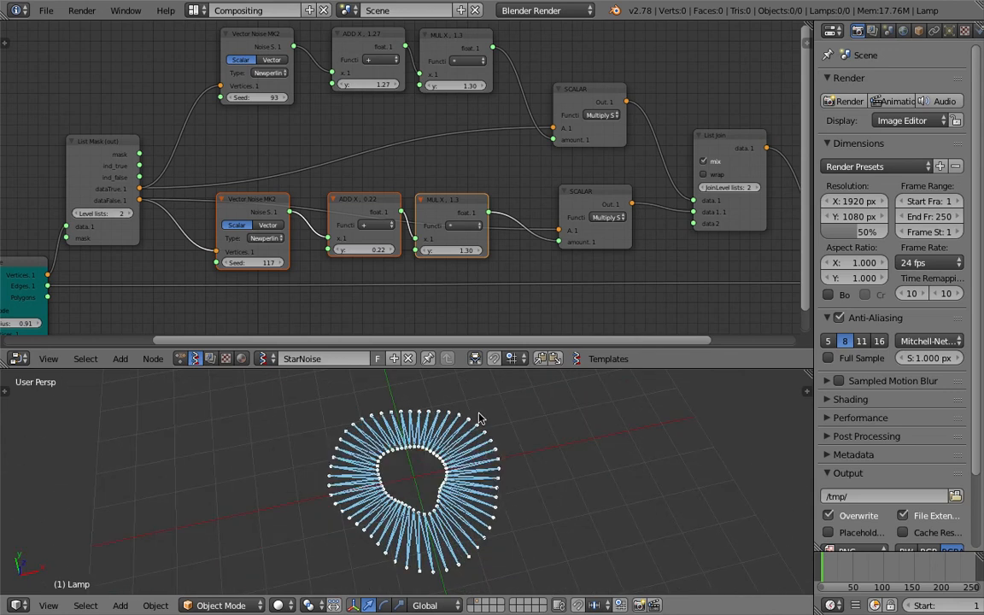
# Set the upper addition value to 1.63 and the upper multiplication value to 1.21, saving the file
pyautogui.moveTo(367, 85); pyautogui.dragTo(346, 85)
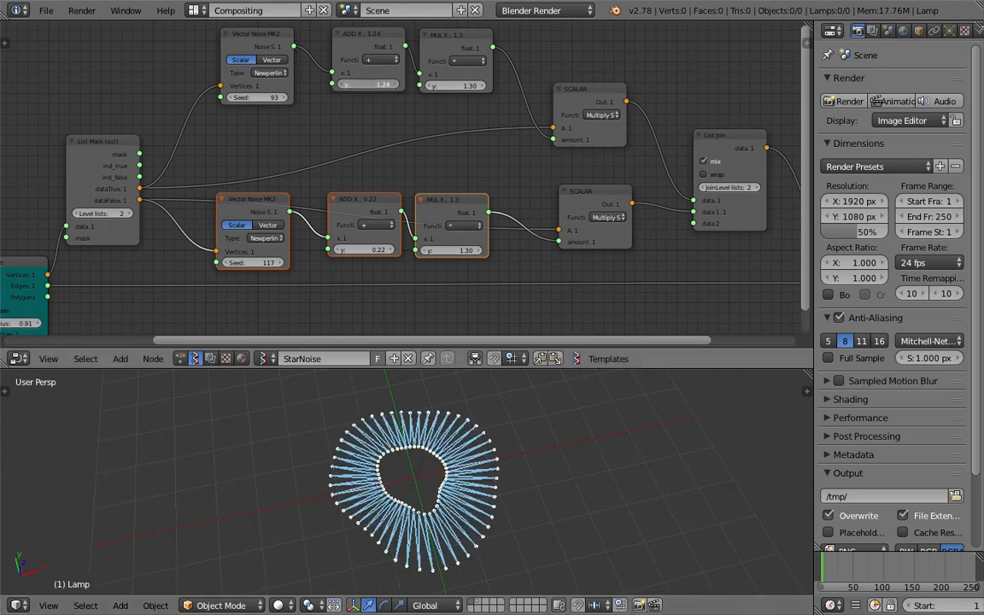
pyautogui.moveTo(368, 84); pyautogui.dragTo(373, 84)
pyautogui.moveTo(505, 505); pyautogui.dragTo(470, 490, button='middle')
pyautogui.hotkey('ctrl', 's')
pyautogui.click(470, 490)
pyautogui.moveTo(454, 86); pyautogui.dragTo(431, 87)
pyautogui.moveTo(306, 107); pyautogui.dragTo(310, 141, button='middle')
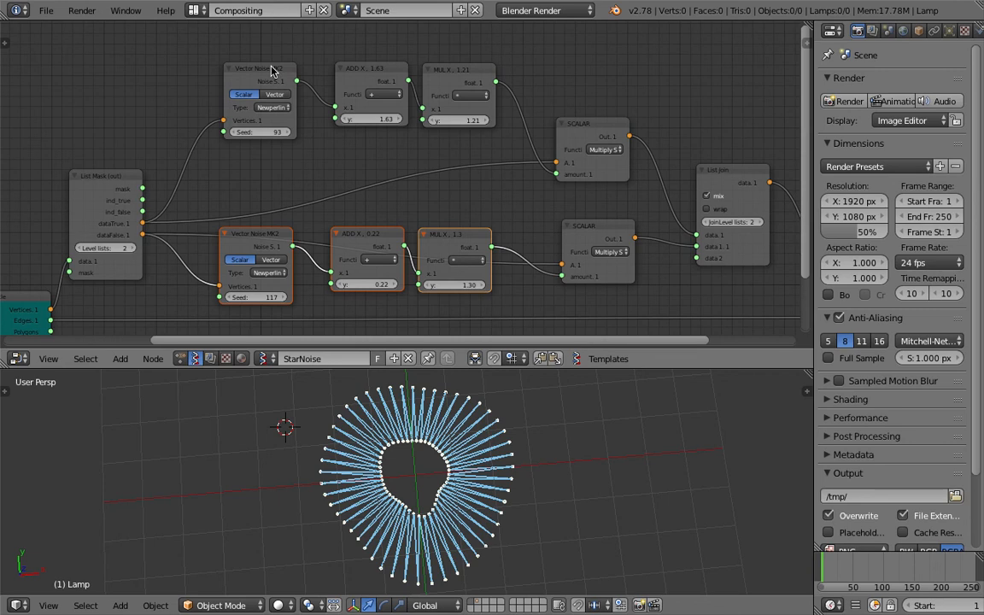
# Shift the upper Vector Noise and addition nodes toward List Mask and set the upper multiplication value to 1.18
pyautogui.moveTo(273, 68); pyautogui.dragTo(247, 69)
pyautogui.moveTo(365, 70); pyautogui.dragTo(351, 70)
pyautogui.hotkey('ctrl', 's')
pyautogui.click(352, 71)
pyautogui.moveTo(454, 122); pyautogui.dragTo(445, 123)
pyautogui.scroll(1, 396, 180)
# Switch the upper addition node to multiplication with a value of 3.01, set the following multiplication to 1.27, and save the file
pyautogui.click(366, 93)
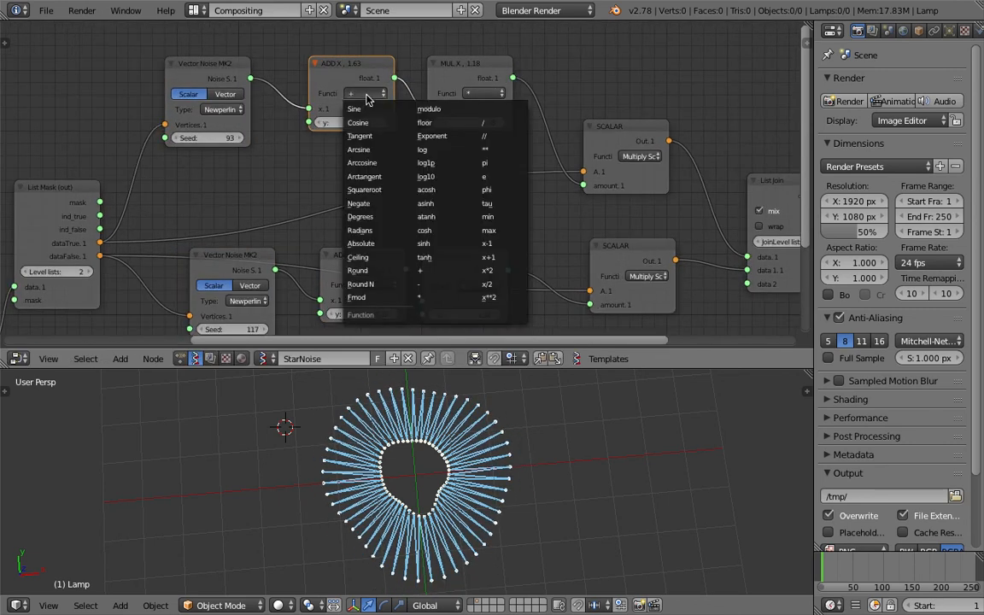
pyautogui.click(436, 296)
pyautogui.moveTo(363, 124); pyautogui.dragTo(475, 122)
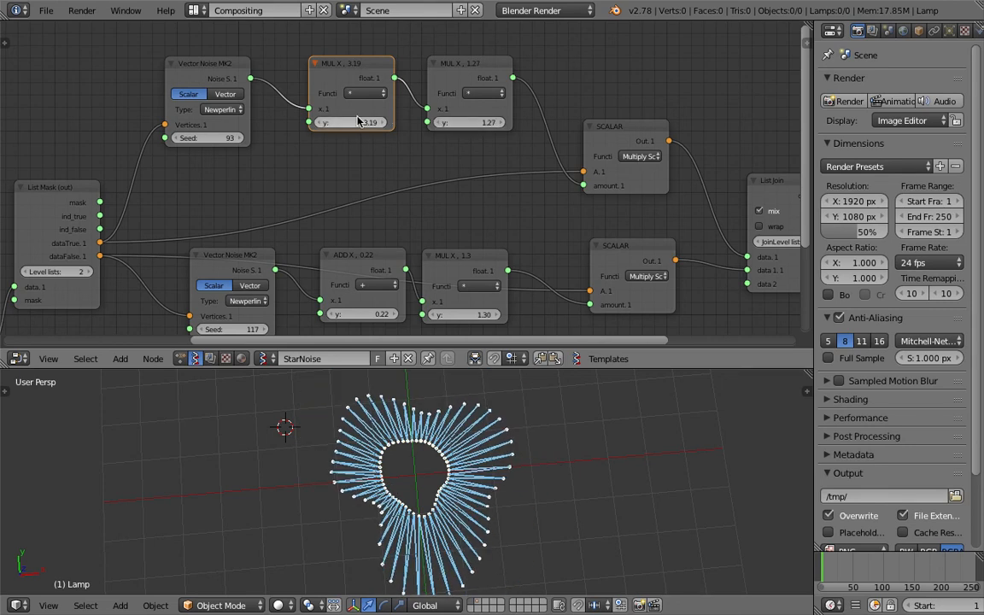
pyautogui.moveTo(359, 122); pyautogui.dragTo(352, 122)
pyautogui.moveTo(354, 125); pyautogui.dragTo(418, 130, button='middle')
pyautogui.hotkey('ctrl', 's')
pyautogui.click(390, 125)
# Move the upper Vector Noise and the two upper multiplication nodes closer to the upper Multiply Scalar node
pyautogui.moveTo(279, 75); pyautogui.dragTo(304, 80)
pyautogui.moveTo(406, 111); pyautogui.dragTo(366, 107, button='middle')
pyautogui.moveTo(462, 72); pyautogui.dragTo(485, 73)
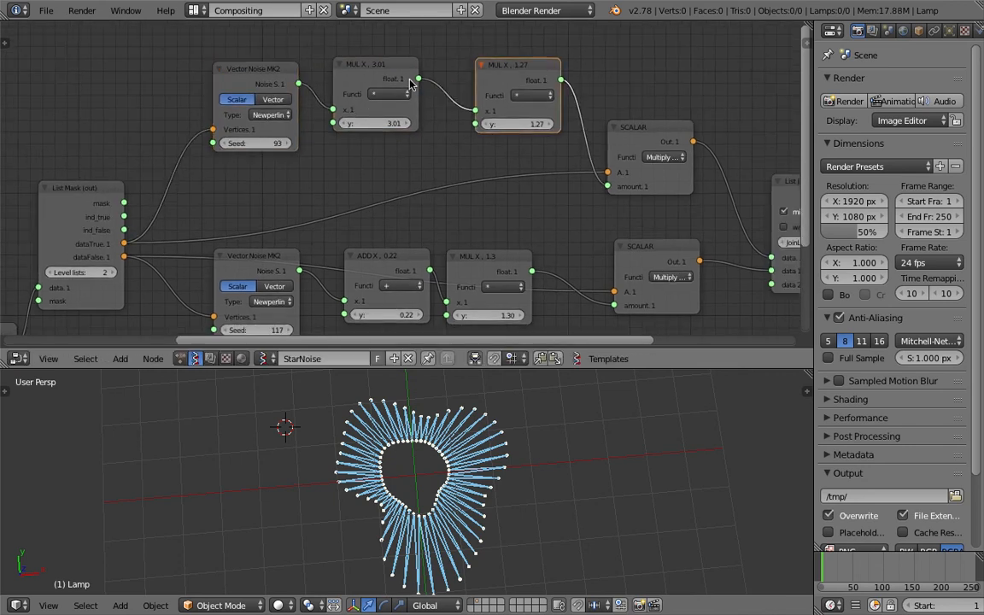
pyautogui.moveTo(376, 74); pyautogui.dragTo(407, 69)
pyautogui.moveTo(492, 73); pyautogui.dragTo(519, 77)
pyautogui.click(411, 68)
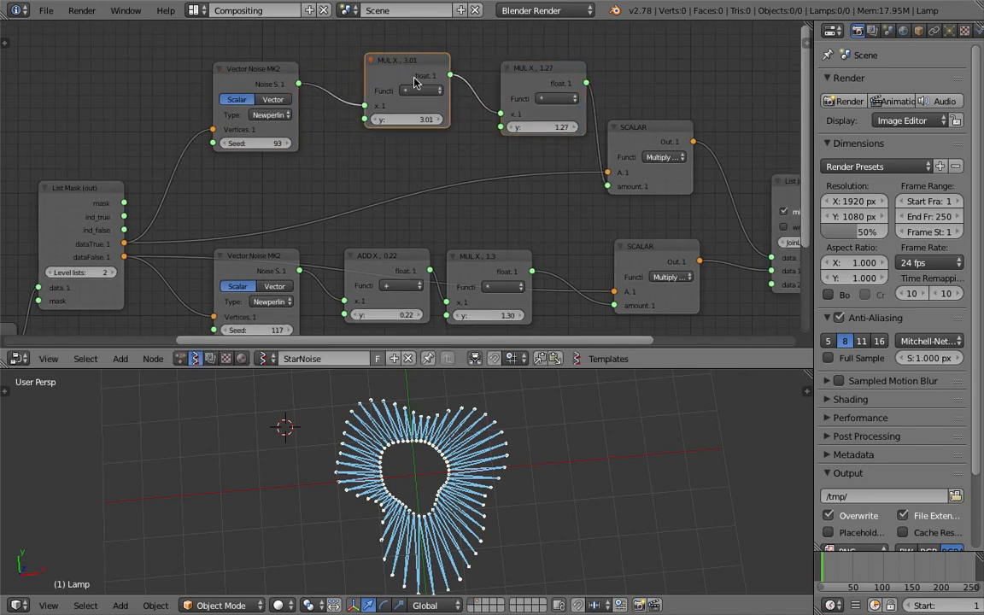
# Change the upper chain's first math node back to addition and set the following multiplication value to 0.79
pyautogui.scroll(1, 414, 82)
pyautogui.click(422, 83)
pyautogui.click(480, 274)
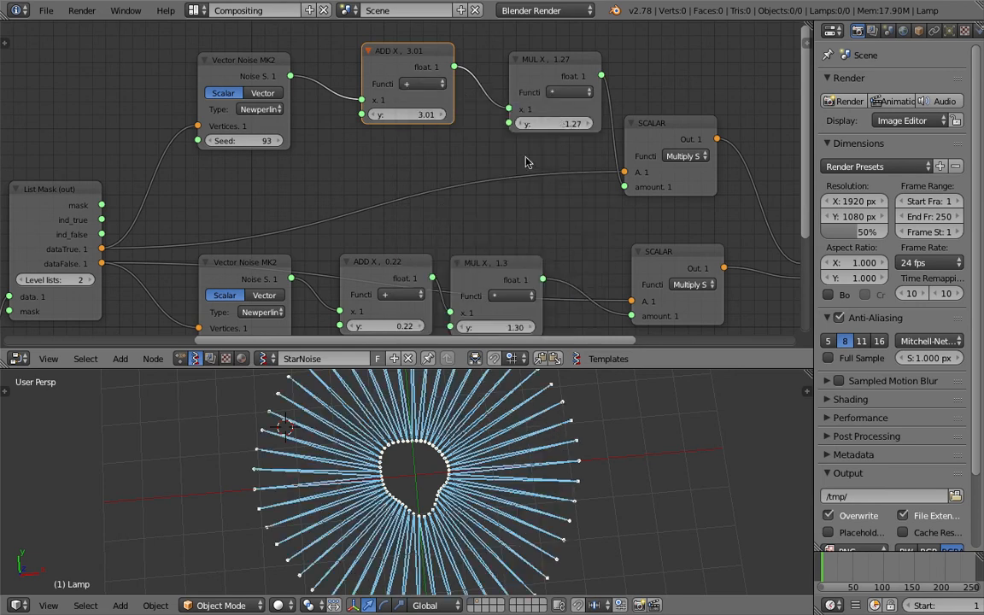
pyautogui.click(566, 93)
pyautogui.moveTo(554, 123); pyautogui.dragTo(515, 123)
# Insert a Vector Math node on the link between List Mask's dataTrue output and the upper Vector Noise node
pyautogui.moveTo(345, 132); pyautogui.dragTo(364, 128, button='middle')
pyautogui.moveTo(276, 64); pyautogui.dragTo(294, 69)
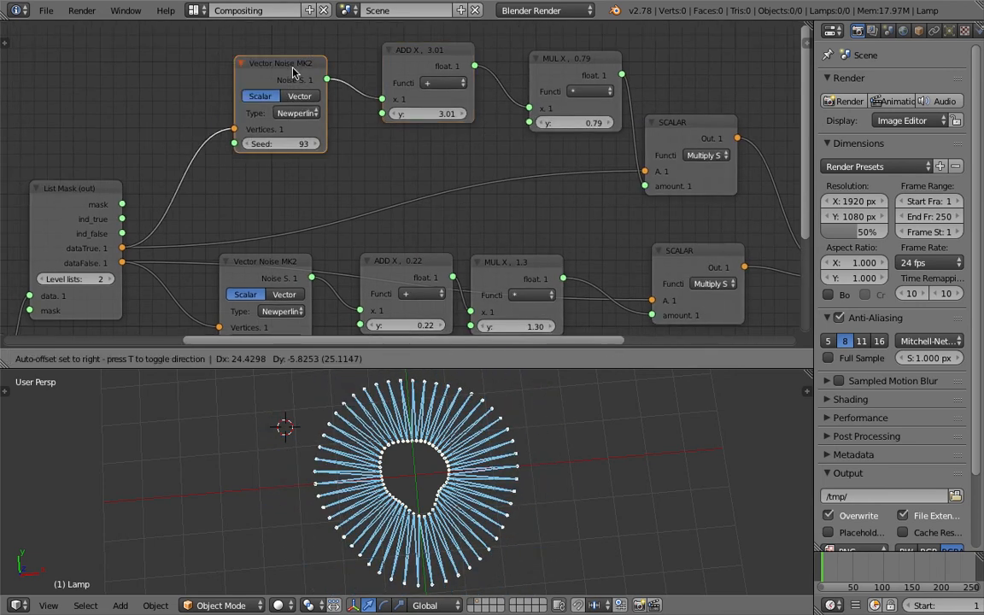
pyautogui.moveTo(146, 86); pyautogui.dragTo(228, 76, button='middle')
pyautogui.press('space')
pyautogui.write('vecto')
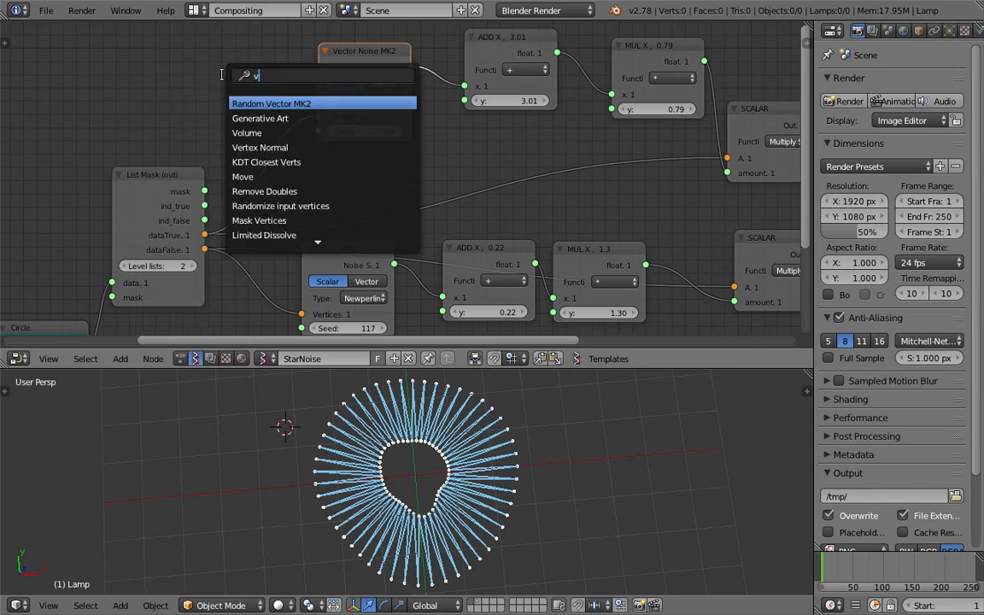
pyautogui.press('Down')
pyautogui.press('Down')
pyautogui.press('Down')
pyautogui.press('Return')
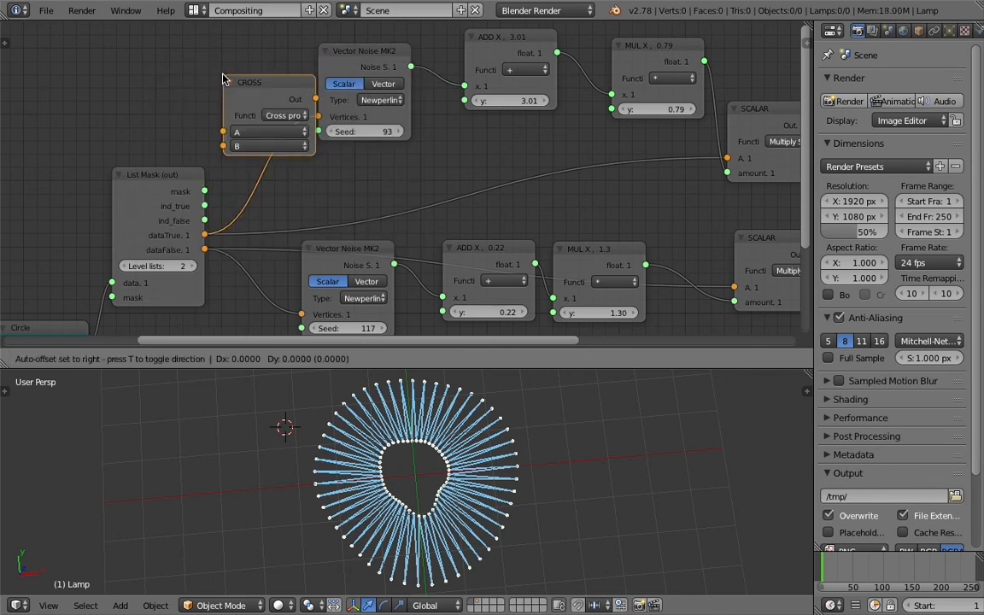
pyautogui.click(220, 81)
# Set the inserted vector node's function to Multiply Scalar and its amount to 13.99
pyautogui.click(313, 118)
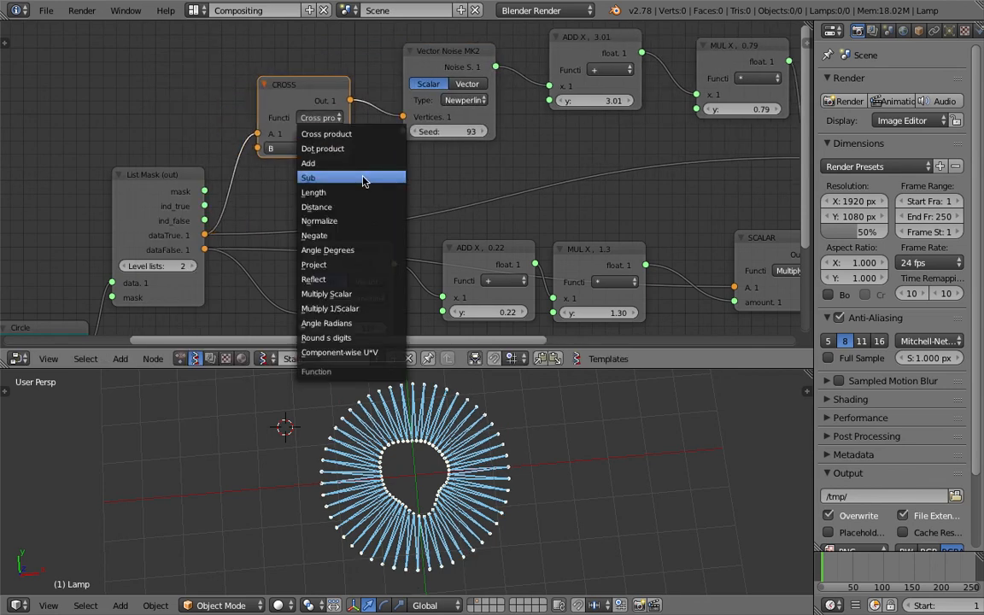
pyautogui.click(360, 294)
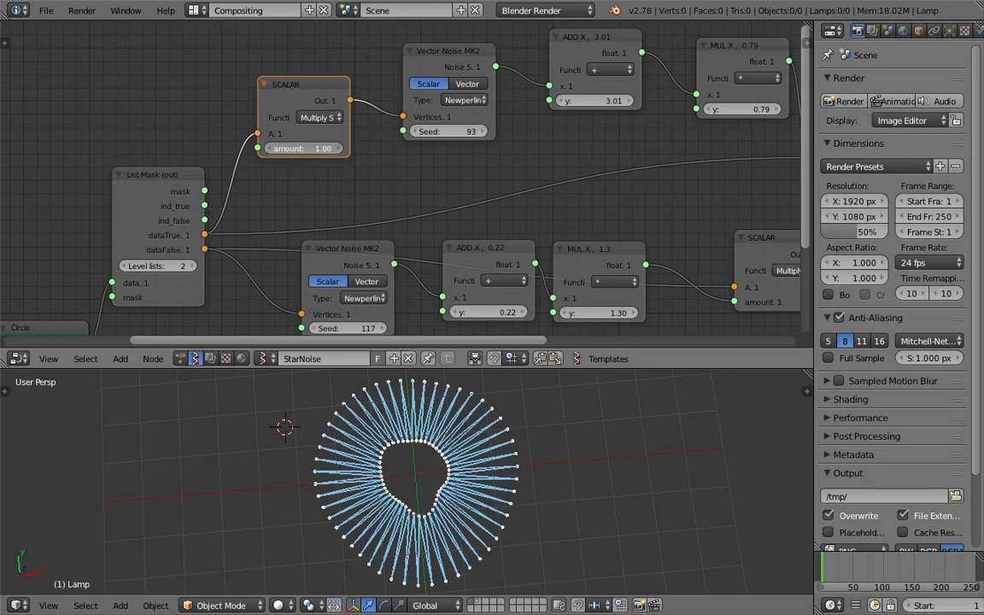
pyautogui.moveTo(304, 148); pyautogui.dragTo(333, 151)
# Rearrange the lower Vector Noise node, the Circle and its input node, and the viewer node into a more open layout
pyautogui.scroll(-1, 390, 194)
pyautogui.moveTo(390, 193); pyautogui.dragTo(388, 147, button='middle')
pyautogui.moveTo(319, 217); pyautogui.dragTo(317, 226)
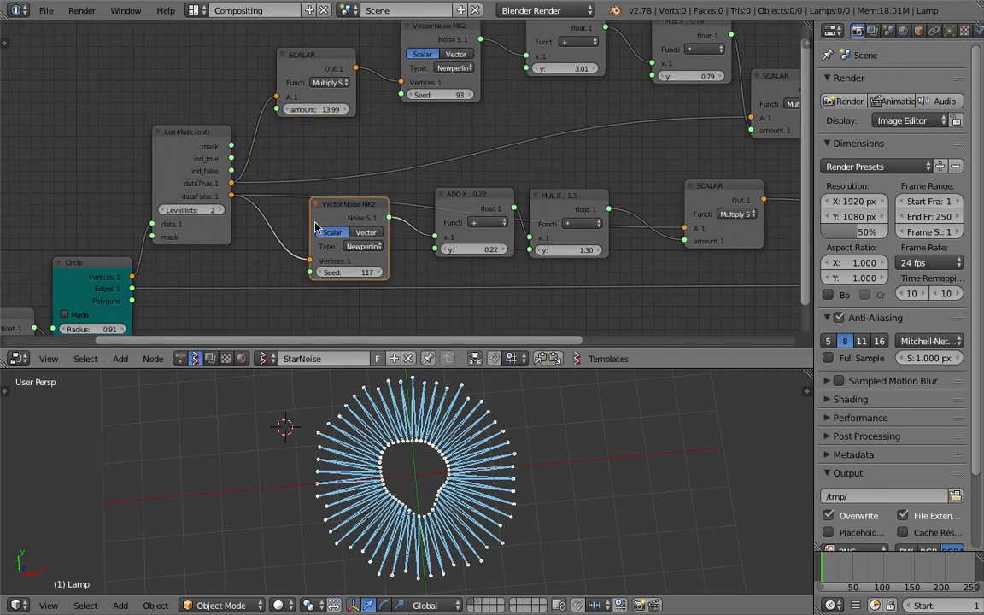
pyautogui.scroll(-2, 400, 218)
pyautogui.moveTo(506, 217); pyautogui.dragTo(346, 140, button='middle')
pyautogui.scroll(-7, 330, 236)
pyautogui.moveTo(127, 165); pyautogui.dragTo(157, 173, button='middle')
pyautogui.moveTo(185, 154); pyautogui.dragTo(137, 201)
pyautogui.moveTo(83, 185); pyautogui.dragTo(75, 212)
pyautogui.moveTo(690, 124); pyautogui.dragTo(694, 169)
pyautogui.moveTo(419, 205); pyautogui.dragTo(434, 230, button='middle')
pyautogui.scroll(2, 434, 231)
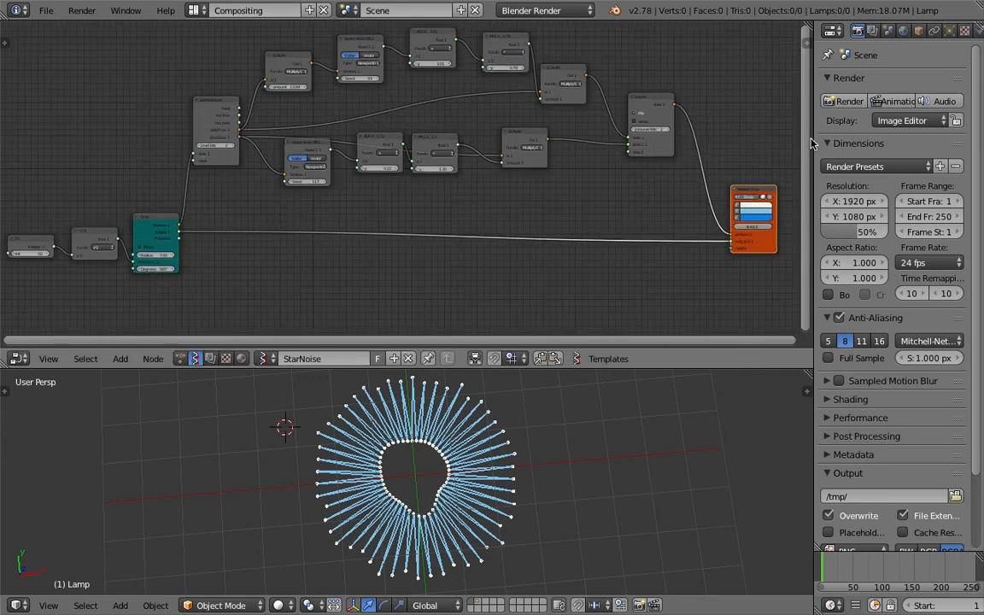
# Widen the node editor against the properties area and reposition the viewer, List Join and Circle nodes
pyautogui.moveTo(813, 144); pyautogui.dragTo(882, 145)
pyautogui.scroll(2, 722, 161)
pyautogui.scroll(-1, 720, 156)
pyautogui.moveTo(812, 202); pyautogui.dragTo(771, 198)
pyautogui.moveTo(698, 111); pyautogui.dragTo(679, 116)
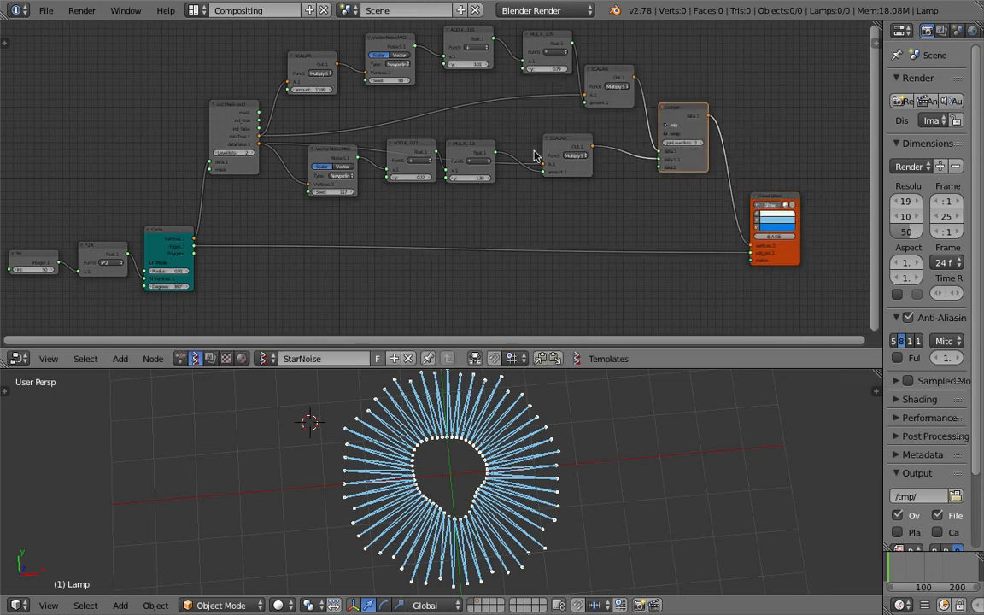
pyautogui.moveTo(540, 173); pyautogui.dragTo(544, 175, button='middle')
pyautogui.moveTo(178, 222)
pyautogui.mouseDown()
pyautogui.moveTo(176, 212)
pyautogui.moveTo(173, 228)
pyautogui.mouseUp()
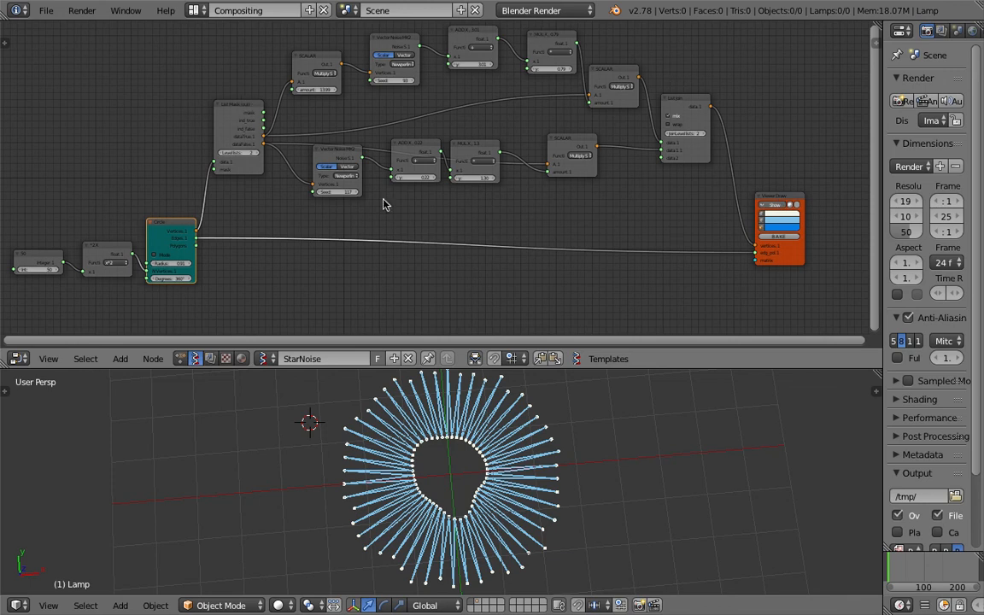
# Align the lower Multiply Scalar node beneath the upper one and move the List Join and viewer nodes farther out
pyautogui.scroll(2, 621, 204)
pyautogui.moveTo(669, 100); pyautogui.dragTo(691, 93)
pyautogui.moveTo(714, 133); pyautogui.dragTo(615, 157, button='middle')
pyautogui.moveTo(514, 212); pyautogui.dragTo(587, 219)
pyautogui.moveTo(641, 162); pyautogui.dragTo(663, 146)
pyautogui.moveTo(753, 279); pyautogui.dragTo(790, 280)
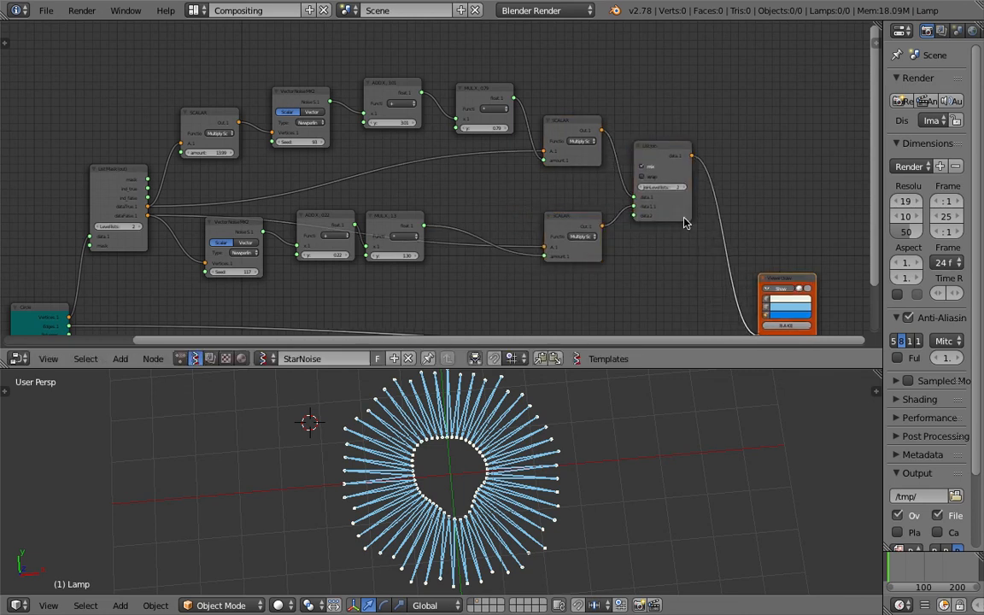
# Spread the lower multiplication, addition and Vector Noise nodes out beneath the matching nodes of the upper chain
pyautogui.scroll(1, 603, 139)
pyautogui.moveTo(404, 223); pyautogui.dragTo(509, 199)
pyautogui.moveTo(508, 199); pyautogui.dragTo(512, 164, button='middle')
pyautogui.moveTo(512, 164); pyautogui.dragTo(516, 253)
pyautogui.moveTo(344, 190); pyautogui.dragTo(409, 238)
pyautogui.moveTo(234, 192); pyautogui.dragTo(316, 226)
# Duplicate the upper Multiply Scalar node onto the link between dataFalse and the lower Vector Noise node, and save the file
pyautogui.moveTo(266, 193); pyautogui.dragTo(367, 205, button='middle')
pyautogui.moveTo(297, 77); pyautogui.dragTo(296, 215)
pyautogui.hotkey('ctrl', 's')
pyautogui.click(294, 218)
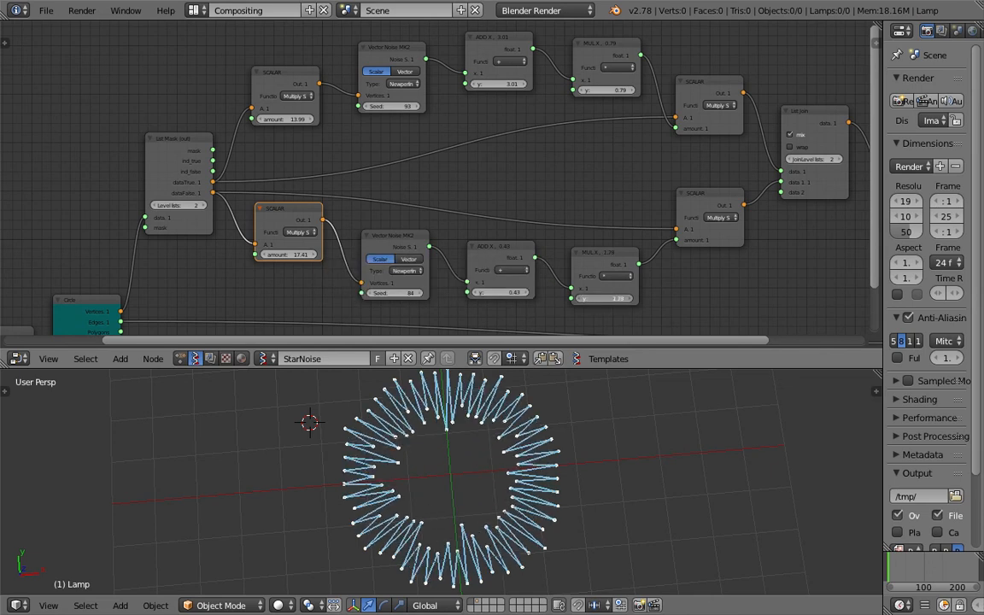
# Set the lower chain's first scalar amount to 1.48, its noise seed to 73 and its addition value to 0.46
pyautogui.scroll(2, 612, 300)
pyautogui.moveTo(613, 300); pyautogui.dragTo(602, 242, button='middle')
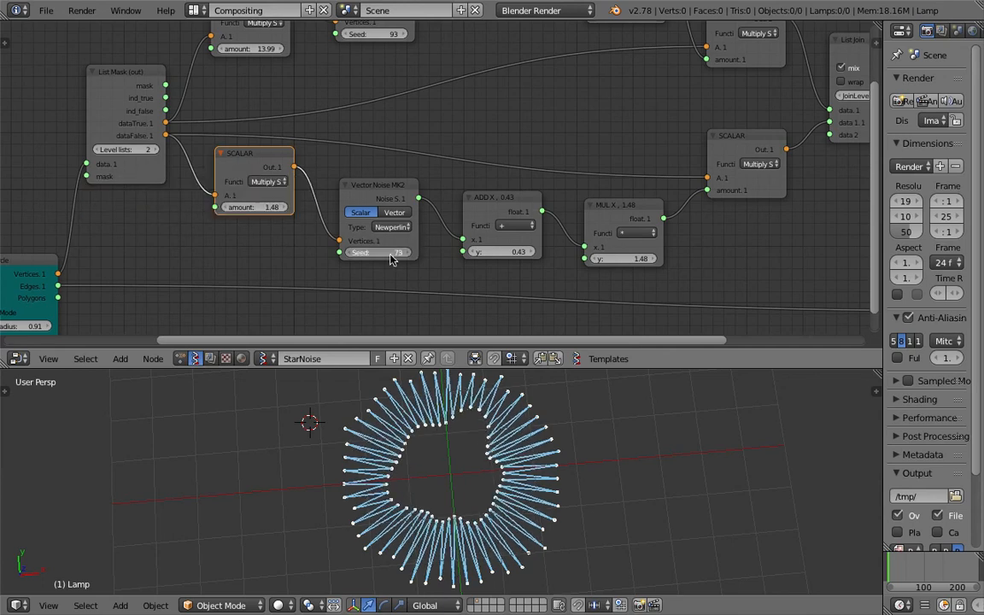
pyautogui.moveTo(378, 252); pyautogui.dragTo(365, 252)
pyautogui.moveTo(504, 252); pyautogui.dragTo(541, 264)
# Set the lower multiplication value to 0 and save the file
pyautogui.moveTo(627, 259)
pyautogui.mouseDown()
pyautogui.moveTo(662, 259)
pyautogui.moveTo(590, 259)
pyautogui.moveTo(631, 259)
pyautogui.mouseUp()
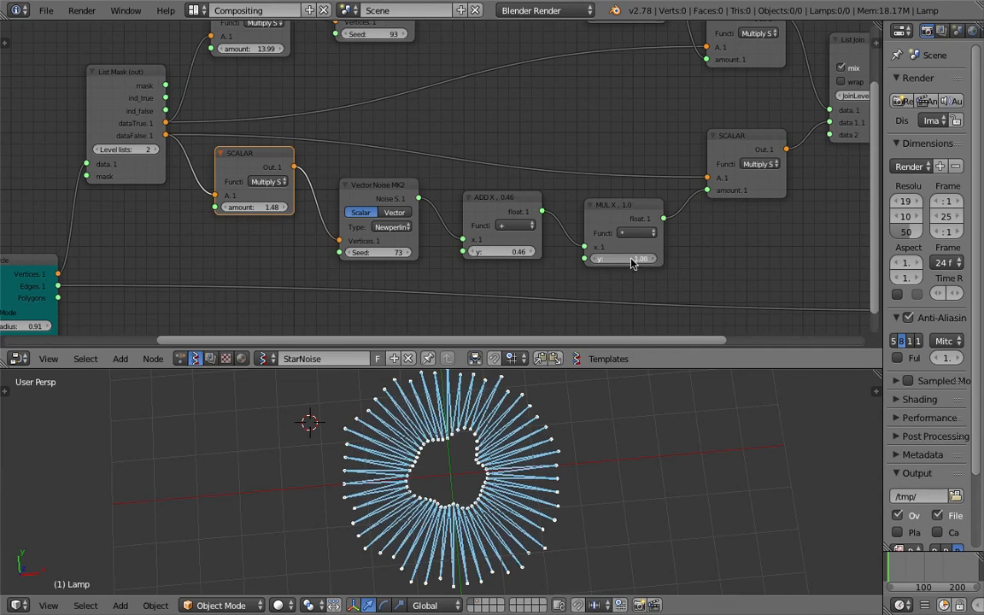
pyautogui.write('0')
pyautogui.press('Return')
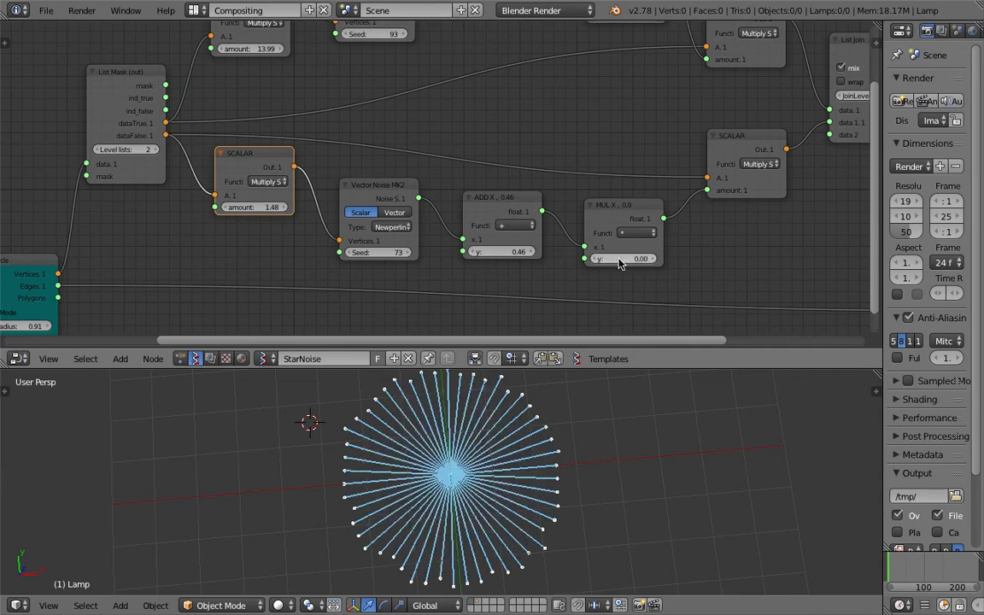
pyautogui.hotkey('ctrl', 's')
pyautogui.click(620, 261)
# Swap the upper chain's math functions to multiplication first and addition second, and set the multiplication value to 3.52
pyautogui.moveTo(588, 230); pyautogui.dragTo(538, 247, button='middle')
pyautogui.scroll(-2, 518, 171)
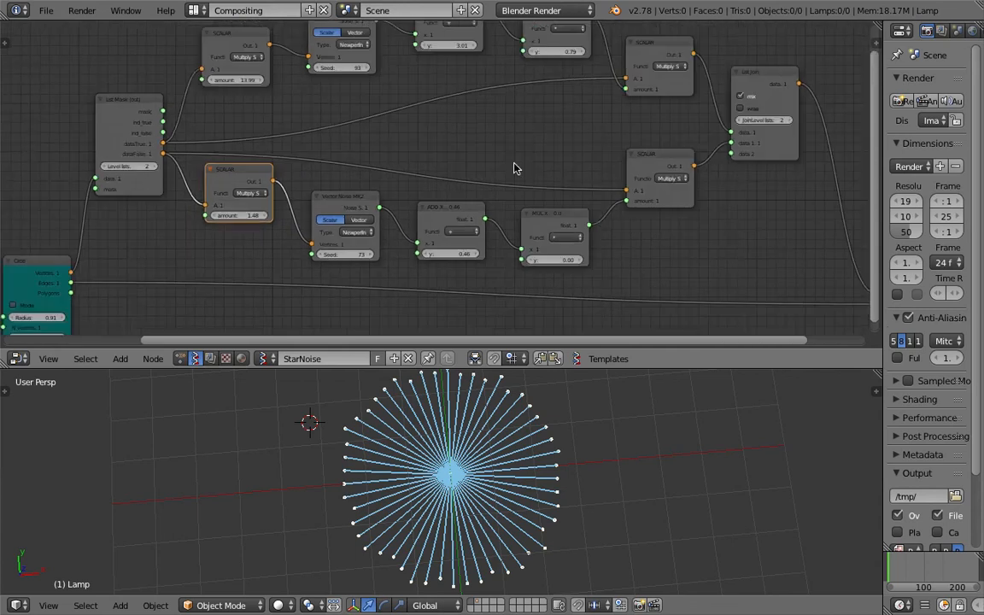
pyautogui.moveTo(514, 164); pyautogui.dragTo(512, 177, button='middle')
pyautogui.moveTo(477, 126); pyautogui.dragTo(455, 224, button='middle')
pyautogui.scroll(10, 454, 224)
pyautogui.moveTo(436, 96); pyautogui.dragTo(432, 136, button='middle')
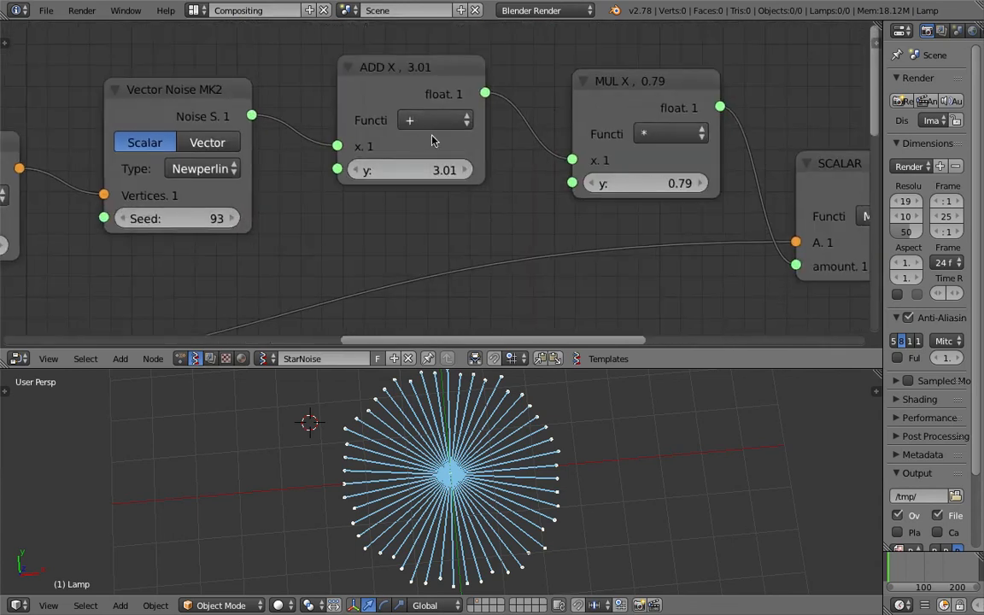
pyautogui.click(656, 135)
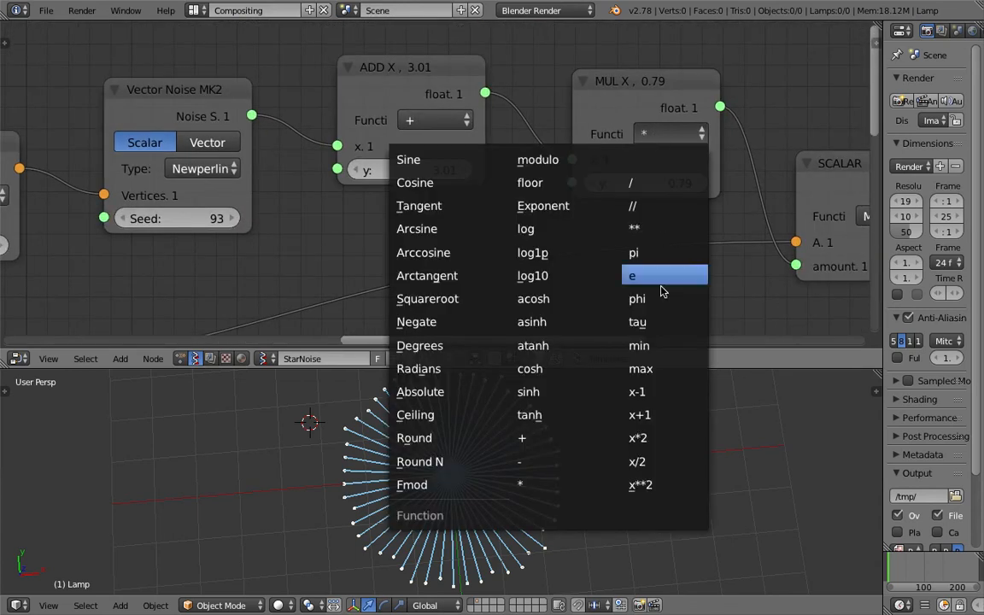
pyautogui.click(569, 438)
pyautogui.click(437, 127)
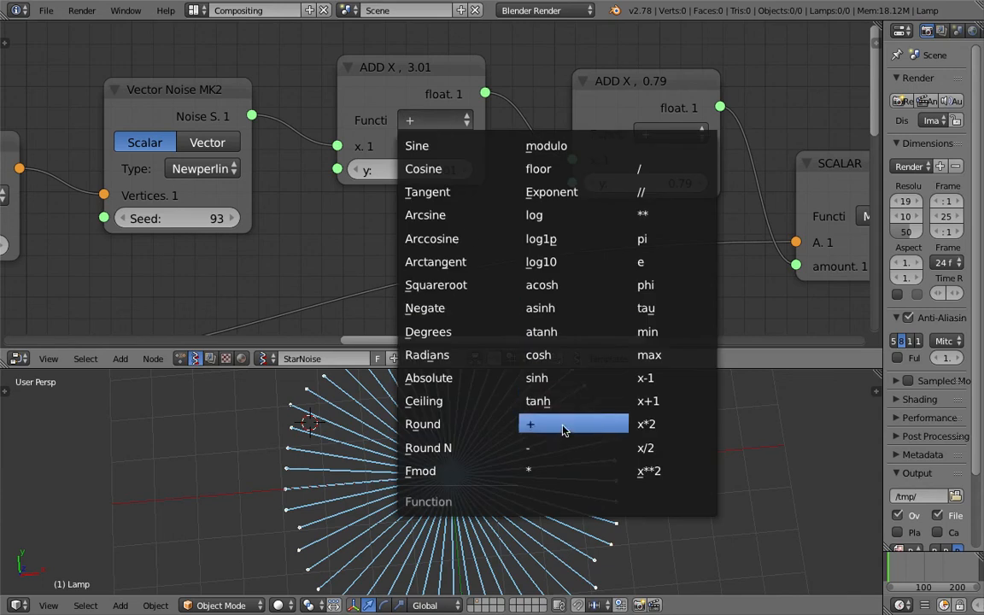
pyautogui.click(562, 468)
pyautogui.scroll(-1, 440, 175)
pyautogui.moveTo(441, 171); pyautogui.dragTo(442, 167, button='middle')
pyautogui.scroll(-1, 442, 167)
pyautogui.moveTo(443, 168); pyautogui.dragTo(486, 168)
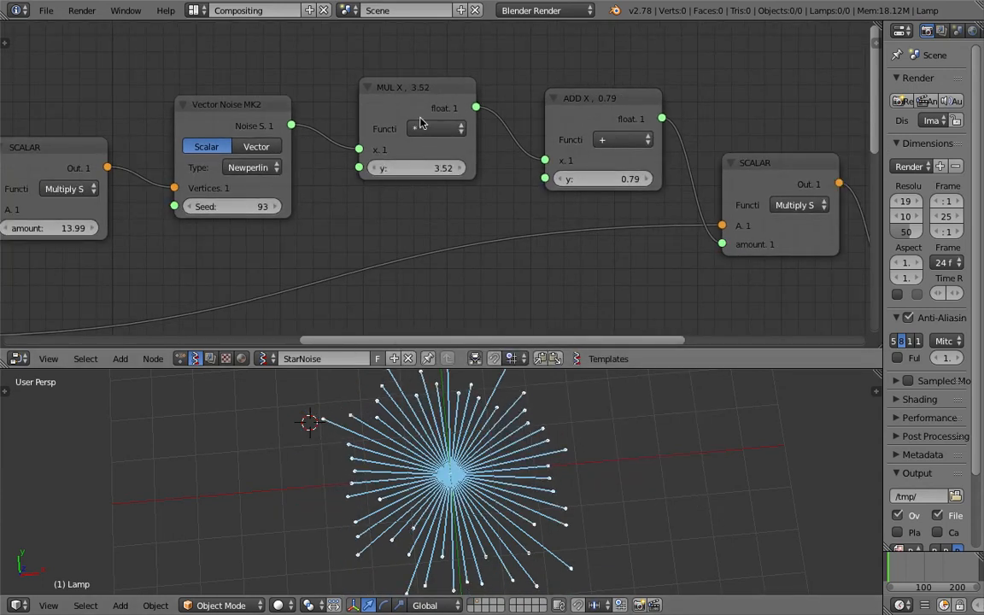
# Change the lower chain's first math node to multiplication and its second to addition
pyautogui.scroll(-2, 420, 123)
pyautogui.keyDown('shift'); pyautogui.scroll(-5, 448, 145); pyautogui.keyUp('shift')
pyautogui.click(444, 278)
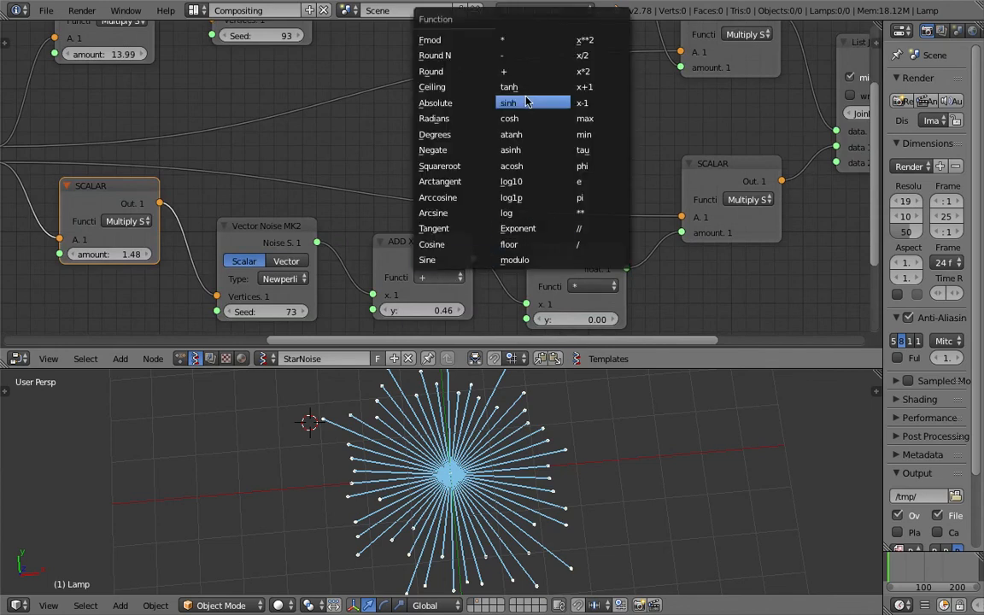
pyautogui.click(521, 41)
pyautogui.click(592, 286)
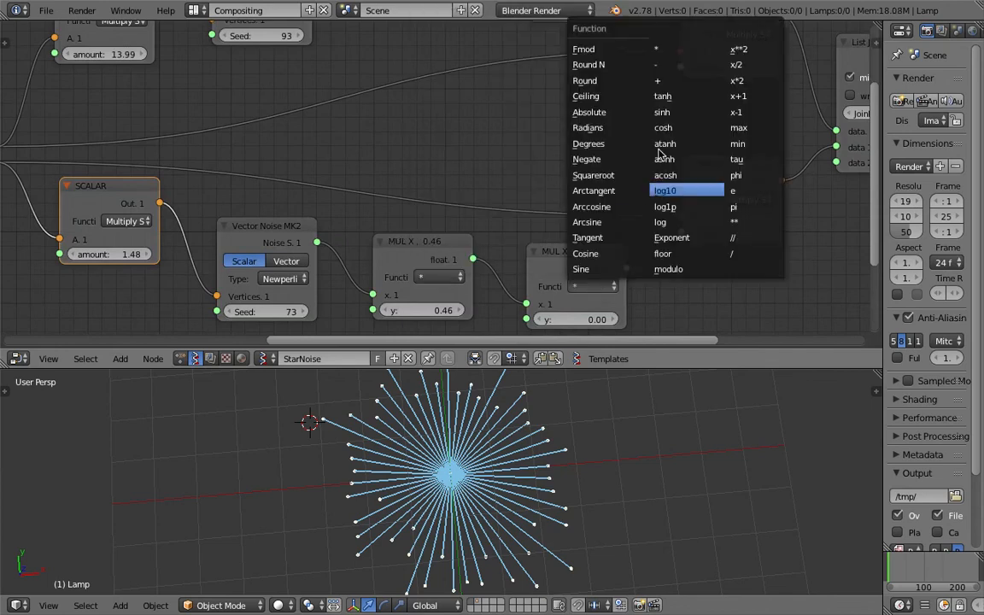
pyautogui.click(662, 83)
# Set the lower chain's addition value to 0.78 and its multiplication value to 0
pyautogui.moveTo(504, 251); pyautogui.dragTo(490, 216, button='middle')
pyautogui.scroll(2, 490, 217)
pyautogui.moveTo(584, 304); pyautogui.dragTo(613, 304)
pyautogui.moveTo(433, 293); pyautogui.dragTo(403, 293)
pyautogui.click(422, 294)
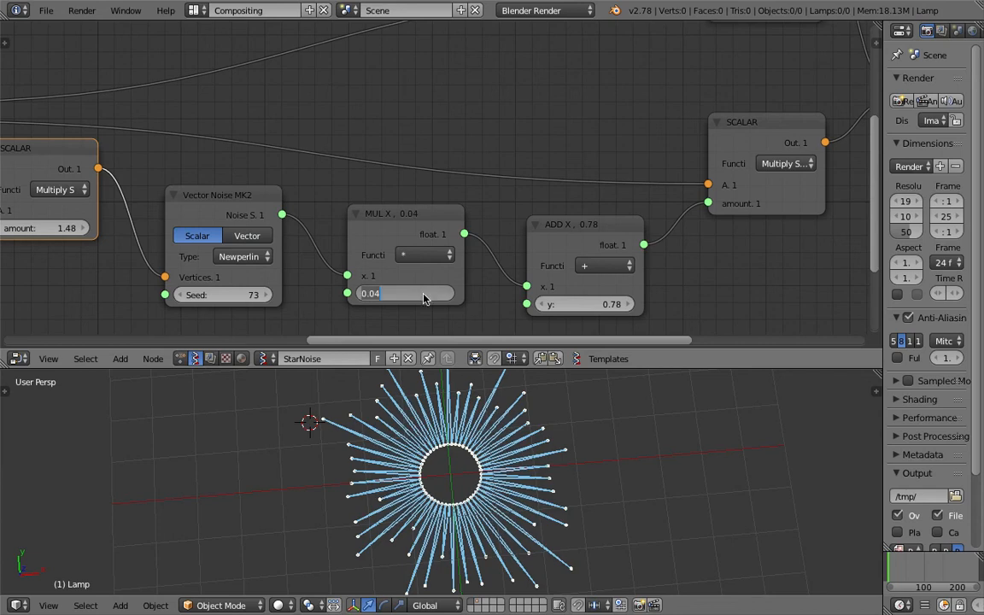
pyautogui.write('0')
pyautogui.press('Return')
# Set the upper chain's multiplication value to 0 and its addition value to 2.29
pyautogui.scroll(1, 424, 295)
pyautogui.moveTo(431, 138); pyautogui.dragTo(381, 287, button='middle')
pyautogui.scroll(-2, 381, 287)
pyautogui.click(369, 84)
pyautogui.write('0')
pyautogui.press('Return')
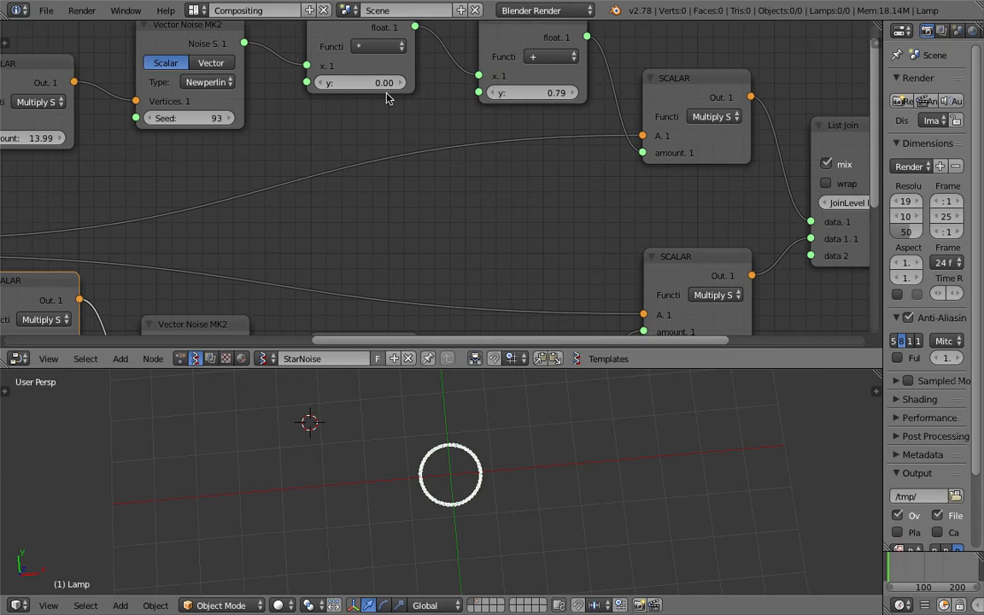
pyautogui.moveTo(534, 96); pyautogui.dragTo(615, 96)
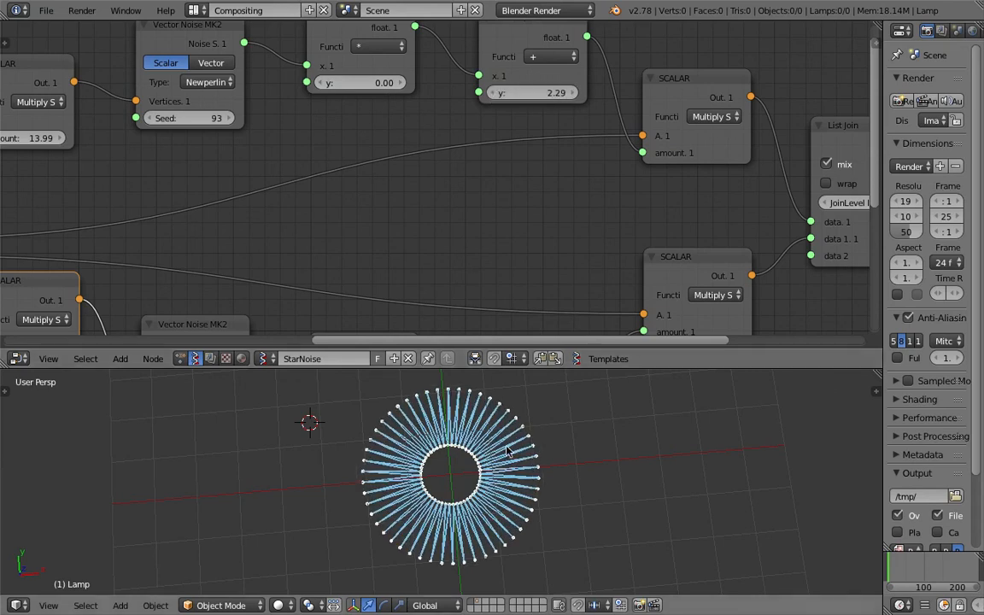
# Save the project over the existing blend file
pyautogui.scroll(2, 622, 461)
pyautogui.scroll(-5, 531, 213)
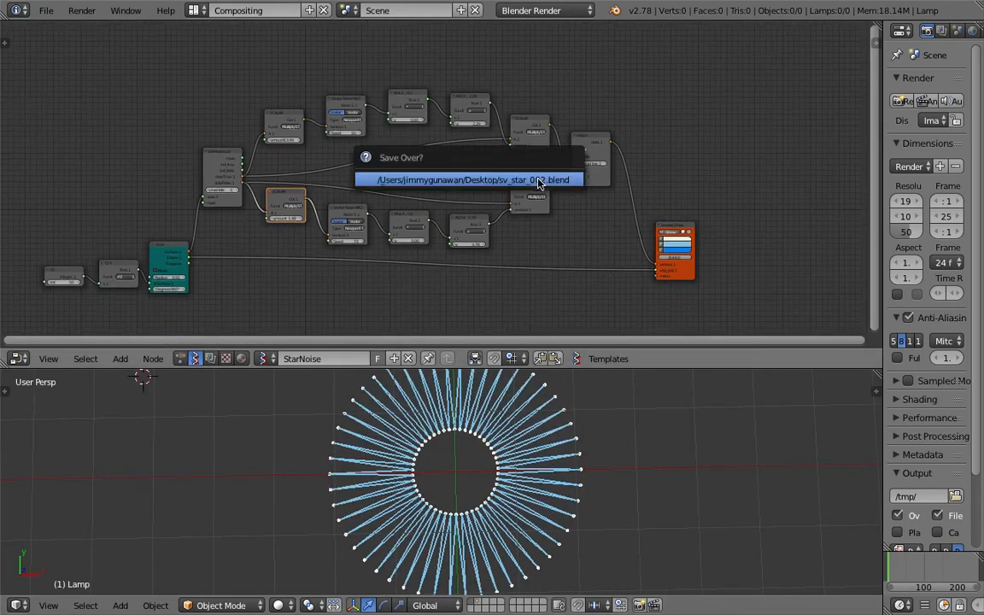
pyautogui.scroll(2, 410, 269)
pyautogui.scroll(2, 457, 499)
pyautogui.moveTo(331, 231); pyautogui.dragTo(339, 211, button='middle')
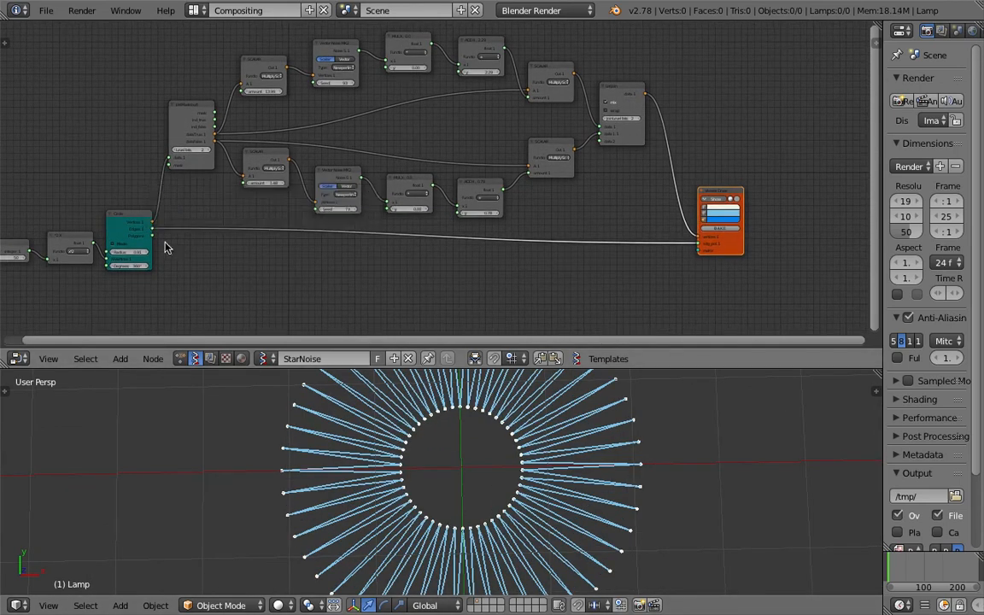
# Bake the star from the Viewer Draw node and move the baked mesh beside the live star along the X axis
pyautogui.moveTo(154, 242); pyautogui.dragTo(581, 307)
pyautogui.scroll(-3, 510, 438)
pyautogui.click(720, 229)
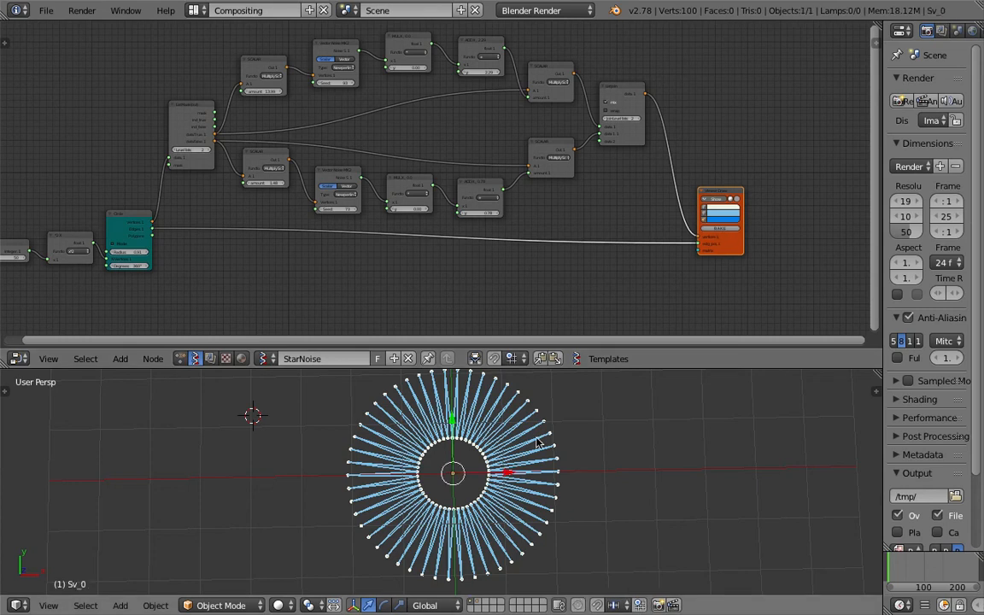
pyautogui.press('g')
pyautogui.click(784, 444)
pyautogui.press('a')
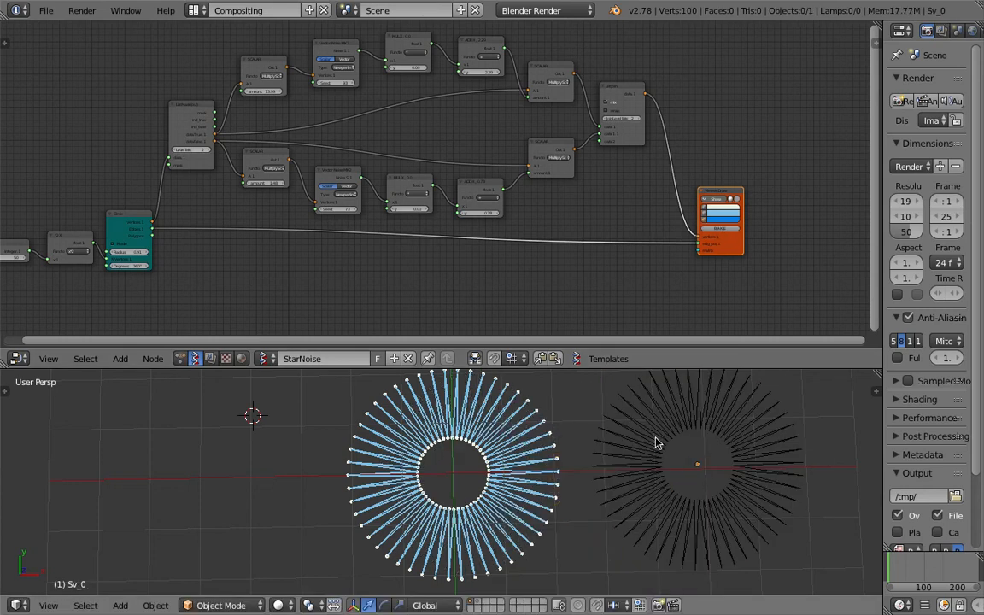
pyautogui.keyDown('shift'); pyautogui.moveTo(683, 454); pyautogui.dragTo(622, 446, button='middle'); pyautogui.keyUp('shift')
pyautogui.keyDown('shift'); pyautogui.moveTo(524, 437); pyautogui.dragTo(488, 436, button='middle'); pyautogui.keyUp('shift')
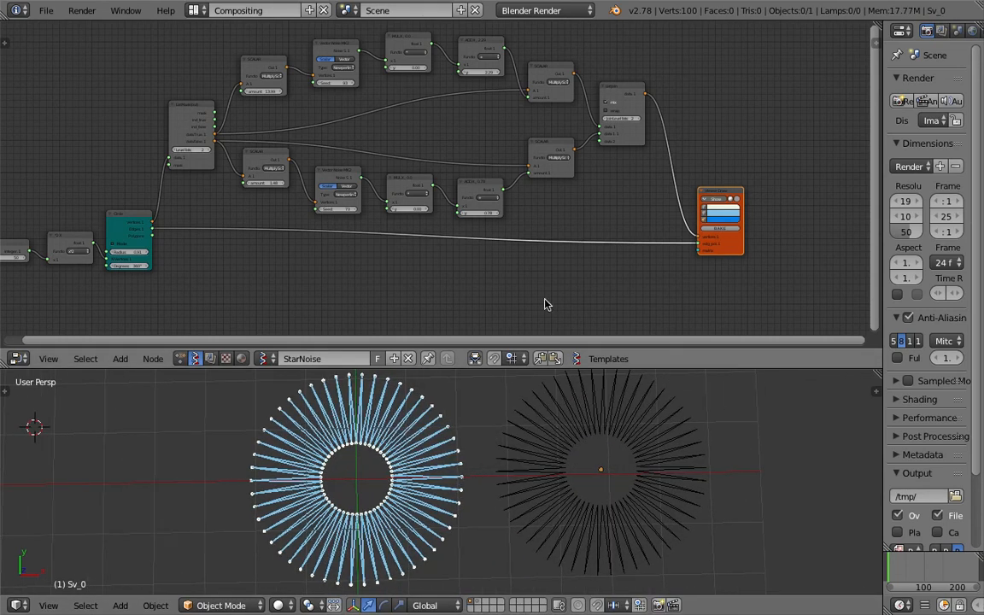
# Connect the Circle's polygons output to the Viewer Draw's edge/polygon input and enable ngons tessellation on the viewer
pyautogui.moveTo(153, 232); pyautogui.dragTo(698, 240)
pyautogui.scroll(1, 393, 499)
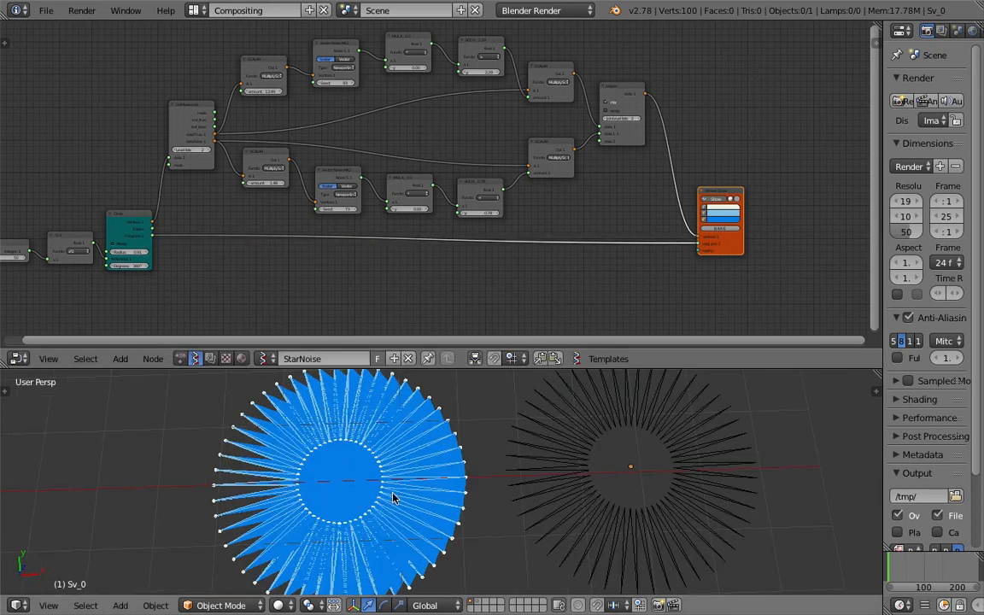
pyautogui.moveTo(622, 279); pyautogui.dragTo(184, 271, button='middle')
pyautogui.scroll(5, 218, 193)
pyautogui.moveTo(302, 172); pyautogui.dragTo(405, 181, button='middle')
pyautogui.press('n')
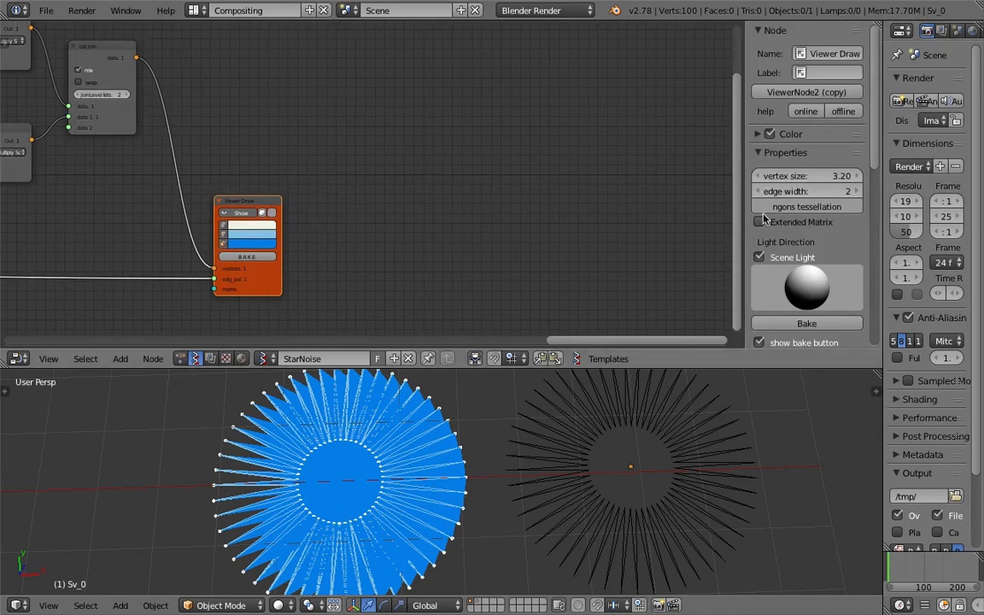
pyautogui.click(808, 207)
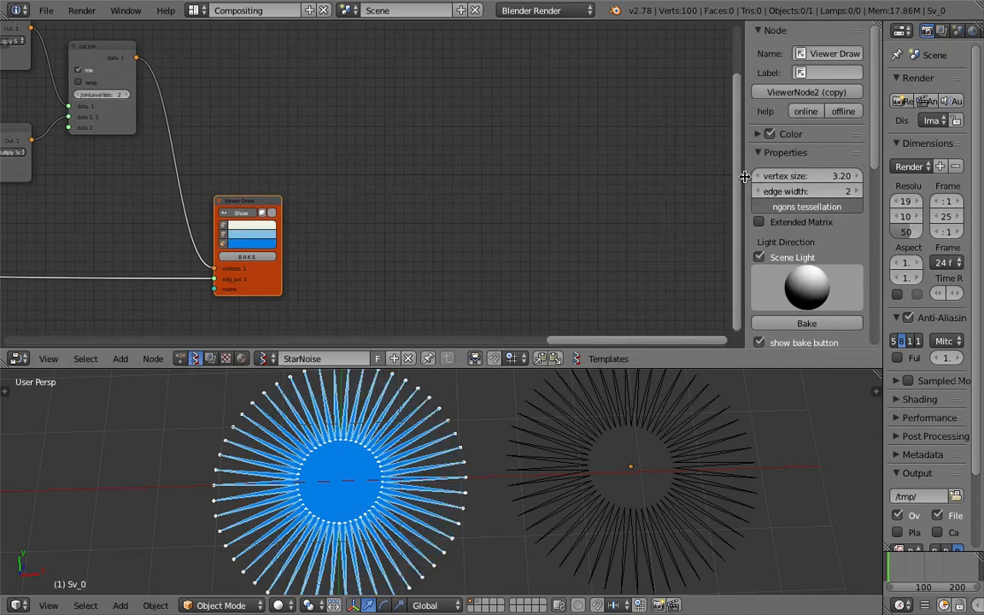
pyautogui.press('n')
# Save the project over the existing blend file
pyautogui.moveTo(467, 212); pyautogui.dragTo(779, 174, button='middle')
pyautogui.scroll(3, 417, 527)
pyautogui.keyDown('shift'); pyautogui.moveTo(332, 466); pyautogui.dragTo(418, 475, button='middle'); pyautogui.keyUp('shift')
pyautogui.press('a')
pyautogui.press('a')
pyautogui.scroll(-3, 455, 494)
pyautogui.moveTo(472, 236); pyautogui.dragTo(521, 364, button='middle')
pyautogui.hotkey('ctrl', 's')
pyautogui.moveTo(299, 191); pyautogui.dragTo(446, 160, button='middle')
pyautogui.click(407, 231)
# Set the upper chain's addition value to 1.87 and the lower chain's addition value to 0.57
pyautogui.scroll(1, 410, 213)
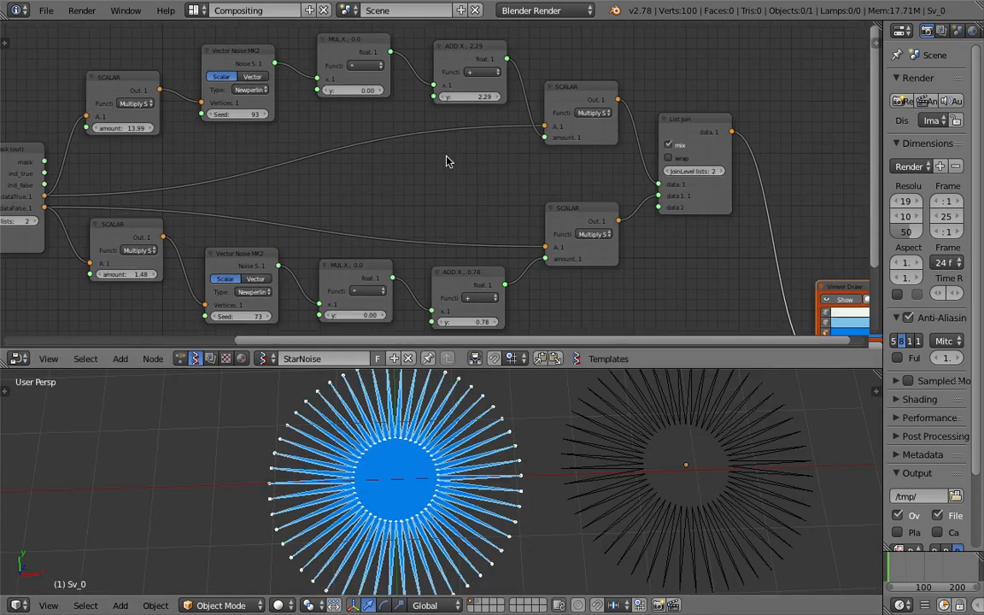
pyautogui.moveTo(475, 96); pyautogui.dragTo(419, 96)
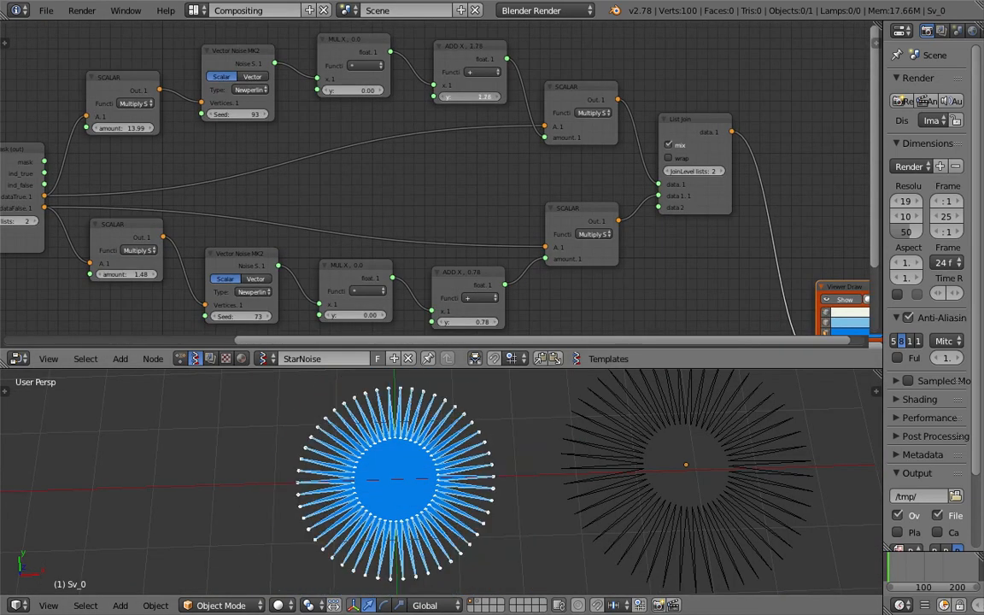
pyautogui.moveTo(465, 322); pyautogui.dragTo(437, 322)
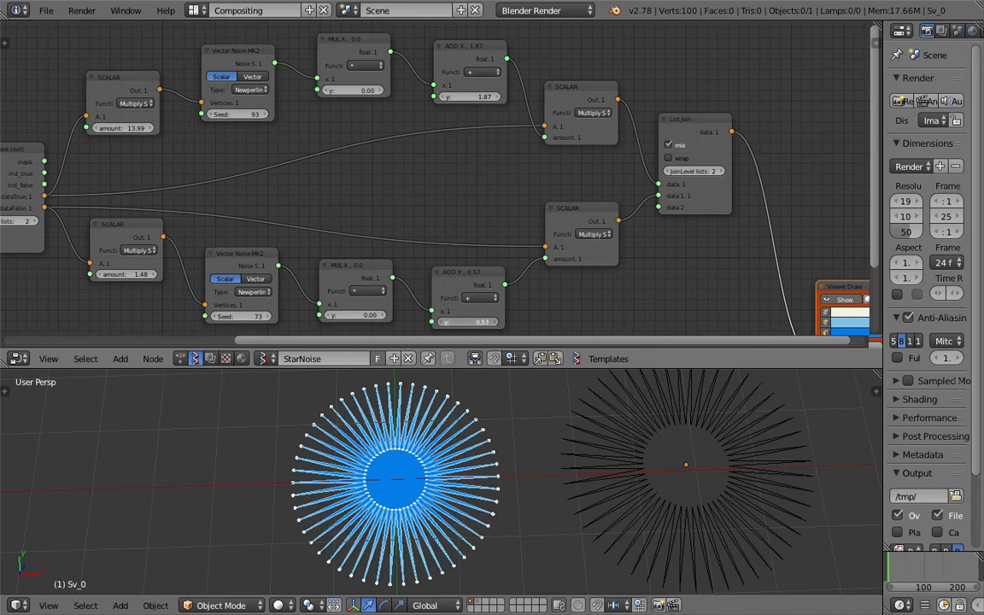
# Set the upper chain's multiplication value to 2.79 and its first Scalar amount to 12.94, saving the file
pyautogui.moveTo(394, 211); pyautogui.dragTo(405, 206, button='middle')
pyautogui.moveTo(376, 92)
pyautogui.mouseDown()
pyautogui.moveTo(581, 91)
pyautogui.moveTo(378, 107)
pyautogui.mouseUp()
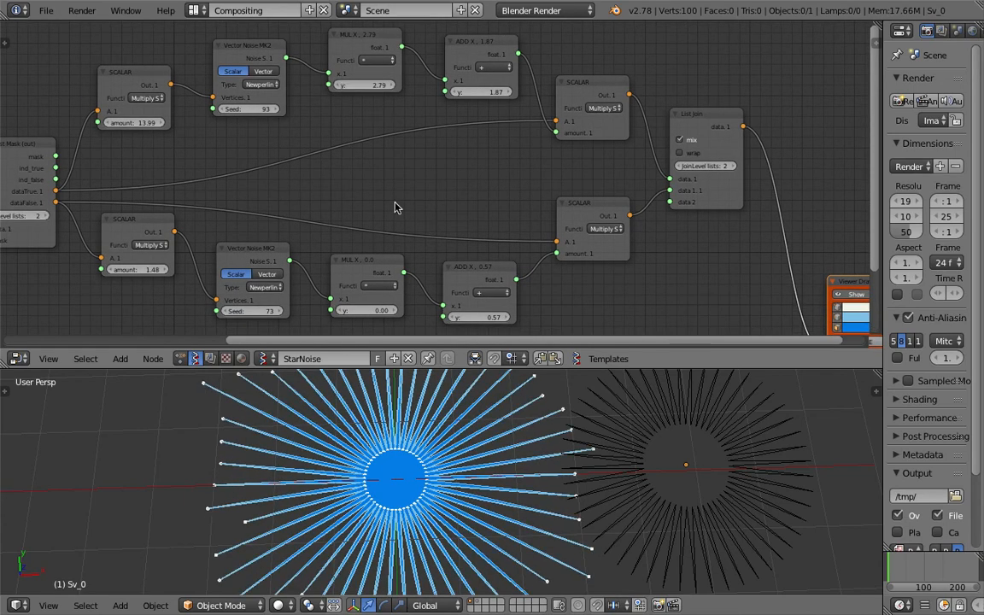
pyautogui.scroll(-2, 395, 208)
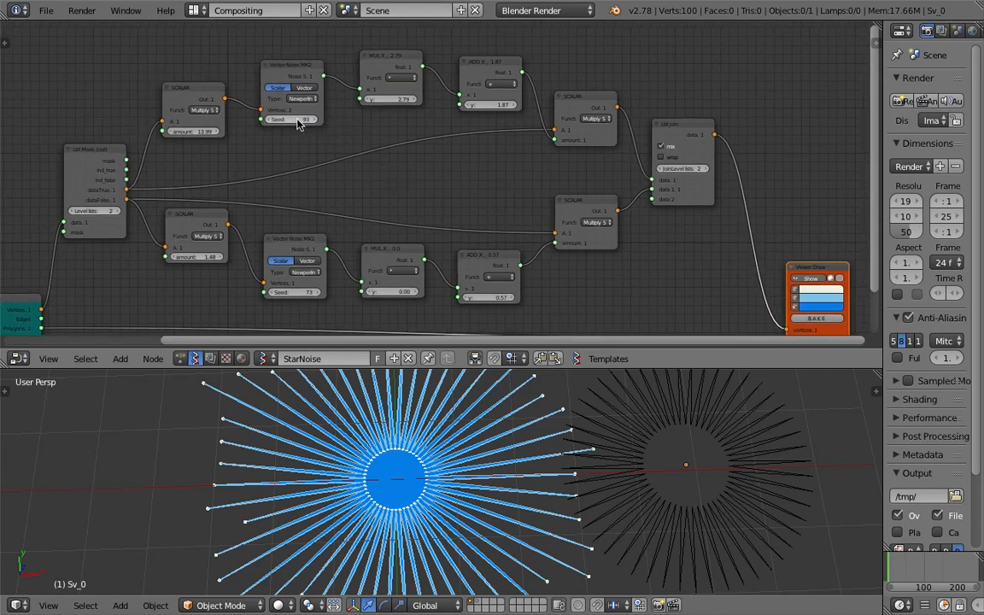
pyautogui.moveTo(197, 132); pyautogui.dragTo(253, 132)
pyautogui.hotkey('ctrl', 's')
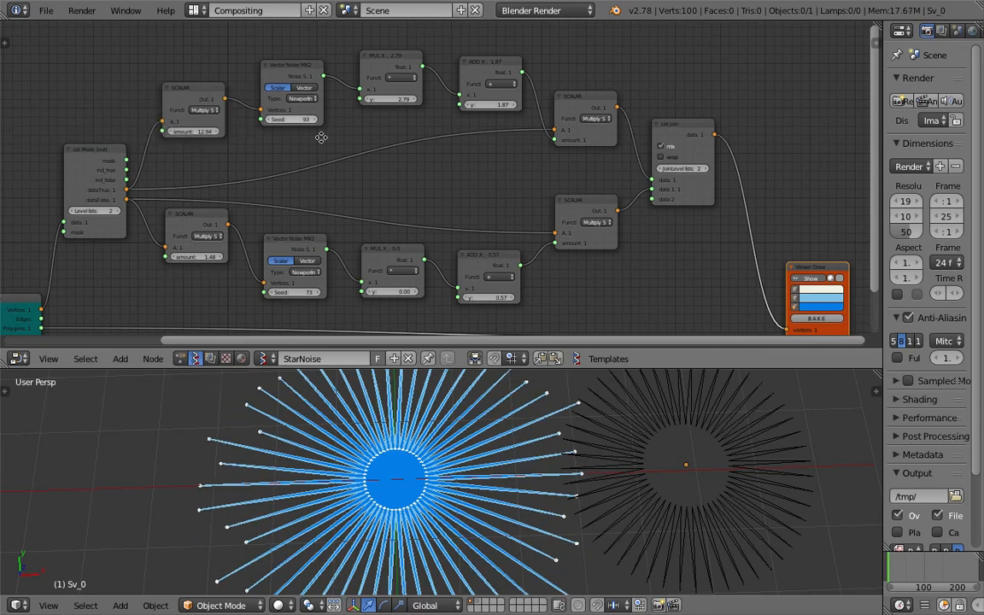
pyautogui.click(197, 134)
# Set the upper noise seed to 104 and move the upper multiplication and addition nodes closer to the noise node
pyautogui.moveTo(319, 136); pyautogui.dragTo(323, 171, button='middle')
pyautogui.moveTo(392, 100); pyautogui.dragTo(376, 93)
pyautogui.moveTo(468, 117); pyautogui.dragTo(428, 113)
# Save the project and set the upper chain's addition value to 2.02
pyautogui.hotkey('ctrl', 's')
pyautogui.click(330, 151)
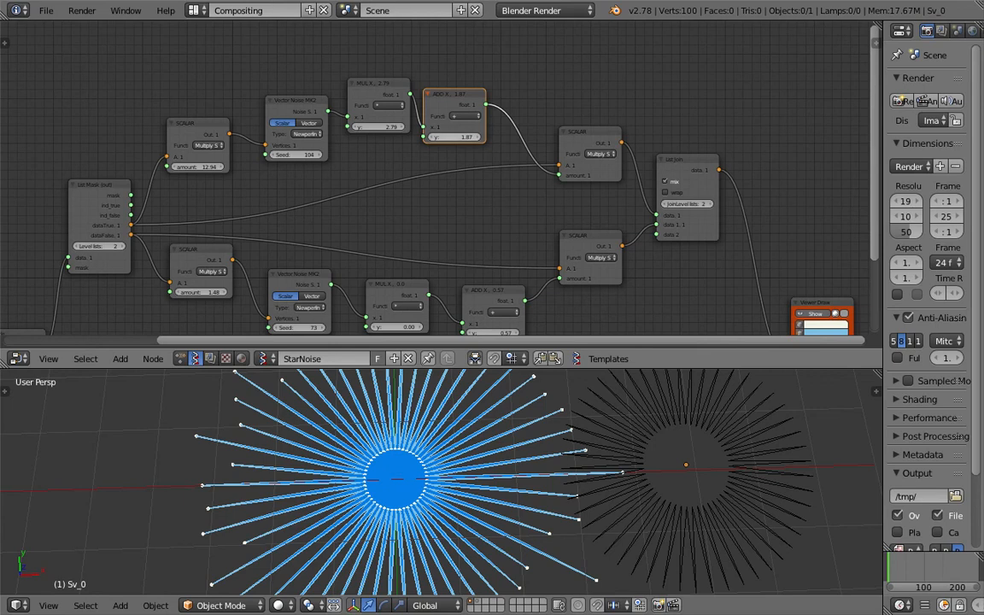
pyautogui.hotkey('ctrl', 's')
pyautogui.scroll(4, 587, 183)
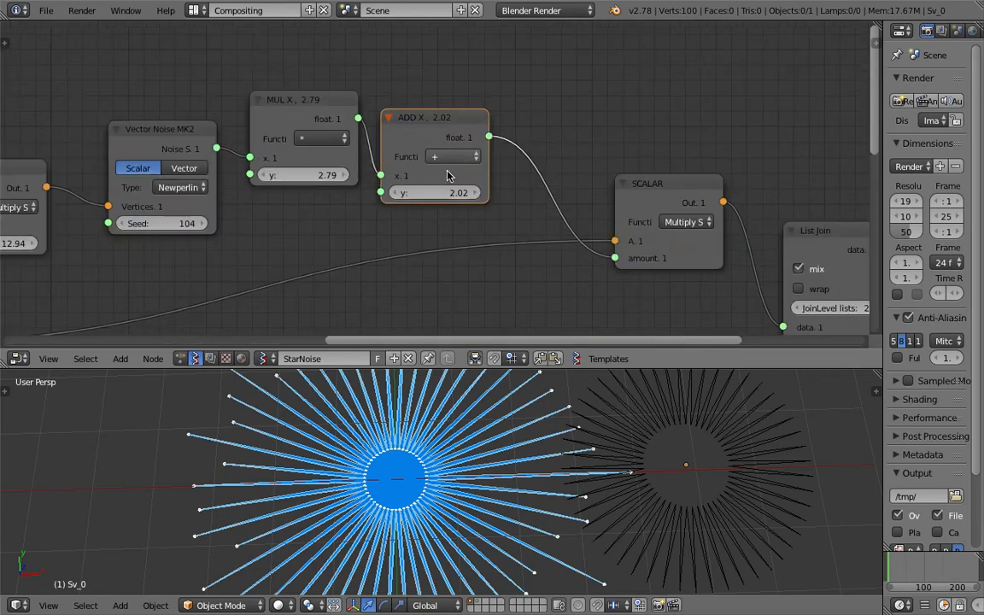
pyautogui.scroll(-3, 587, 182)
pyautogui.moveTo(696, 197); pyautogui.dragTo(576, 124, button='middle')
pyautogui.scroll(-4, 461, 147)
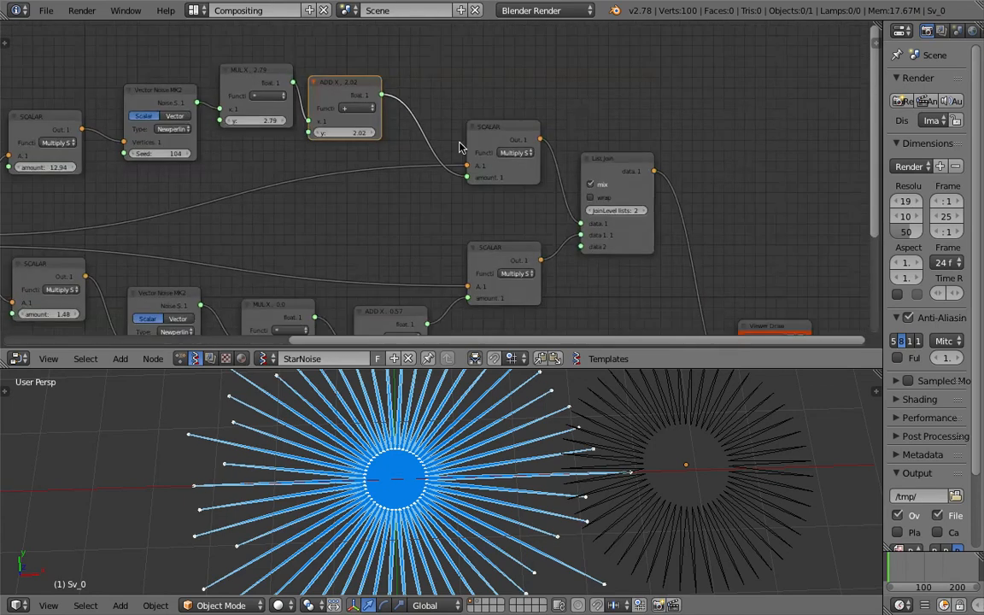
# Duplicate the upper multiplication node, insert it between the addition and final Scalar nodes, and set its value to 0.45
pyautogui.scroll(4, 316, 135)
pyautogui.moveTo(316, 130); pyautogui.dragTo(327, 167, button='middle')
pyautogui.moveTo(210, 76)
pyautogui.mouseDown()
pyautogui.moveTo(211, 87)
pyautogui.moveTo(198, 74)
pyautogui.mouseUp()
pyautogui.hotkey('shift', 'd')
pyautogui.click(483, 97)
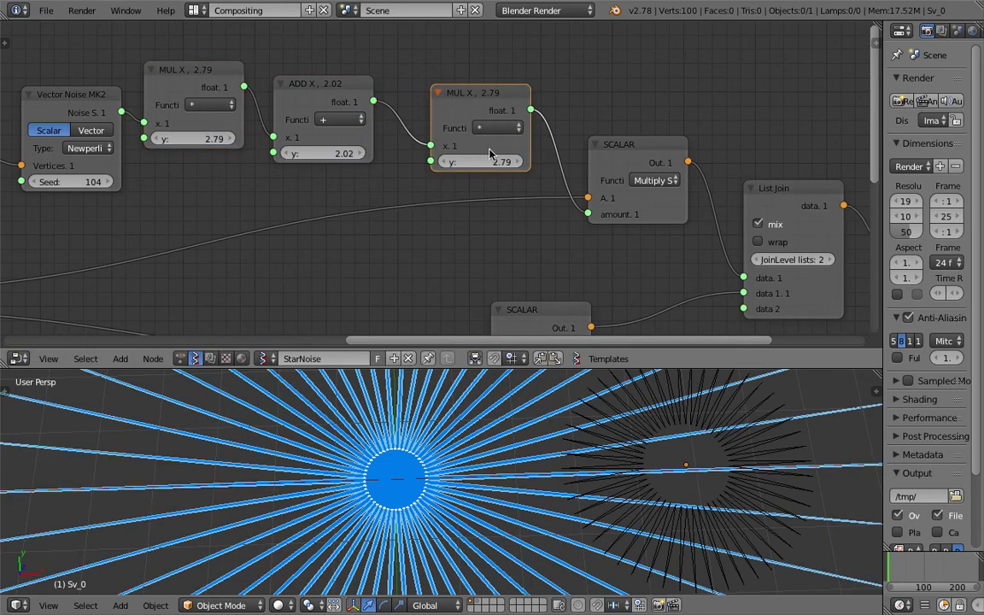
pyautogui.moveTo(483, 162); pyautogui.dragTo(503, 165)
# Save the blend file with the extended upper chain
pyautogui.scroll(-2, 475, 156)
pyautogui.moveTo(473, 161); pyautogui.dragTo(485, 165, button='middle')
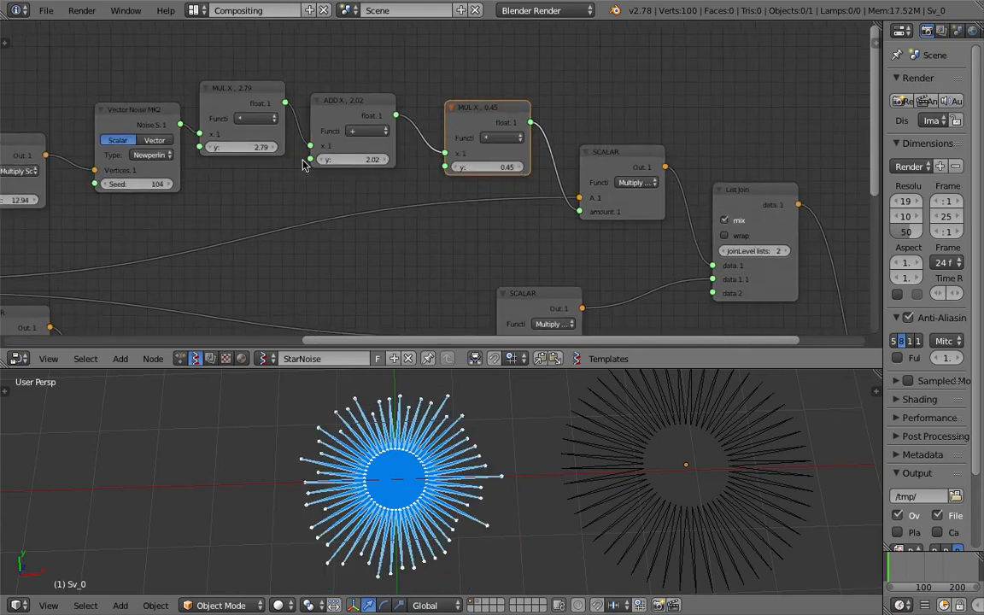
pyautogui.scroll(3, 282, 155)
pyautogui.scroll(-5, 472, 177)
pyautogui.moveTo(469, 182); pyautogui.dragTo(461, 151, button='middle')
pyautogui.hotkey('ctrl', 's')
pyautogui.click(464, 149)
# Copy the second multiplication node into the lower chain between its addition and final Scalar nodes and set its value to 0.96
pyautogui.moveTo(530, 235); pyautogui.dragTo(596, 224)
pyautogui.click(461, 96)
pyautogui.moveTo(461, 96); pyautogui.dragTo(503, 289)
pyautogui.moveTo(501, 286); pyautogui.dragTo(502, 222, button='middle')
pyautogui.moveTo(523, 268); pyautogui.dragTo(571, 268)
# Set the lower chain's first multiplication value to 0.51 and save the project
pyautogui.moveTo(327, 278); pyautogui.dragTo(343, 277)
pyautogui.hotkey('ctrl', 's')
pyautogui.click(320, 273)
pyautogui.click(317, 235)
pyautogui.moveTo(371, 123); pyautogui.dragTo(360, 159, button='middle')
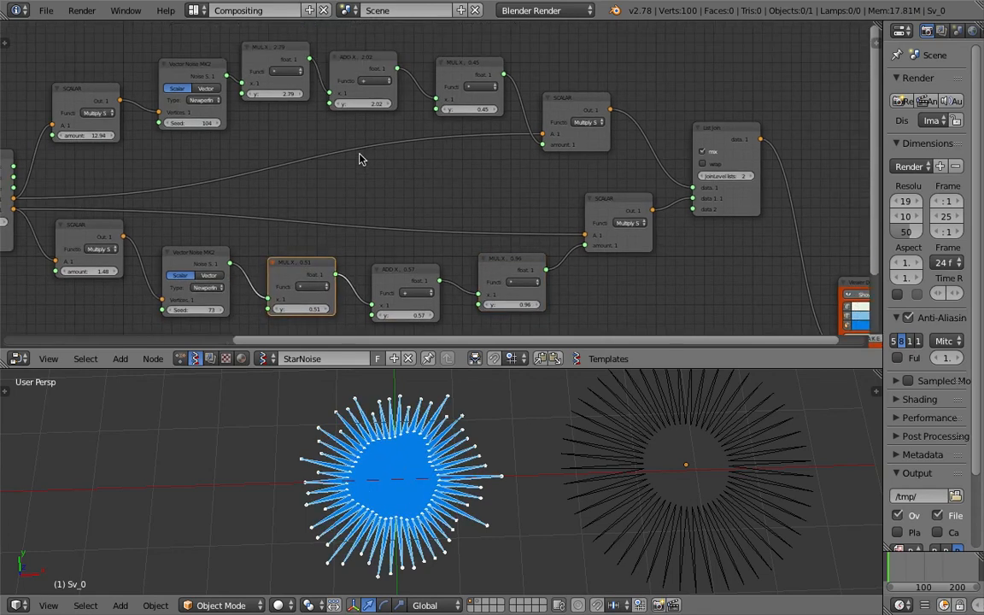
# Reposition the upper chain's first multiplication and addition nodes for even spacing and save the file
pyautogui.moveTo(273, 45); pyautogui.dragTo(275, 52)
pyautogui.hotkey('ctrl', 's')
pyautogui.click(275, 53)
pyautogui.moveTo(347, 55); pyautogui.dragTo(358, 57)
# Give the upper chain's first multiplication node a custom light teal color of about R 0.623, G 0.753, B 0.753
pyautogui.click(293, 57)
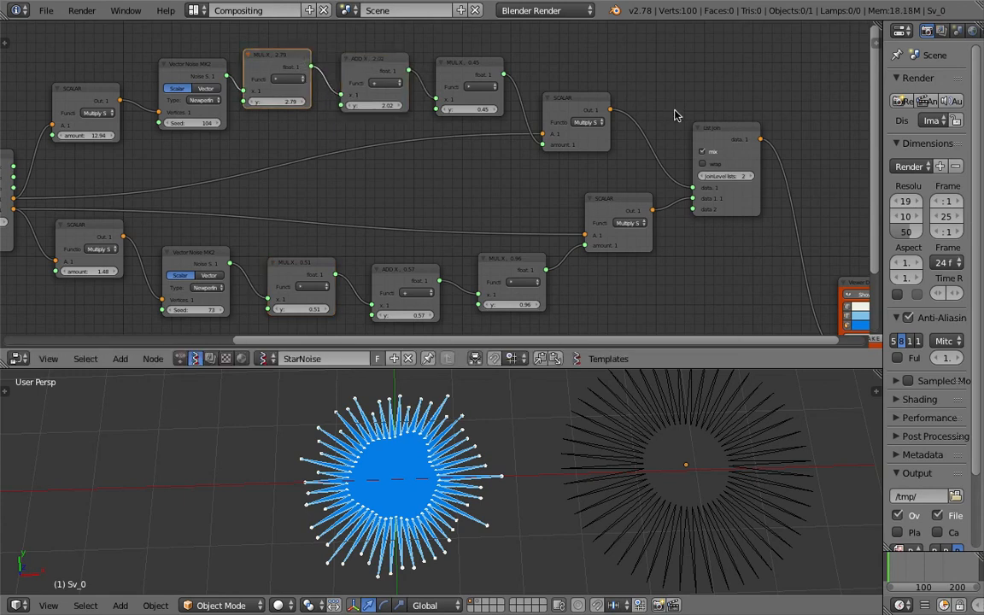
pyautogui.press('n')
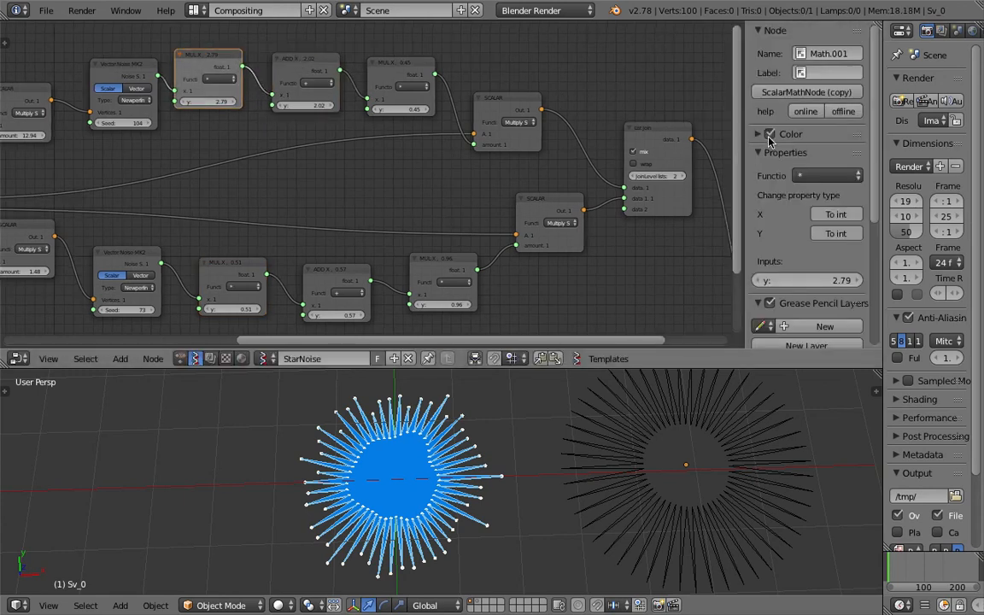
pyautogui.click(773, 135)
pyautogui.click(786, 174)
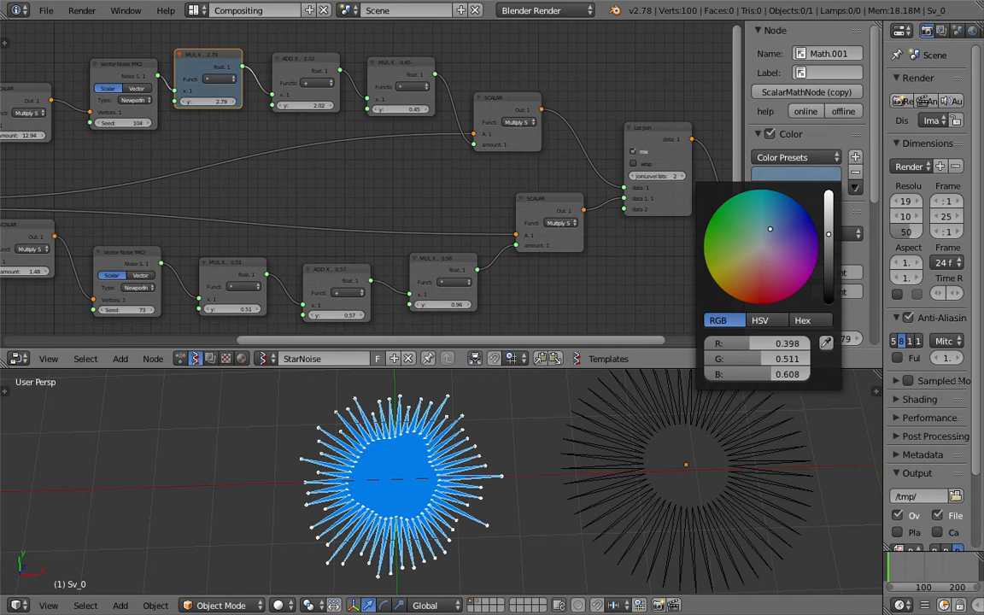
pyautogui.moveTo(826, 225); pyautogui.dragTo(828, 217)
pyautogui.moveTo(768, 238); pyautogui.dragTo(761, 237)
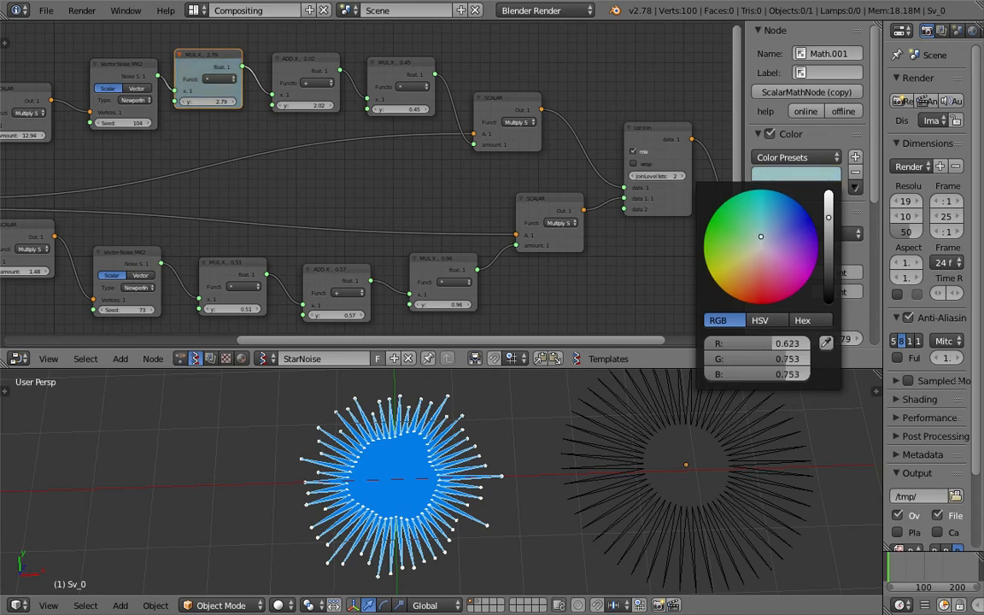
# Apply the same light teal color to the lower chain's first multiplication node and save the project
pyautogui.moveTo(247, 155); pyautogui.dragTo(263, 153, button='middle')
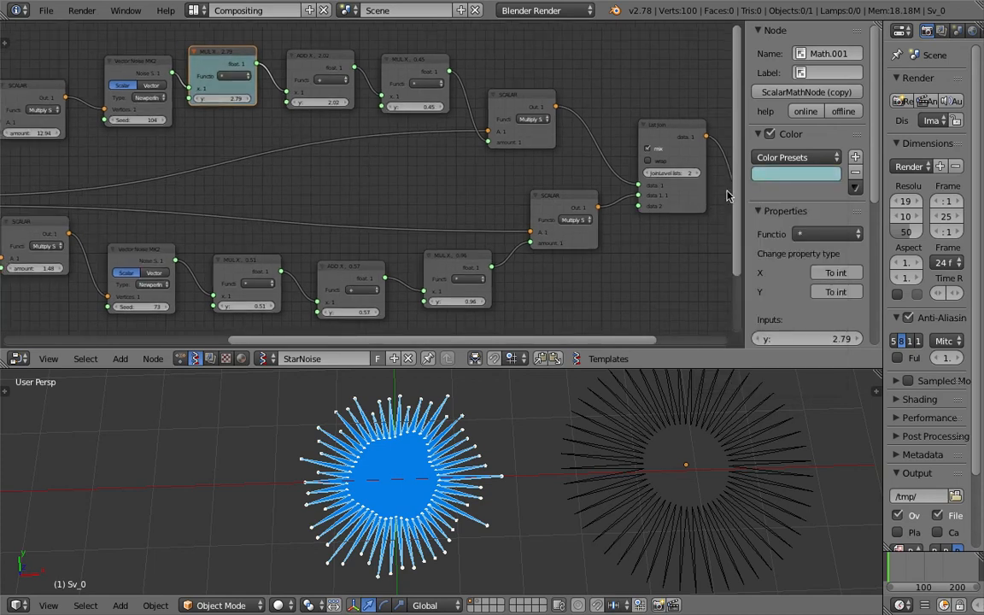
pyautogui.click(246, 267)
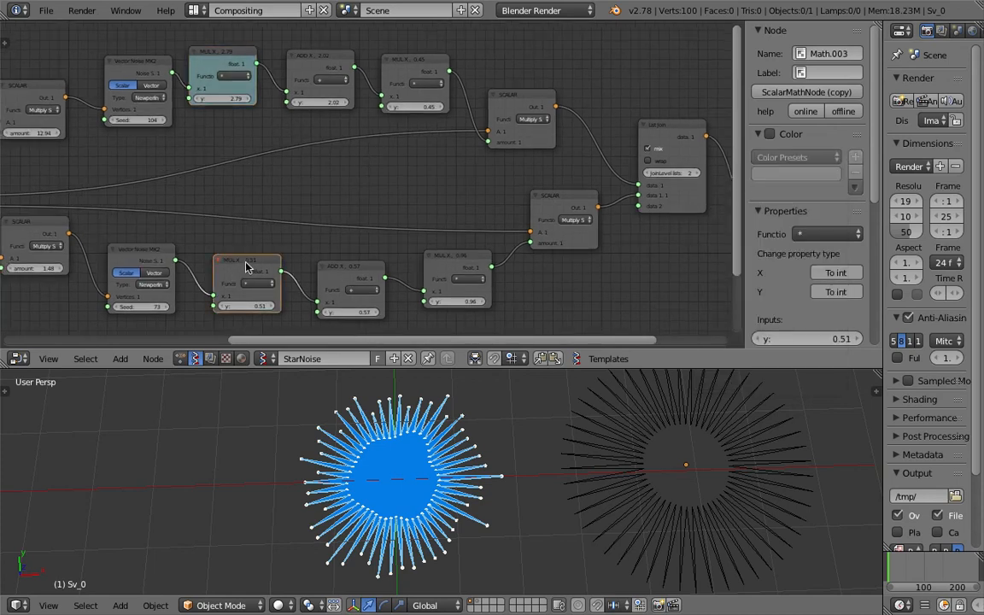
pyautogui.click(771, 134)
pyautogui.hotkey('ctrl', 'v')
pyautogui.moveTo(373, 244); pyautogui.dragTo(391, 226, button='middle')
pyautogui.hotkey('ctrl', 's')
pyautogui.click(390, 226)
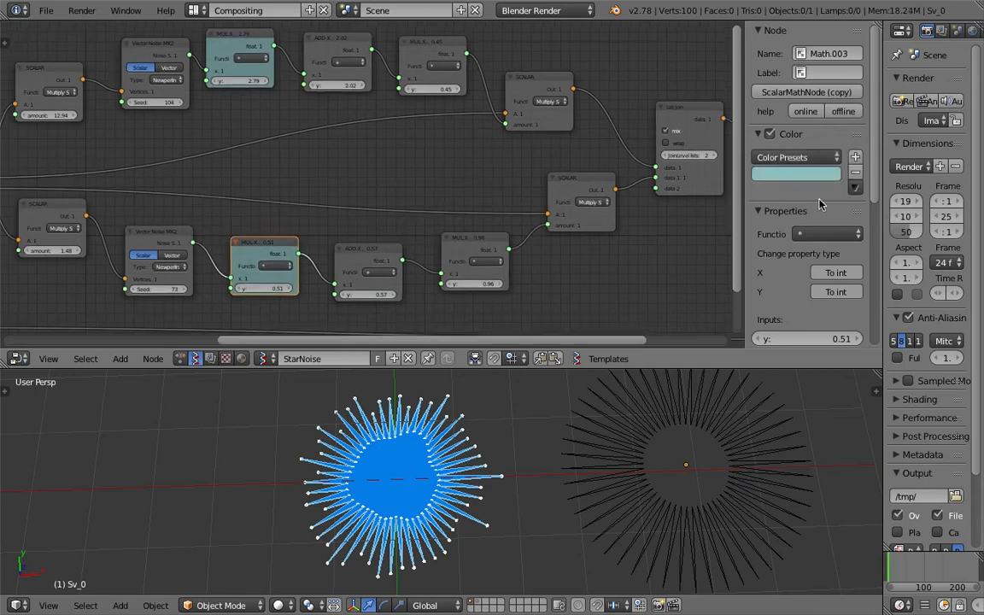
# Move the lower chain's first multiplication node closer to the noise node and set its value to 0
pyautogui.moveTo(257, 290); pyautogui.dragTo(279, 289, button='middle')
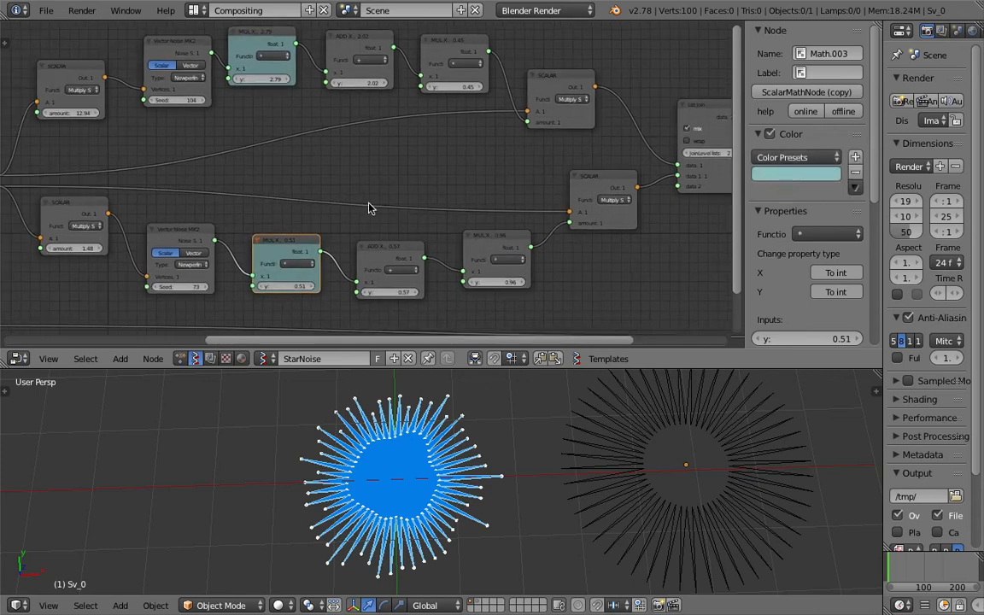
pyautogui.moveTo(279, 289); pyautogui.dragTo(208, 288)
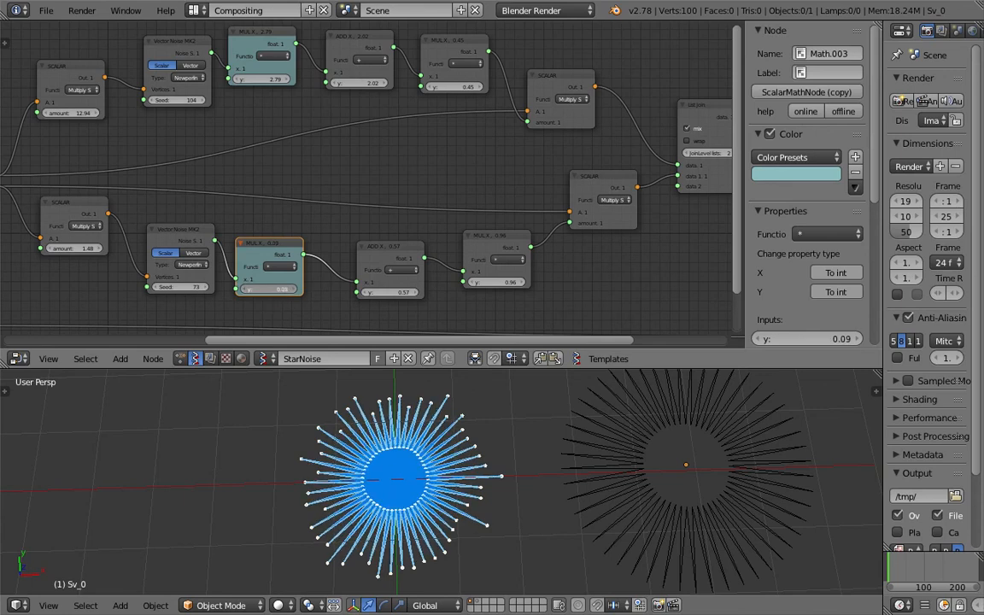
pyautogui.scroll(2, 279, 292)
pyautogui.moveTo(278, 292); pyautogui.dragTo(306, 276, button='middle')
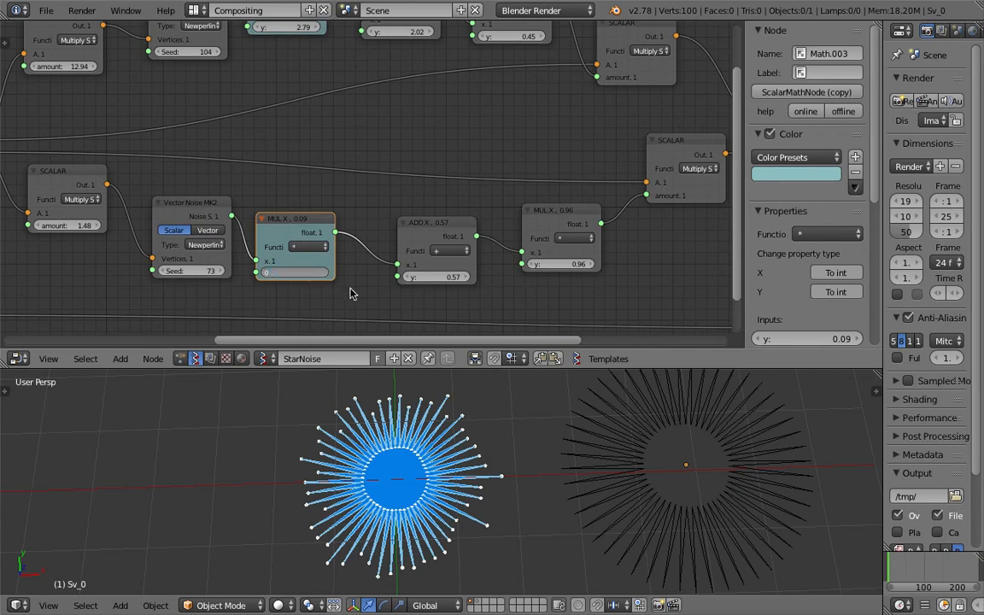
pyautogui.press('Return')
# Set the lower chain's addition value to 0.72 and its last multiplication value to 1.11, saving the file
pyautogui.moveTo(436, 277); pyautogui.dragTo(462, 277)
pyautogui.moveTo(569, 264)
pyautogui.mouseDown()
pyautogui.moveTo(621, 265)
pyautogui.moveTo(573, 264)
pyautogui.mouseUp()
pyautogui.hotkey('ctrl', 's')
pyautogui.click(567, 271)
pyautogui.moveTo(565, 216); pyautogui.dragTo(548, 219)
# Set the first Scalar amounts to 1.75 in the lower chain and 14.32 in the upper, with upper noise seed 155
pyautogui.moveTo(225, 138); pyautogui.dragTo(387, 145, button='middle')
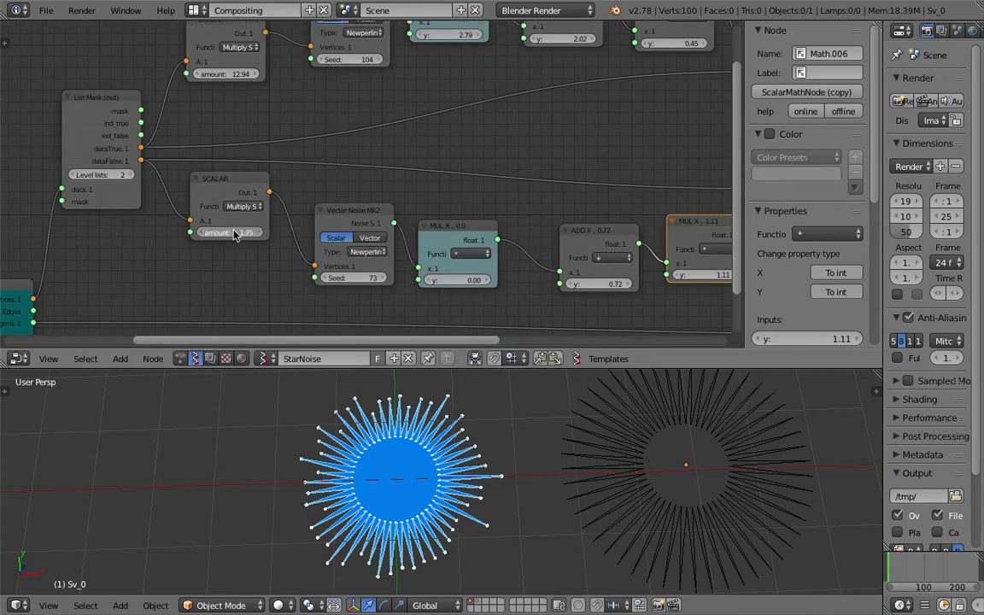
pyautogui.keyDown('shift'); pyautogui.scroll(1, 256, 137); pyautogui.keyUp('shift')
pyautogui.moveTo(229, 91); pyautogui.dragTo(265, 91)
pyautogui.moveTo(366, 75); pyautogui.dragTo(426, 75)
# Shift the integer, doubling math, Circle and List Mask nodes away from the noise chains to make room before the Scalar nodes
pyautogui.moveTo(157, 136); pyautogui.dragTo(363, 108, button='middle')
pyautogui.scroll(-2, 363, 108)
pyautogui.scroll(-3, 363, 111)
pyautogui.click(281, 233)
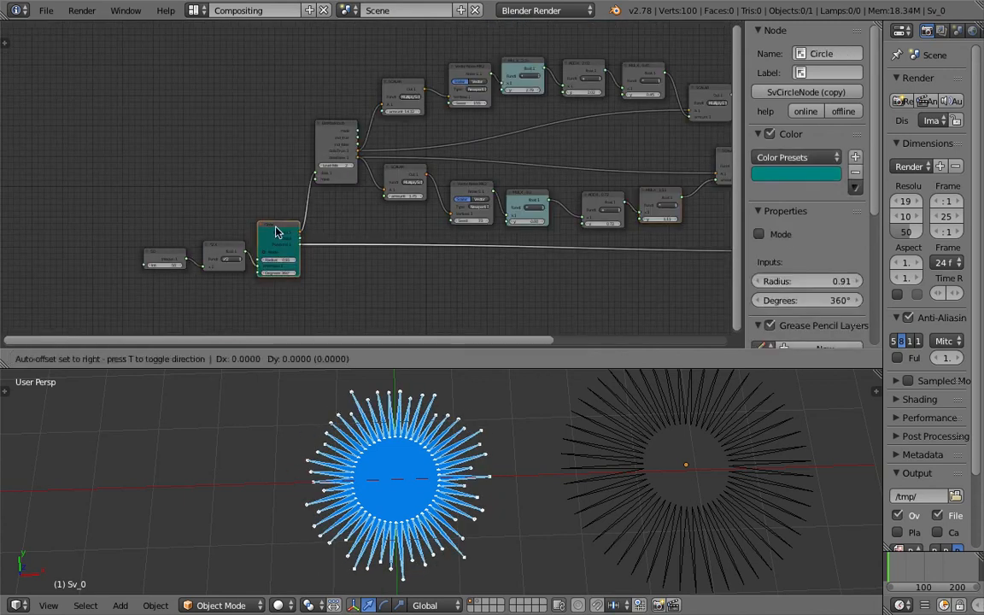
pyautogui.click(158, 257)
pyautogui.moveTo(130, 255); pyautogui.dragTo(102, 249)
pyautogui.moveTo(201, 248); pyautogui.dragTo(167, 248)
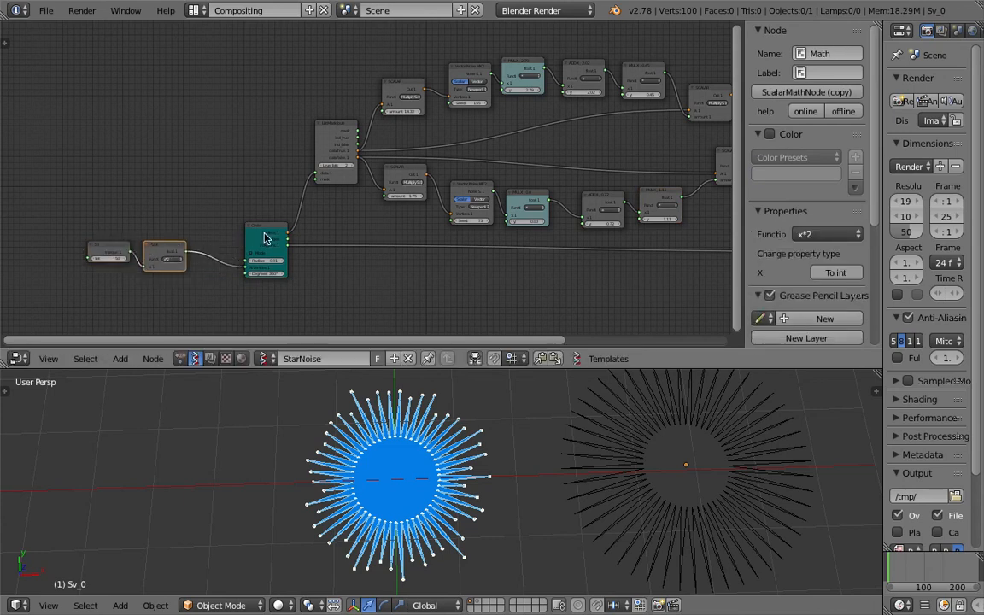
pyautogui.moveTo(261, 236); pyautogui.dragTo(216, 236)
pyautogui.moveTo(302, 153); pyautogui.dragTo(288, 192, button='middle')
pyautogui.scroll(2, 288, 192)
pyautogui.moveTo(314, 164); pyautogui.dragTo(263, 171)
# Insert a Vector Math MK2 node between the List Mask's dataTrue output and the upper Scalar node, with its function set to Add
pyautogui.scroll(3, 254, 110)
pyautogui.hotkey('ctrl', 'space')
pyautogui.write('vector m')
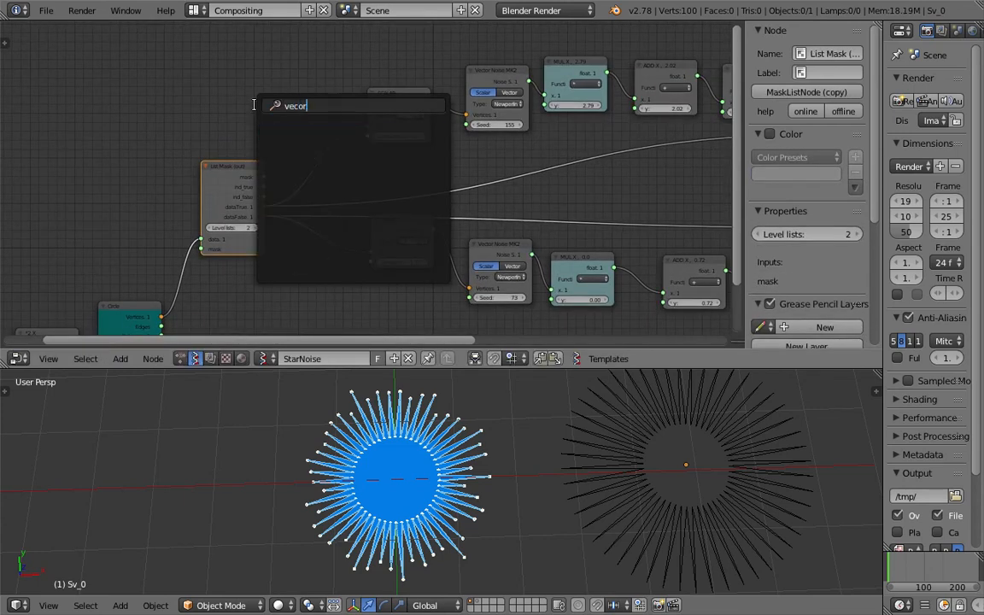
pyautogui.press('Down')
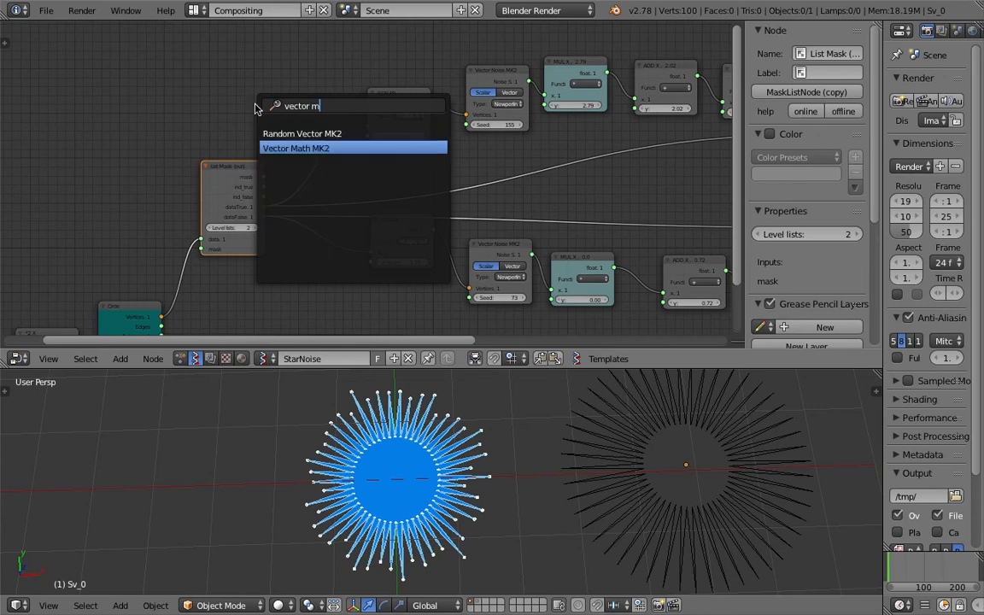
pyautogui.press('Return')
pyautogui.click(274, 147)
pyautogui.scroll(1, 274, 147)
pyautogui.click(331, 127)
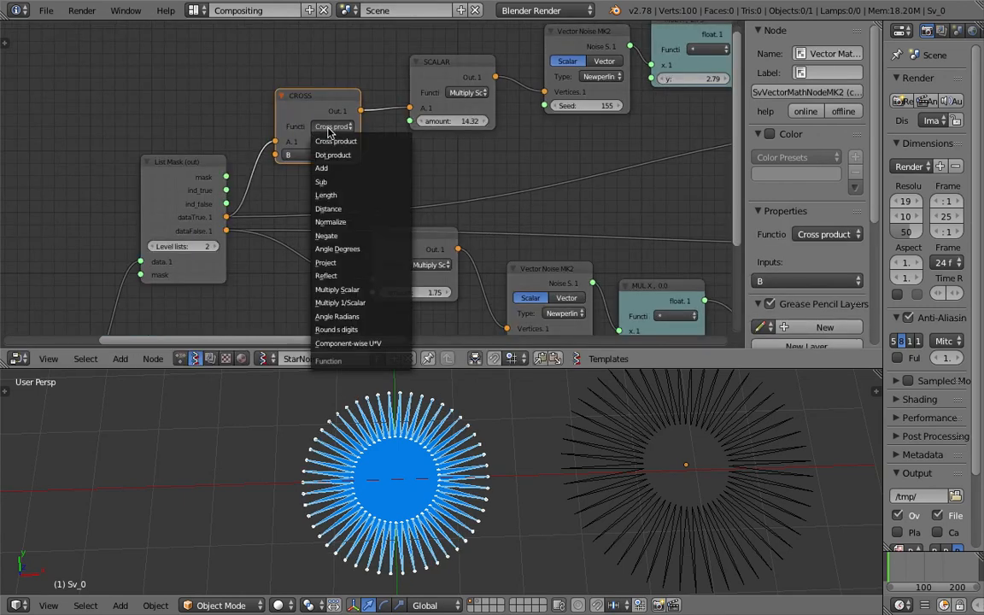
pyautogui.click(329, 168)
pyautogui.moveTo(168, 85); pyautogui.dragTo(201, 91, button='middle')
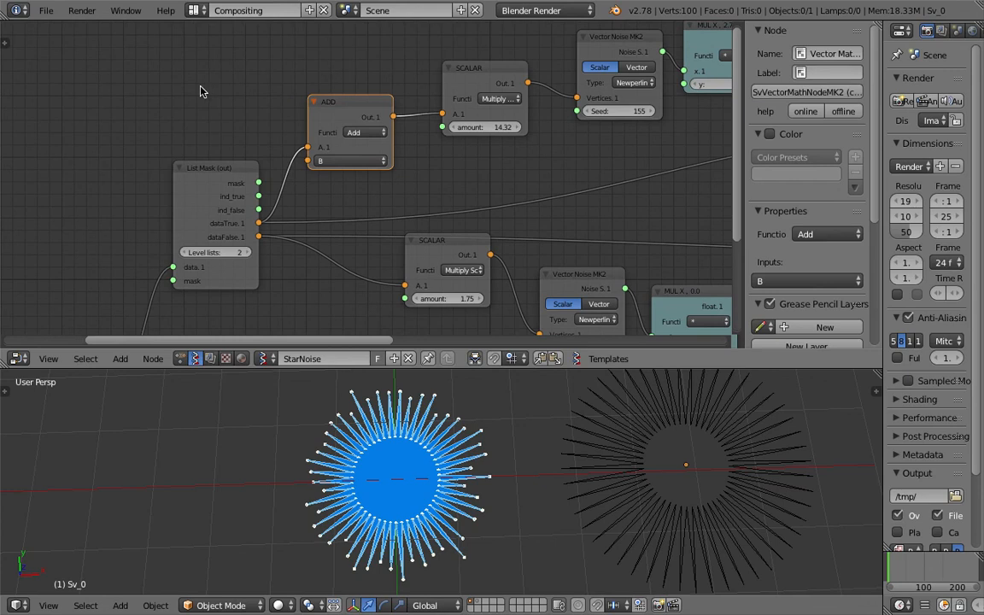
# Add a Vector In node feeding the Add node's B input, with X 0.900, Y 0.810 and Z 0.330
pyautogui.click(352, 161)
pyautogui.hotkey('shift', 'a')
pyautogui.click(225, 92)
pyautogui.write('vec')
pyautogui.click(249, 135)
pyautogui.click(175, 64)
pyautogui.moveTo(233, 81); pyautogui.dragTo(309, 162)
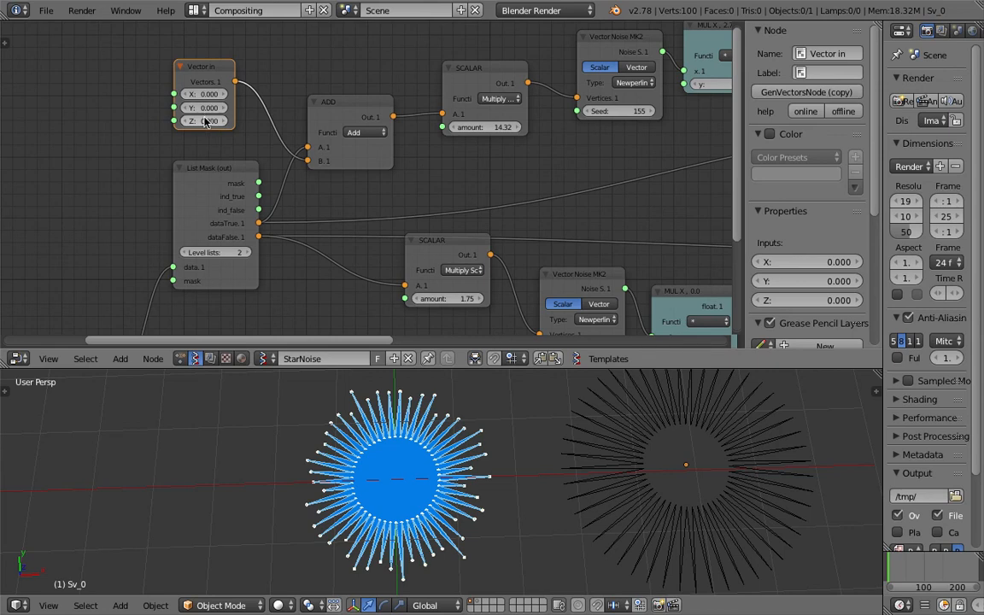
pyautogui.moveTo(204, 94); pyautogui.dragTo(239, 124)
# Add a scalar Math node ahead of the Vector In node
pyautogui.moveTo(127, 107); pyautogui.dragTo(182, 108, button='middle')
pyautogui.hotkey('alt', 'space')
pyautogui.write('math')
pyautogui.press('Return')
pyautogui.click(107, 111)
pyautogui.moveTo(151, 109); pyautogui.dragTo(255, 106, button='middle')
# Add a Frame Info node, link its Current Frame to the Math node's x and the Math output to the Vector In's Z
pyautogui.hotkey('alt', 'space')
pyautogui.write('fram')
pyautogui.press('Down')
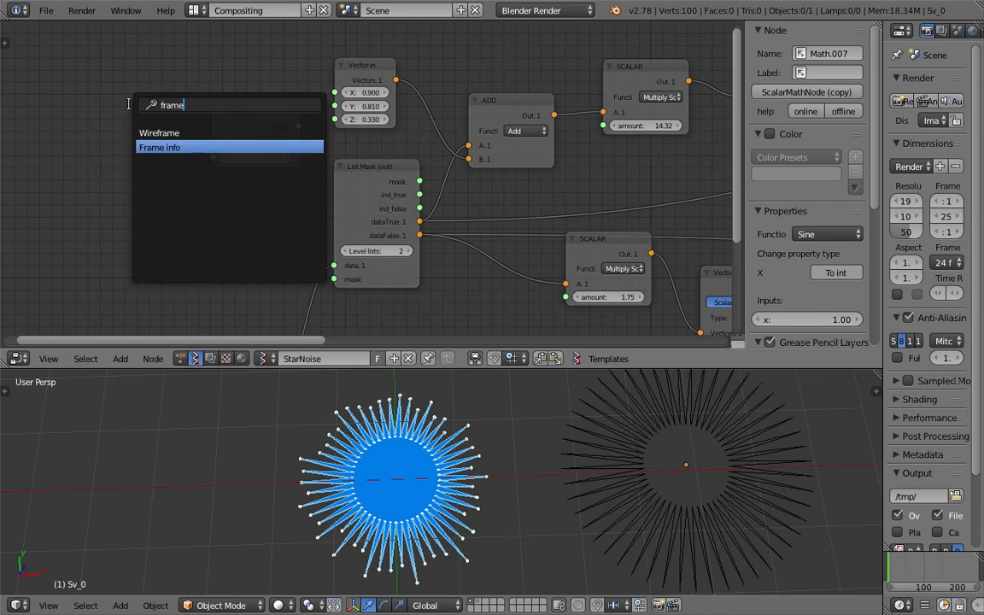
pyautogui.press('Return')
pyautogui.click(34, 109)
pyautogui.moveTo(121, 126); pyautogui.dragTo(212, 158)
pyautogui.moveTo(249, 121); pyautogui.dragTo(335, 120)
pyautogui.scroll(1, 96, 152)
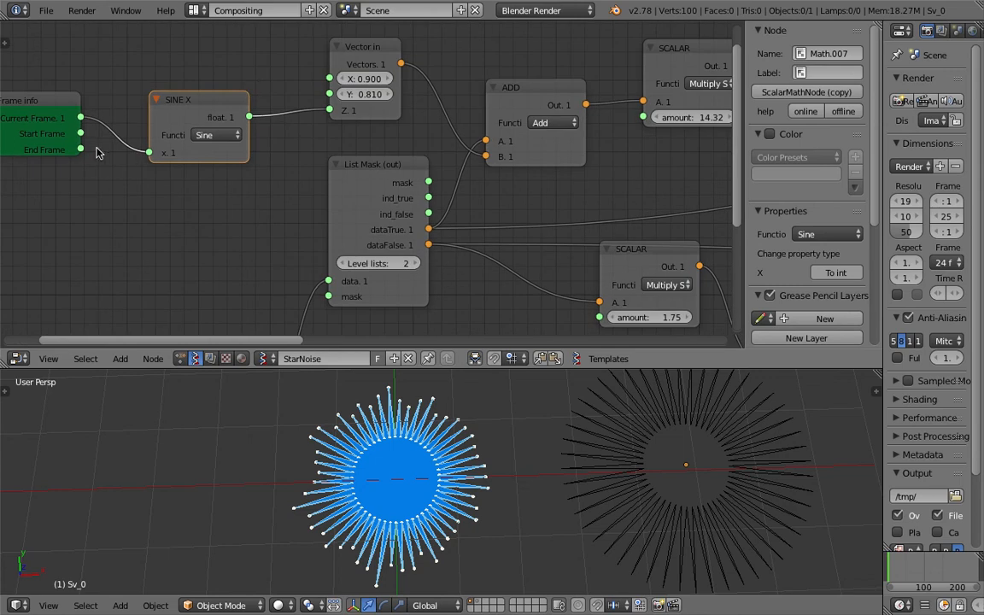
# Change the frame-driven Math node to multiplication by 0.2 and play the animation
pyautogui.click(191, 143)
pyautogui.click(271, 337)
pyautogui.click(216, 170)
pyautogui.write('0.2')
pyautogui.press('Return')
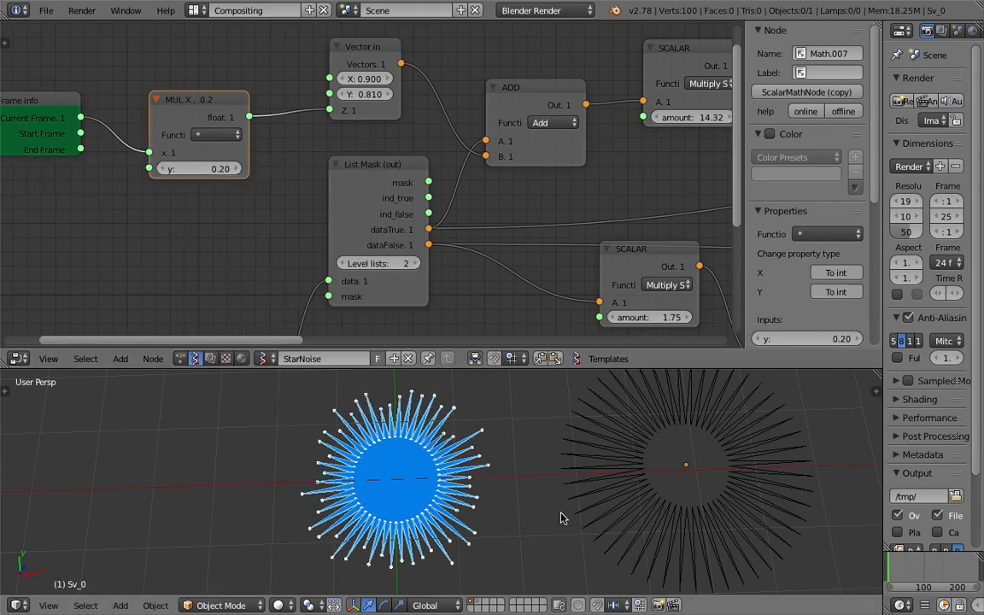
pyautogui.hotkey('alt', 'a')
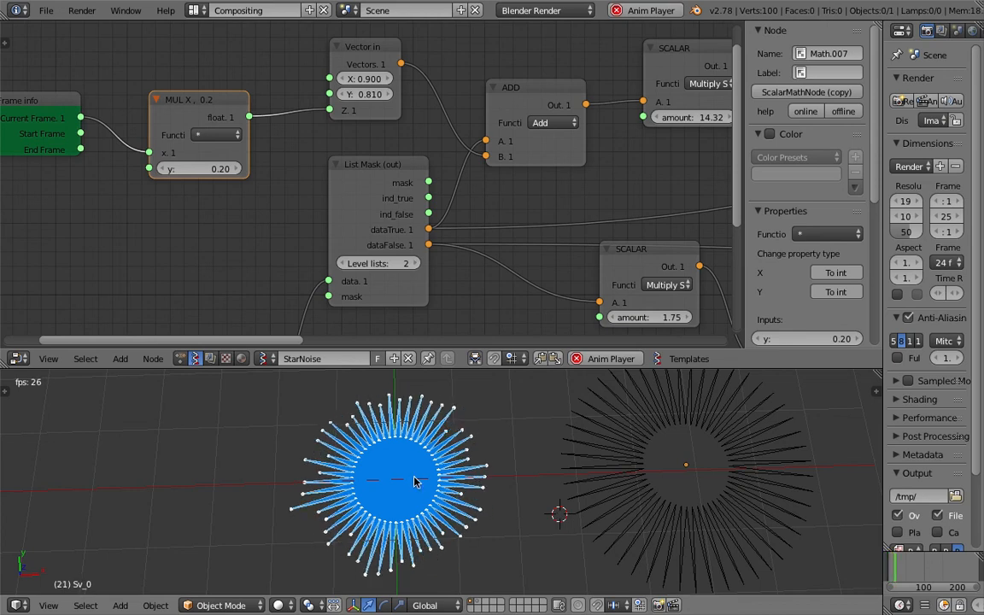
# Slow the noise animation by lowering the frame multiplier through 0.02 and 0.01 to 0.006 during playback
pyautogui.click(214, 167)
pyautogui.write('0.02')
pyautogui.press('Return')
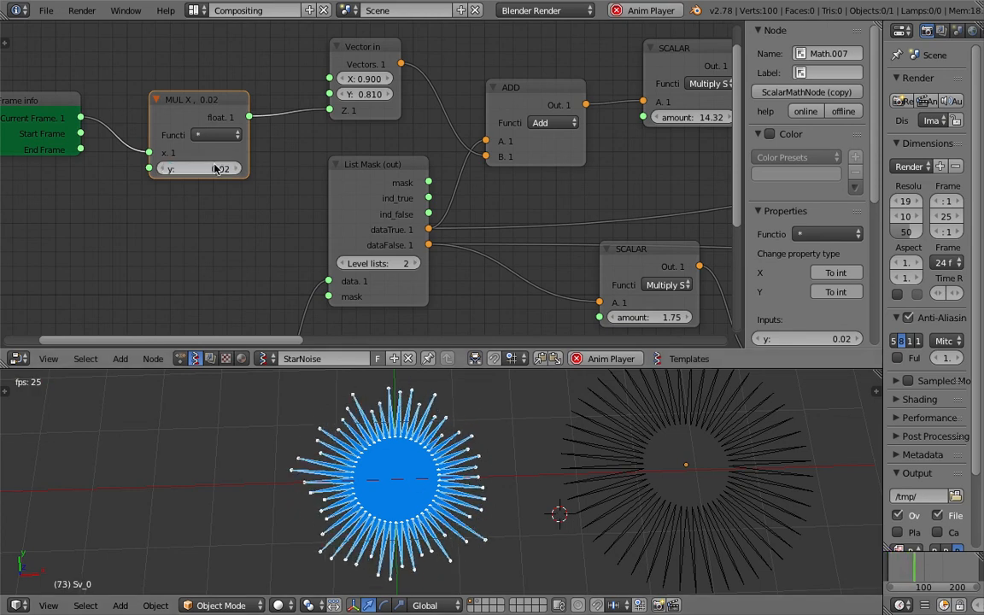
pyautogui.click(213, 167)
pyautogui.write('0.01')
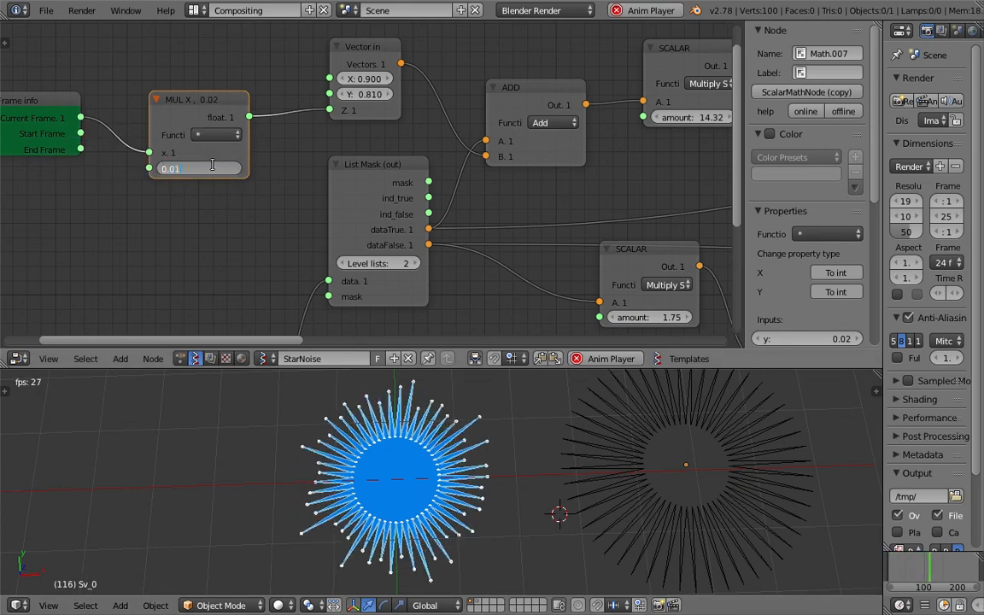
pyautogui.write('.01')
pyautogui.press('Return')
pyautogui.click(214, 167)
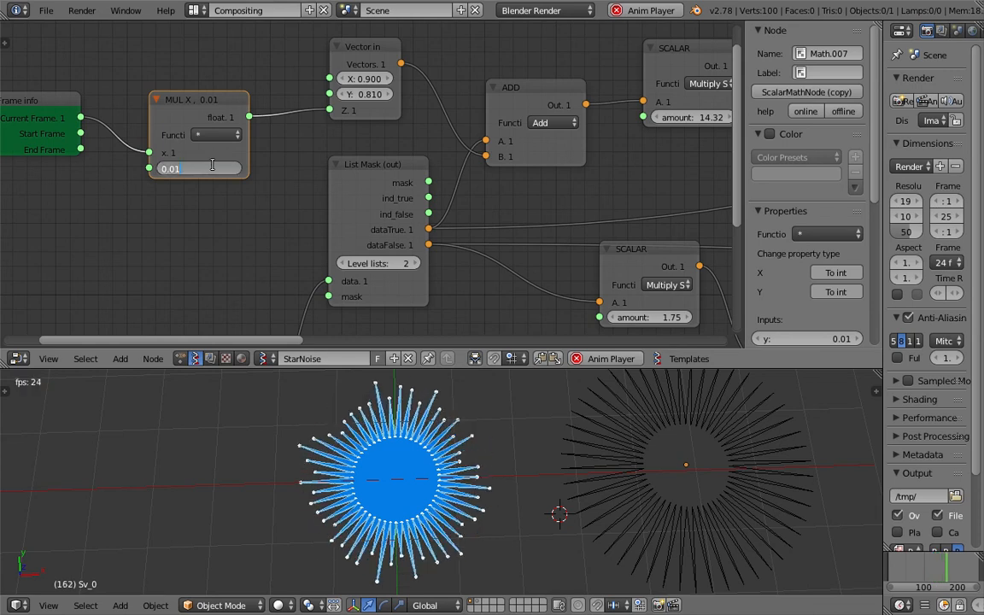
pyautogui.write('0.006')
pyautogui.press('Return')
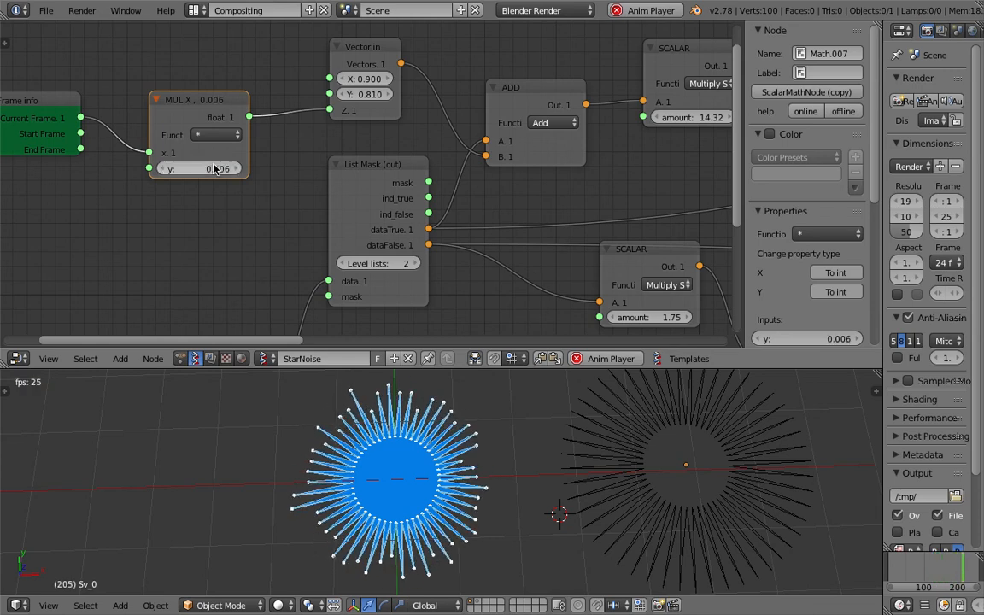
# Set the lower chain's addition value to 0.45 and its last multiplication value to 1.32 while the animation plays
pyautogui.moveTo(481, 446); pyautogui.dragTo(507, 466, button='middle')
pyautogui.press('a')
pyautogui.press('a')
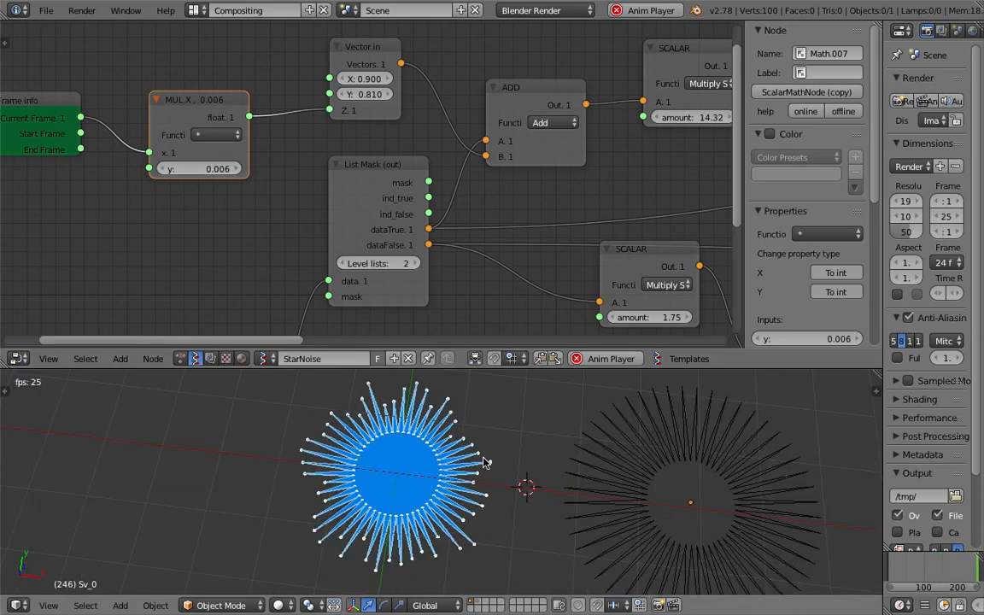
pyautogui.moveTo(488, 184); pyautogui.dragTo(427, 173, button='middle')
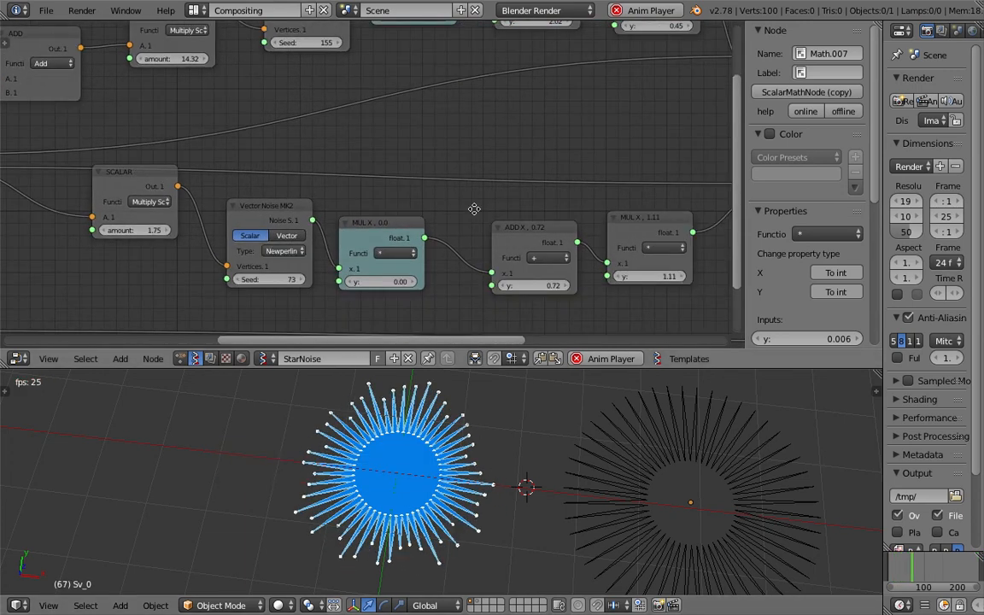
pyautogui.moveTo(474, 208); pyautogui.dragTo(445, 212, button='middle')
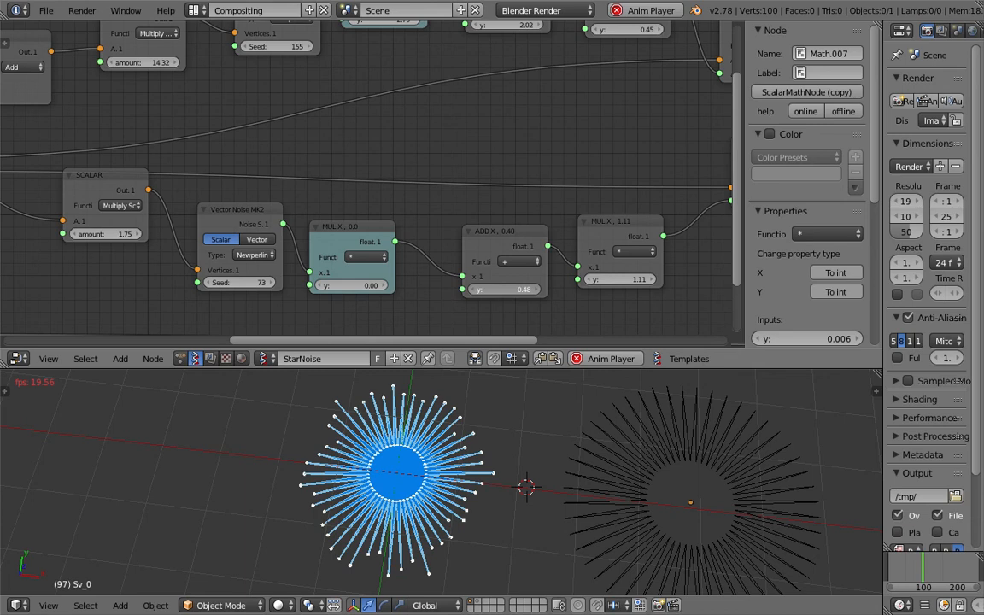
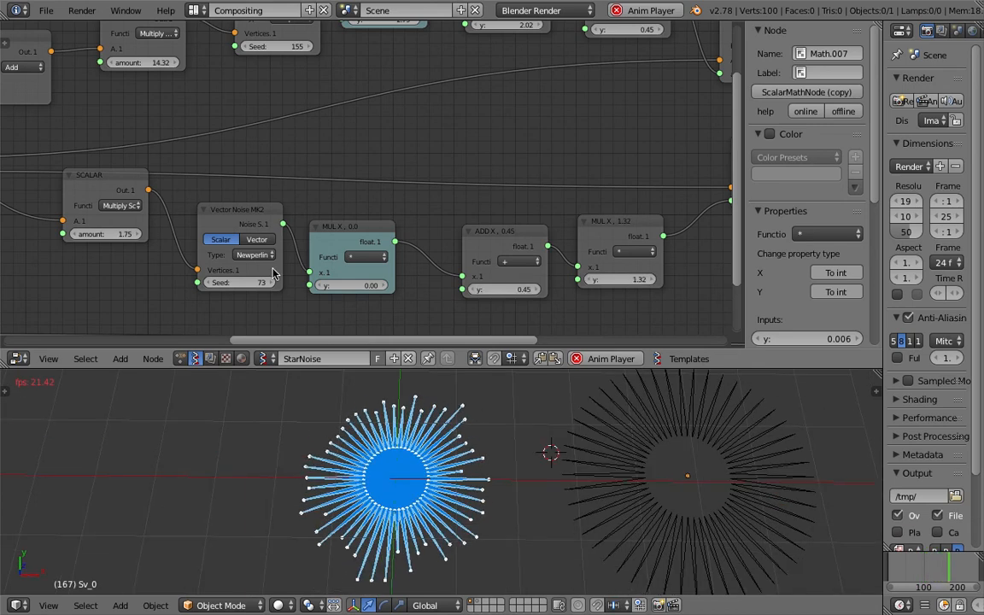
# Save the project to the Desktop as a new sv_star version, and stop playback before saving over it again
pyautogui.click(46, 11)
pyautogui.click(122, 143)
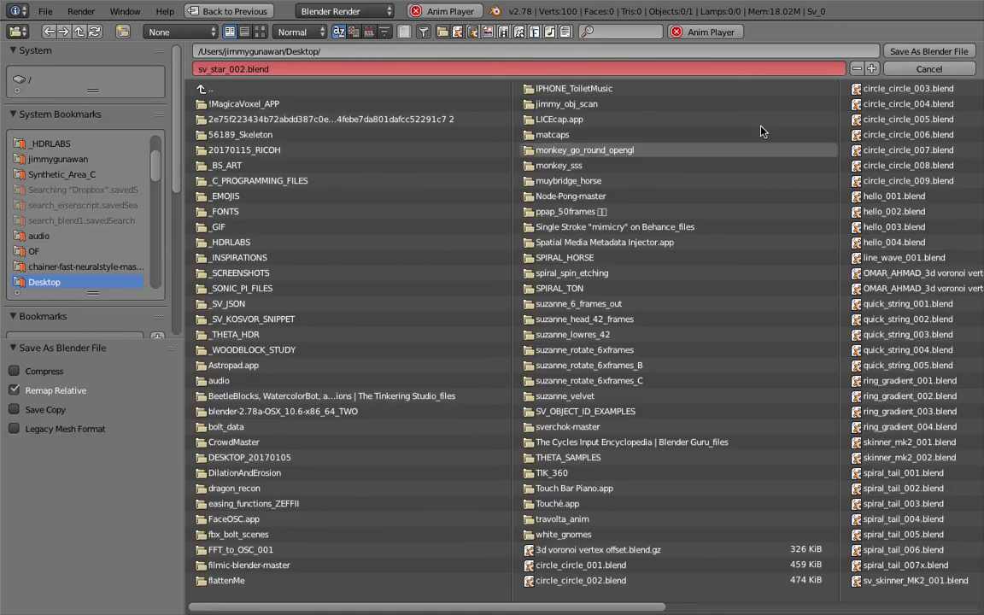
pyautogui.click(899, 48)
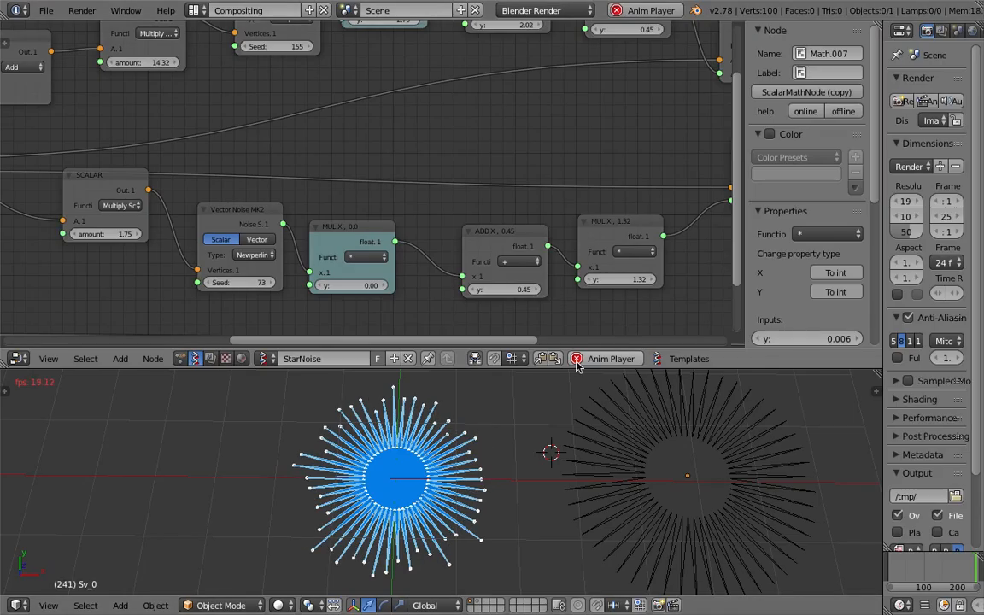
pyautogui.click(46, 10)
pyautogui.click(109, 92)
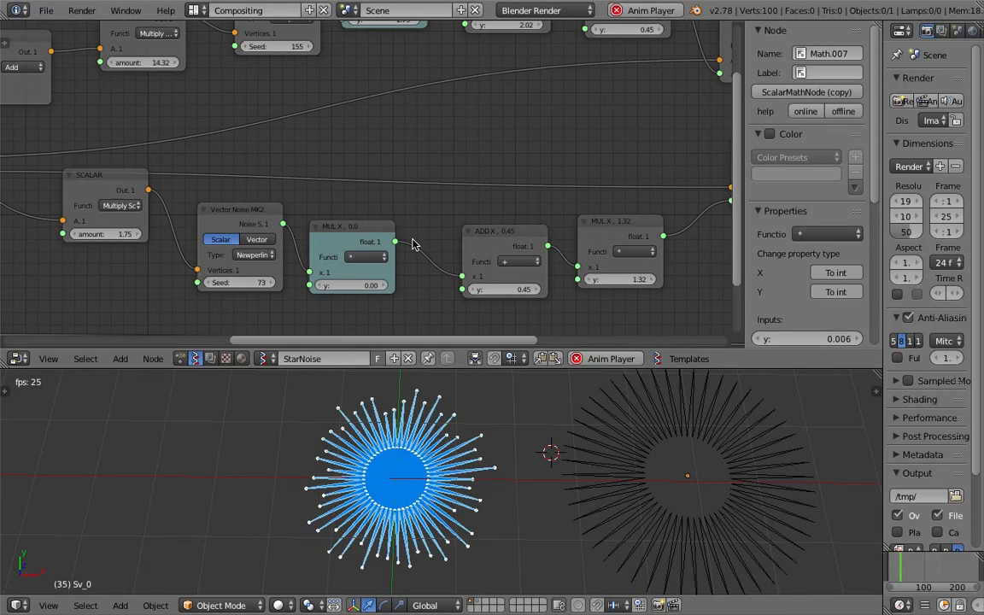
pyautogui.hotkey('ctrl', 's')
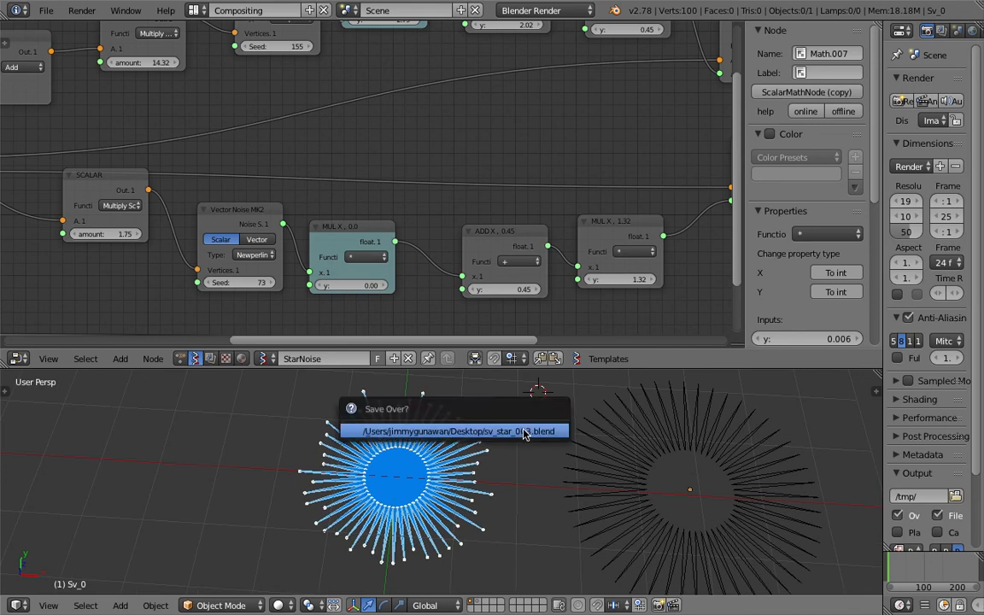
pyautogui.hotkey('ctrl', 's')
pyautogui.click(439, 457)
pyautogui.moveTo(318, 117); pyautogui.dragTo(468, 176, button='middle')
pyautogui.moveTo(408, 197); pyautogui.dragTo(450, 213, button='middle')
pyautogui.hotkey('ctrl', 's')
pyautogui.click(450, 213)
# Reposition the upper chain's Scalar, noise and math nodes to space them out more evenly
pyautogui.moveTo(281, 151); pyautogui.dragTo(345, 138, button='middle')
pyautogui.moveTo(424, 104); pyautogui.dragTo(406, 90)
pyautogui.moveTo(420, 89); pyautogui.dragTo(250, 106, button='middle')
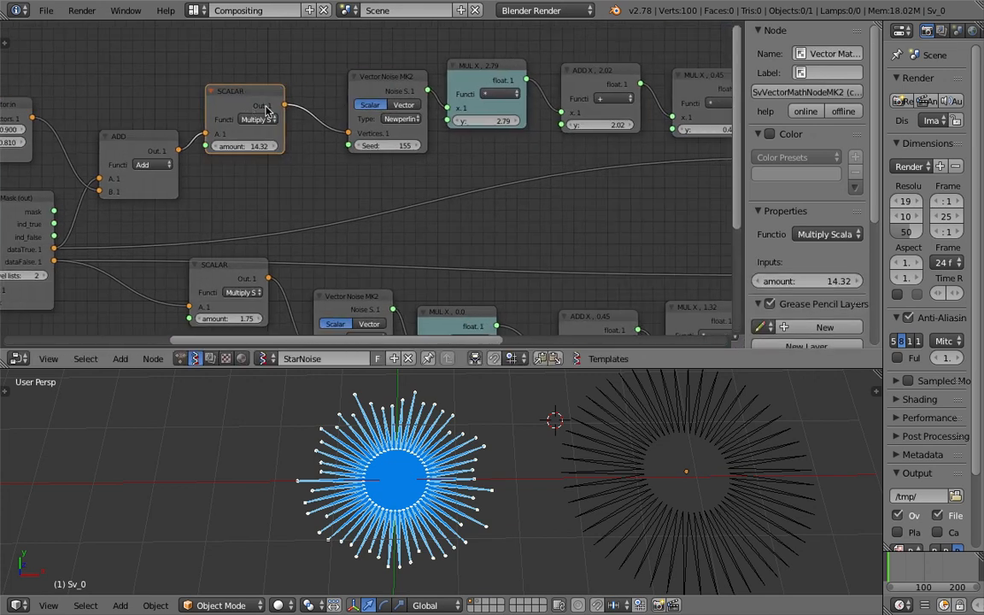
pyautogui.moveTo(403, 95); pyautogui.dragTo(370, 94)
pyautogui.moveTo(370, 94); pyautogui.dragTo(394, 128, button='middle')
pyautogui.moveTo(453, 152); pyautogui.dragTo(397, 151, button='middle')
pyautogui.moveTo(450, 104); pyautogui.dragTo(441, 100)
pyautogui.moveTo(429, 160)
pyautogui.mouseDown(button='middle')
pyautogui.moveTo(305, 155)
pyautogui.moveTo(382, 154)
pyautogui.moveTo(357, 143)
pyautogui.mouseUp(button='middle')
pyautogui.moveTo(595, 135); pyautogui.dragTo(604, 141)
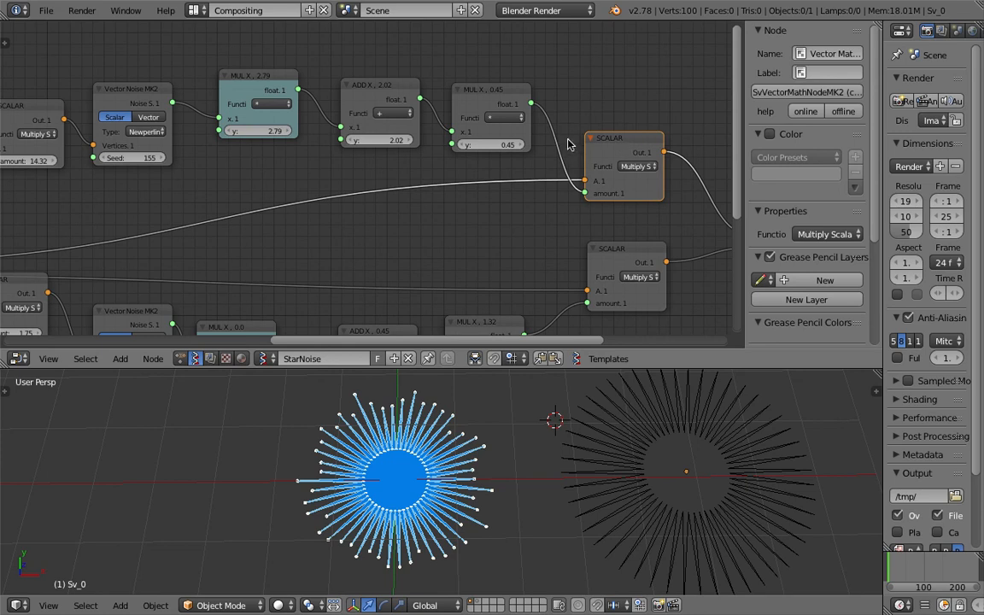
# Cut the link from the upper chain's last multiplication to the final Scalar node and set its amount to 1.06
pyautogui.keyDown('ctrl'); pyautogui.moveTo(578, 127); pyautogui.dragTo(581, 124, button='right'); pyautogui.keyUp('ctrl')
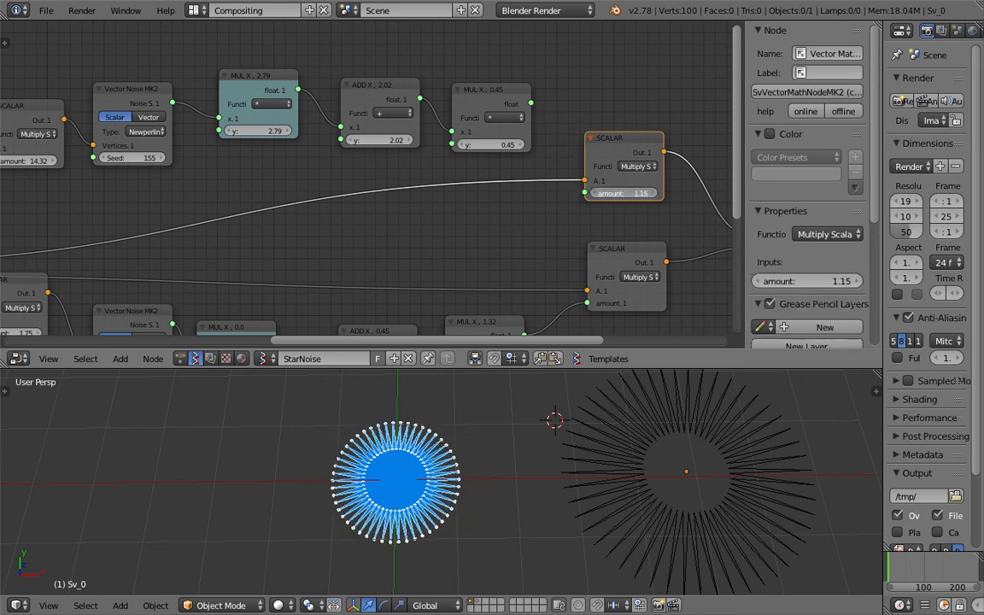
pyautogui.moveTo(626, 193); pyautogui.dragTo(597, 193)
pyautogui.moveTo(617, 193); pyautogui.dragTo(616, 211, button='middle')
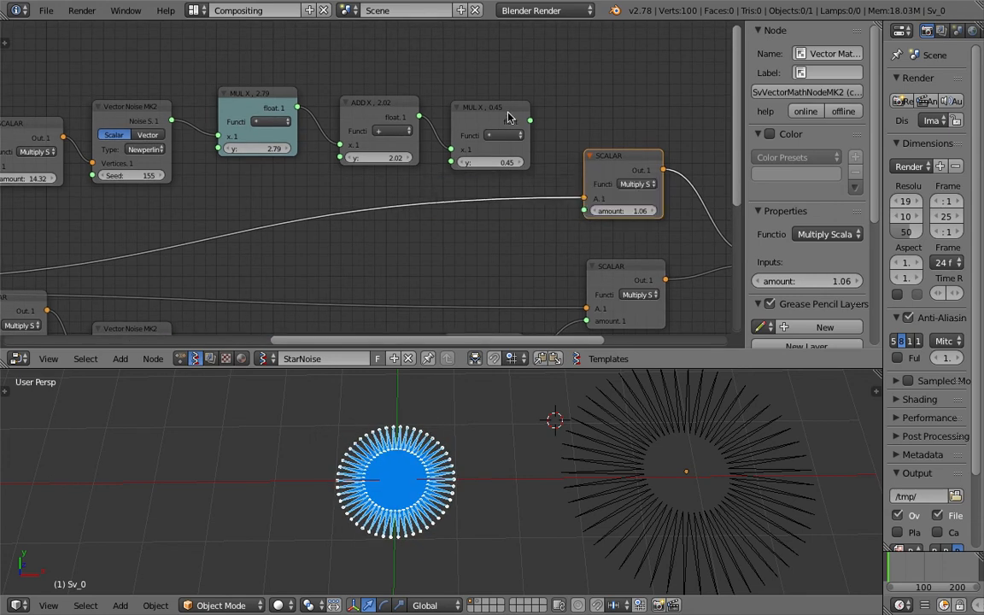
# Move the upper chain's three math nodes away from the final Scalar node to make room between them
pyautogui.moveTo(509, 113); pyautogui.dragTo(505, 99)
pyautogui.moveTo(382, 106); pyautogui.dragTo(378, 55)
pyautogui.moveTo(283, 93); pyautogui.dragTo(275, 64)
pyautogui.moveTo(352, 54); pyautogui.dragTo(332, 62)
pyautogui.moveTo(488, 95); pyautogui.dragTo(459, 91)
pyautogui.moveTo(535, 115); pyautogui.dragTo(483, 129, button='middle')
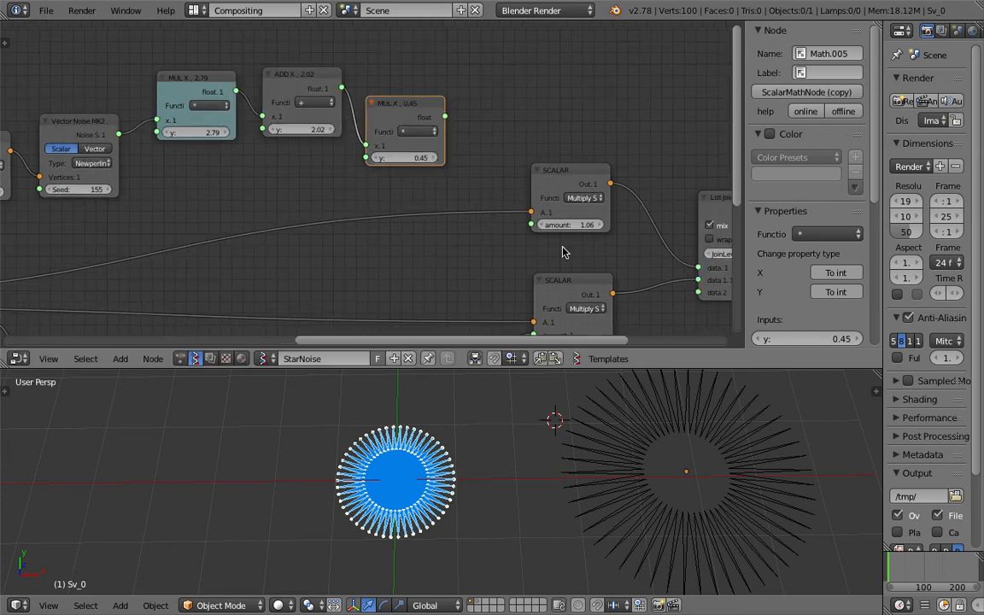
pyautogui.moveTo(574, 233); pyautogui.dragTo(478, 147)
pyautogui.scroll(2, 445, 121)
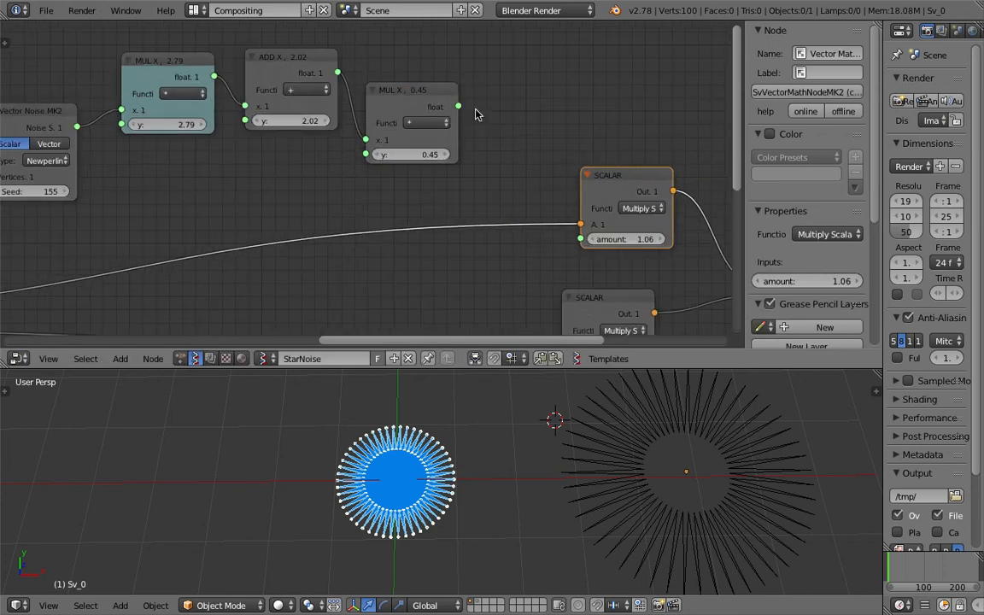
# Insert a Sine Math node between the upper chain's last multiplication and the final Scalar node's amount input
pyautogui.hotkey('shift', 'a')
pyautogui.click(547, 103)
pyautogui.write('math')
pyautogui.press('Down')
pyautogui.press('Return')
pyautogui.click(504, 60)
pyautogui.moveTo(458, 98); pyautogui.dragTo(505, 117)
pyautogui.moveTo(596, 84); pyautogui.dragTo(580, 231)
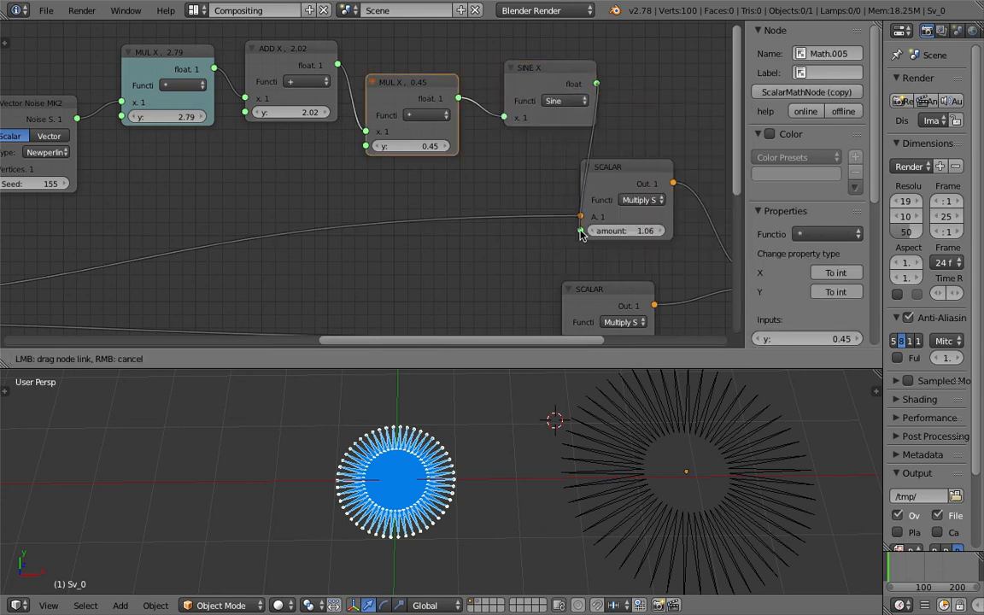
pyautogui.scroll(2, 505, 450)
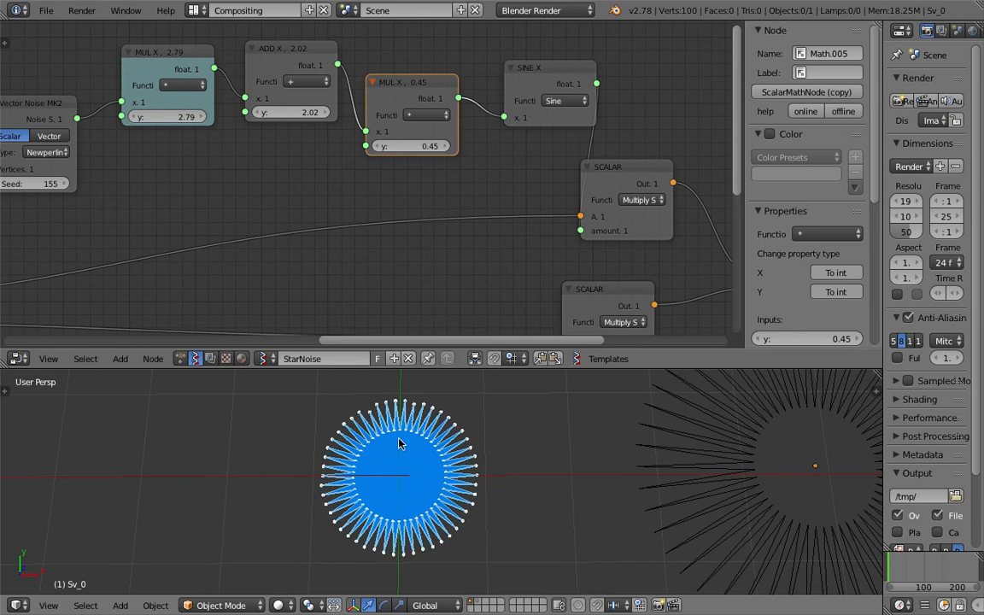
# Shift the Sine node closer to the chain and set the upper chain's last multiplication value to 0.60
pyautogui.moveTo(571, 118); pyautogui.dragTo(520, 139, button='middle')
pyautogui.moveTo(497, 94); pyautogui.dragTo(474, 99)
pyautogui.moveTo(474, 140); pyautogui.dragTo(502, 136, button='middle')
pyautogui.moveTo(400, 162); pyautogui.dragTo(430, 164)
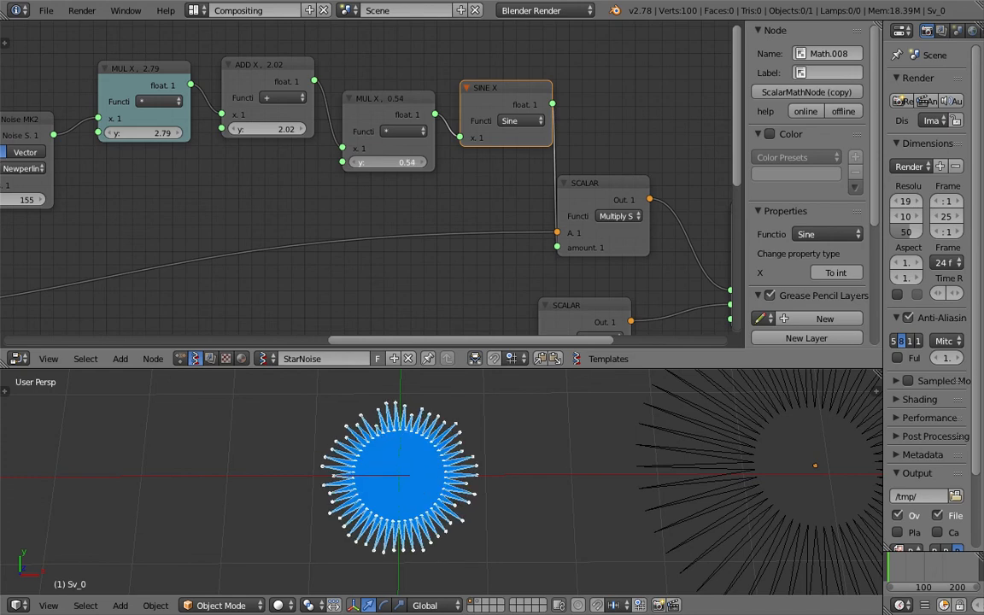
pyautogui.moveTo(430, 165)
pyautogui.mouseDown()
pyautogui.moveTo(468, 165)
pyautogui.moveTo(449, 165)
pyautogui.mouseUp()
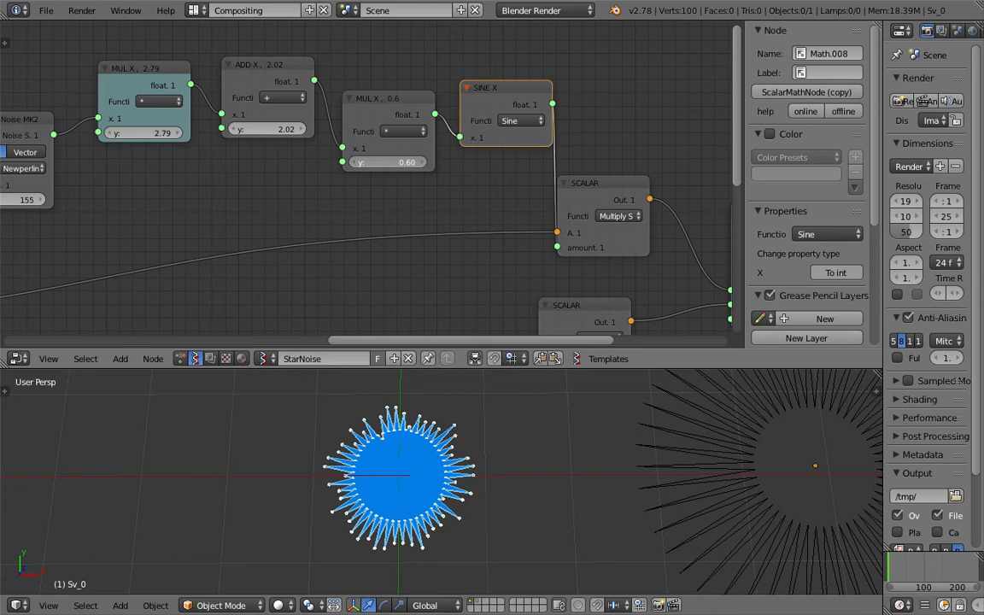
# Set the upper chain's first multiplication value to 0.60 and its last multiplication value to 0.96
pyautogui.moveTo(205, 147); pyautogui.dragTo(314, 147, button='middle')
pyautogui.click(269, 132)
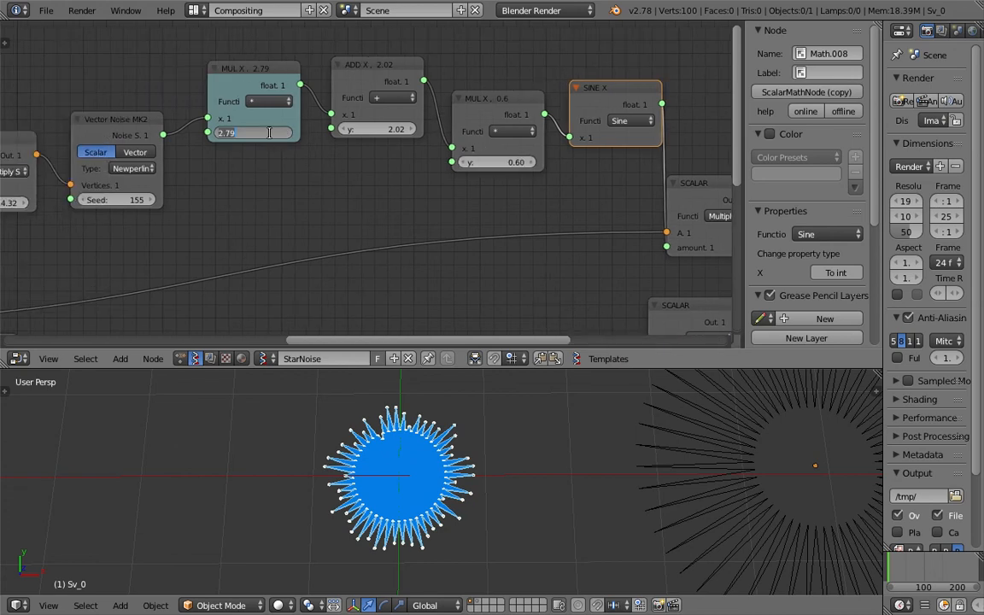
pyautogui.write('0')
pyautogui.press('Return')
pyautogui.moveTo(490, 162); pyautogui.dragTo(530, 161)
pyautogui.moveTo(598, 162); pyautogui.dragTo(574, 162)
pyautogui.moveTo(269, 133); pyautogui.dragTo(308, 145)
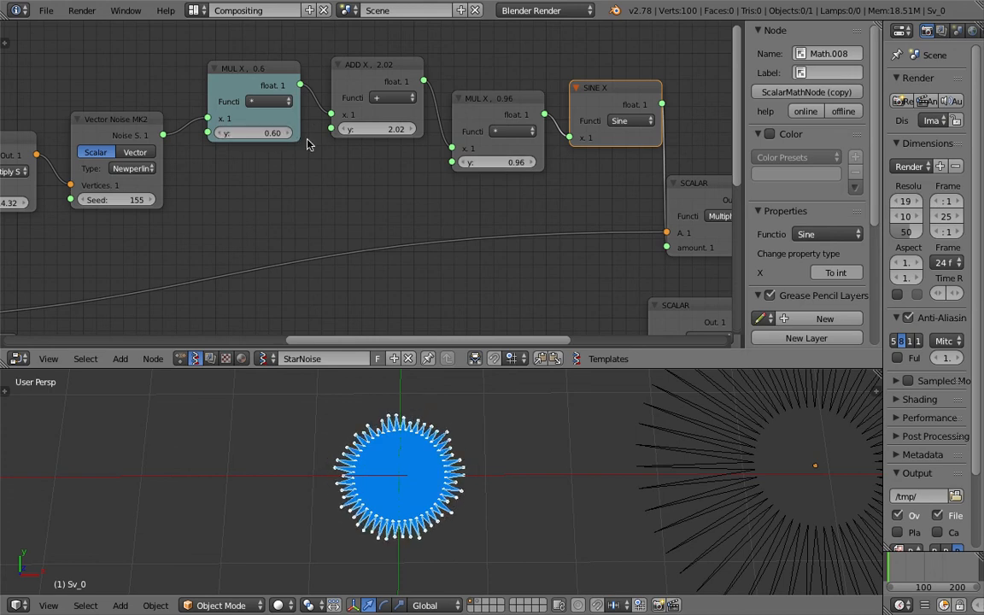
# Cut the link between the last multiplication and Sine nodes, and move the Sine node down beside the final Scalar
pyautogui.scroll(-1, 369, 171)
pyautogui.moveTo(501, 114)
pyautogui.mouseDown()
pyautogui.moveTo(483, 91)
pyautogui.moveTo(497, 105)
pyautogui.mouseUp()
pyautogui.keyDown('ctrl'); pyautogui.moveTo(539, 90); pyautogui.dragTo(525, 153, button='right'); pyautogui.keyUp('ctrl')
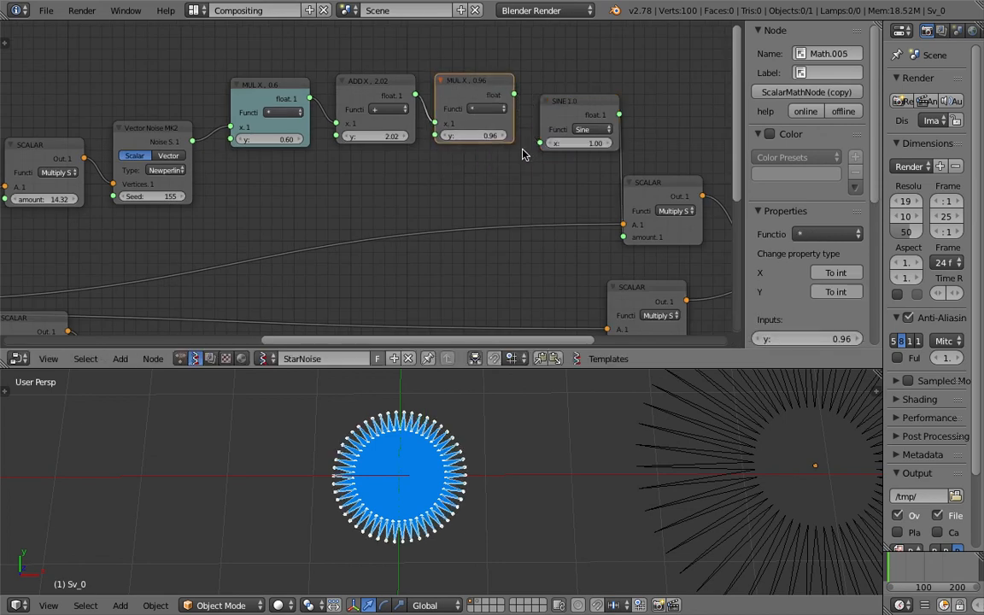
pyautogui.moveTo(562, 105); pyautogui.dragTo(555, 150)
pyautogui.moveTo(497, 174); pyautogui.dragTo(545, 184, button='middle')
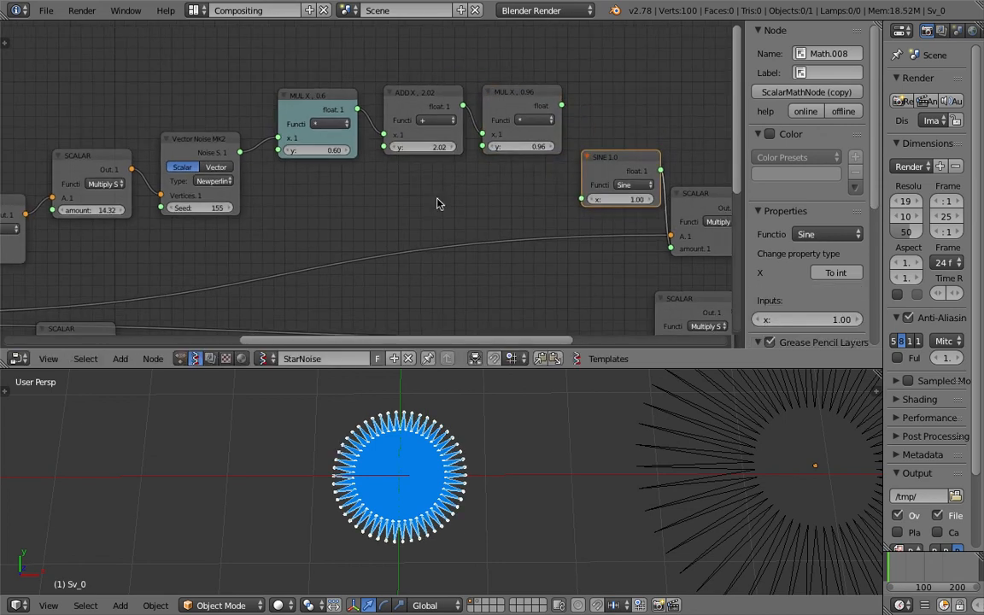
pyautogui.scroll(-1, 324, 207)
pyautogui.moveTo(279, 209); pyautogui.dragTo(361, 207, button='middle')
pyautogui.scroll(-1, 564, 194)
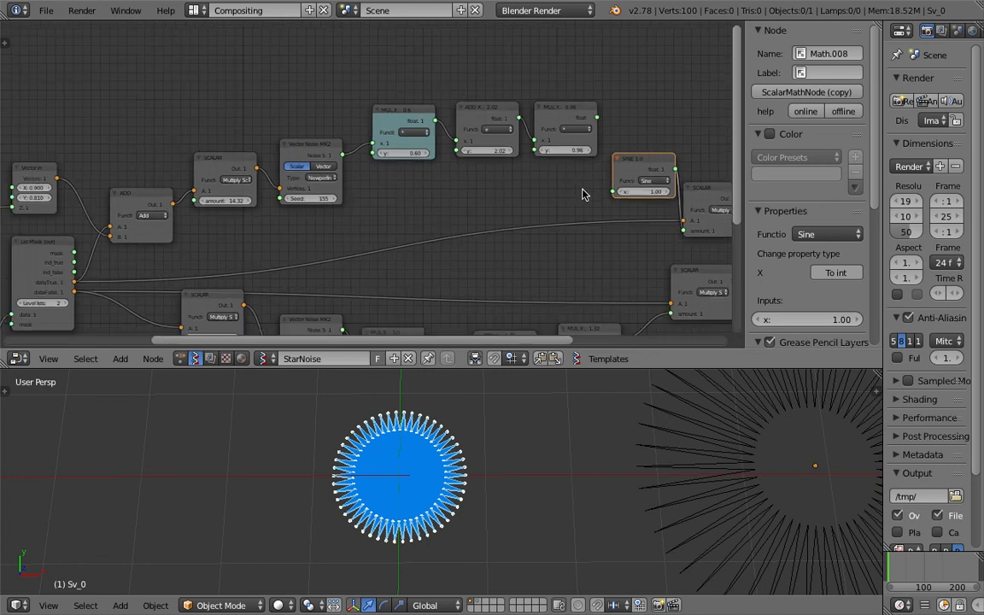
# Hide the node editor's properties sidebar and add a Range Float node above the upper math chain
pyautogui.moveTo(748, 149); pyautogui.dragTo(787, 149)
pyautogui.press('n')
pyautogui.scroll(1, 621, 147)
pyautogui.moveTo(613, 104); pyautogui.dragTo(542, 151, button='middle')
pyautogui.scroll(1, 496, 92)
pyautogui.press('space')
pyautogui.write('range')
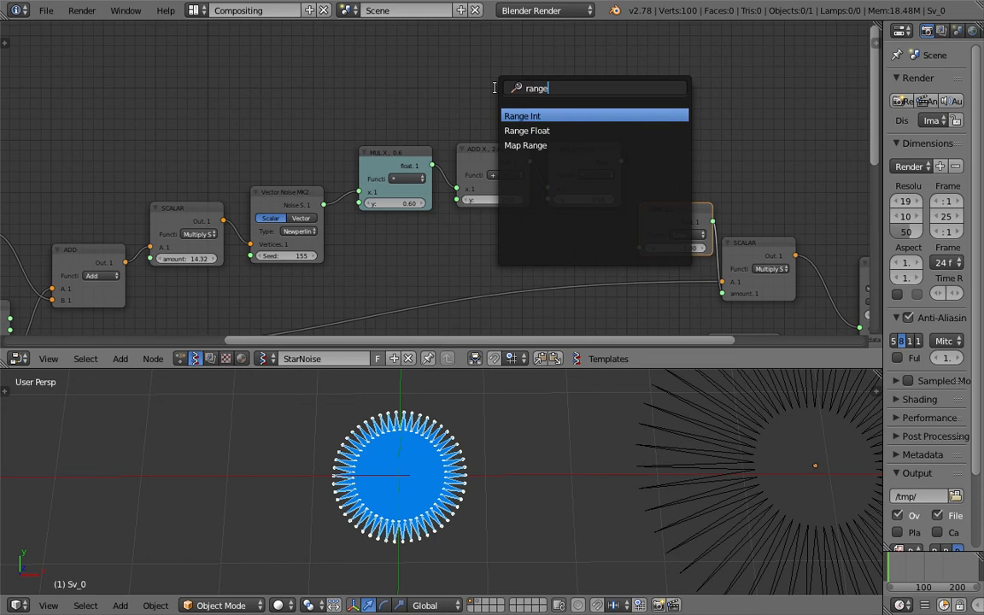
pyautogui.press('Down')
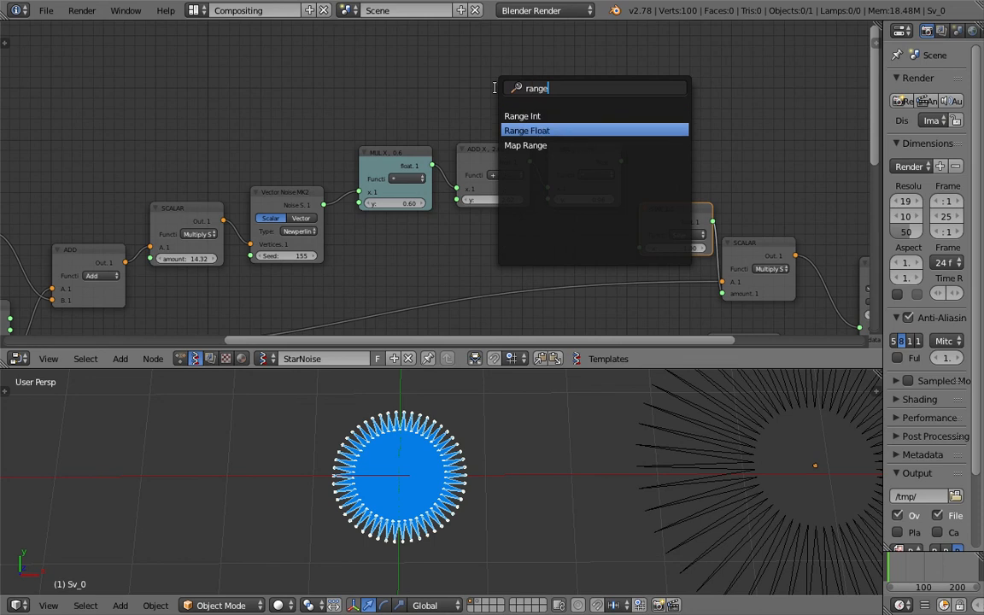
pyautogui.press('Return')
pyautogui.click(502, 53)
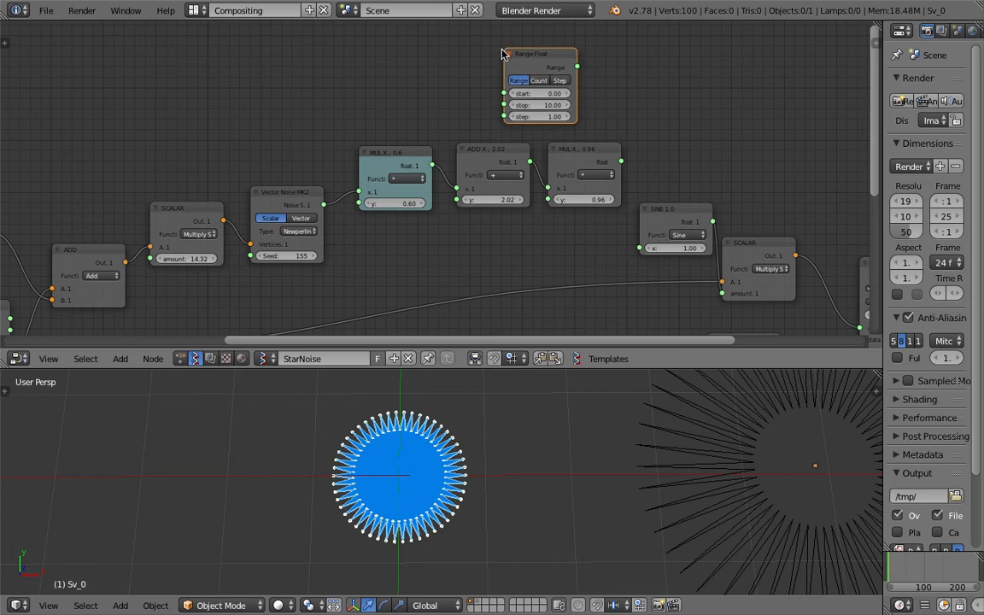
# Switch the Range Float node to Count mode
pyautogui.moveTo(498, 102); pyautogui.dragTo(527, 92, button='middle')
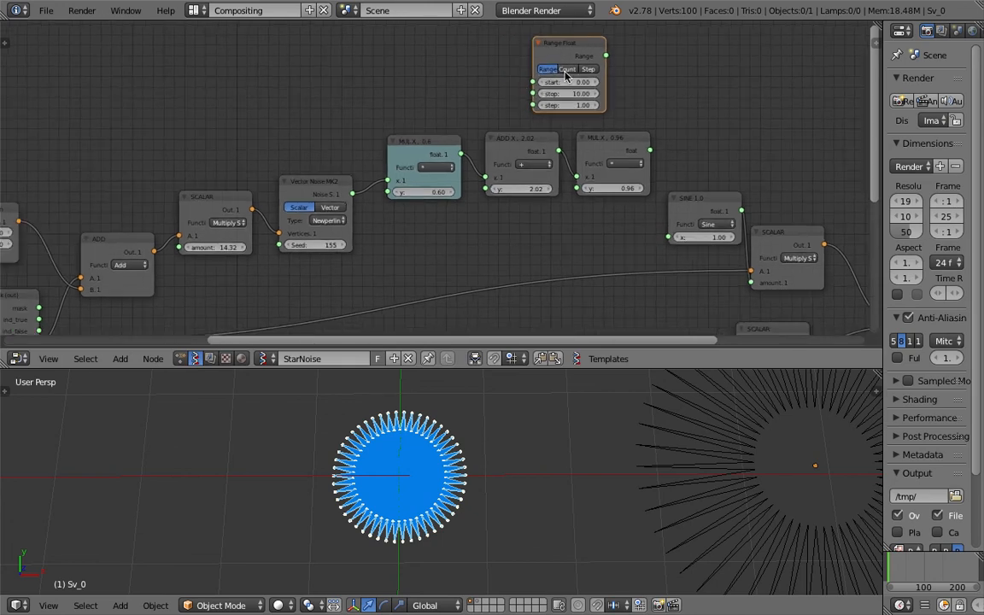
pyautogui.moveTo(417, 78); pyautogui.dragTo(479, 75, button='middle')
pyautogui.moveTo(229, 245); pyautogui.dragTo(280, 209, button='middle')
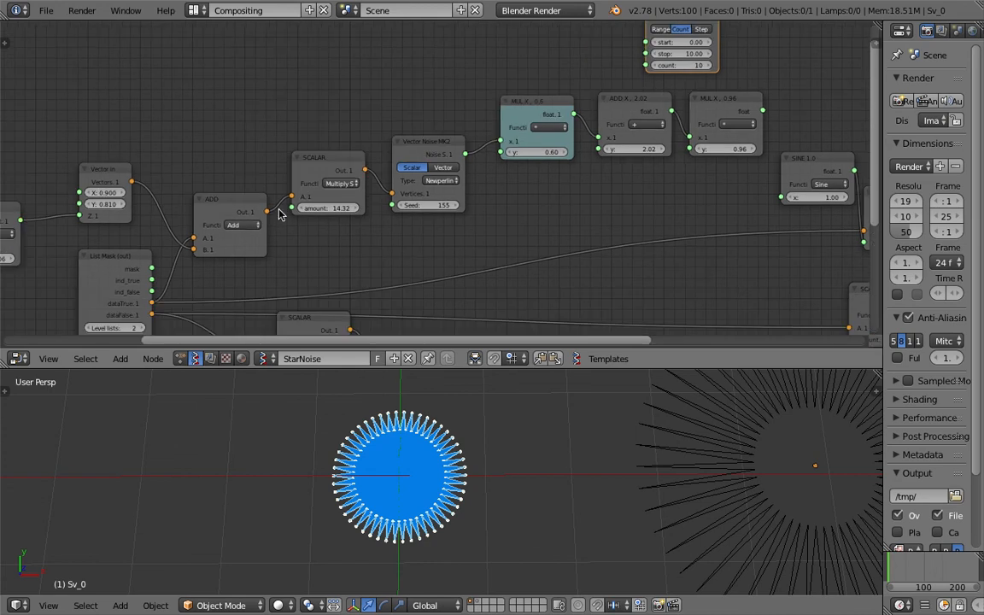
# Add a List Length node above the noise chain and feed it the List Mask node's dataTrue output
pyautogui.scroll(-1, 183, 269)
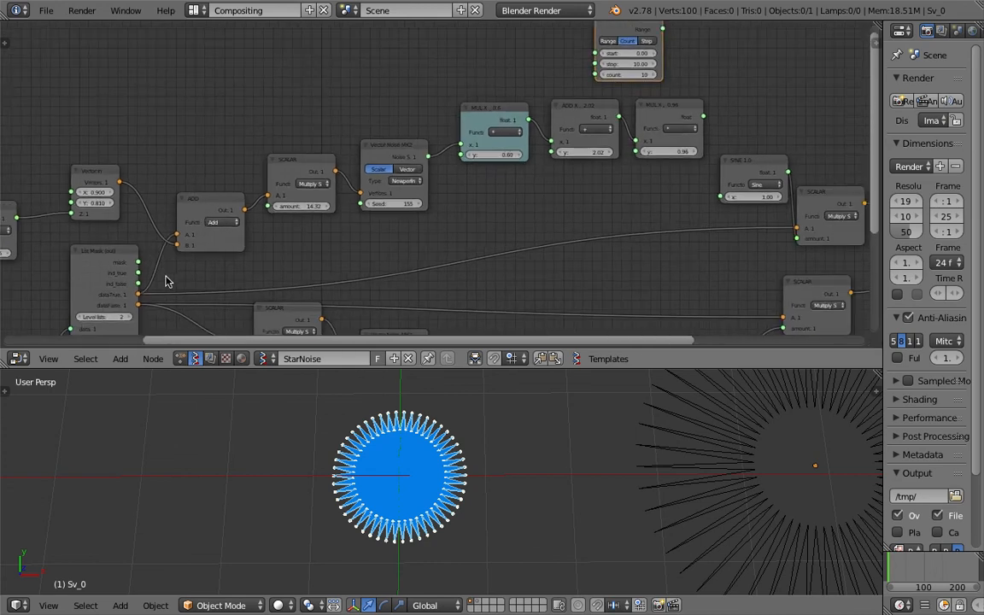
pyautogui.moveTo(140, 294); pyautogui.dragTo(205, 284)
pyautogui.hotkey('alt', 'space')
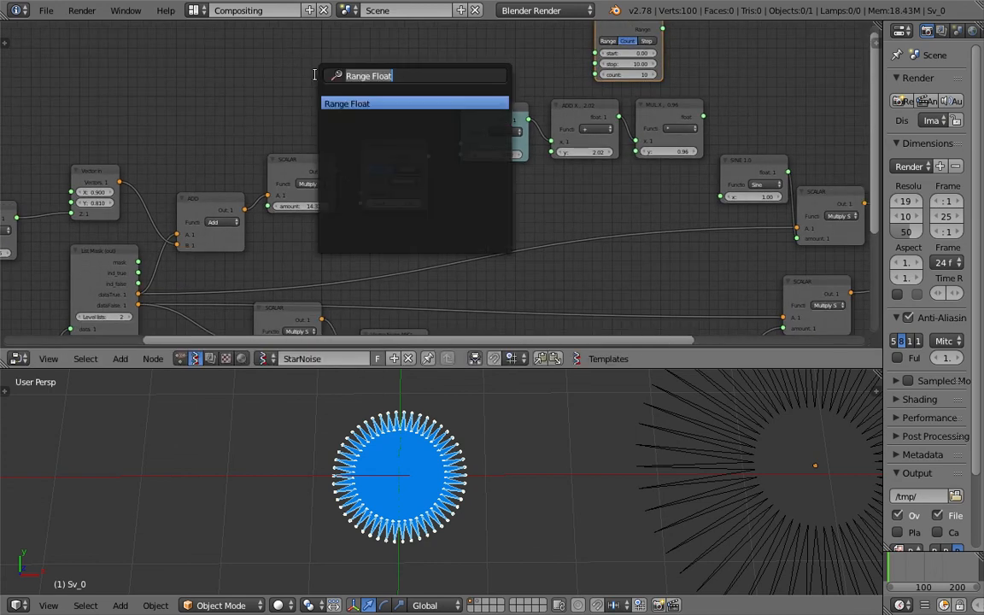
pyautogui.write('list len')
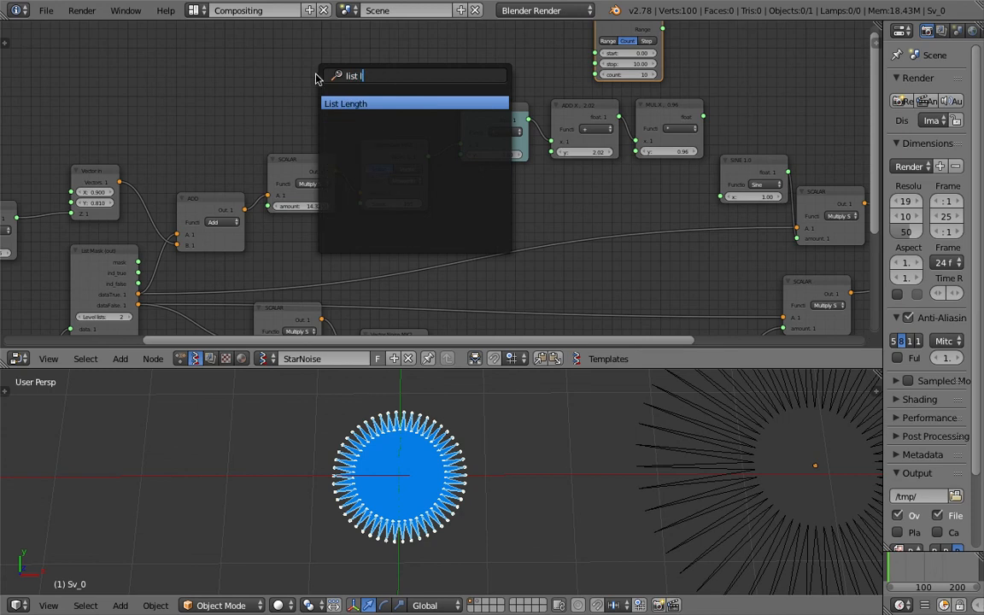
pyautogui.press('Return')
pyautogui.click(314, 117)
pyautogui.moveTo(314, 117); pyautogui.dragTo(138, 295)
# Add a Stethoscope node beside List Length and link the Length output to its Data input
pyautogui.moveTo(386, 92); pyautogui.dragTo(534, 76)
pyautogui.press('space')
pyautogui.write('ste')
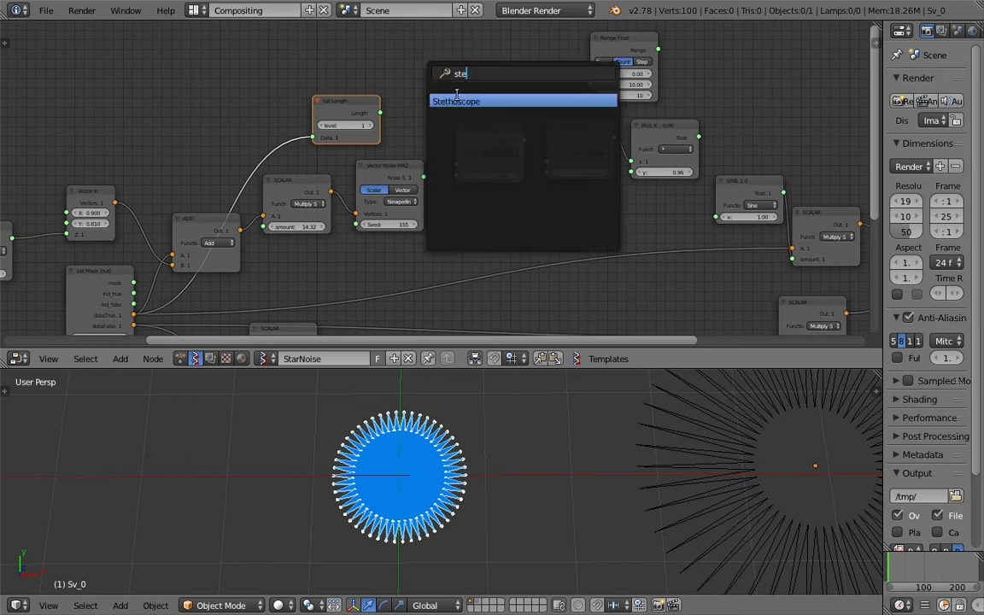
pyautogui.press('Return')
pyautogui.click(433, 63)
pyautogui.moveTo(381, 112); pyautogui.dragTo(435, 93)
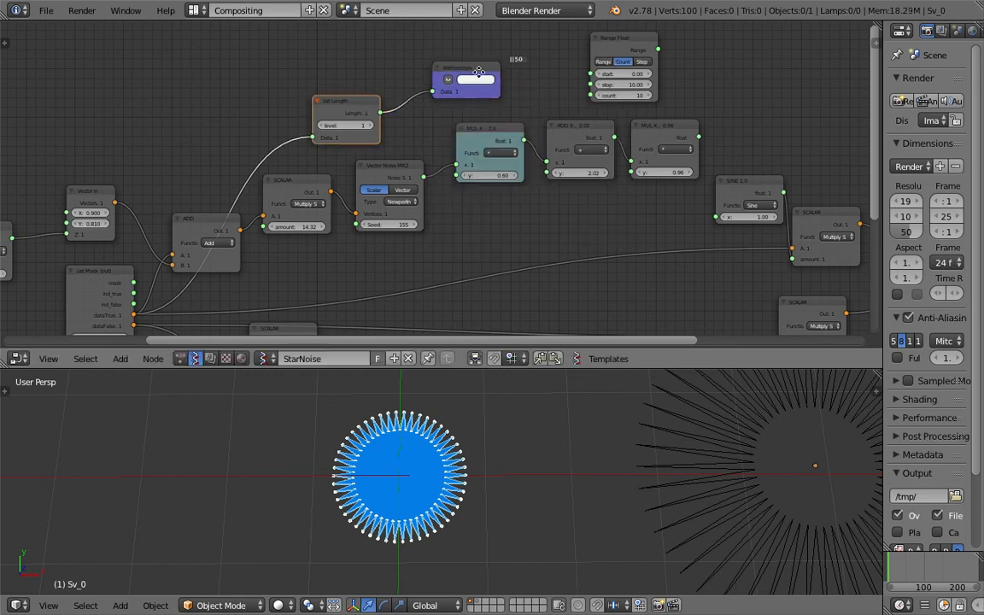
# Link List Length's output to Range Float's count input, and link the Range output to the Sine node's x input
pyautogui.scroll(1, 443, 130)
pyautogui.scroll(1, 496, 88)
pyautogui.moveTo(317, 139); pyautogui.dragTo(603, 115)
pyautogui.scroll(-1, 621, 60)
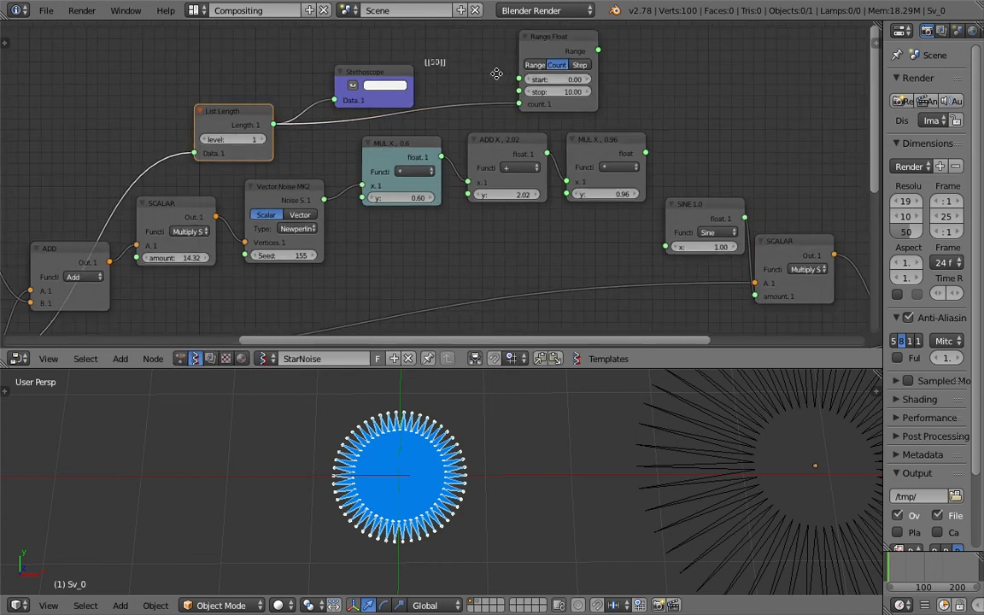
pyautogui.moveTo(679, 131); pyautogui.dragTo(664, 246)
pyautogui.moveTo(694, 103); pyautogui.dragTo(638, 105, button='middle')
pyautogui.scroll(3, 465, 440)
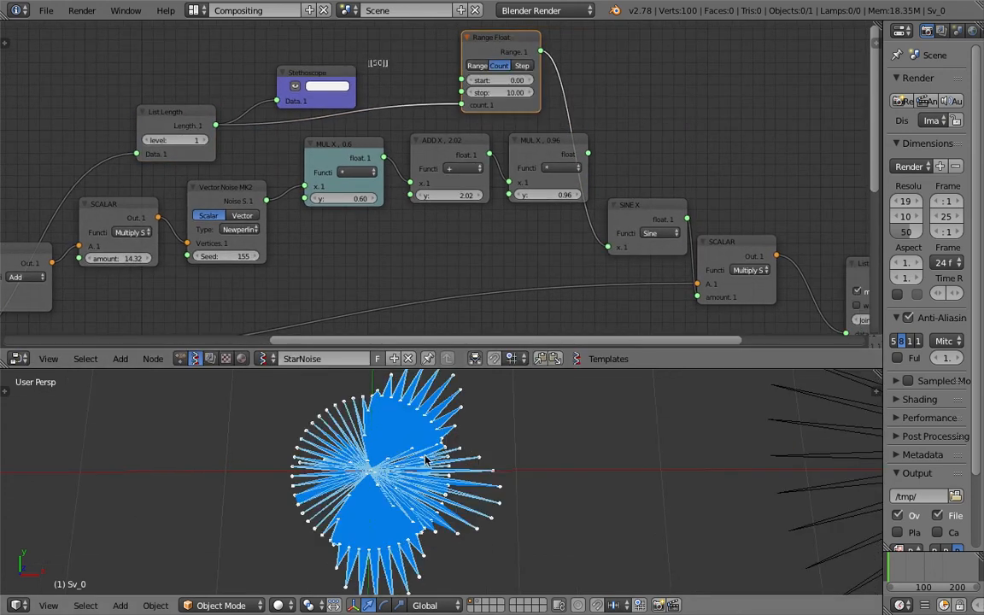
# Move the Sine node up beside Range Float and shift the final Scalar node toward List Join
pyautogui.moveTo(593, 270); pyautogui.dragTo(513, 250, button='middle')
pyautogui.moveTo(559, 196); pyautogui.dragTo(564, 98)
pyautogui.hotkey('ctrl', 'q')
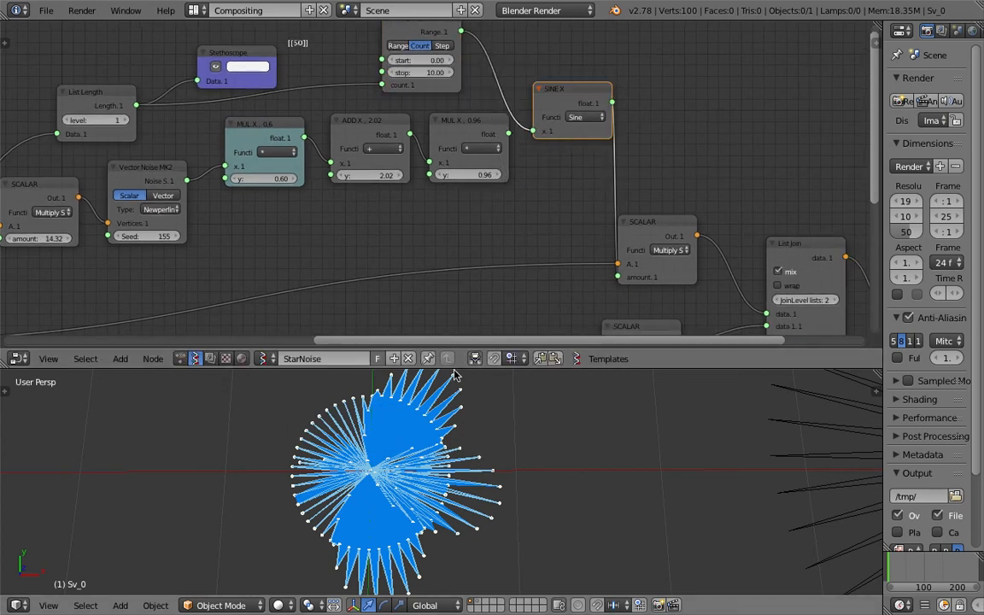
pyautogui.moveTo(611, 185); pyautogui.dragTo(484, 203, button='middle')
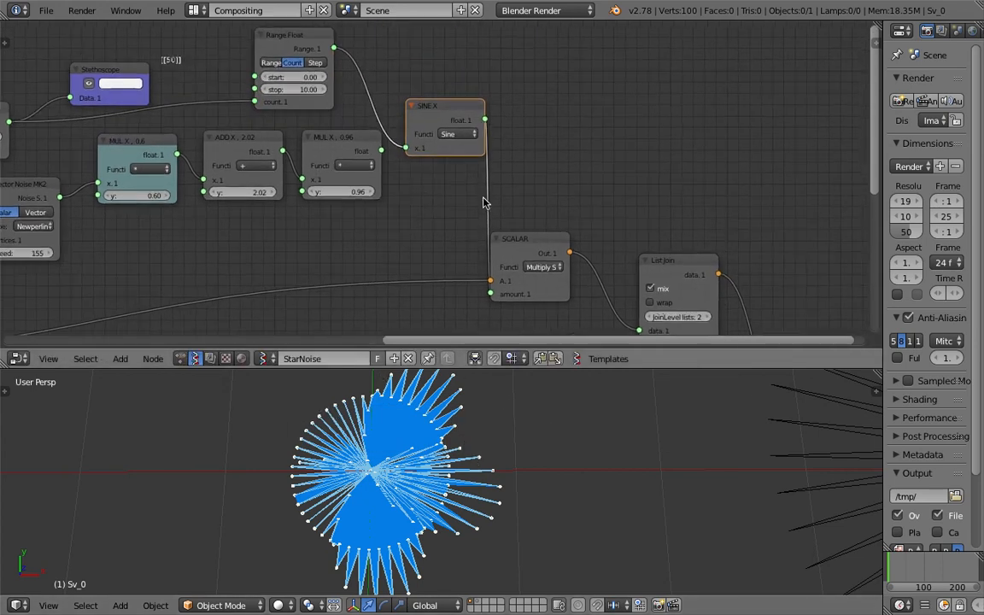
pyautogui.moveTo(539, 245); pyautogui.dragTo(595, 249)
pyautogui.hotkey('ctrl', 's')
# Add a Map Range node and insert it on the link between the Sine and Scalar nodes
pyautogui.press('space')
pyautogui.write('map')
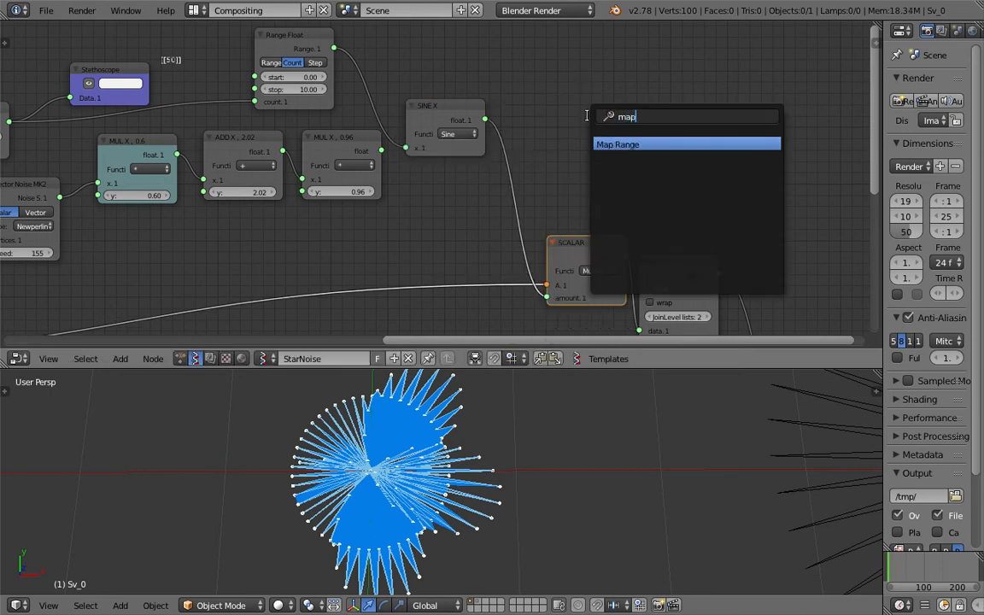
pyautogui.press('Return')
pyautogui.click(523, 108)
pyautogui.moveTo(524, 109); pyautogui.dragTo(536, 120)
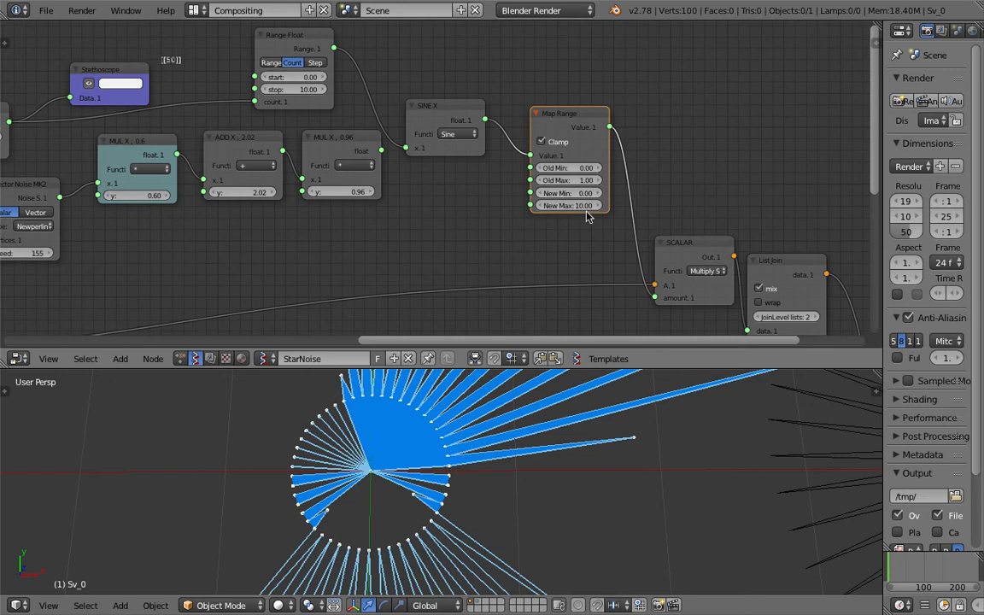
# Set the Map Range node's Old Min to -1 and New Min to 0.96
pyautogui.click(585, 168)
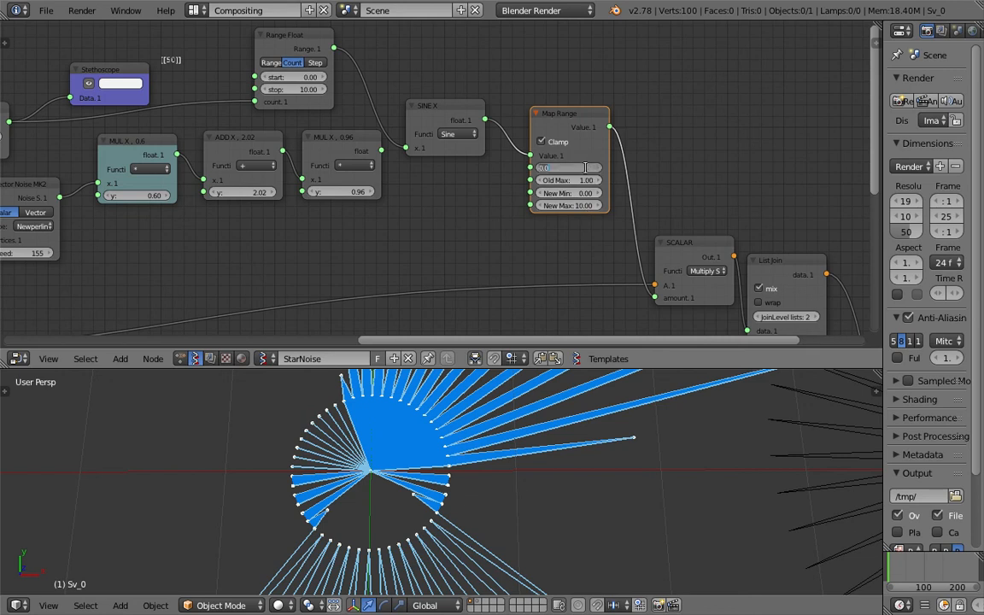
pyautogui.write('-1')
pyautogui.press('Return')
pyautogui.moveTo(581, 194); pyautogui.dragTo(615, 193)
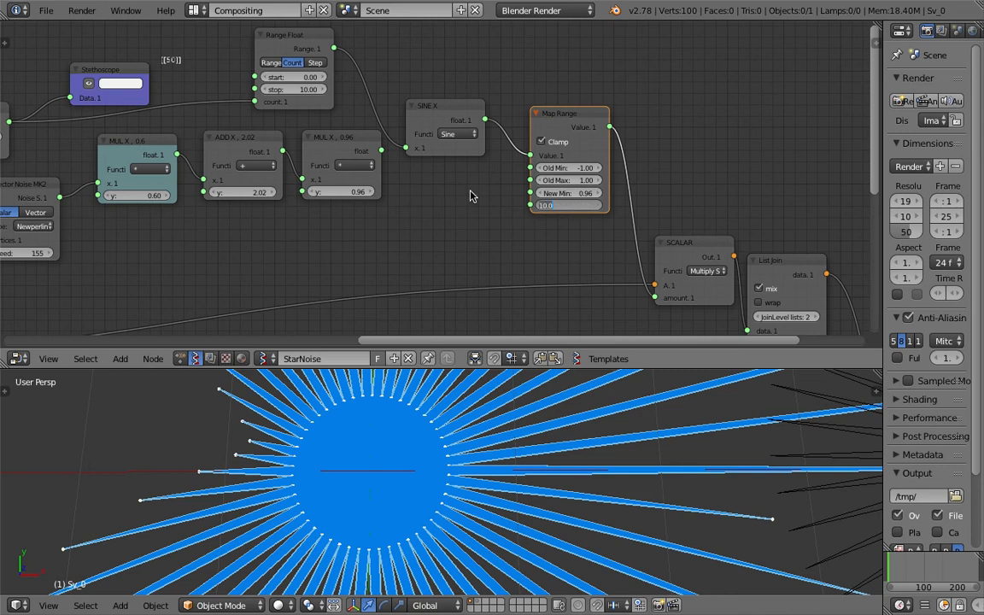
pyautogui.click(471, 197)
# Set the Map Range node's New Max to 1.93 and nudge the Sine node upward
pyautogui.scroll(-8, 465, 257)
pyautogui.scroll(-6, 457, 488)
pyautogui.moveTo(457, 488); pyautogui.dragTo(467, 477, button='middle')
pyautogui.scroll(-2, 468, 477)
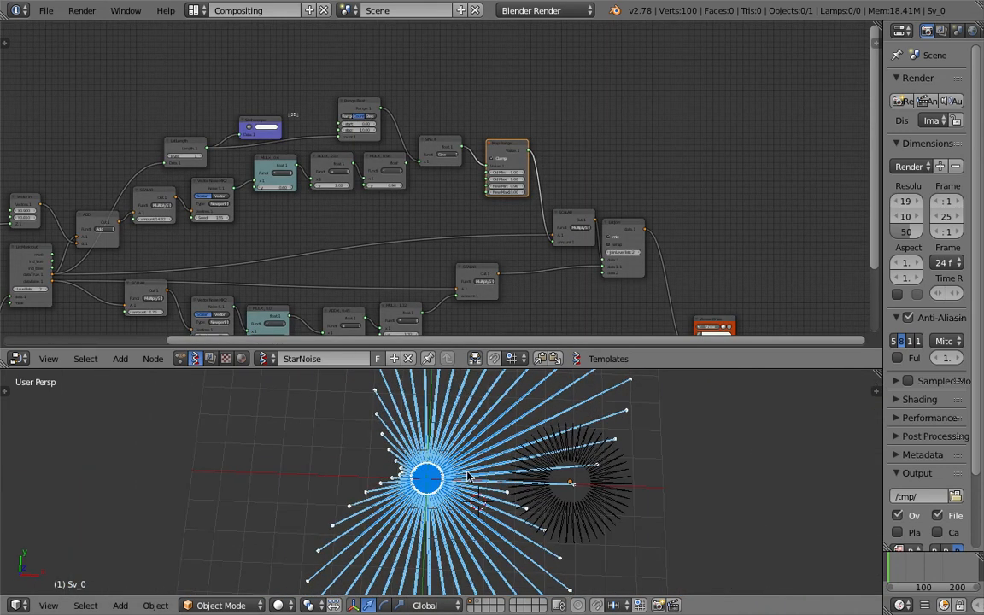
pyautogui.scroll(4, 461, 147)
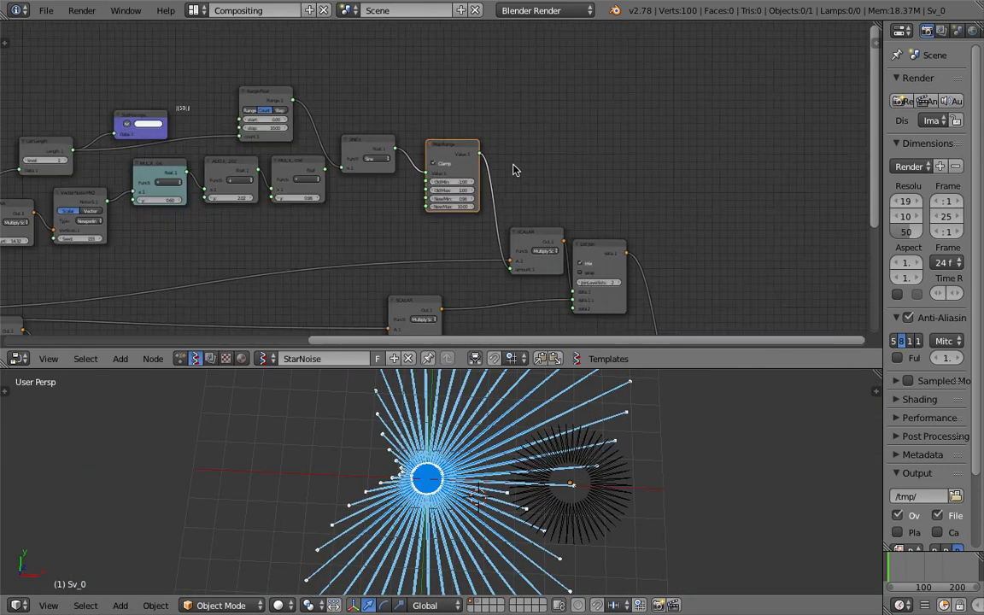
pyautogui.hotkey('shift', 'a')
pyautogui.click(562, 125)
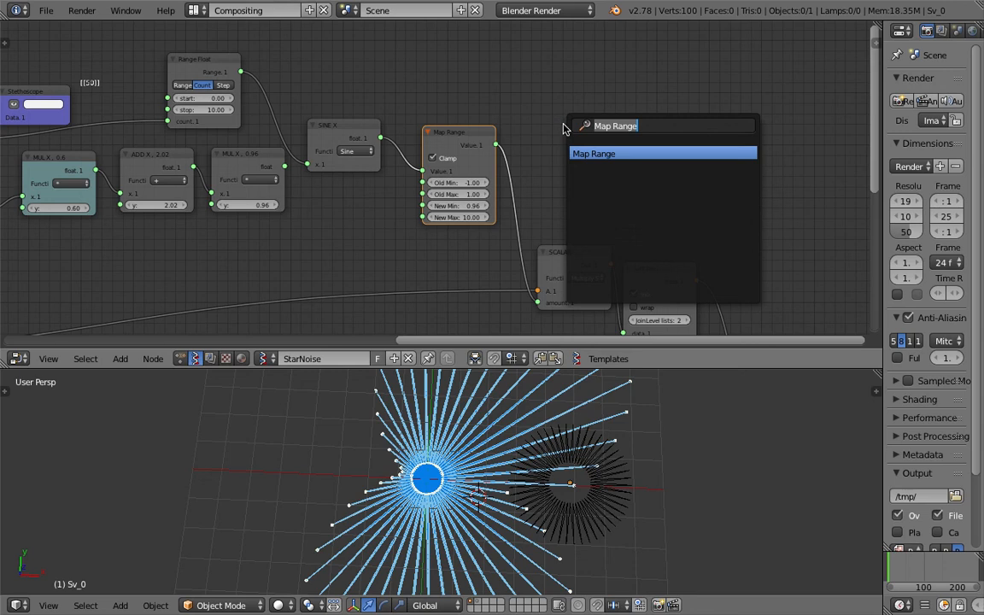
pyautogui.moveTo(484, 217); pyautogui.dragTo(403, 217)
pyautogui.scroll(5, 504, 476)
pyautogui.hotkey('ctrl', 's')
pyautogui.click(440, 464)
pyautogui.moveTo(349, 125); pyautogui.dragTo(341, 94)
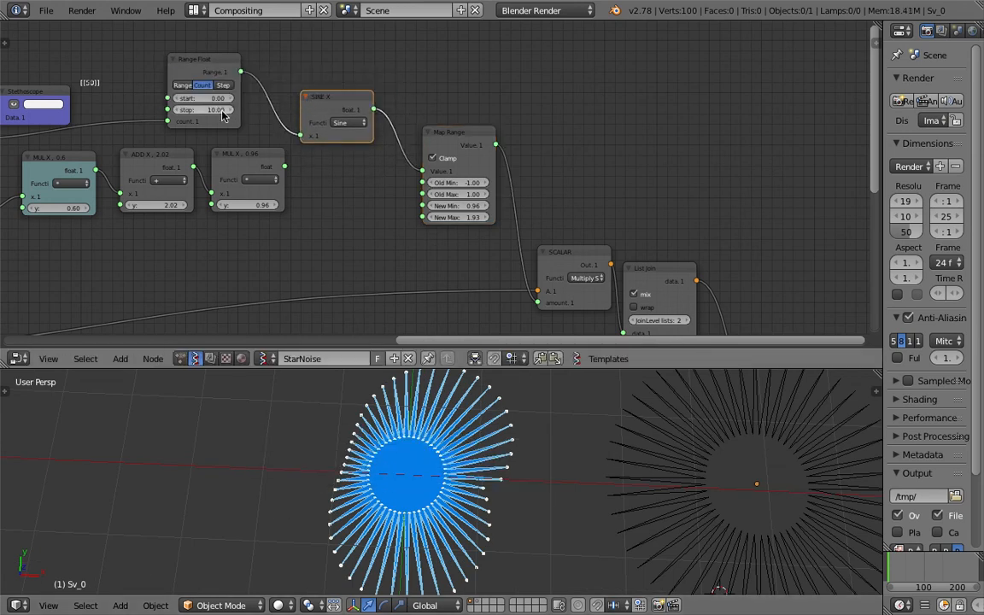
# Set the Range Float node's stop value to 24
pyautogui.moveTo(225, 112); pyautogui.dragTo(309, 114, button='middle')
pyautogui.moveTo(290, 115); pyautogui.dragTo(381, 115)
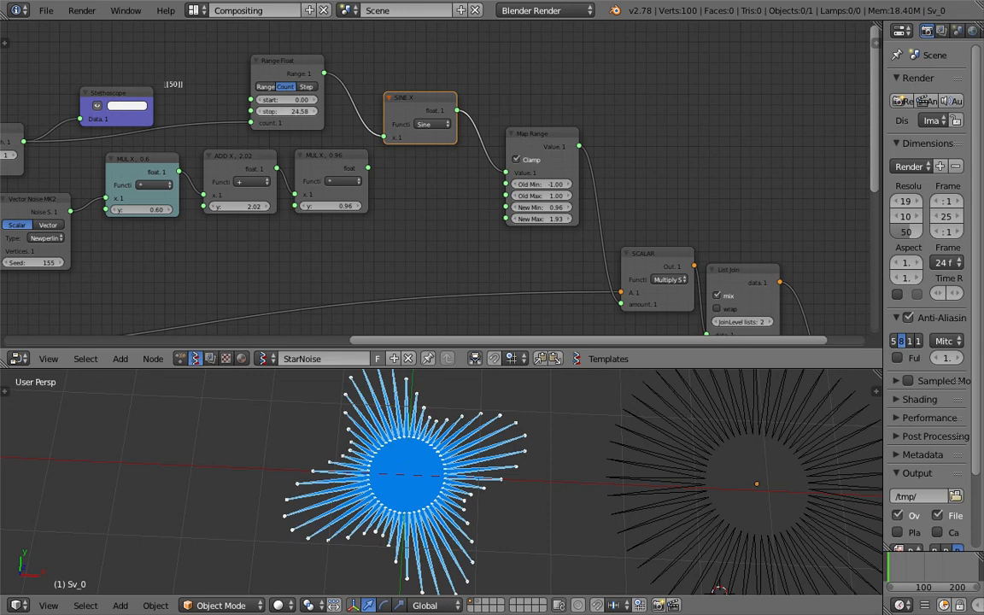
pyautogui.write('4')
pyautogui.press('Return')
pyautogui.moveTo(469, 511)
pyautogui.mouseDown(button='middle')
pyautogui.moveTo(519, 485)
pyautogui.moveTo(478, 506)
pyautogui.mouseUp(button='middle')
pyautogui.hotkey('ctrl', 's')
pyautogui.click(519, 485)
# Move the Stethoscope node slightly upward, clear of the link from List Length to Range Float
pyautogui.moveTo(275, 130); pyautogui.dragTo(348, 141, button='middle')
pyautogui.scroll(-2, 348, 141)
pyautogui.moveTo(171, 149); pyautogui.dragTo(344, 125, button='middle')
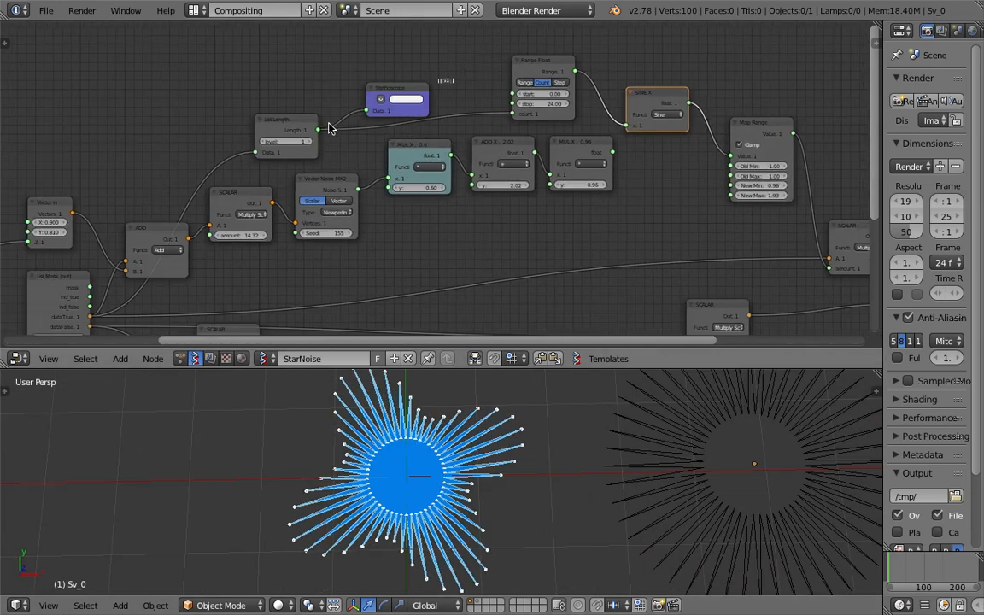
pyautogui.moveTo(392, 94); pyautogui.dragTo(385, 78)
pyautogui.scroll(1, 545, 91)
pyautogui.moveTo(545, 91); pyautogui.dragTo(462, 141, button='middle')
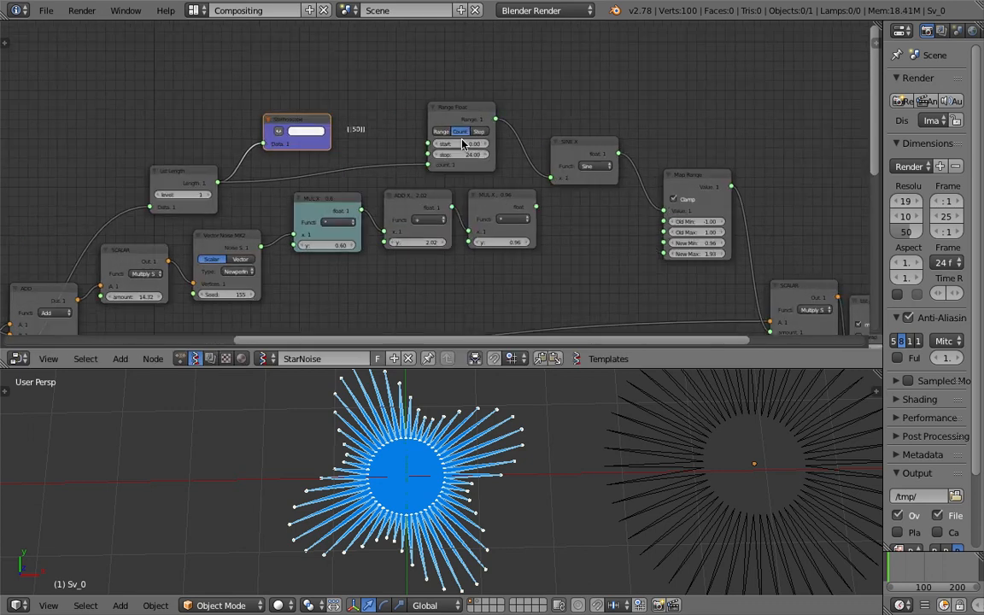
# Try different start values on the Range Float node, and set its start to 1
pyautogui.moveTo(462, 143); pyautogui.dragTo(641, 143)
pyautogui.moveTo(493, 143); pyautogui.dragTo(465, 143)
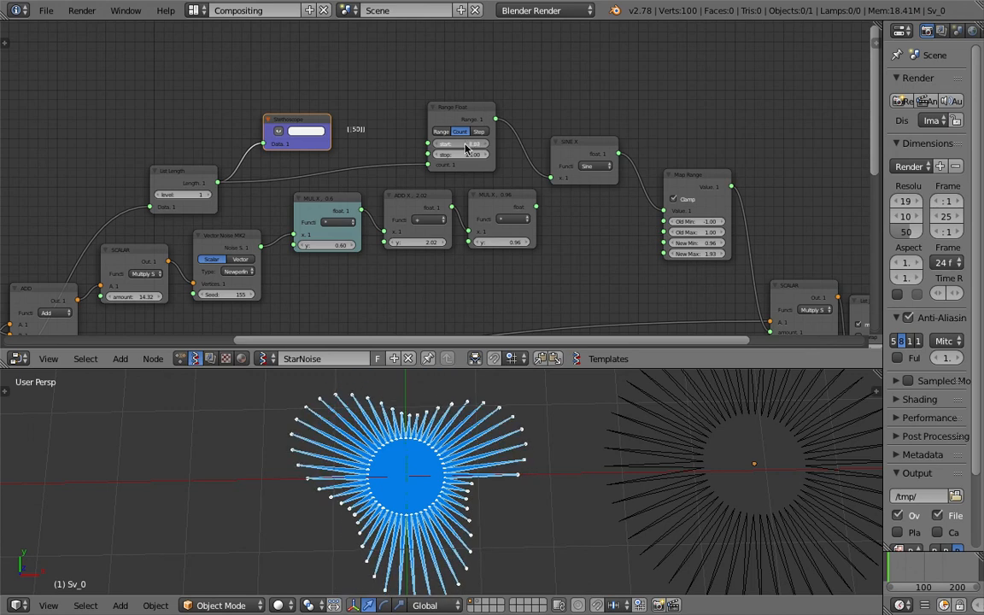
pyautogui.scroll(1, 465, 150)
pyautogui.scroll(1, 470, 145)
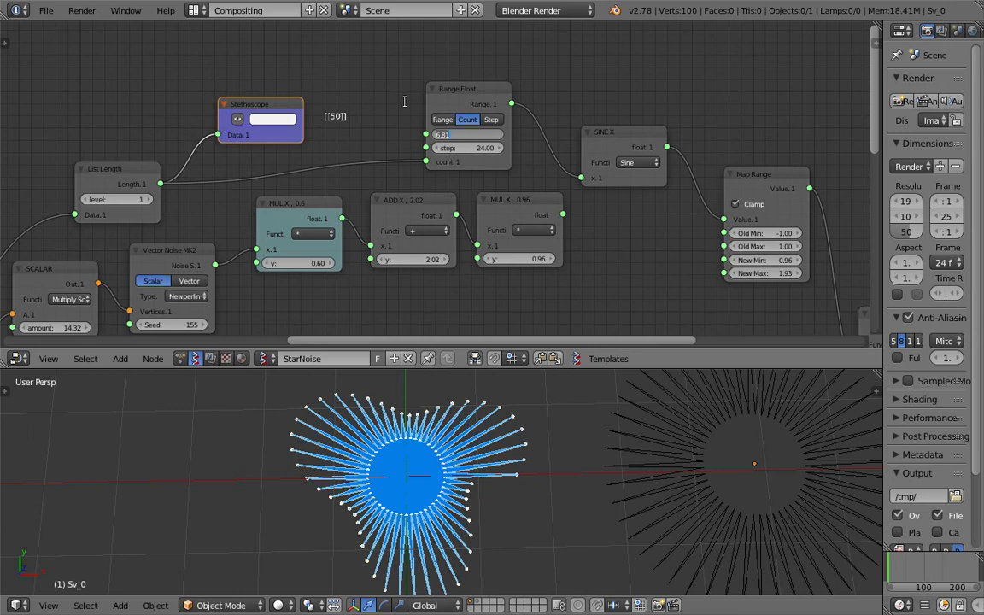
pyautogui.click(483, 135)
pyautogui.write('1')
pyautogui.press('Return')
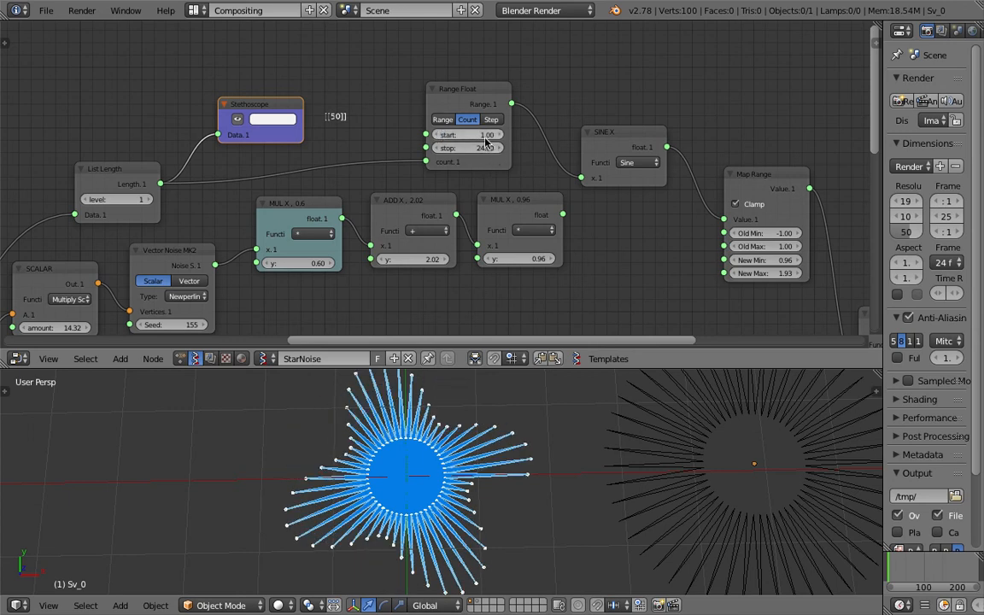
# Adjust the Range Float node to start at 14.20 and stop at 38.34
pyautogui.moveTo(485, 150)
pyautogui.mouseDown()
pyautogui.moveTo(506, 149)
pyautogui.moveTo(473, 148)
pyautogui.mouseUp()
pyautogui.hotkey('ctrl', 's')
pyautogui.press('Return')
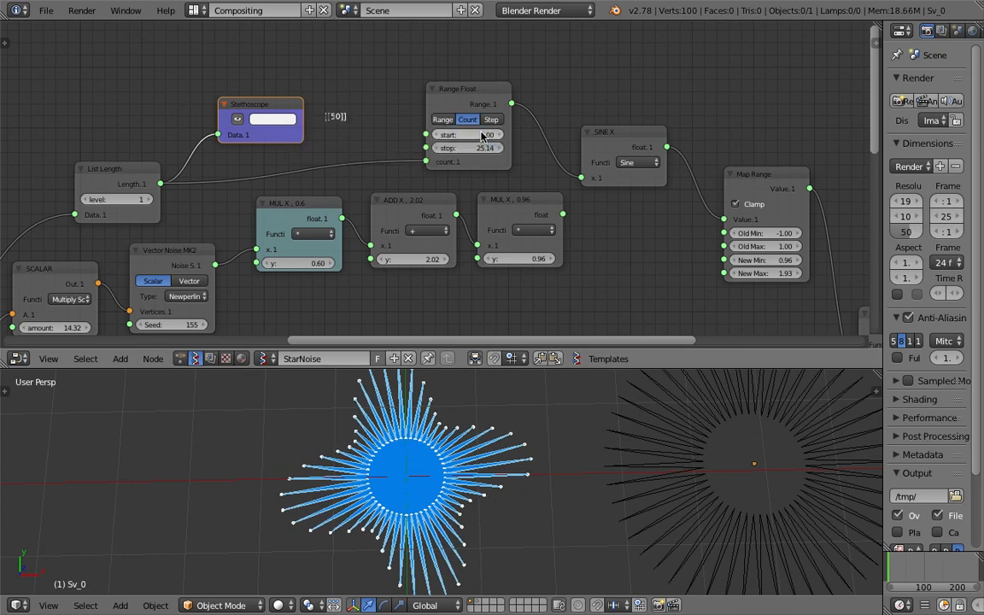
pyautogui.moveTo(468, 147); pyautogui.dragTo(581, 134)
# Reposition the Range Float node nearer the Sine node and delete the Stethoscope node
pyautogui.moveTo(467, 90); pyautogui.dragTo(500, 84)
pyautogui.moveTo(285, 102); pyautogui.dragTo(260, 98)
pyautogui.moveTo(312, 104); pyautogui.dragTo(327, 134, button='middle')
pyautogui.scroll(1, 270, 122)
pyautogui.press('x')
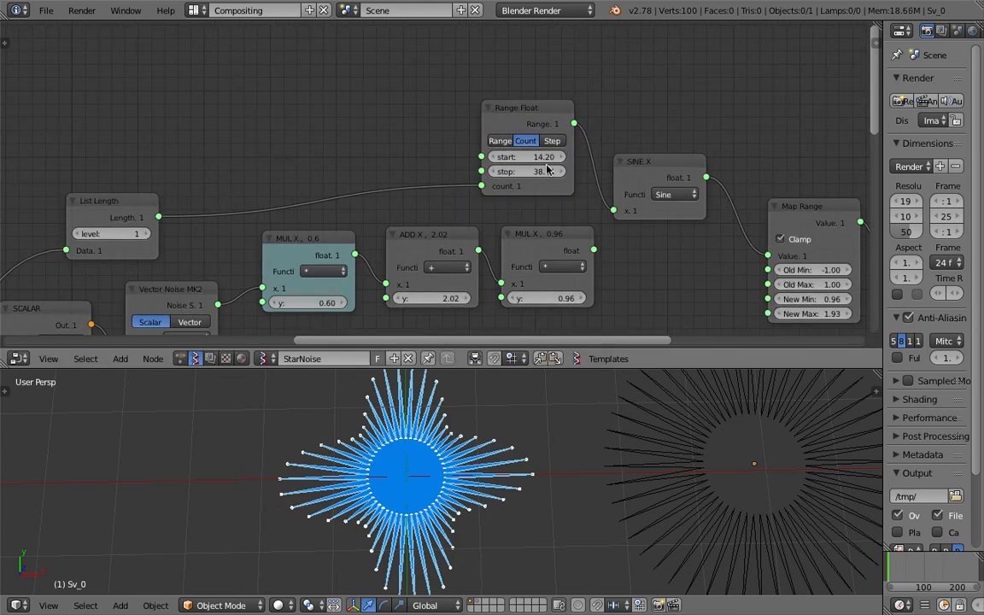
pyautogui.click(538, 122)
pyautogui.scroll(-1, 583, 170)
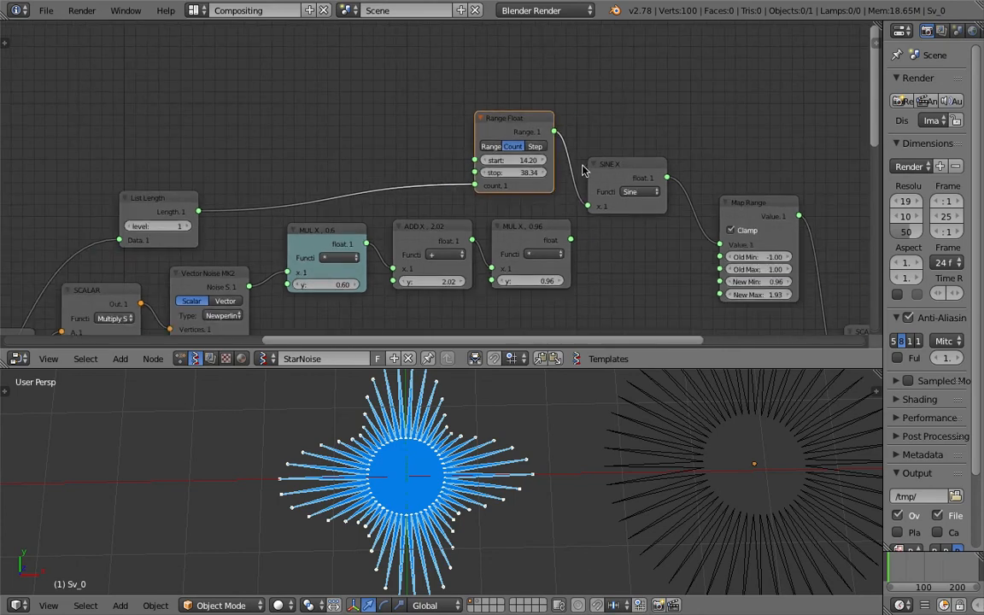
# Set the Range Float node's start to 14.08 and its stop to 58.59
pyautogui.scroll(2, 504, 167)
pyautogui.hotkey('ctrl', 's')
pyautogui.click(502, 166)
pyautogui.moveTo(537, 160); pyautogui.dragTo(527, 160)
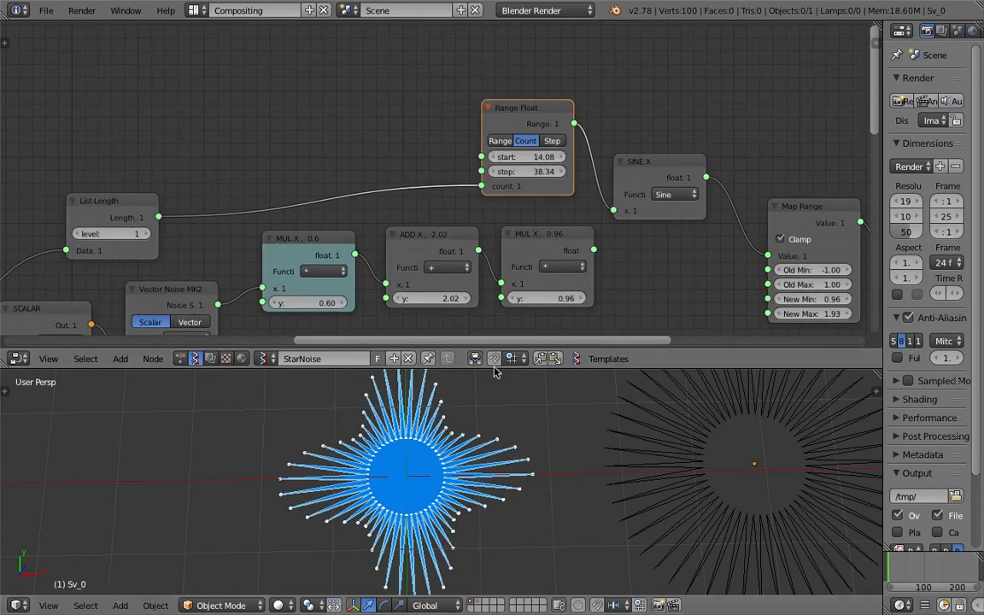
pyautogui.moveTo(523, 172)
pyautogui.mouseDown()
pyautogui.moveTo(564, 172)
pyautogui.moveTo(517, 172)
pyautogui.moveTo(533, 174)
pyautogui.mouseUp()
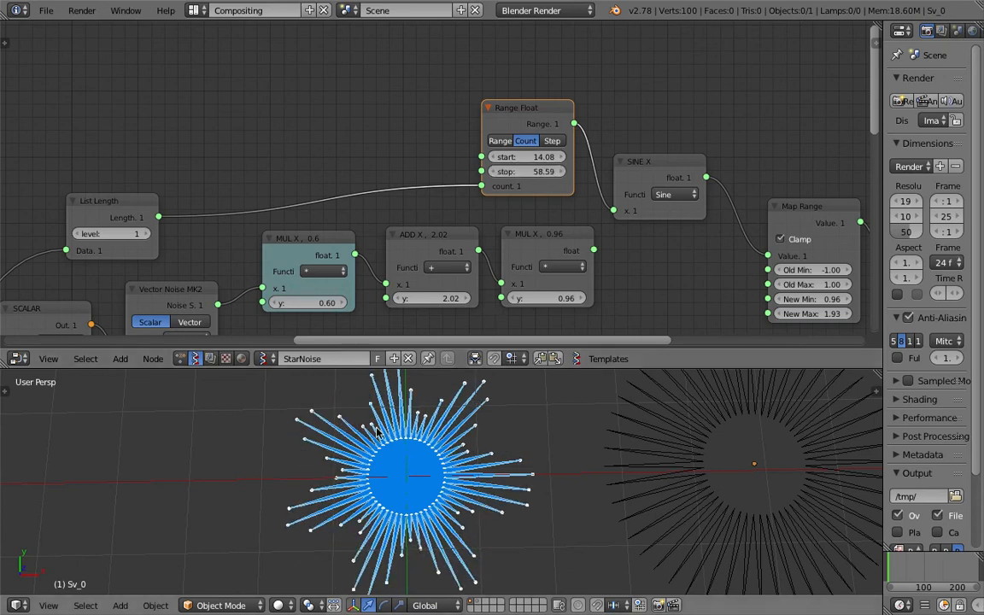
pyautogui.scroll(-3, 472, 462)
pyautogui.scroll(2, 471, 463)
pyautogui.moveTo(459, 478); pyautogui.dragTo(464, 466, button='middle')
pyautogui.hotkey('ctrl', 's')
pyautogui.click(463, 467)
# Set the Range Float node's start to 1 and its stop to 60
pyautogui.doubleClick(547, 158)
pyautogui.write('1')
pyautogui.press('Return')
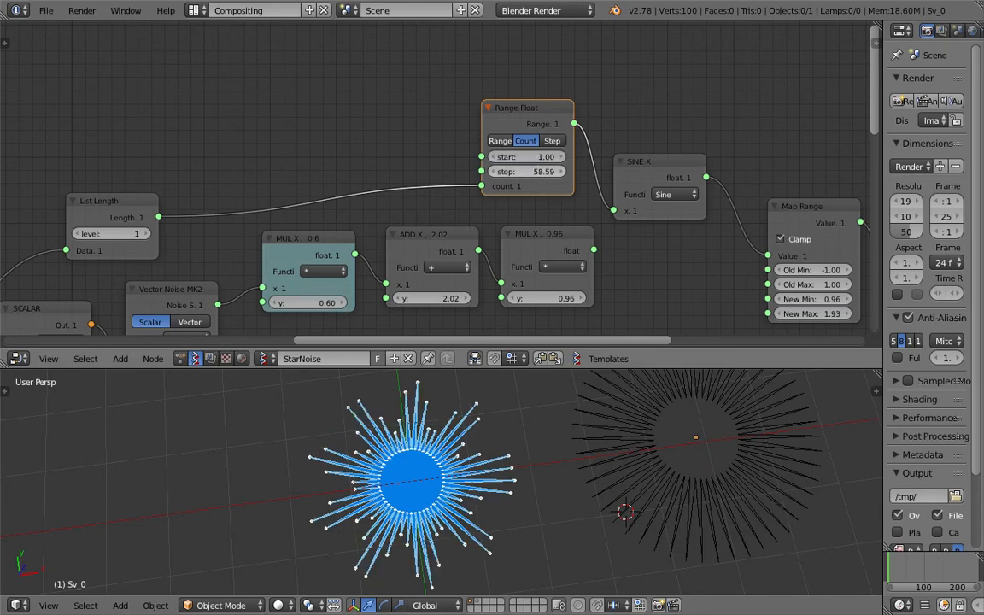
pyautogui.click(536, 172)
pyautogui.write('60')
pyautogui.press('Return')
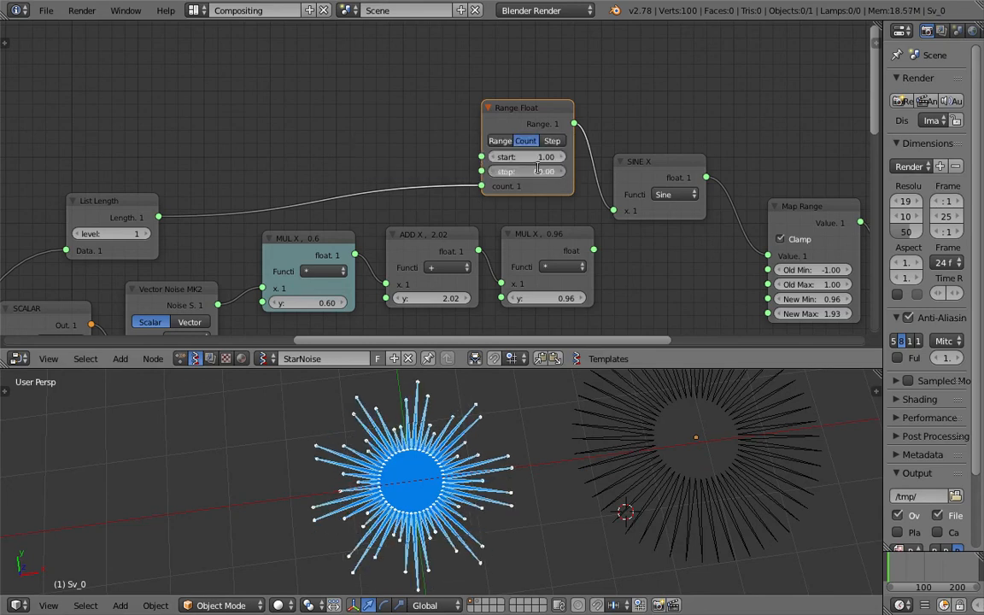
# Try Range Float stop values of 20 and 30
pyautogui.write('2')
pyautogui.press('Return')
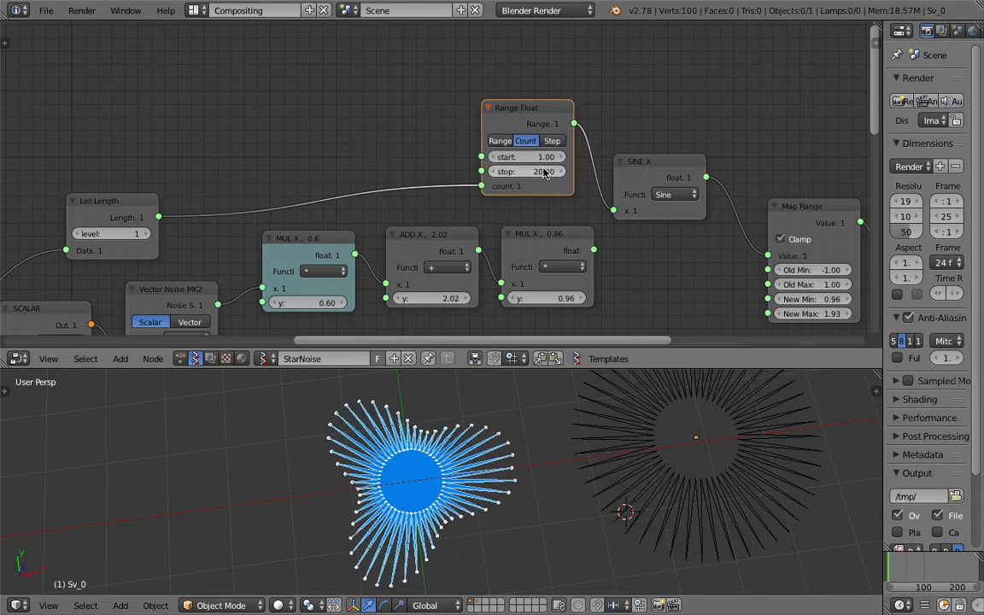
pyautogui.moveTo(536, 171); pyautogui.dragTo(541, 172)
pyautogui.write('30')
pyautogui.press('Return')
# Fine-tune the Range Float node's stop value to 29.28 to shape the star's five lobes
pyautogui.moveTo(537, 172); pyautogui.dragTo(544, 172)
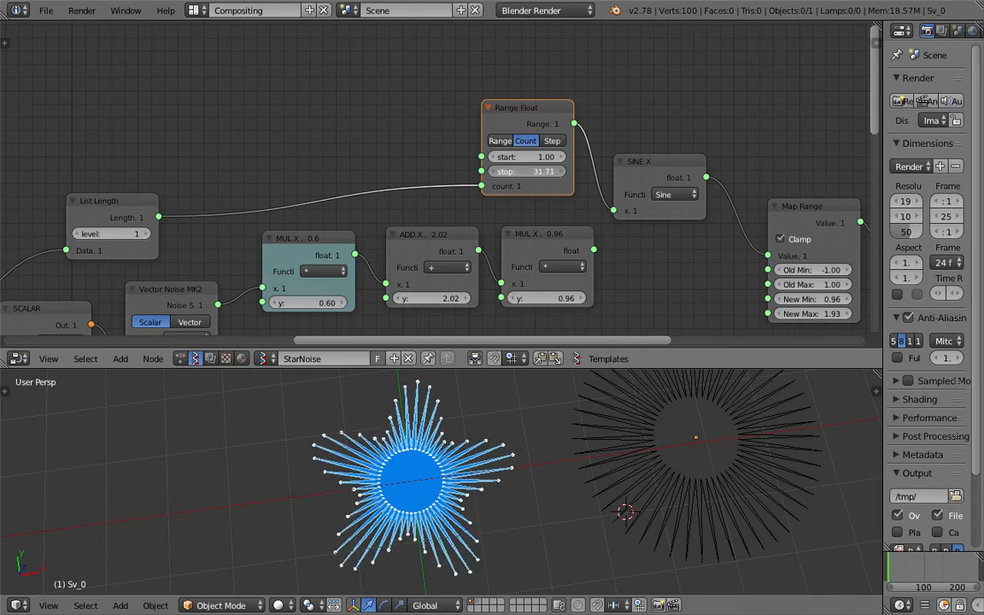
pyautogui.moveTo(536, 172); pyautogui.dragTo(533, 174)
pyautogui.hotkey('ctrl', 's')
pyautogui.click(479, 500)
pyautogui.hotkey('ctrl', 's')
pyautogui.click(530, 176)
pyautogui.hotkey('shift', 'a')
pyautogui.click(314, 88)
pyautogui.write('int')
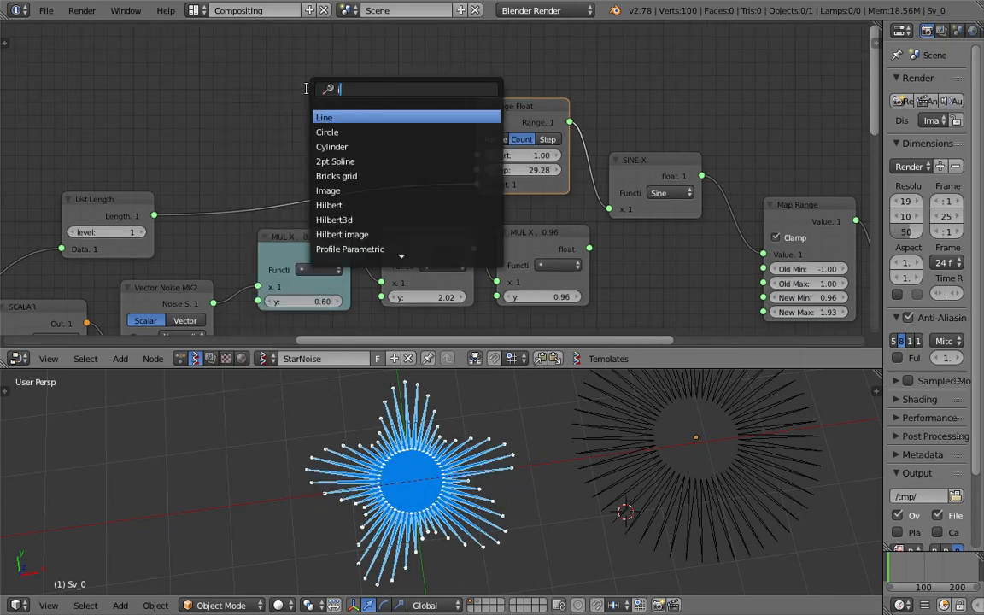
pyautogui.press('Down')
pyautogui.press('Down')
pyautogui.press('Return')
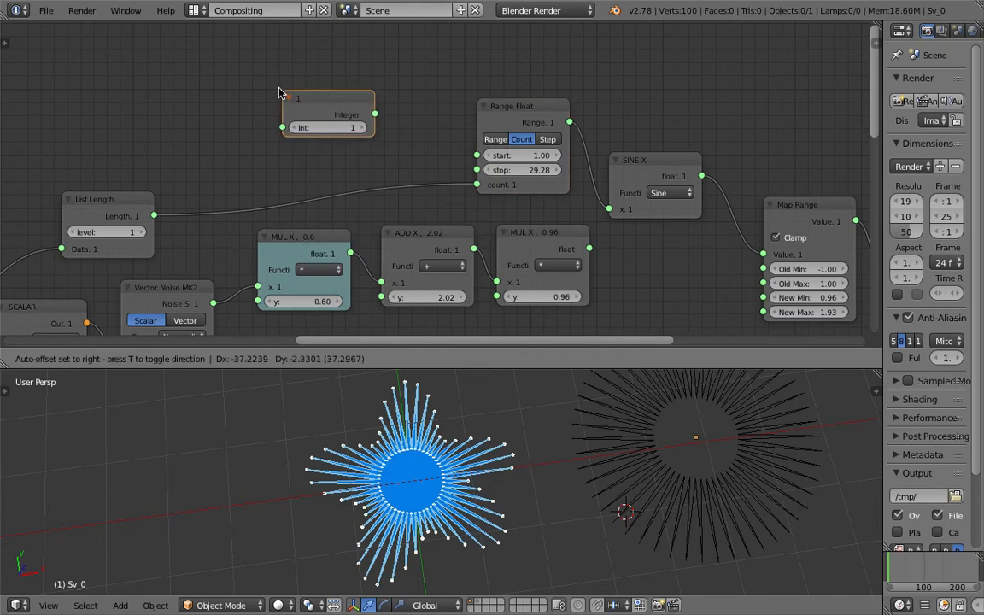
pyautogui.click(403, 146)
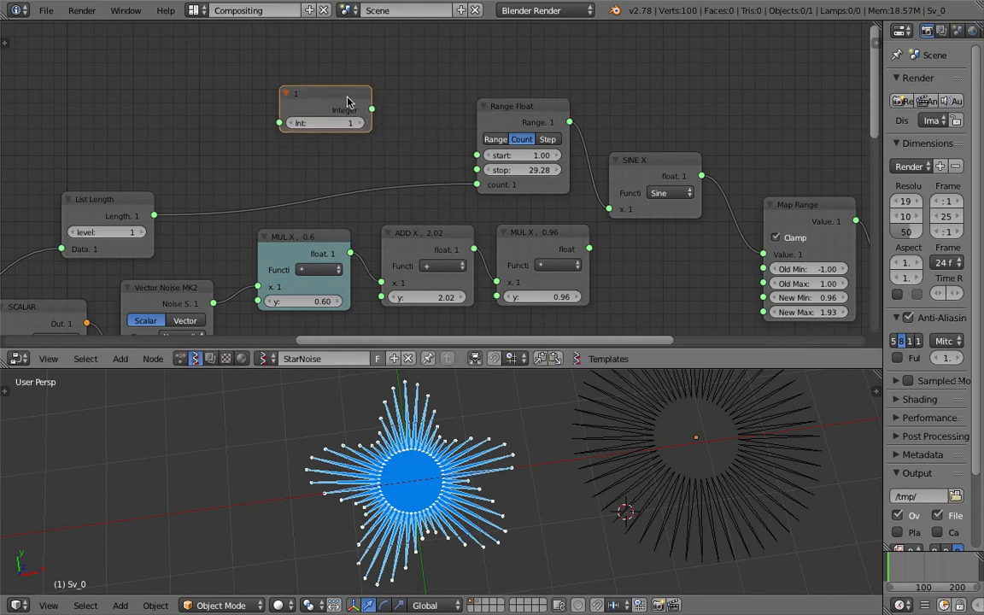
pyautogui.moveTo(357, 109); pyautogui.dragTo(338, 100)
pyautogui.hotkey('shift', 'd')
pyautogui.click(329, 147)
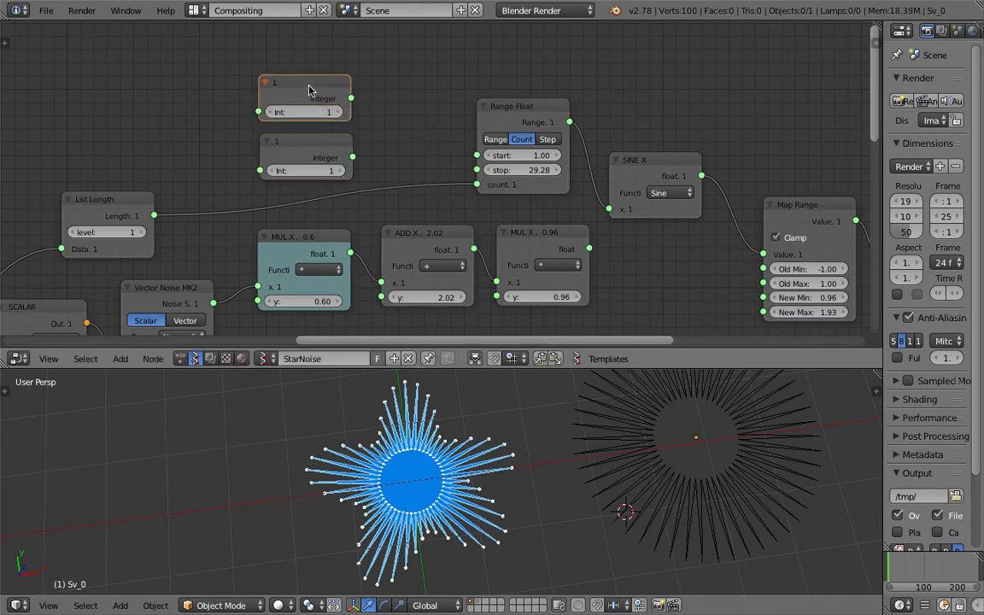
pyautogui.click(312, 94)
pyautogui.press('x')
pyautogui.click(312, 146)
pyautogui.press('x')
# Add a Float number node above the List Length node
pyautogui.hotkey('shift', 'a')
pyautogui.click(296, 108)
pyautogui.write('float')
pyautogui.press('Down')
pyautogui.press('Return')
pyautogui.click(174, 85)
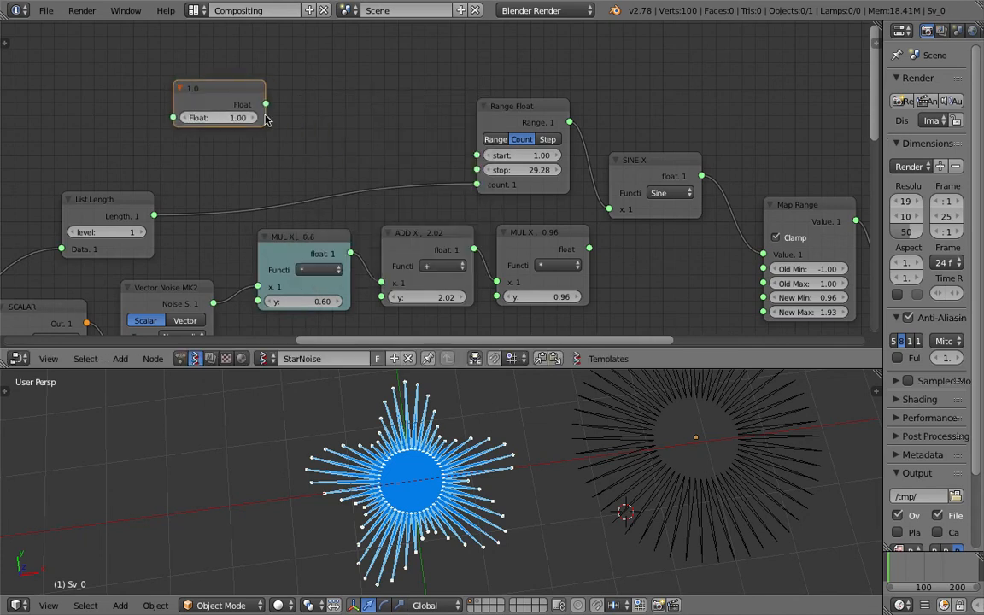
pyautogui.hotkey('shift', 'd')
pyautogui.press('x')
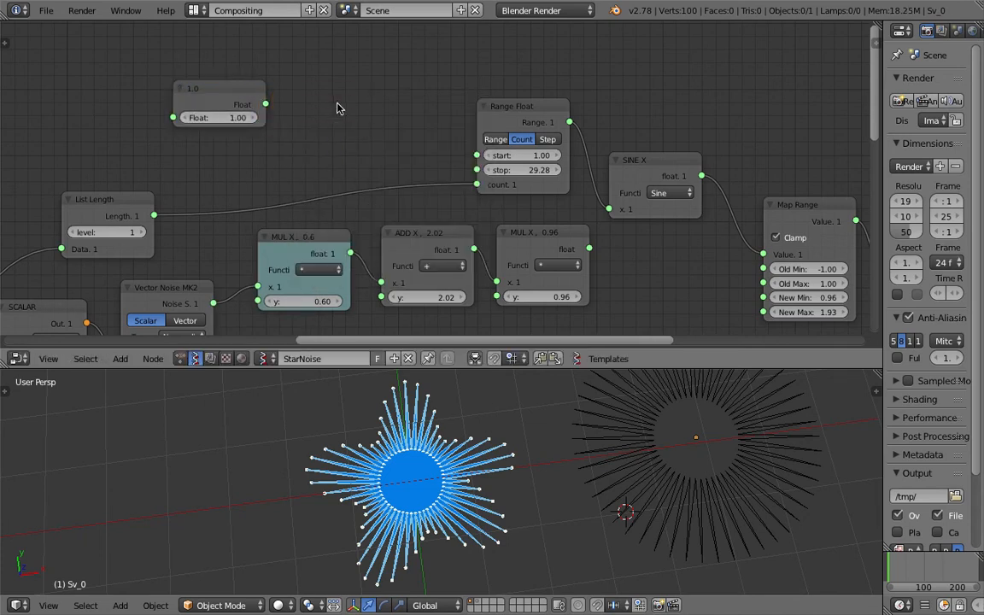
# Add a Math node set to Add with y at 30 and feed the Float node into its x input
pyautogui.hotkey('shift', 'a')
pyautogui.click(338, 105)
pyautogui.write('math')
pyautogui.press('Down')
pyautogui.press('Return')
pyautogui.click(335, 105)
pyautogui.click(395, 145)
pyautogui.click(484, 335)
pyautogui.moveTo(266, 104); pyautogui.dragTo(339, 162)
pyautogui.moveTo(359, 109); pyautogui.dragTo(331, 93)
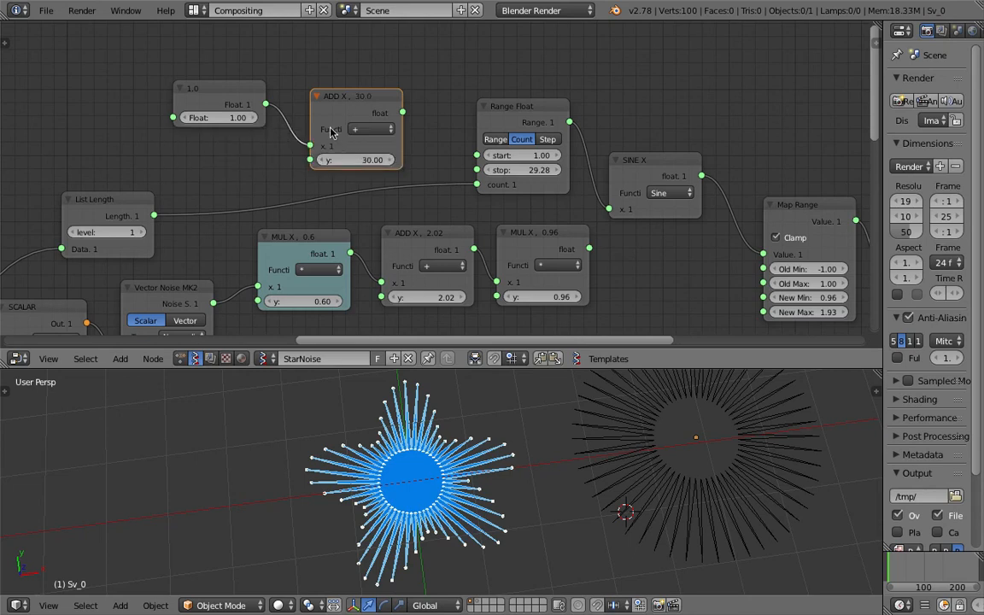
# Connect the Float node to the Range Float node's start input and the new Add node to its stop input
pyautogui.moveTo(402, 112); pyautogui.dragTo(443, 140)
pyautogui.moveTo(266, 105); pyautogui.dragTo(476, 156)
pyautogui.moveTo(402, 112); pyautogui.dragTo(403, 119)
pyautogui.moveTo(474, 171); pyautogui.dragTo(473, 171)
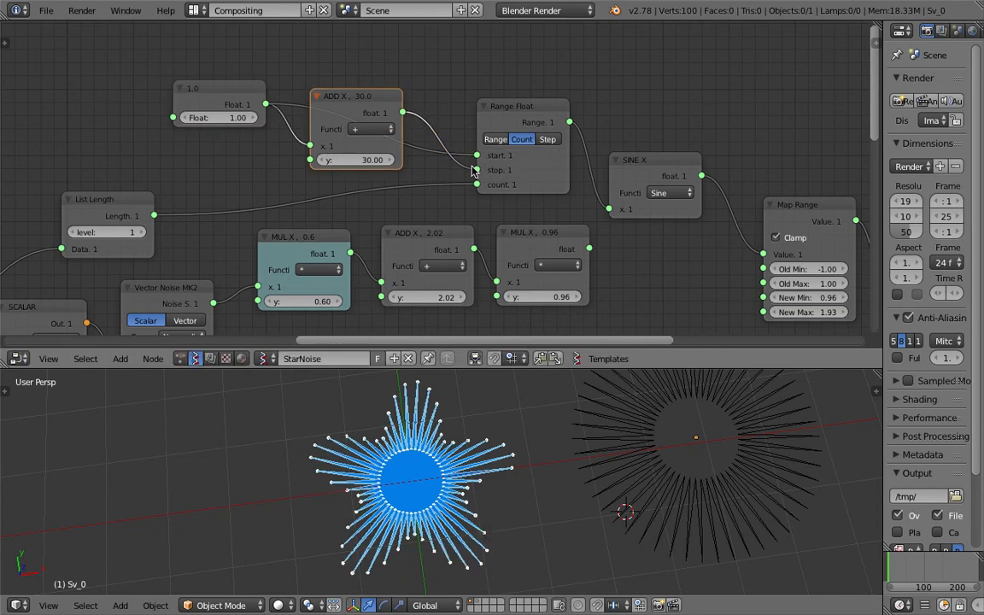
# Set the Float node to 8.14 and its Add node's y to 37.59, and save over the existing file
pyautogui.moveTo(232, 118); pyautogui.dragTo(295, 119)
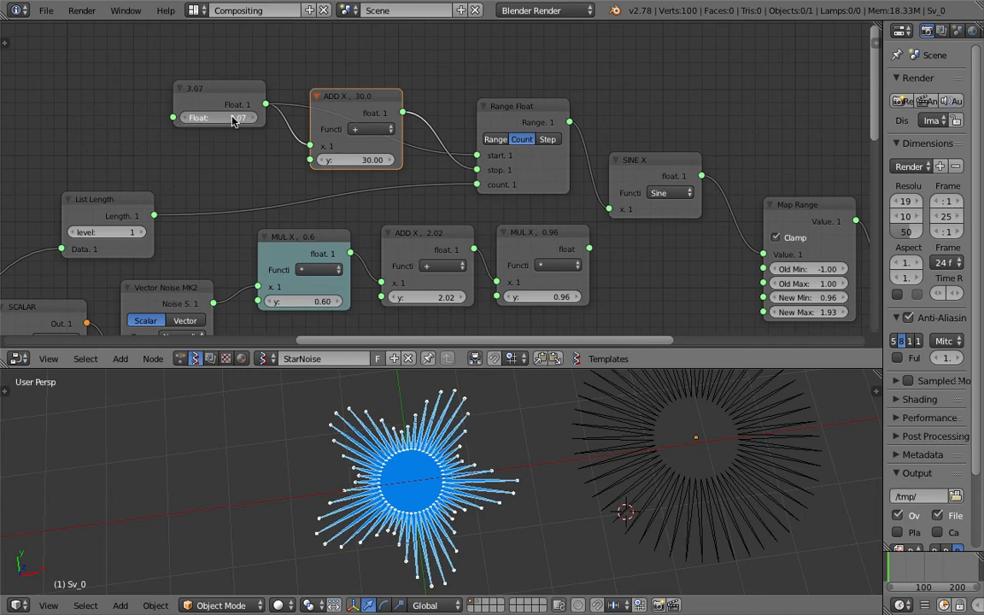
pyautogui.moveTo(354, 160); pyautogui.dragTo(408, 160)
pyautogui.moveTo(239, 117); pyautogui.dragTo(243, 127)
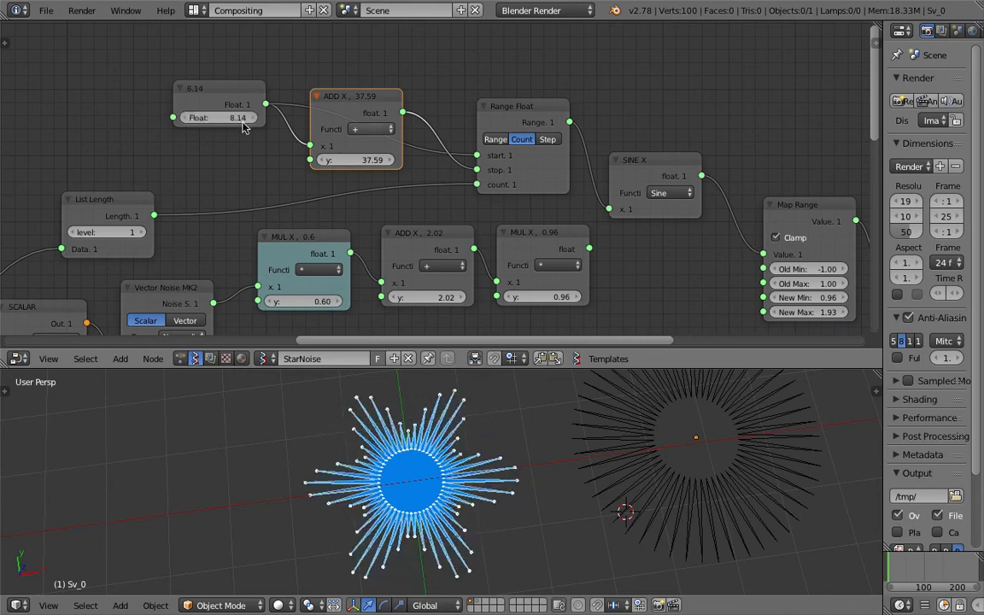
pyautogui.scroll(-2, 243, 126)
pyautogui.moveTo(524, 398); pyautogui.dragTo(444, 435, button='middle')
pyautogui.hotkey('ctrl', 's')
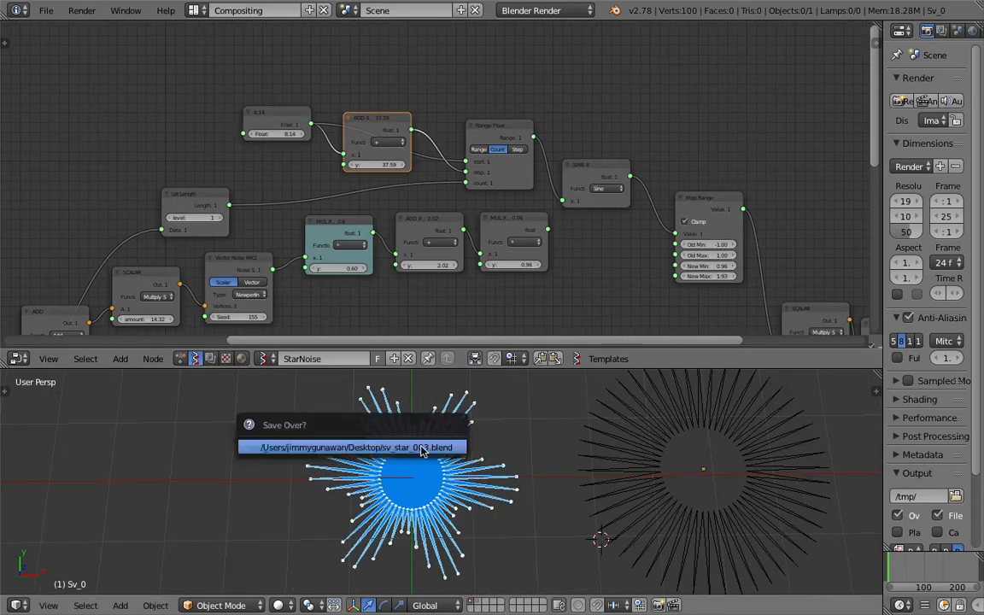
pyautogui.click(421, 448)
# Connect the noise branch's last Multiply node to SCALAR's amount, set the two Multiply values to 2.88 and 0.72, and save
pyautogui.moveTo(489, 206); pyautogui.dragTo(399, 118, button='middle')
pyautogui.moveTo(644, 164); pyautogui.dragTo(623, 152, button='middle')
pyautogui.scroll(-1, 603, 125)
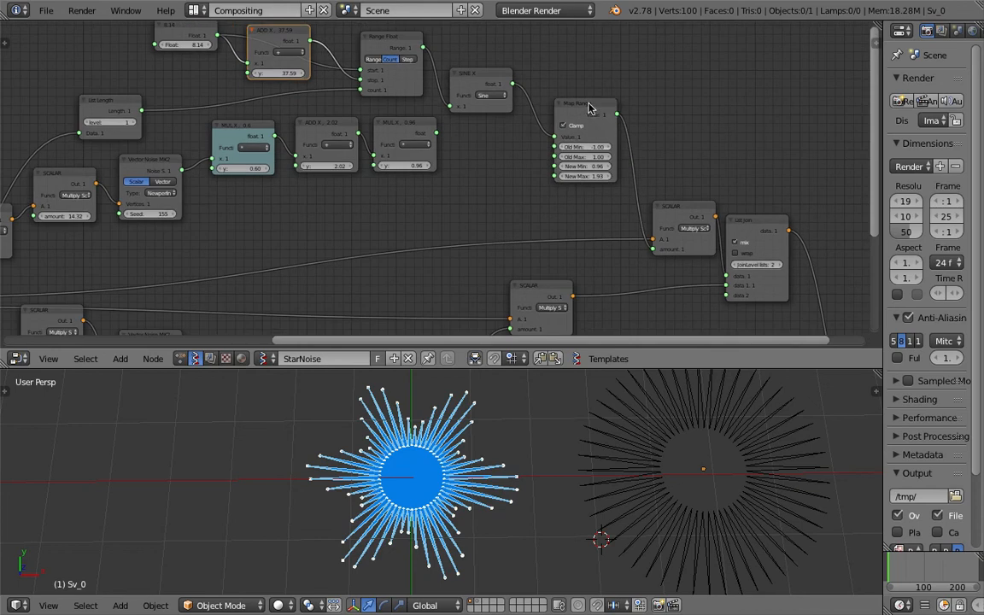
pyautogui.moveTo(588, 107); pyautogui.dragTo(567, 93)
pyautogui.moveTo(441, 130); pyautogui.dragTo(654, 240)
pyautogui.moveTo(243, 168); pyautogui.dragTo(308, 240)
pyautogui.moveTo(426, 193); pyautogui.dragTo(399, 193)
pyautogui.moveTo(243, 171); pyautogui.dragTo(341, 171)
pyautogui.hotkey('ctrl', 's')
pyautogui.click(451, 481)
# Move Map Range aside, add a Switch node between it and the SCALAR node, and save the file
pyautogui.moveTo(589, 130); pyautogui.dragTo(595, 121)
pyautogui.moveTo(586, 182); pyautogui.dragTo(457, 193, button='middle')
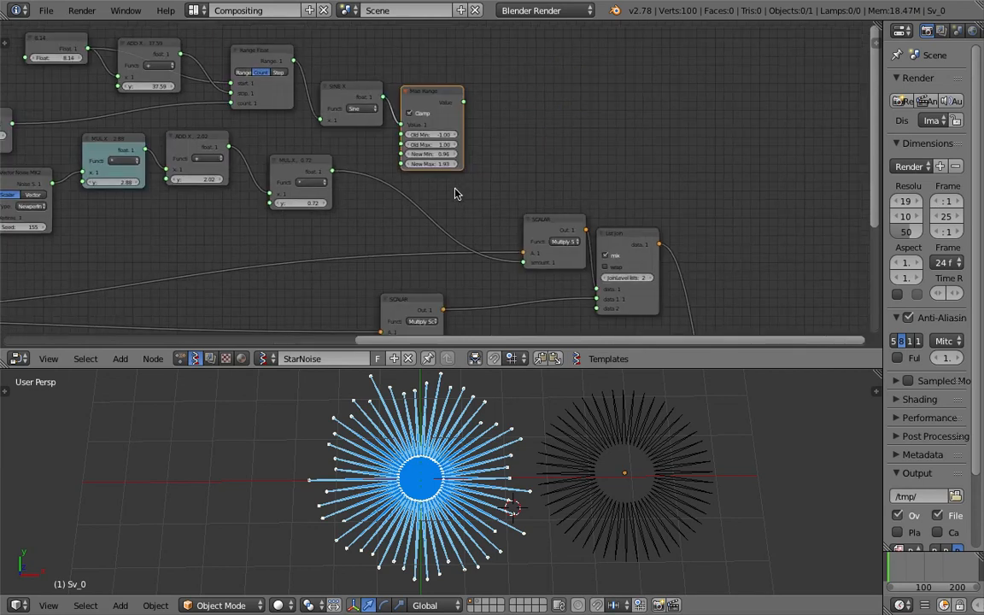
pyautogui.scroll(2, 494, 162)
pyautogui.hotkey('alt', 'space')
pyautogui.write('swi')
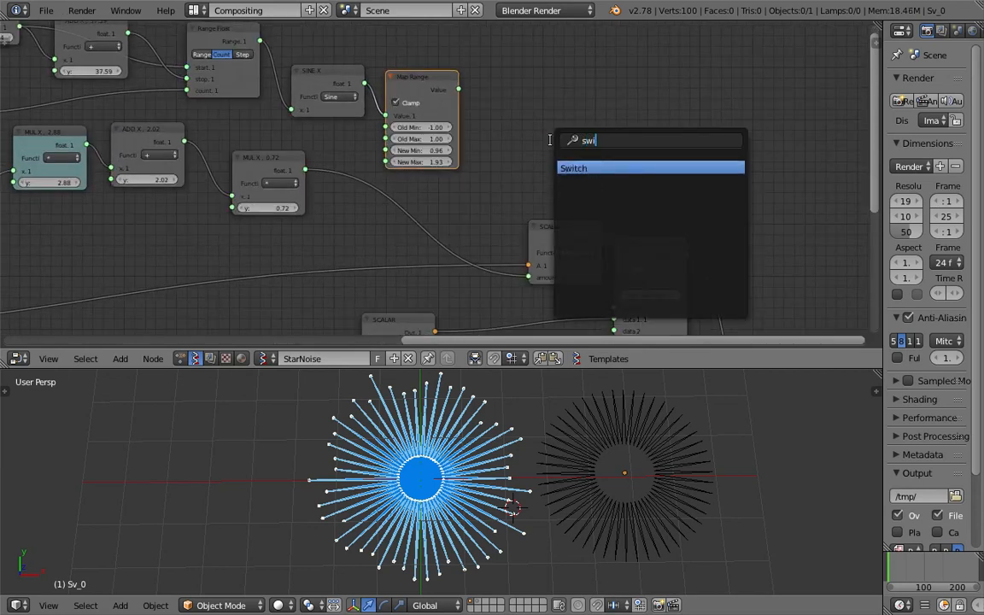
pyautogui.press('Return')
pyautogui.click(497, 132)
pyautogui.hotkey('ctrl', 's')
pyautogui.click(498, 132)
# Connect Map Range to the Switch's T input, the last Multiply node to F, and the Switch output to SCALAR's amount, and save
pyautogui.moveTo(460, 89); pyautogui.dragTo(504, 185)
pyautogui.moveTo(504, 197); pyautogui.dragTo(428, 203)
pyautogui.moveTo(311, 172); pyautogui.dragTo(306, 170)
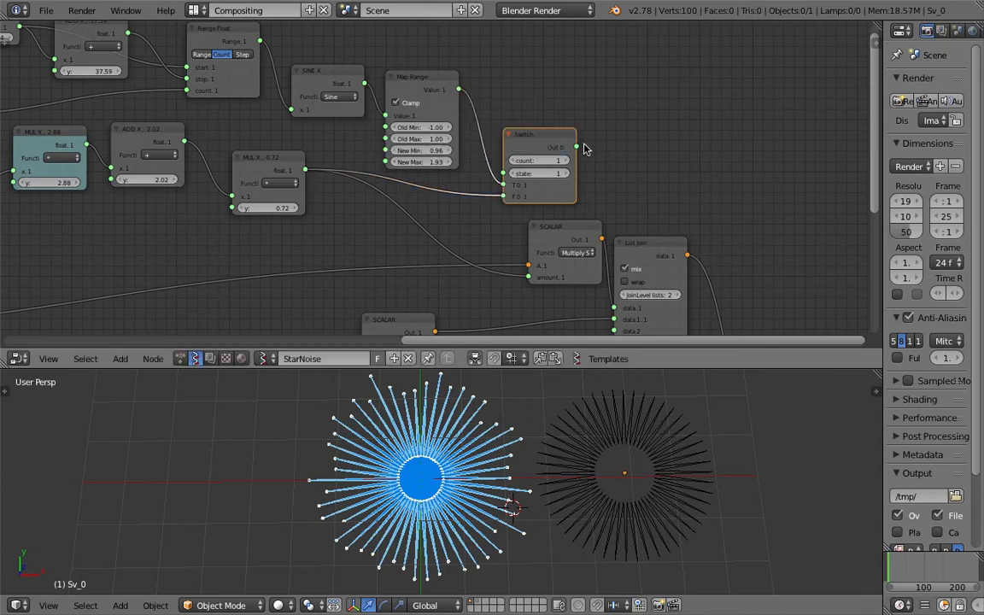
pyautogui.moveTo(580, 149); pyautogui.dragTo(529, 266)
pyautogui.hotkey('ctrl', 's')
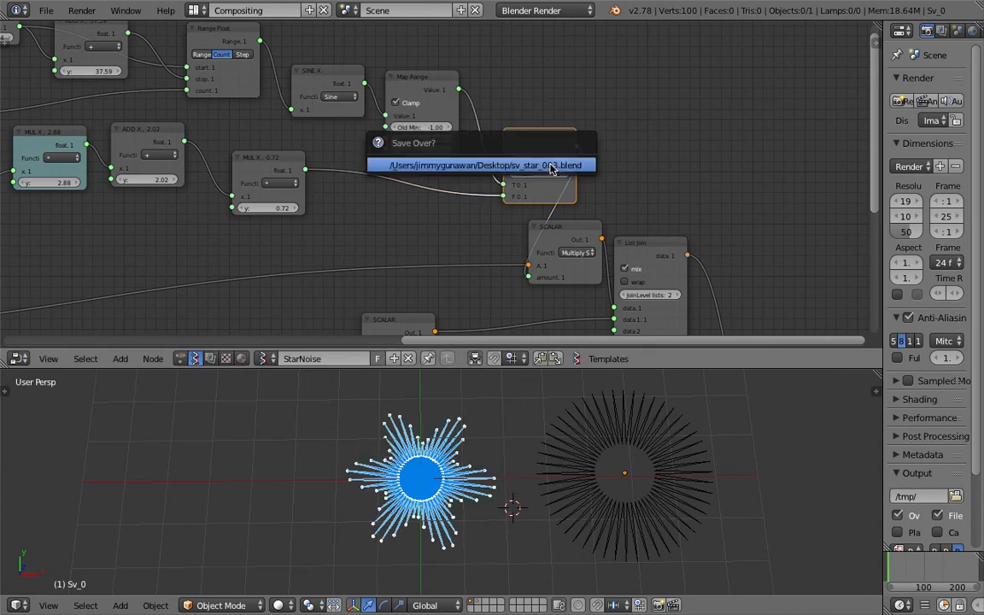
pyautogui.click(492, 163)
# Toggle the Switch node's state to compare the noise-driven and sine-driven stars
pyautogui.scroll(2, 482, 145)
pyautogui.scroll(1, 483, 144)
pyautogui.click(464, 146)
pyautogui.click(535, 146)
pyautogui.click(471, 148)
pyautogui.click(537, 146)
# Bring the Switch closer to Map Range, and move Map Range with all its upstream linked nodes up, away from the noise branch
pyautogui.moveTo(492, 89); pyautogui.dragTo(456, 93)
pyautogui.scroll(-1, 239, 67)
pyautogui.moveTo(220, 53); pyautogui.dragTo(390, 154, button='middle')
pyautogui.click(360, 125)
pyautogui.scroll(-1, 328, 126)
pyautogui.moveTo(325, 125); pyautogui.dragTo(356, 147, button='middle')
pyautogui.click(523, 161)
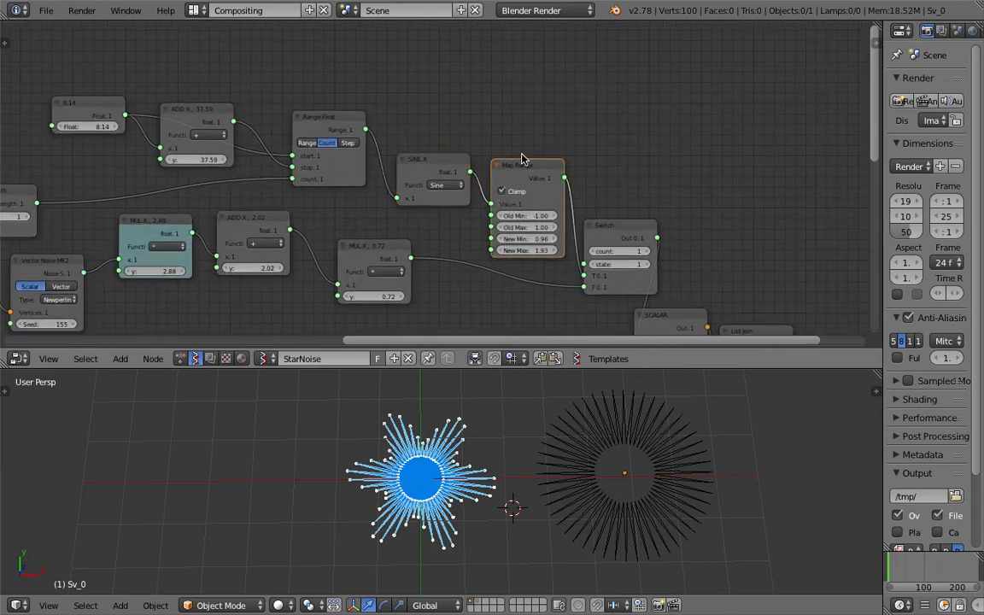
pyautogui.press('l')
pyautogui.press('l')
pyautogui.press('l')
pyautogui.press('l')
pyautogui.scroll(-7, 504, 156)
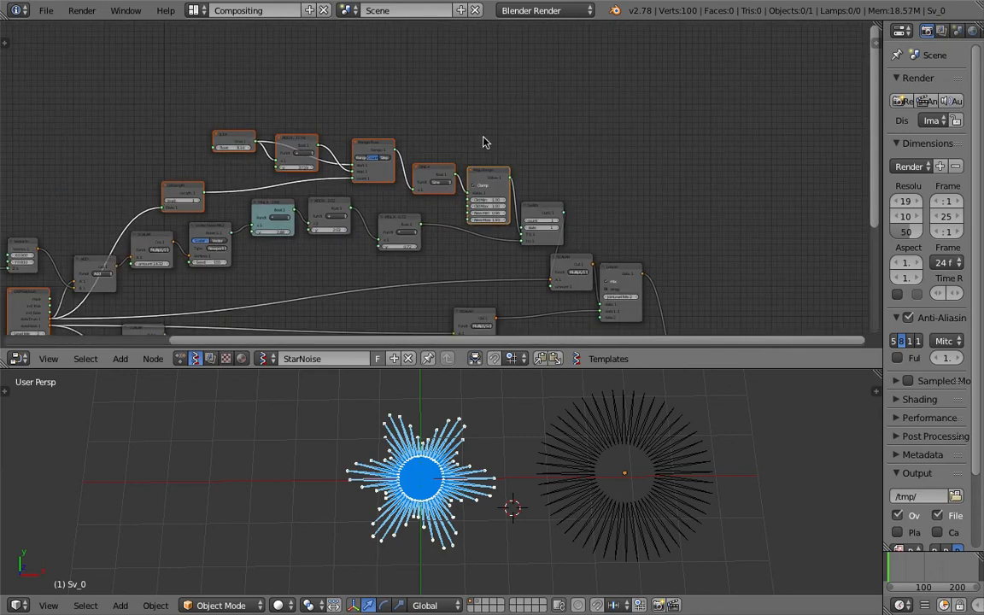
pyautogui.press('g')
pyautogui.click(474, 115)
# Move the node that feeds List Length back down in line with the lower branches and save the file
pyautogui.moveTo(171, 220); pyautogui.dragTo(316, 197, button='middle')
pyautogui.press('a')
pyautogui.moveTo(160, 255); pyautogui.dragTo(161, 287)
pyautogui.moveTo(393, 224); pyautogui.dragTo(335, 180, button='middle')
pyautogui.hotkey('ctrl', 's')
pyautogui.click(336, 180)
# Reposition the Switch, upper SCALAR and List Join nodes to tidy the end of the chain
pyautogui.moveTo(479, 189); pyautogui.dragTo(438, 185, button='middle')
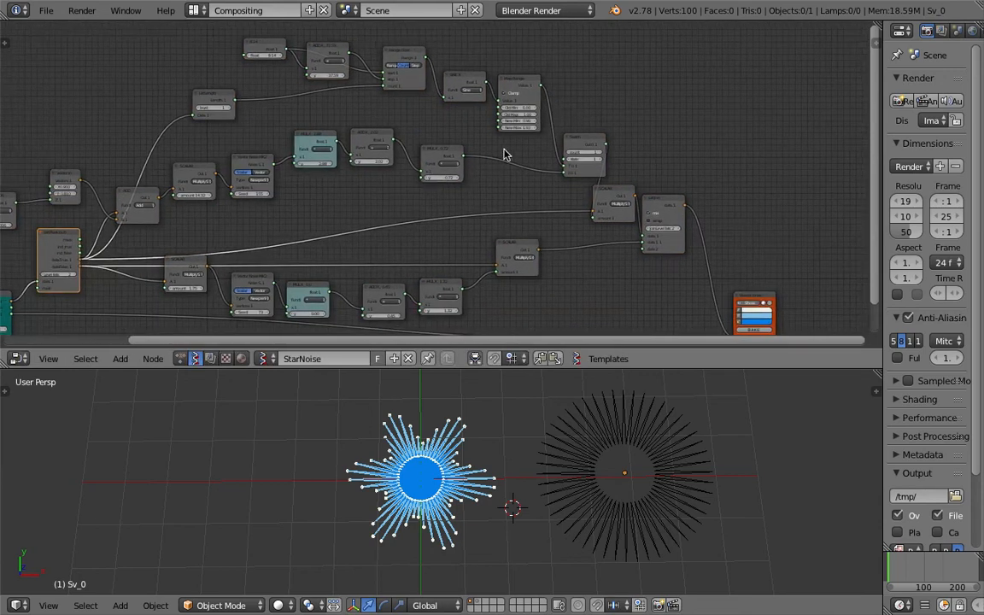
pyautogui.moveTo(509, 154); pyautogui.dragTo(483, 197, button='middle')
pyautogui.moveTo(572, 167); pyautogui.dragTo(516, 147, button='middle')
pyautogui.scroll(3, 515, 145)
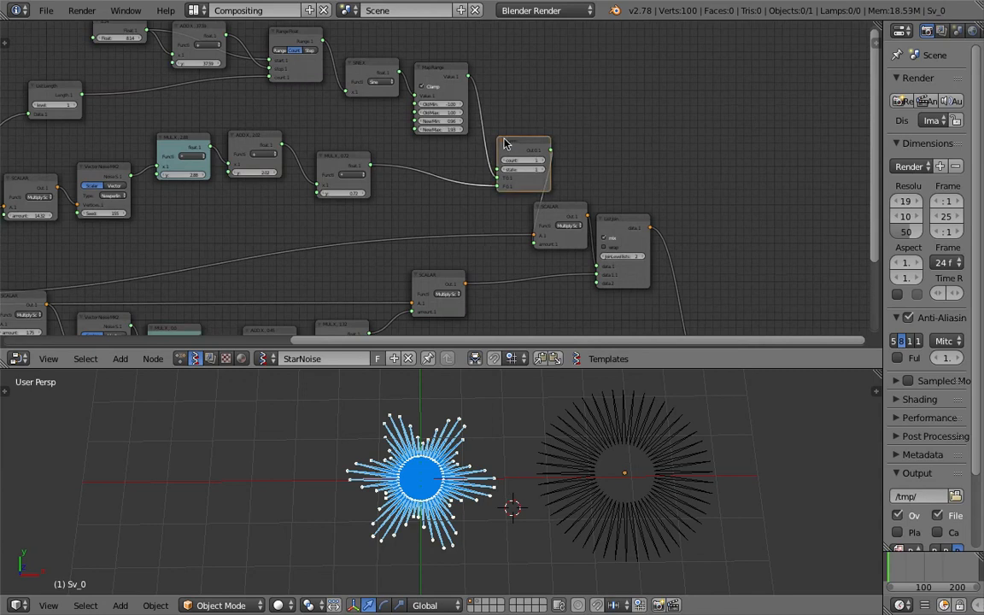
pyautogui.moveTo(506, 143); pyautogui.dragTo(477, 126)
pyautogui.moveTo(557, 210); pyautogui.dragTo(558, 179)
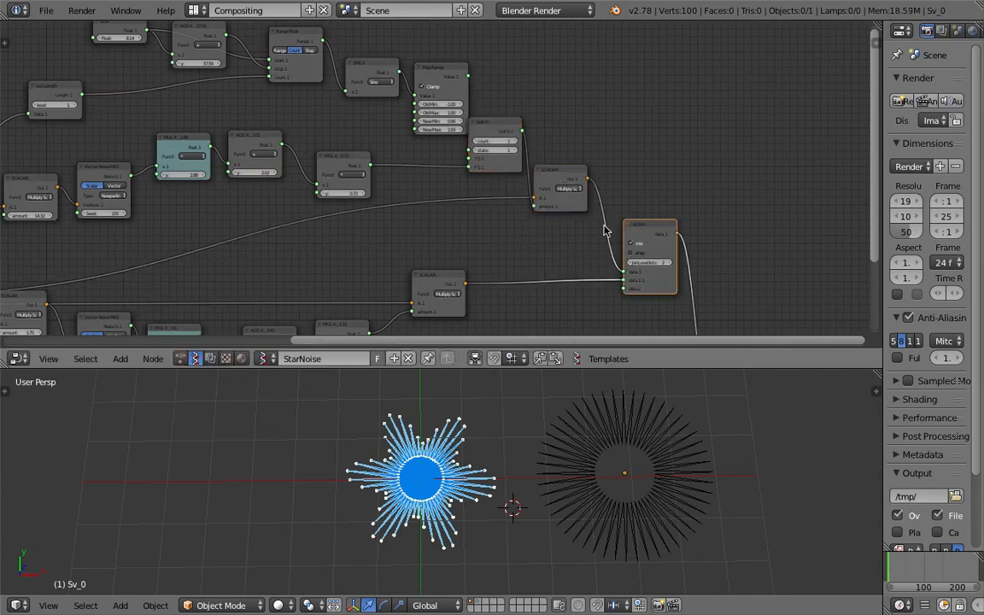
# Save the file as a new version named sv_star_004.blend
pyautogui.press('Home')
pyautogui.click(44, 14)
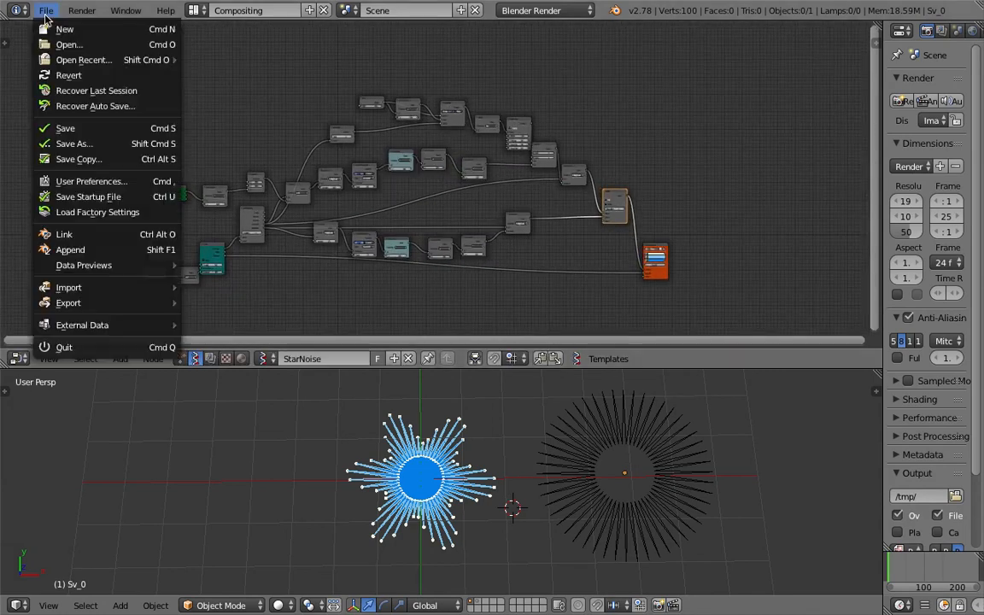
pyautogui.click(123, 143)
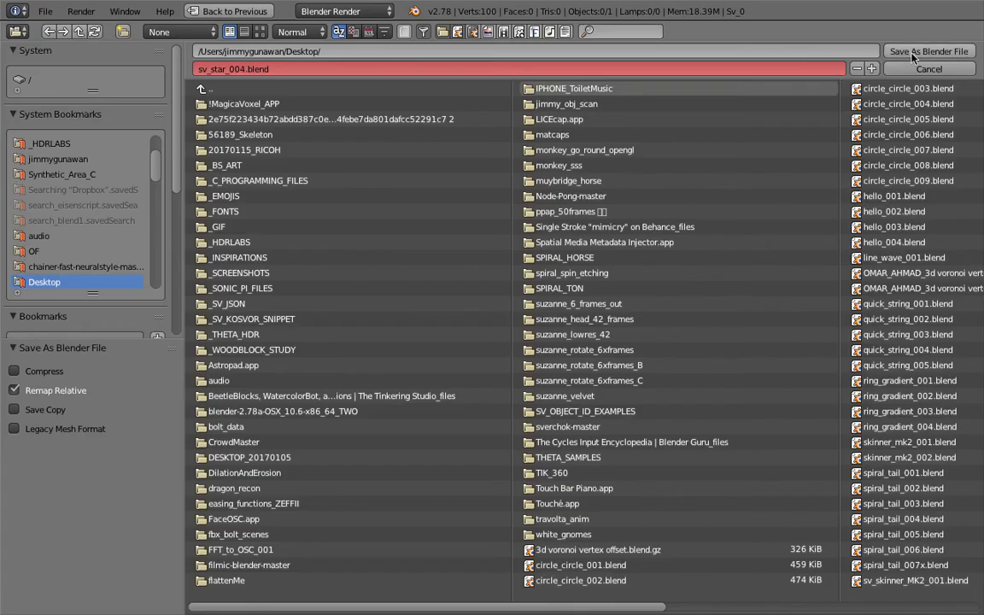
pyautogui.click(854, 46)
pyautogui.click(854, 46)
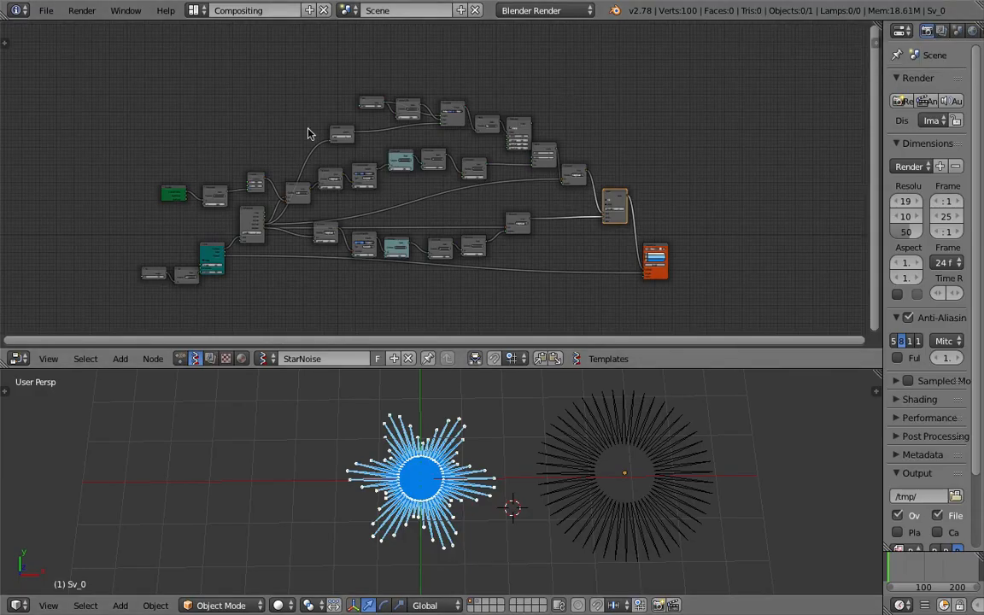
# Spread out the sine branch by repositioning its Map Range, Sine, Range Float, Add, Float and List Length nodes
pyautogui.scroll(5, 378, 176)
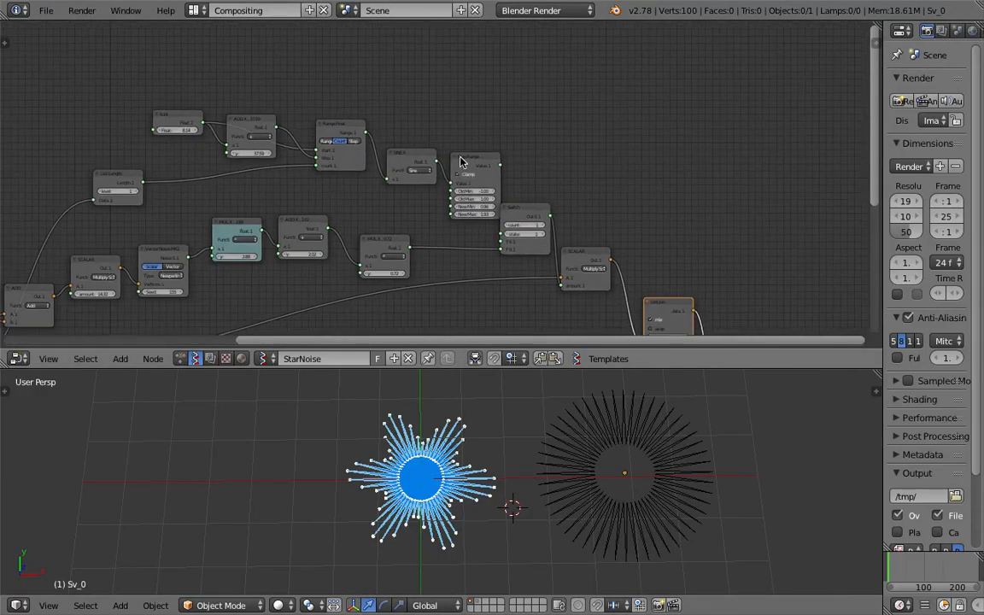
pyautogui.moveTo(461, 157); pyautogui.dragTo(449, 122, button='middle')
pyautogui.moveTo(461, 125); pyautogui.dragTo(305, 81)
pyautogui.moveTo(242, 88); pyautogui.dragTo(221, 51)
pyautogui.moveTo(168, 89); pyautogui.dragTo(126, 79)
pyautogui.moveTo(99, 139); pyautogui.dragTo(89, 137)
pyautogui.moveTo(234, 157); pyautogui.dragTo(236, 164, button='middle')
pyautogui.scroll(2, 404, 494)
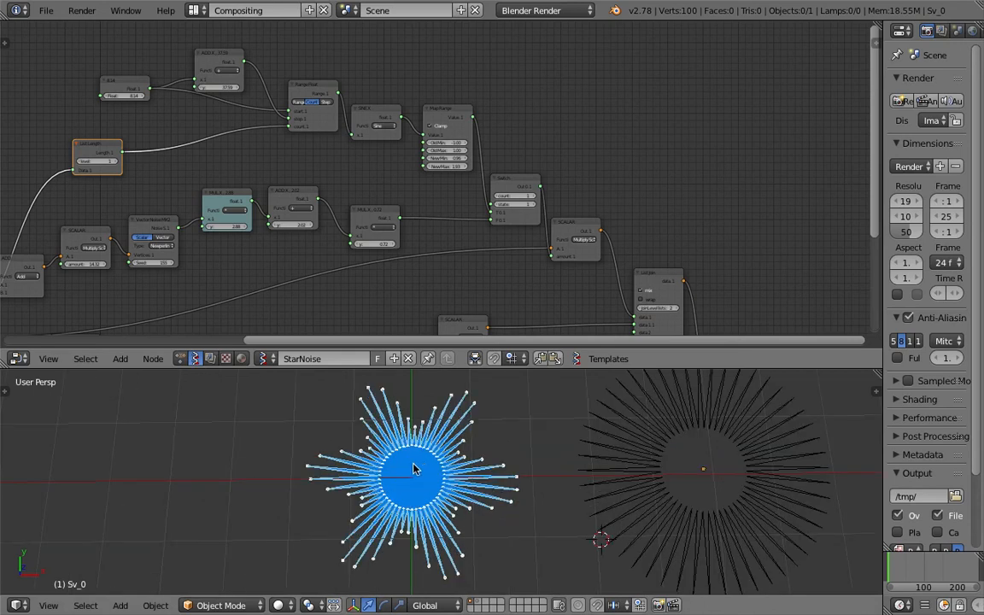
pyautogui.moveTo(413, 468); pyautogui.dragTo(428, 475, button='middle')
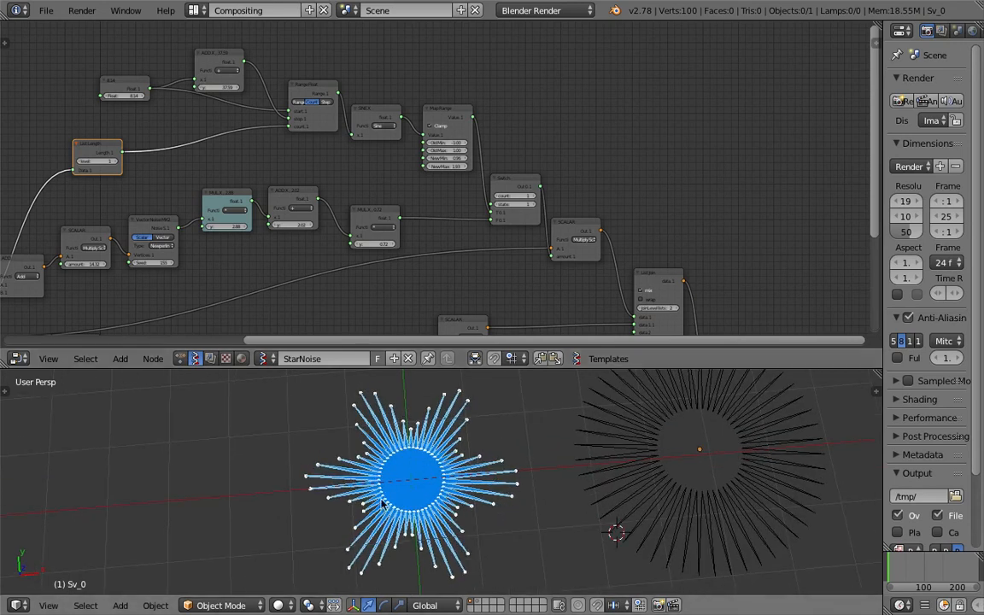
pyautogui.moveTo(382, 505); pyautogui.dragTo(384, 476, button='middle')
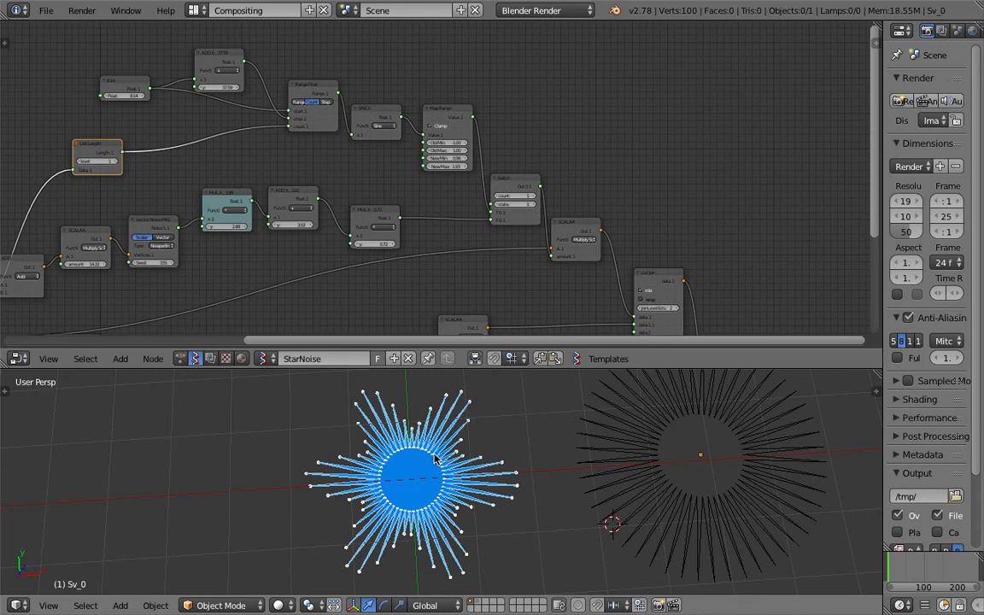
pyautogui.moveTo(420, 458); pyautogui.dragTo(374, 415, button='middle')
# Shift the Map Range node slightly and raise the Switch node beside it, and save the file
pyautogui.moveTo(453, 228); pyautogui.dragTo(486, 207, button='middle')
pyautogui.scroll(2, 453, 207)
pyautogui.moveTo(488, 89); pyautogui.dragTo(474, 87)
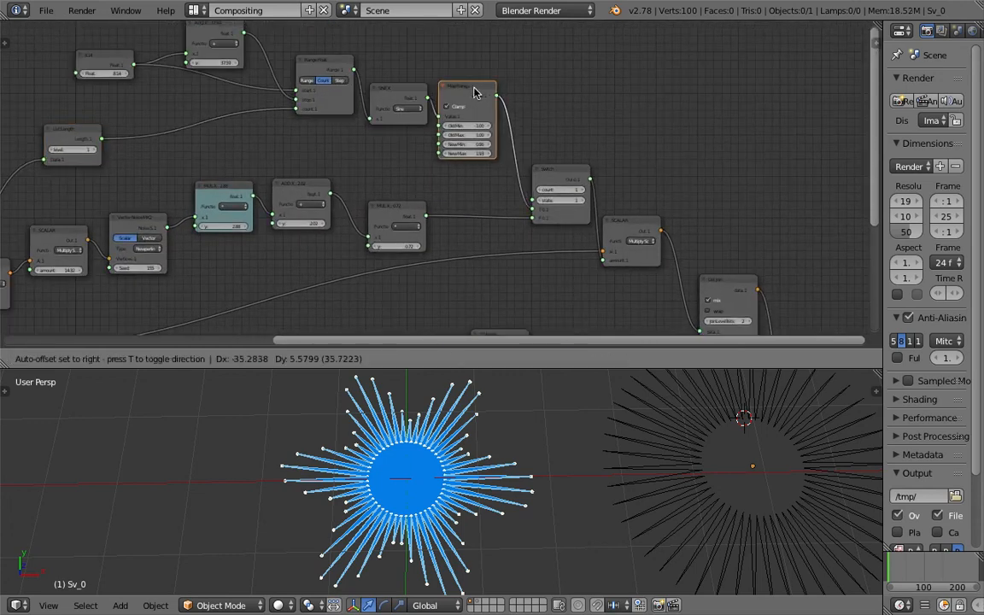
pyautogui.moveTo(567, 174); pyautogui.dragTo(567, 145)
pyautogui.hotkey('ctrl', 's')
pyautogui.click(568, 145)
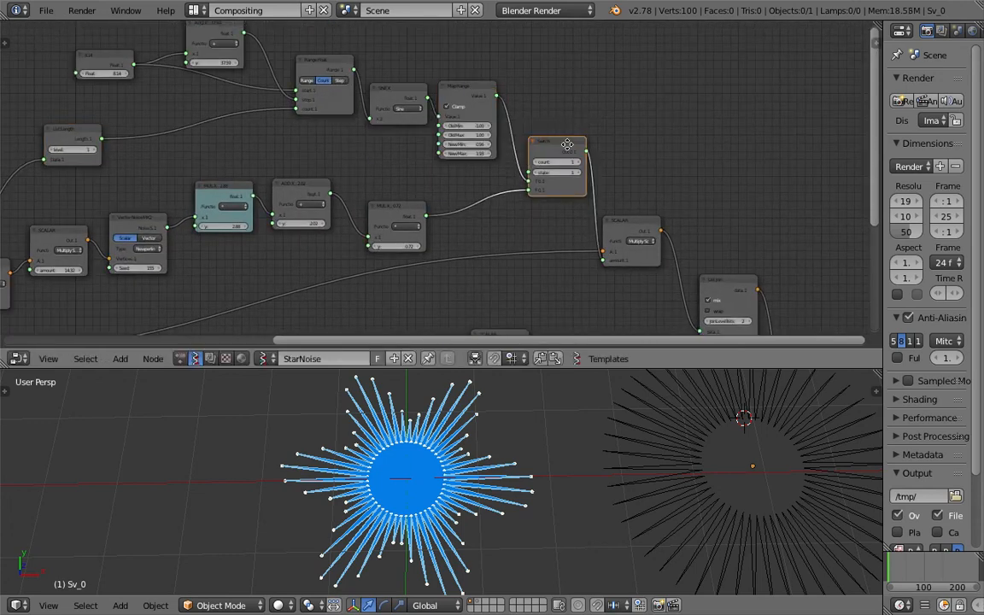
# Enable a custom colour on the Switch node and make it yellow
pyautogui.moveTo(567, 144); pyautogui.dragTo(506, 159, button='middle')
pyautogui.scroll(1, 506, 159)
pyautogui.press('n')
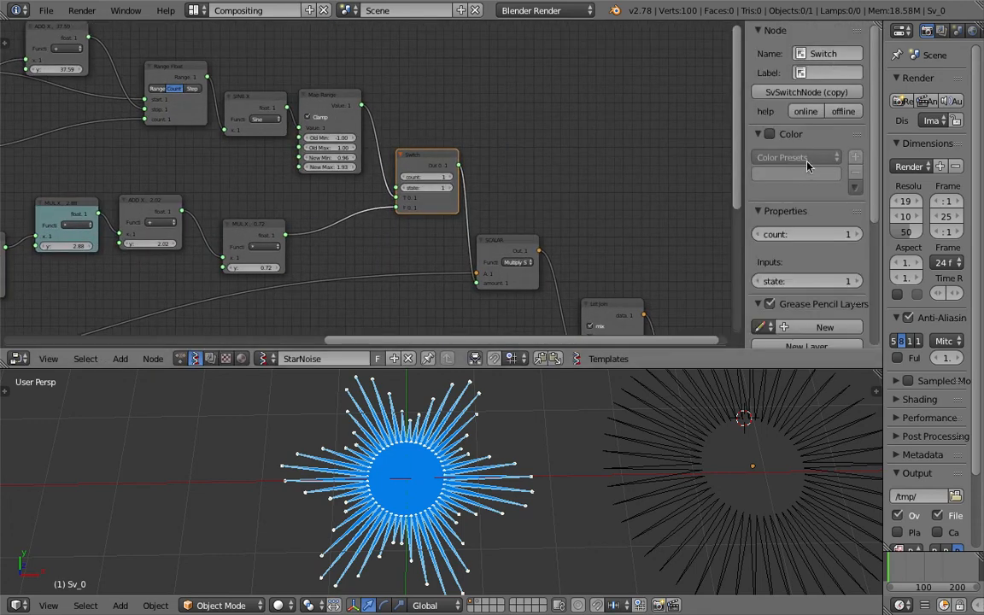
pyautogui.click(771, 134)
pyautogui.click(769, 174)
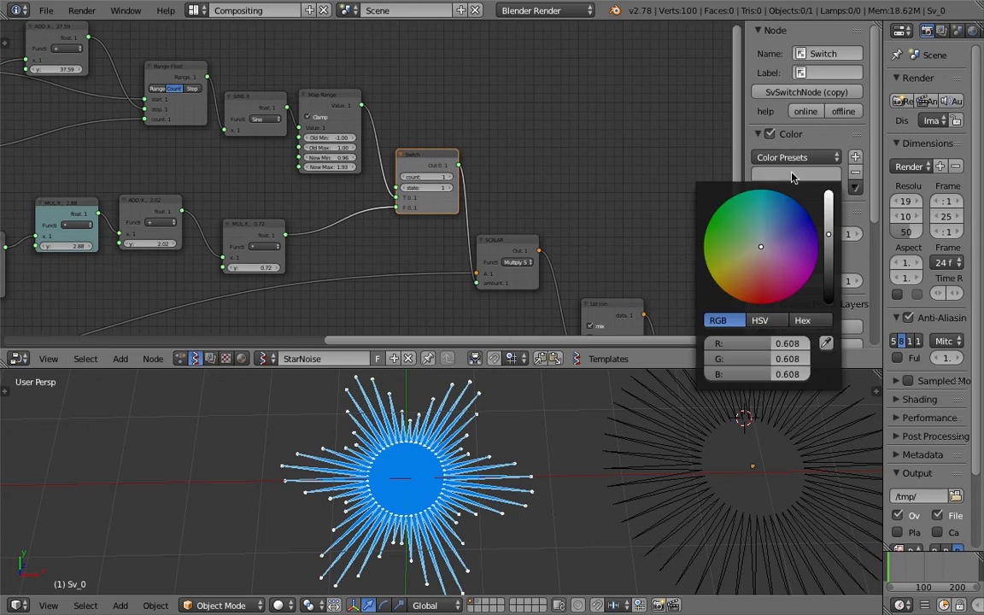
pyautogui.click(827, 206)
# Move the Range Float, its Add node and the Float node outward for more spacing, and save the file
pyautogui.moveTo(291, 100); pyautogui.dragTo(547, 132, button='middle')
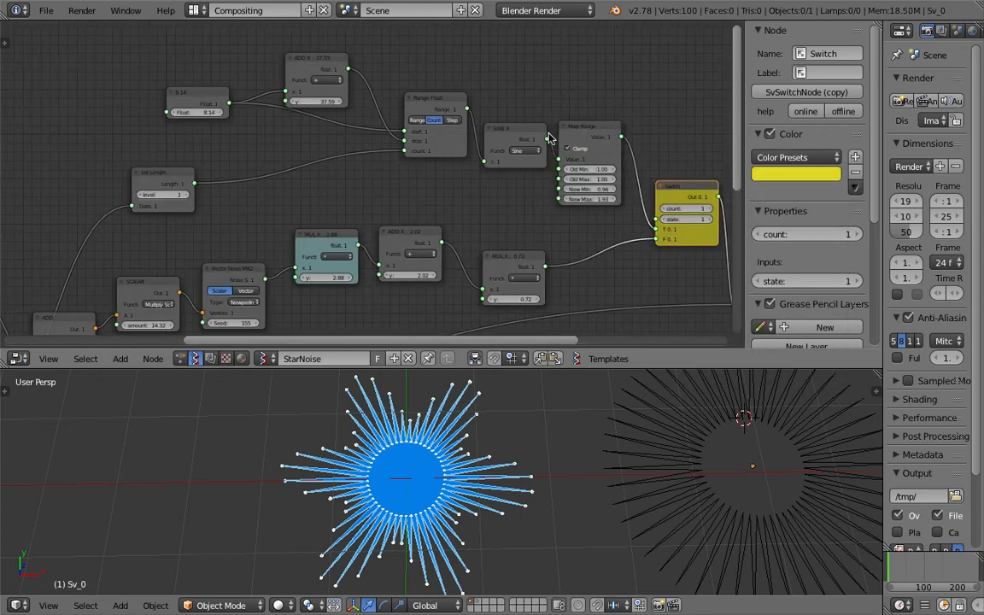
pyautogui.moveTo(436, 98); pyautogui.dragTo(412, 89)
pyautogui.moveTo(317, 58); pyautogui.dragTo(293, 44)
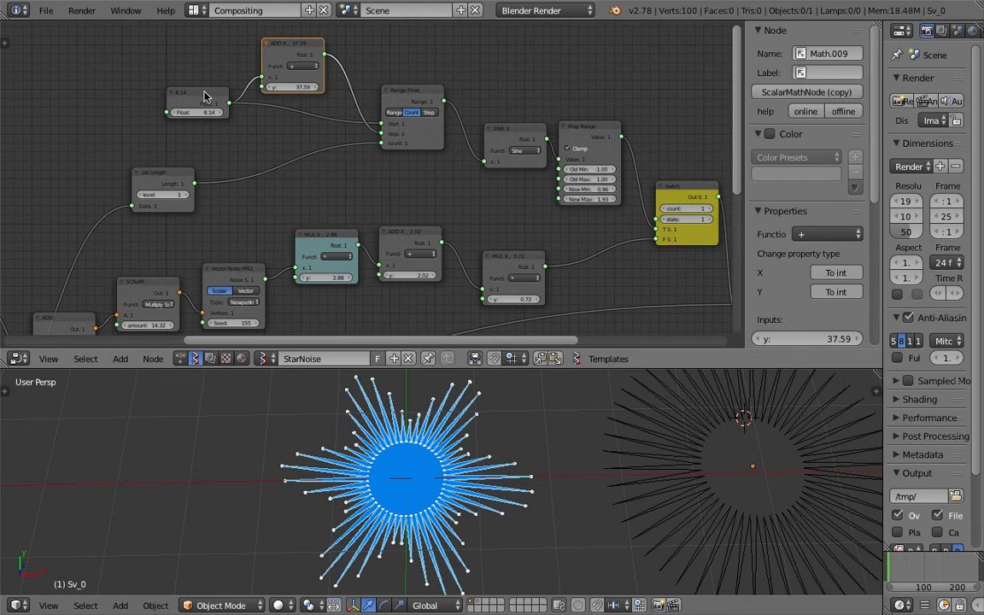
pyautogui.moveTo(196, 92); pyautogui.dragTo(173, 83)
pyautogui.hotkey('ctrl', 's')
pyautogui.click(181, 85)
pyautogui.click(407, 92)
pyautogui.press('h')
pyautogui.press('h')
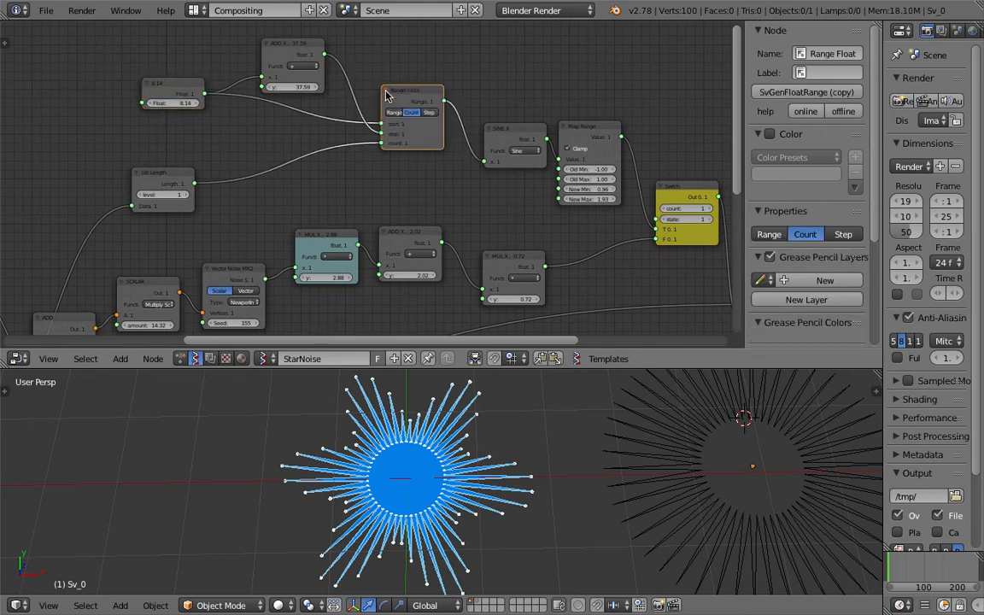
# Save the file and realign the Range Float and Sine nodes
pyautogui.hotkey('ctrl', 's')
pyautogui.click(367, 101)
pyautogui.moveTo(506, 139); pyautogui.dragTo(483, 117)
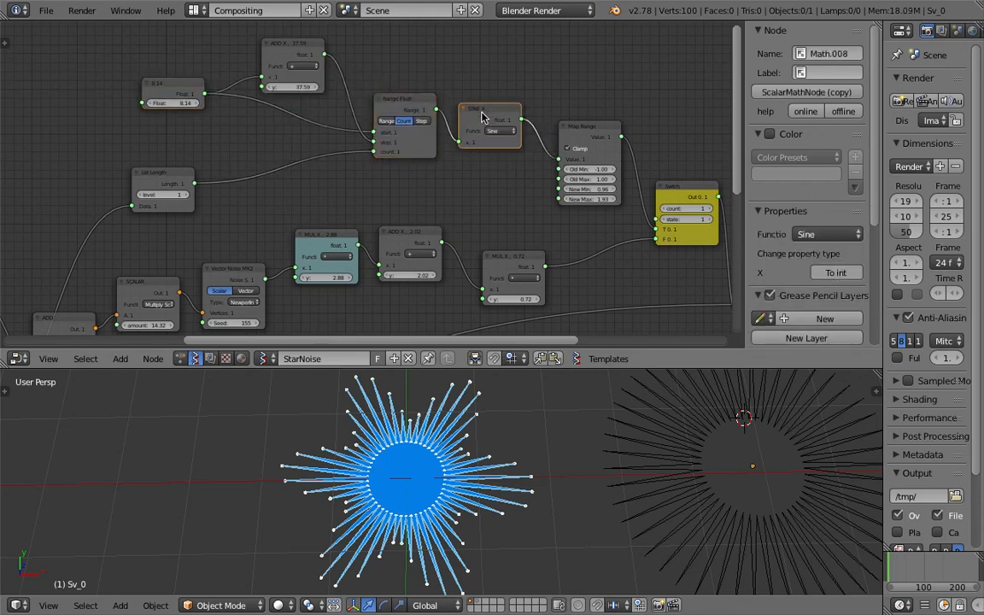
pyautogui.click(567, 127)
pyautogui.keyDown('shift'); pyautogui.click(408, 101); pyautogui.keyUp('shift')
pyautogui.keyDown('shift'); pyautogui.click(268, 51); pyautogui.keyUp('shift')
pyautogui.keyDown('shift'); pyautogui.click(172, 81); pyautogui.keyUp('shift')
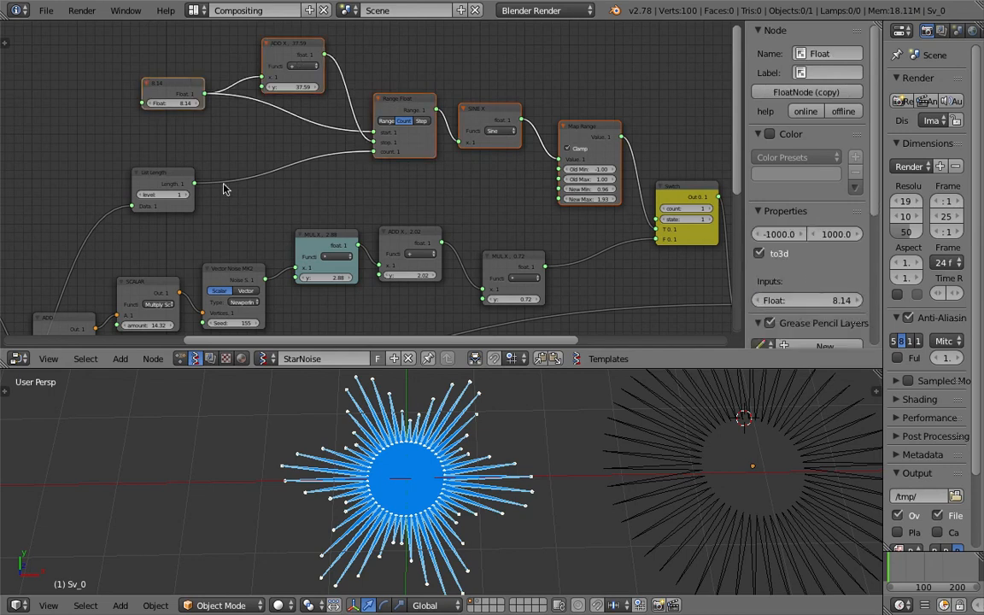
# Collapse the List Length node, place it beside Range Float's count input, and raise the Add node above it slightly
pyautogui.click(135, 176)
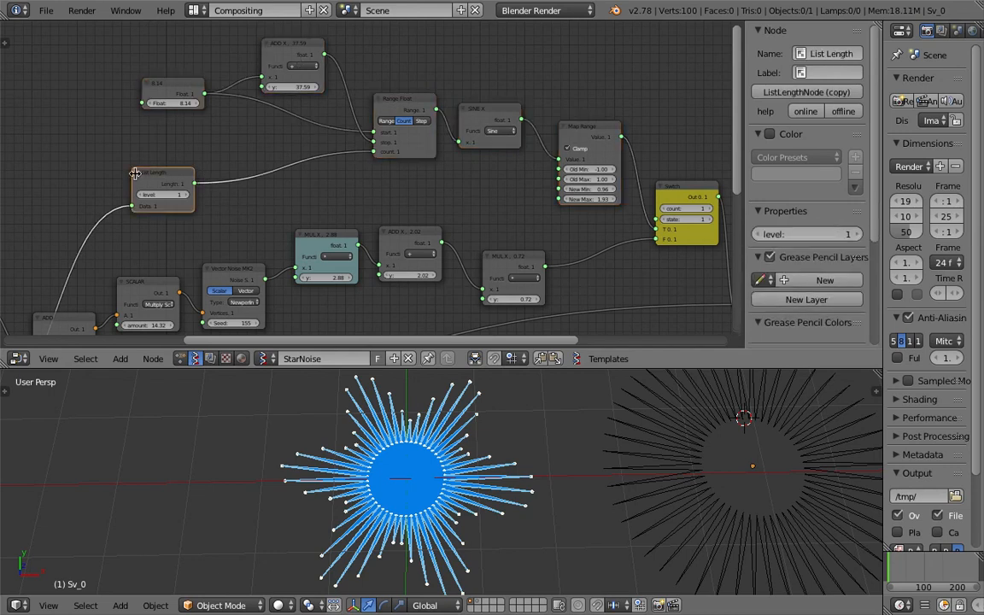
pyautogui.press('h')
pyautogui.moveTo(154, 173); pyautogui.dragTo(312, 161)
pyautogui.press('a')
pyautogui.press('a')
pyautogui.moveTo(290, 45); pyautogui.dragTo(276, 36)
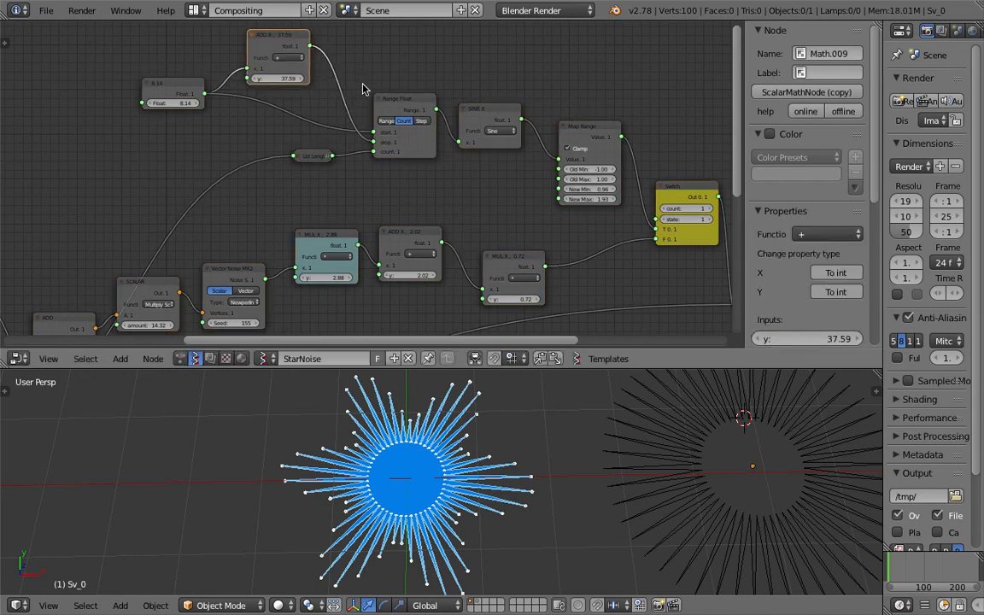
# Enclose the Float, Add, List Length, Range Float, Sine and Map Range nodes in a frame and shift it upward
pyautogui.scroll(-1, 528, 168)
pyautogui.press('a')
pyautogui.press('a')
pyautogui.press('a')
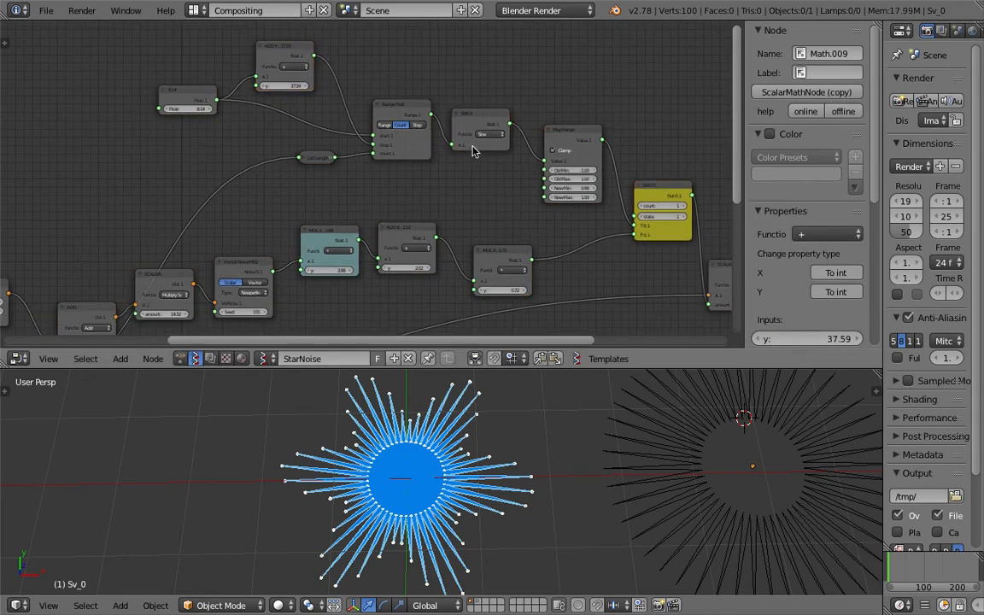
pyautogui.moveTo(152, 47); pyautogui.dragTo(593, 211)
pyautogui.hotkey('ctrl', 'j')
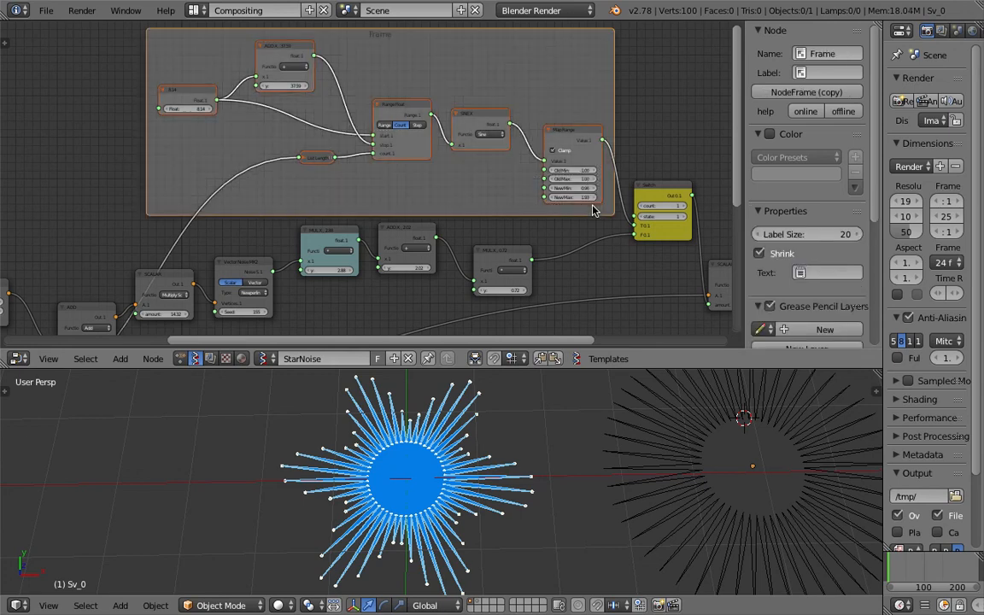
pyautogui.moveTo(501, 47); pyautogui.dragTo(499, 93, button='middle')
pyautogui.moveTo(487, 86); pyautogui.dragTo(484, 44)
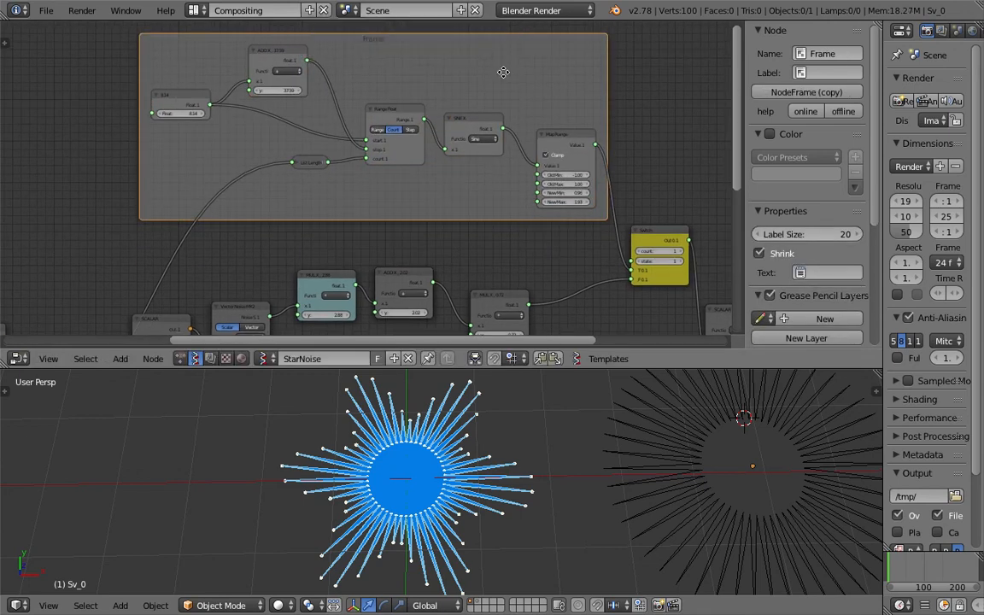
# Label the frame around the sine branch SINE WAVE, leaving its custom colour off
pyautogui.moveTo(502, 73); pyautogui.dragTo(469, 139, button='middle')
pyautogui.scroll(1, 469, 140)
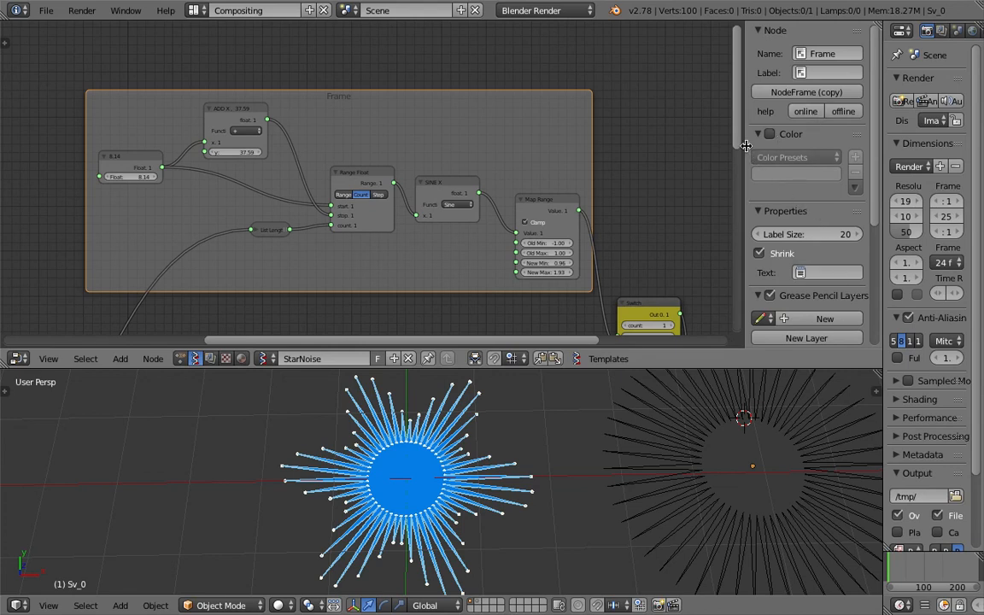
pyautogui.moveTo(746, 146); pyautogui.dragTo(667, 152)
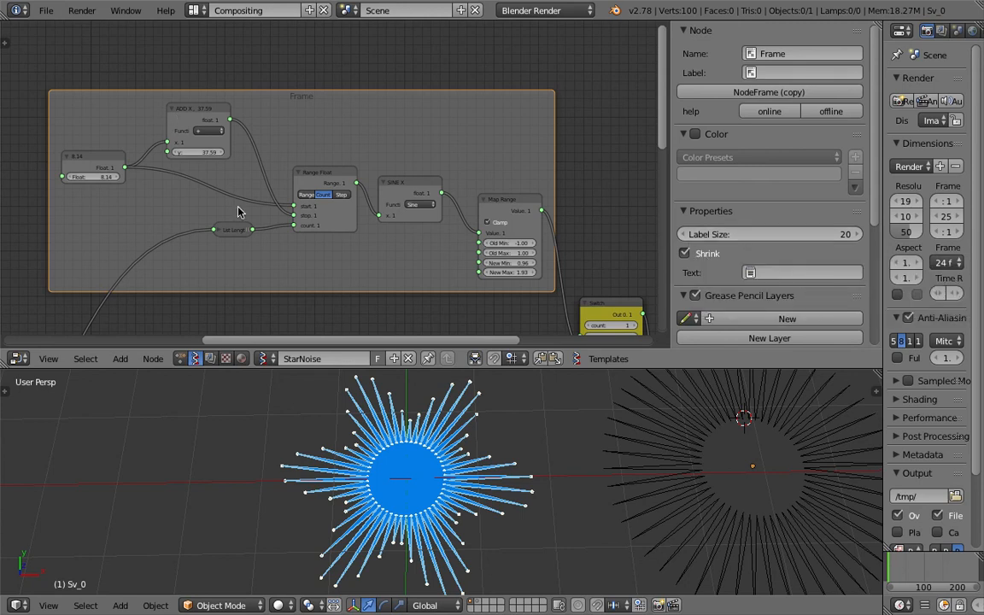
pyautogui.click(694, 135)
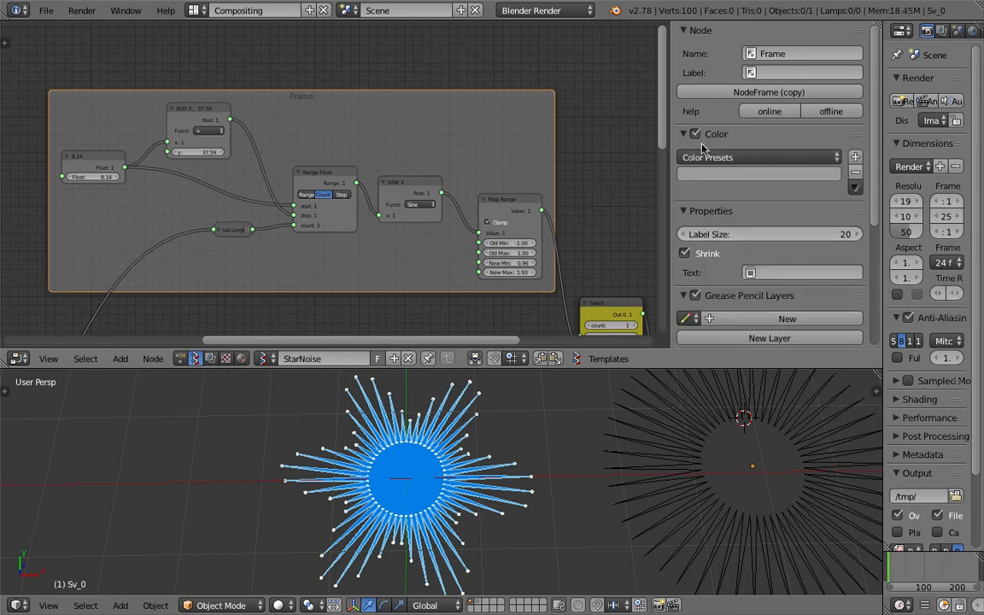
pyautogui.click(695, 135)
pyautogui.click(777, 75)
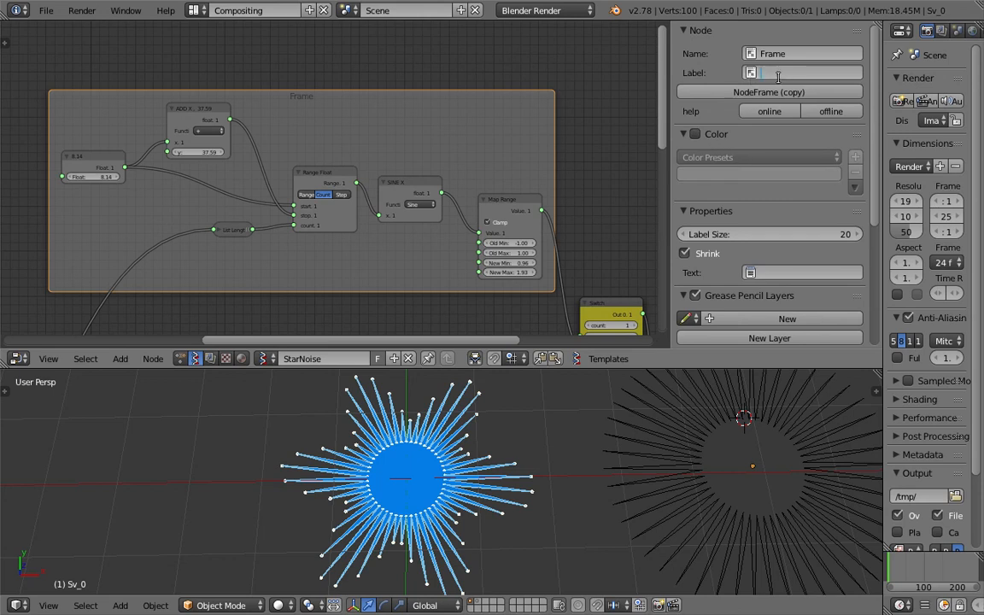
pyautogui.write('SINE WAVE')
pyautogui.press('Return')
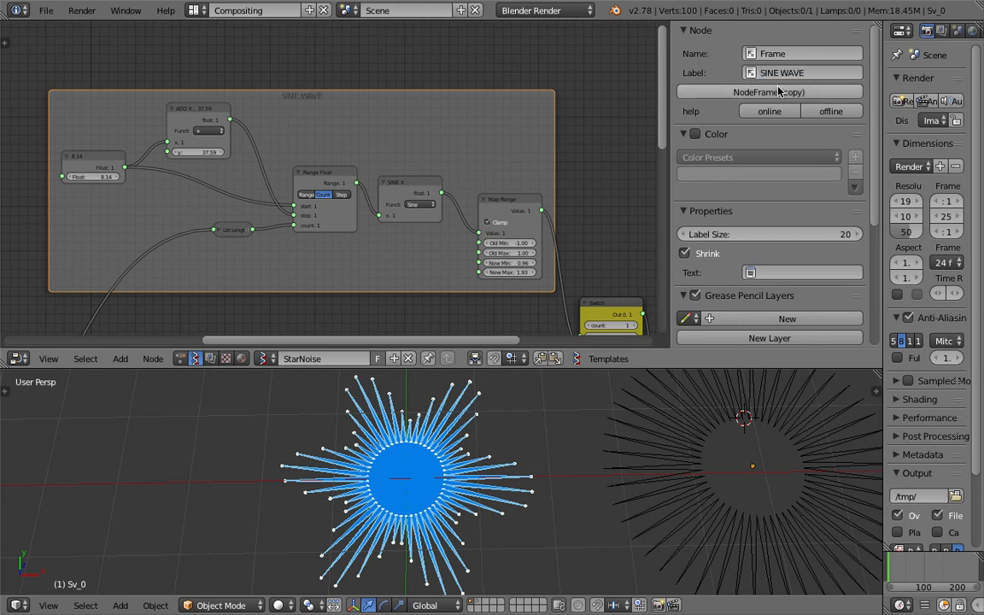
# Reposition the yellow Switch node slightly below the SINE WAVE frame and save the file
pyautogui.scroll(-4, 500, 160)
pyautogui.moveTo(510, 201); pyautogui.dragTo(500, 86, button='middle')
pyautogui.hotkey('ctrl', 's')
pyautogui.click(502, 85)
pyautogui.moveTo(537, 172); pyautogui.dragTo(530, 154)
pyautogui.scroll(1, 581, 175)
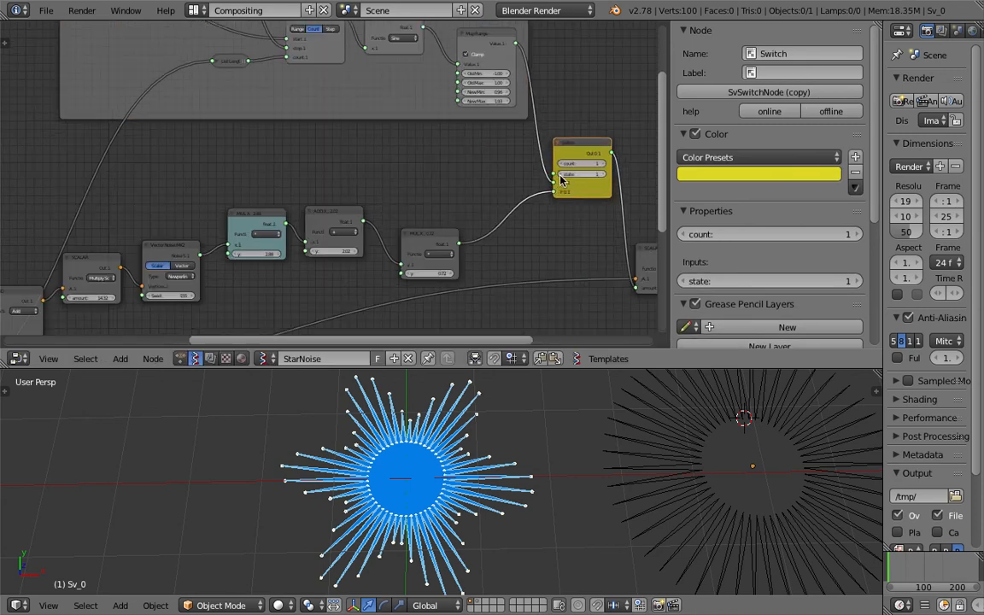
pyautogui.click(587, 177)
pyautogui.click(601, 176)
pyautogui.hotkey('ctrl', 's')
pyautogui.click(591, 177)
pyautogui.scroll(2, 591, 175)
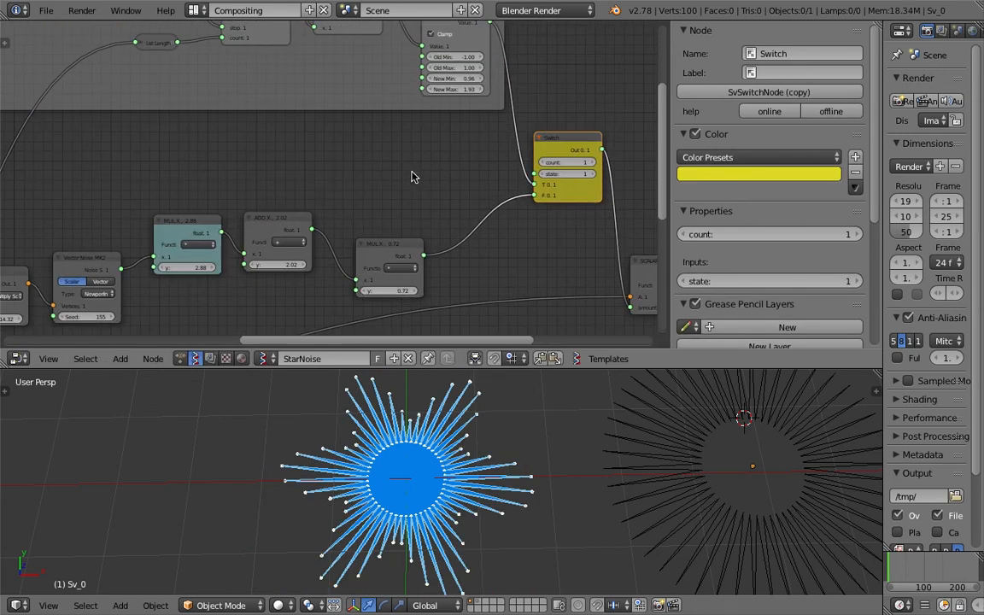
pyautogui.hotkey('shift', 'a')
pyautogui.click(405, 158)
pyautogui.press('Escape')
# Raise the two Multiply nodes and the Add node of the upper noise branch
pyautogui.moveTo(400, 248); pyautogui.dragTo(391, 222)
pyautogui.moveTo(322, 231); pyautogui.dragTo(343, 193, button='middle')
pyautogui.moveTo(301, 192); pyautogui.dragTo(298, 176)
pyautogui.scroll(-4, 357, 170)
pyautogui.moveTo(271, 196); pyautogui.dragTo(357, 189, button='middle')
pyautogui.moveTo(341, 178); pyautogui.dragTo(337, 168)
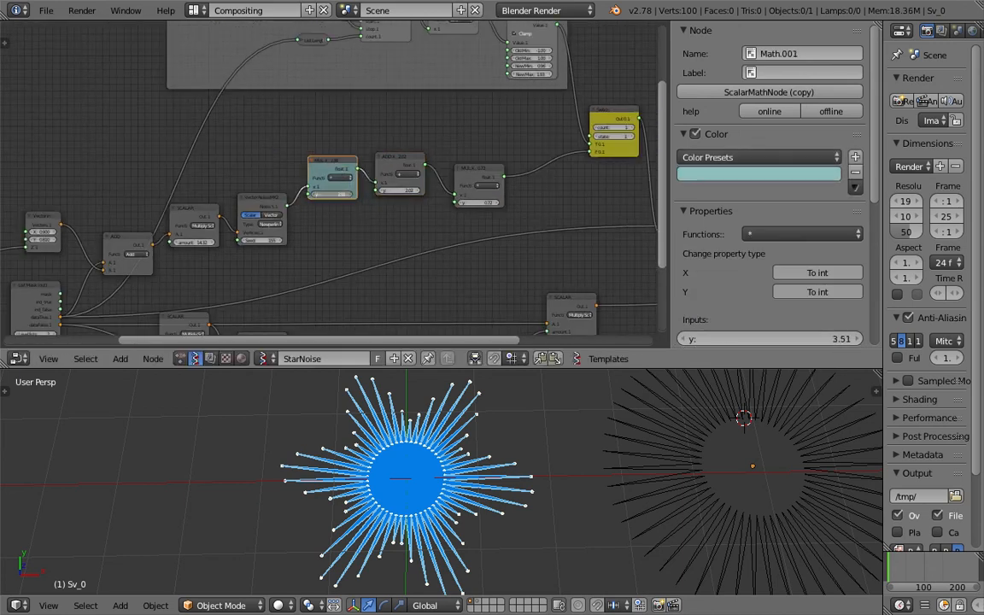
# Set the Switch state to 0 and the upper noise branch's Multiply values to 3.90 and 0.39
pyautogui.click(598, 138)
pyautogui.moveTo(341, 195); pyautogui.dragTo(369, 196)
pyautogui.moveTo(485, 201)
pyautogui.mouseDown()
pyautogui.moveTo(454, 200)
pyautogui.moveTo(491, 202)
pyautogui.mouseUp()
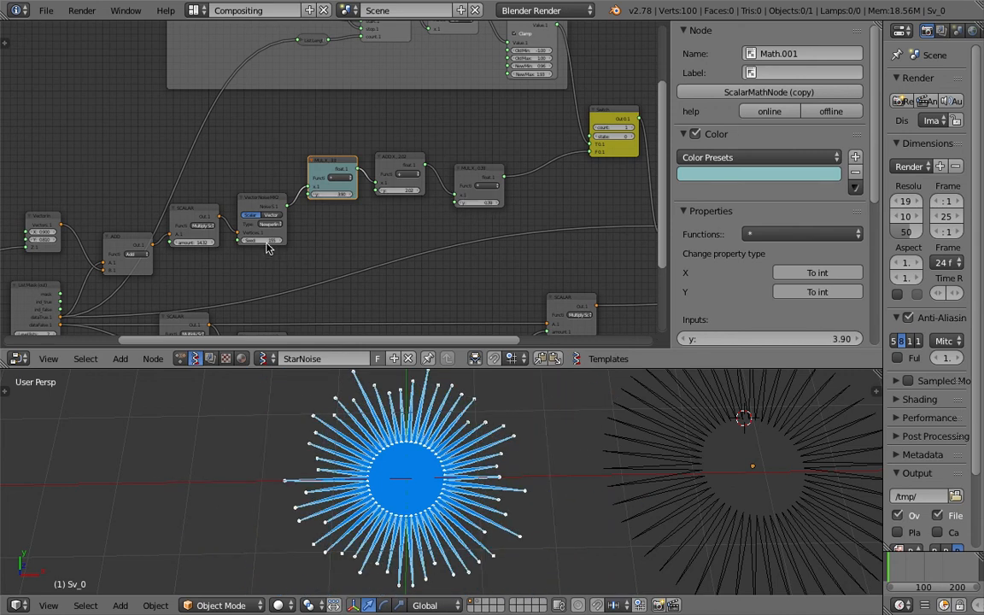
# Increase the upper Vector Noise node's seed and the multiply amount of the Scalar node feeding it
pyautogui.moveTo(266, 241); pyautogui.dragTo(289, 241)
pyautogui.moveTo(203, 242); pyautogui.dragTo(206, 245)
pyautogui.moveTo(350, 243); pyautogui.dragTo(386, 226, button='middle')
pyautogui.scroll(-2, 414, 222)
pyautogui.scroll(-3, 421, 227)
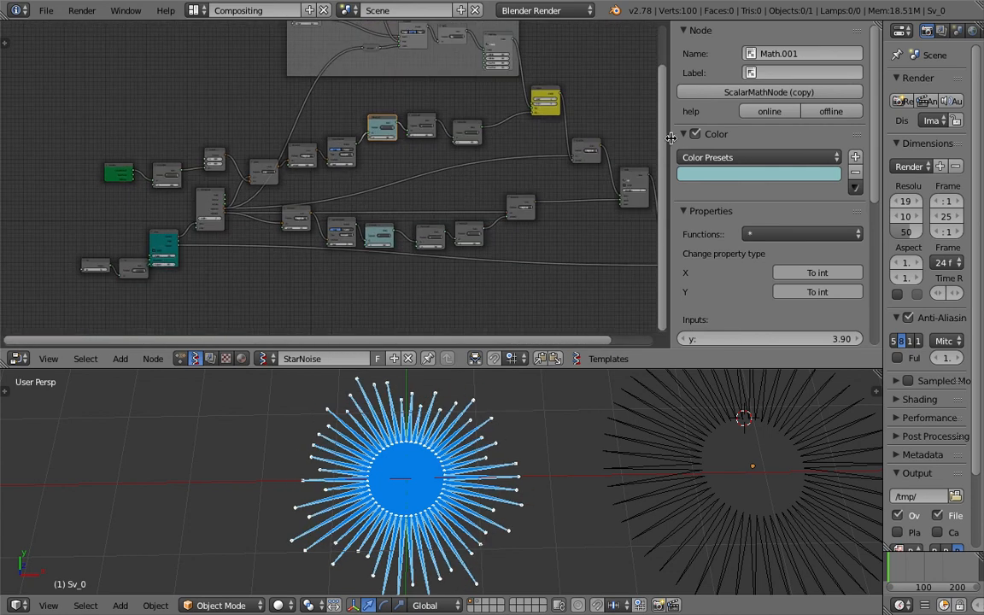
# Hide the node properties sidebar and save the file
pyautogui.moveTo(671, 139); pyautogui.dragTo(836, 137)
pyautogui.hotkey('ctrl', 's')
pyautogui.moveTo(615, 154); pyautogui.dragTo(464, 170, button='middle')
pyautogui.click(593, 164)
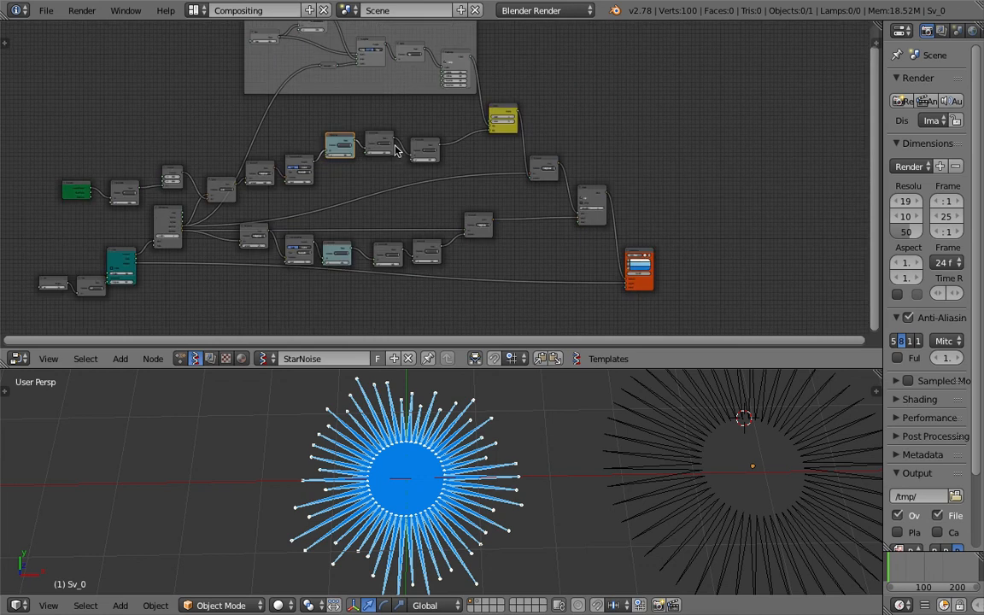
# Move the orange viewer node and the Int, math and Circle nodes outward for more spacing, and save the file
pyautogui.scroll(-1, 461, 120)
pyautogui.moveTo(609, 234); pyautogui.dragTo(656, 224)
pyautogui.moveTo(25, 279); pyautogui.dragTo(224, 238, button='middle')
pyautogui.scroll(5, 224, 238)
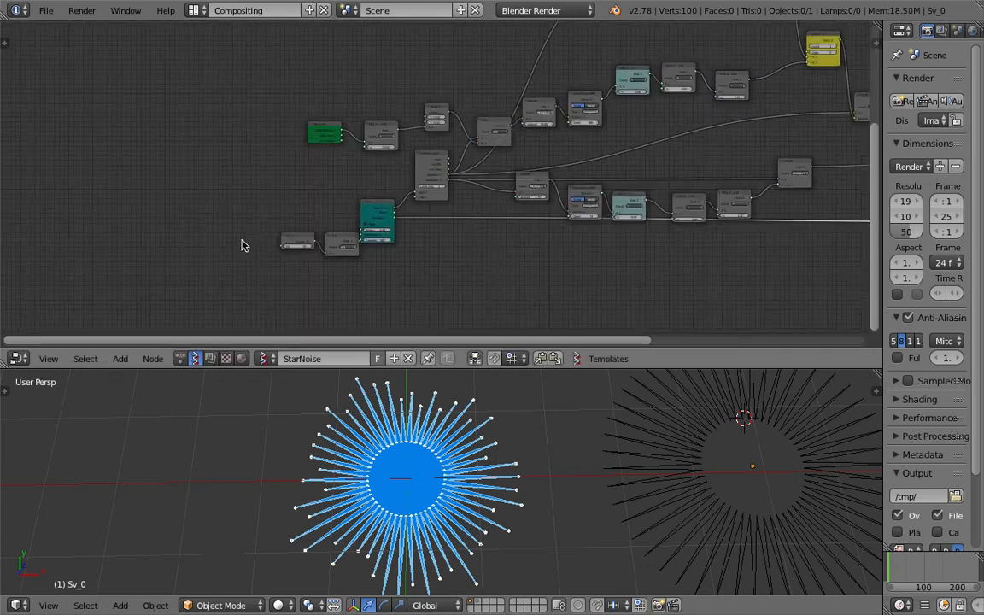
pyautogui.scroll(1, 242, 245)
pyautogui.moveTo(281, 246); pyautogui.dragTo(101, 242)
pyautogui.moveTo(311, 247); pyautogui.dragTo(171, 245)
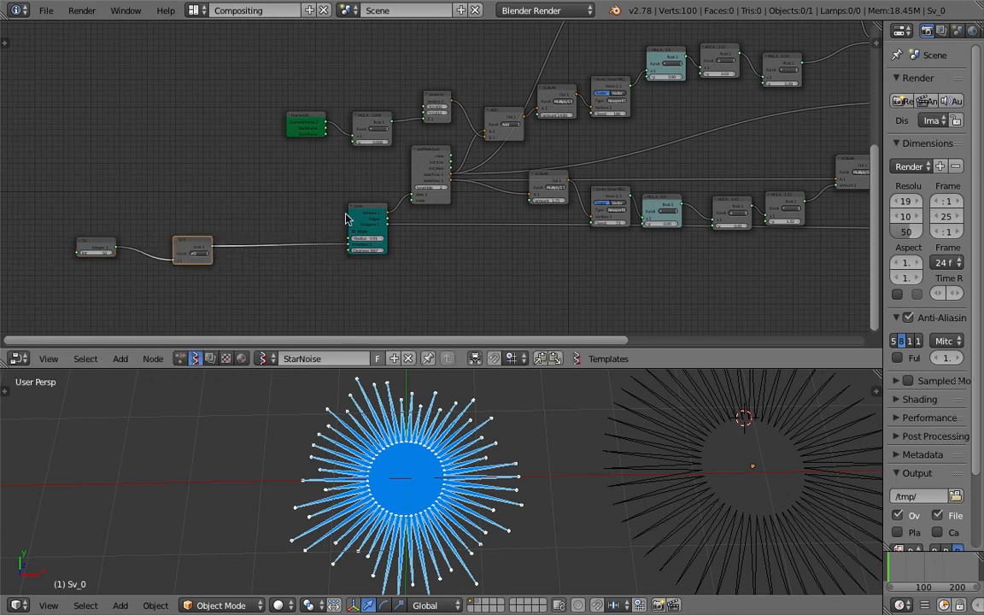
pyautogui.moveTo(346, 220); pyautogui.dragTo(255, 225)
pyautogui.scroll(-1, 371, 210)
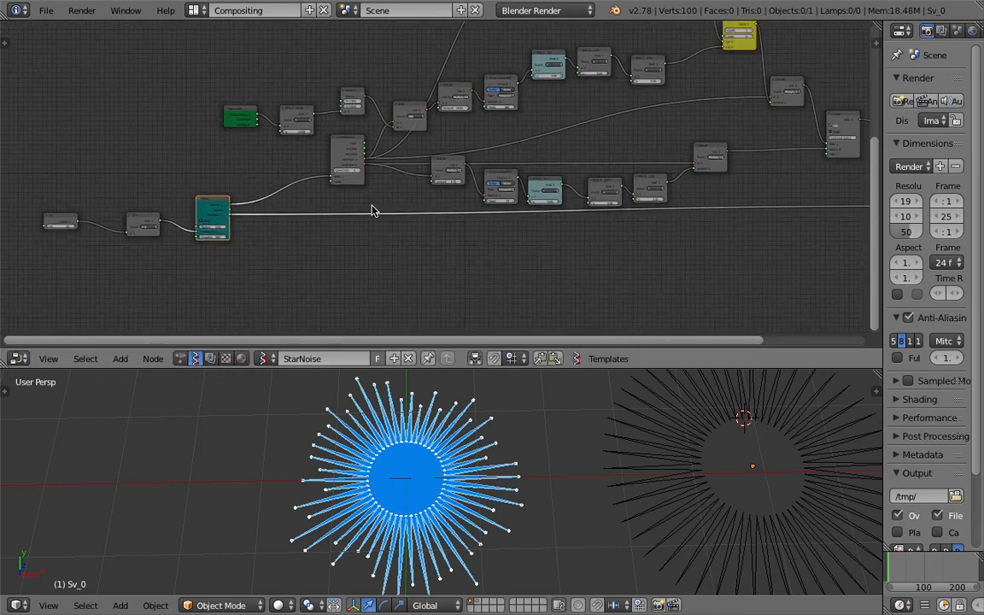
pyautogui.moveTo(371, 210); pyautogui.dragTo(291, 254, button='middle')
pyautogui.hotkey('ctrl', 's')
pyautogui.click(310, 255)
# Lower the orange viewer node at the end of the tree
pyautogui.moveTo(622, 210); pyautogui.dragTo(532, 177, button='middle')
pyautogui.scroll(-2, 532, 177)
pyautogui.scroll(2, 738, 167)
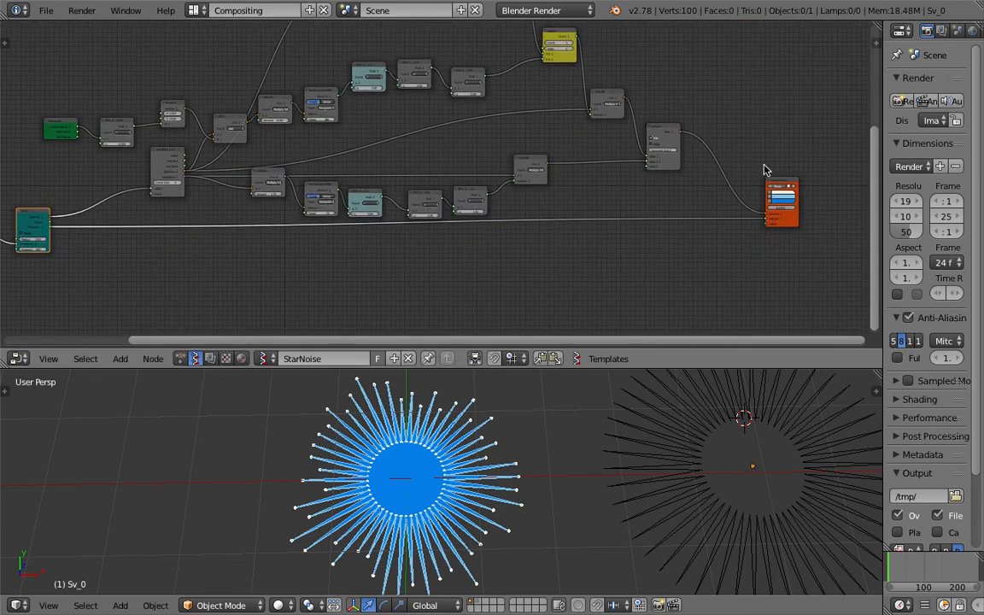
pyautogui.moveTo(779, 178); pyautogui.dragTo(781, 206)
pyautogui.moveTo(603, 167); pyautogui.dragTo(605, 202, button='middle')
pyautogui.moveTo(356, 112); pyautogui.dragTo(356, 156, button='middle')
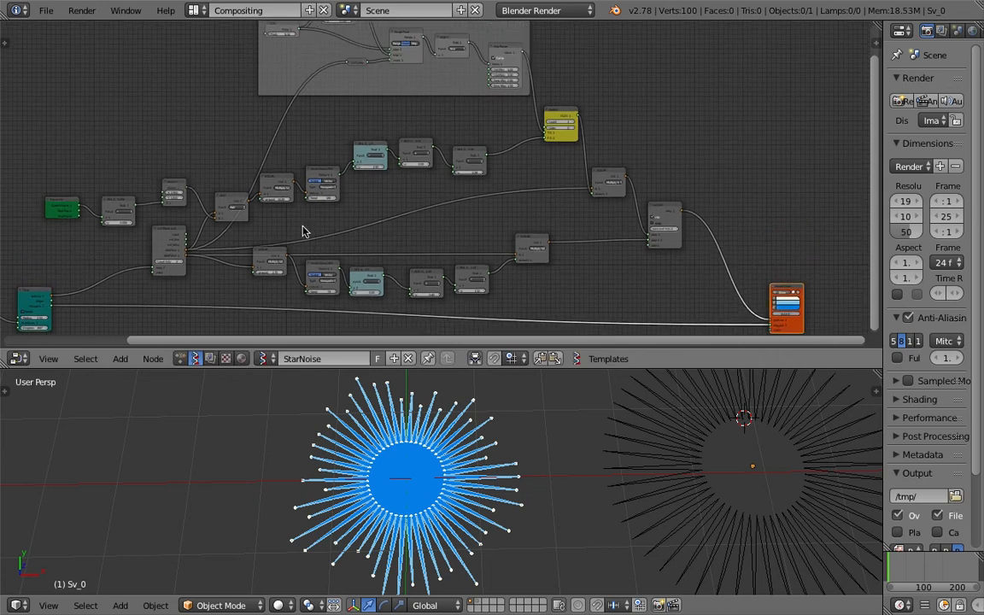
pyautogui.scroll(2, 287, 267)
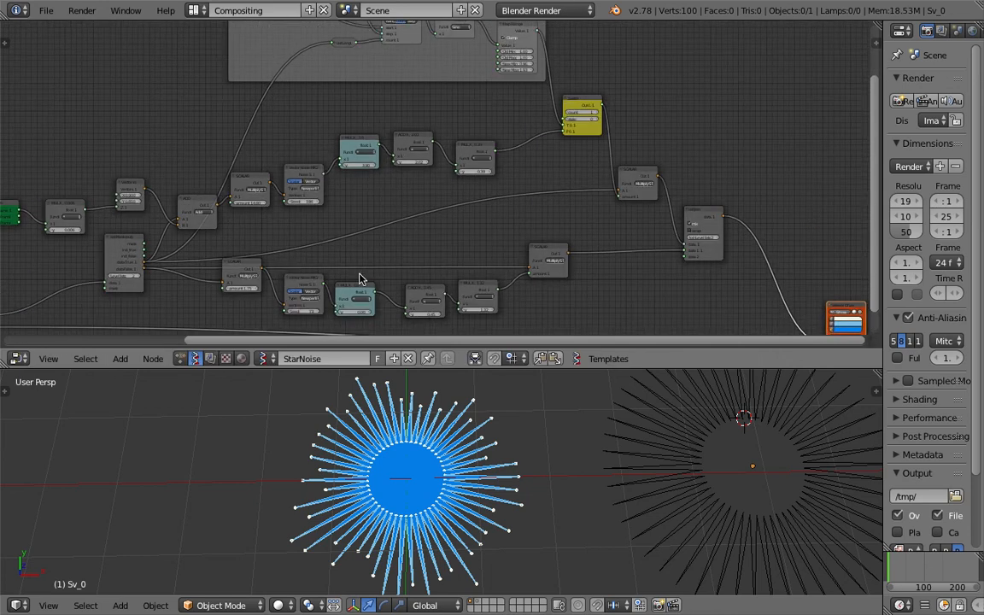
# Reposition the SINE WAVE frame and bring the Switch node closer to it
pyautogui.moveTo(455, 203); pyautogui.dragTo(505, 279, button='middle')
pyautogui.moveTo(411, 49); pyautogui.dragTo(313, 89)
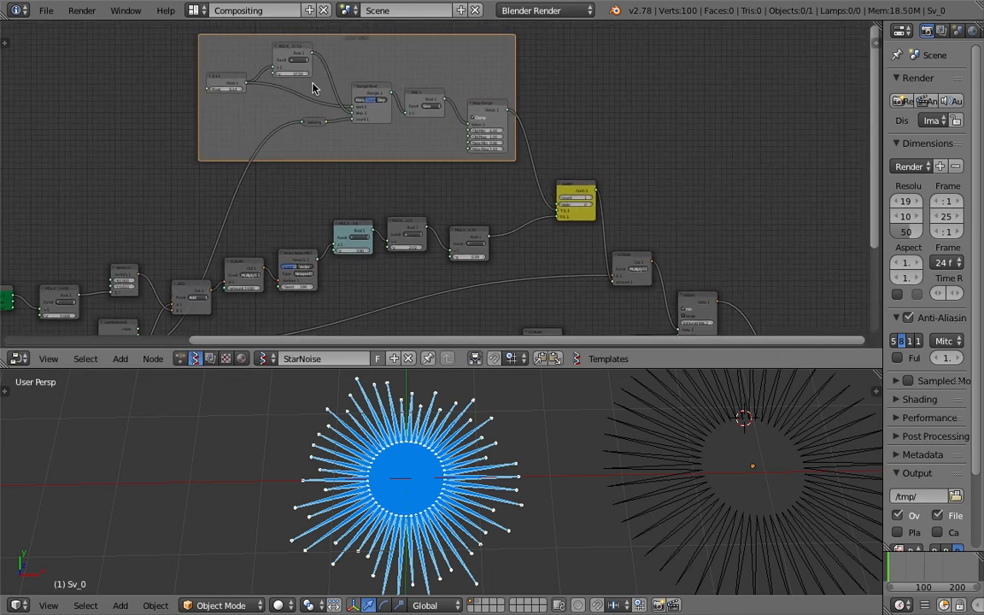
pyautogui.moveTo(531, 161); pyautogui.dragTo(503, 167, button='middle')
pyautogui.moveTo(553, 194); pyautogui.dragTo(533, 183)
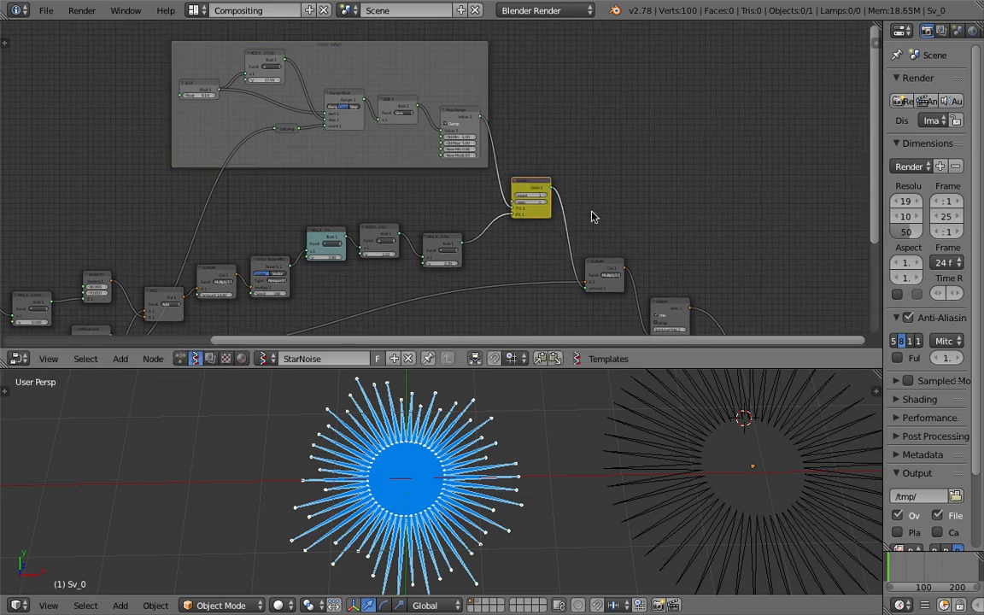
pyautogui.moveTo(602, 217); pyautogui.dragTo(595, 145, button='middle')
# Select the separate star mesh beside the blue star in the 3D view and save the file
pyautogui.moveTo(498, 428); pyautogui.dragTo(556, 430, button='middle')
pyautogui.rightClick(587, 432)
pyautogui.hotkey('ctrl', 's')
pyautogui.click(555, 431)
# Save the scene with Save As into the Desktop folder
pyautogui.scroll(-3, 519, 184)
pyautogui.moveTo(519, 183); pyautogui.dragTo(559, 160, button='middle')
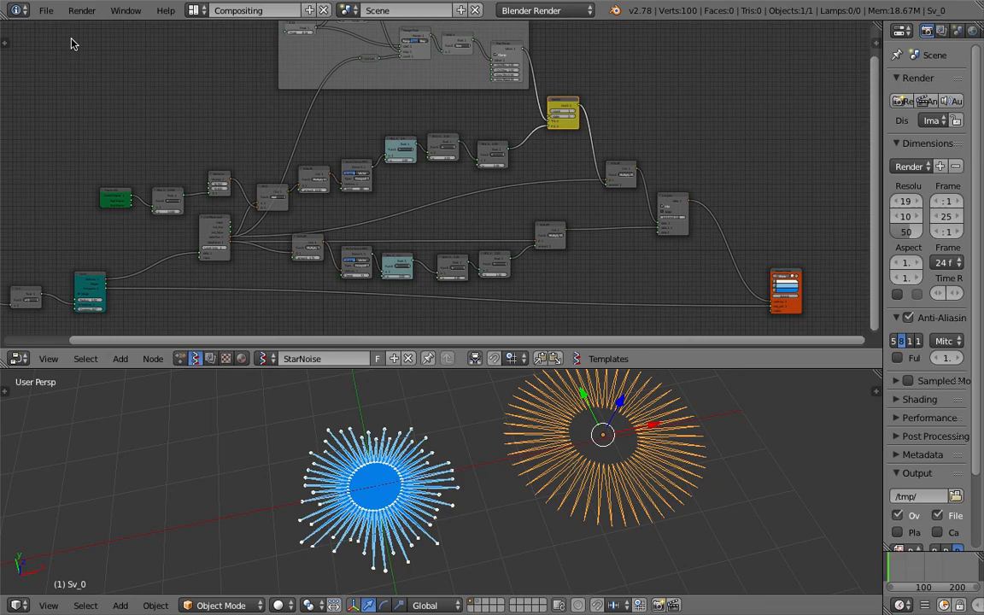
pyautogui.click(46, 10)
pyautogui.click(100, 143)
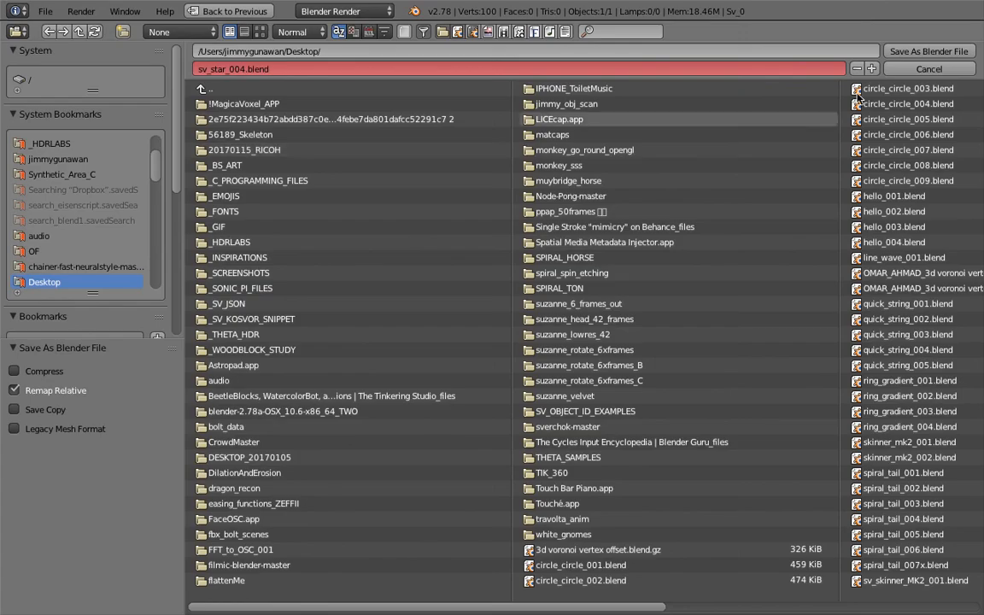
pyautogui.click(927, 52)
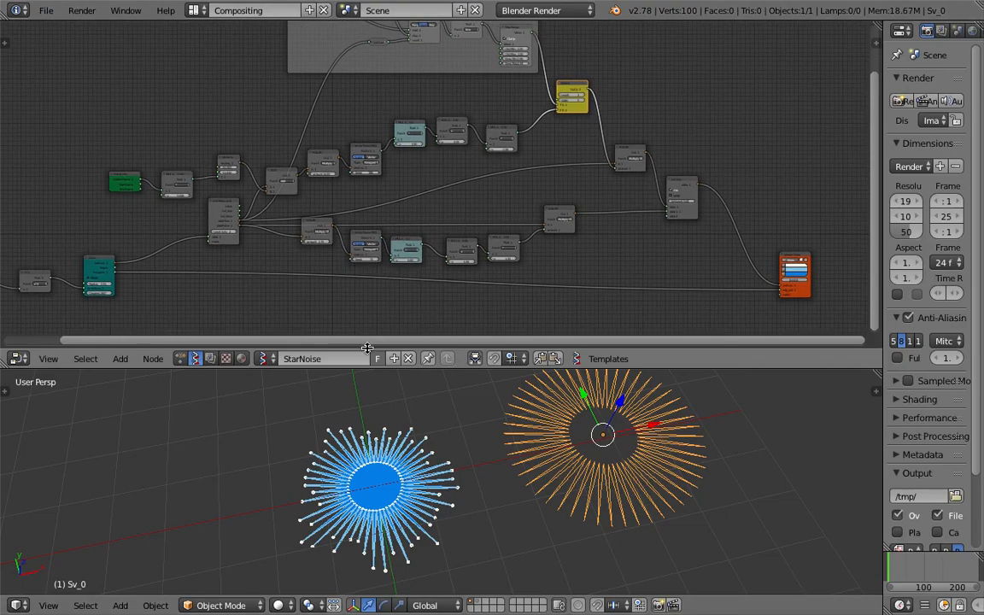
# Nudge the Switch node and move the orange viewer node closer to the rest of the tree
pyautogui.moveTo(577, 211); pyautogui.dragTo(599, 217, button='middle')
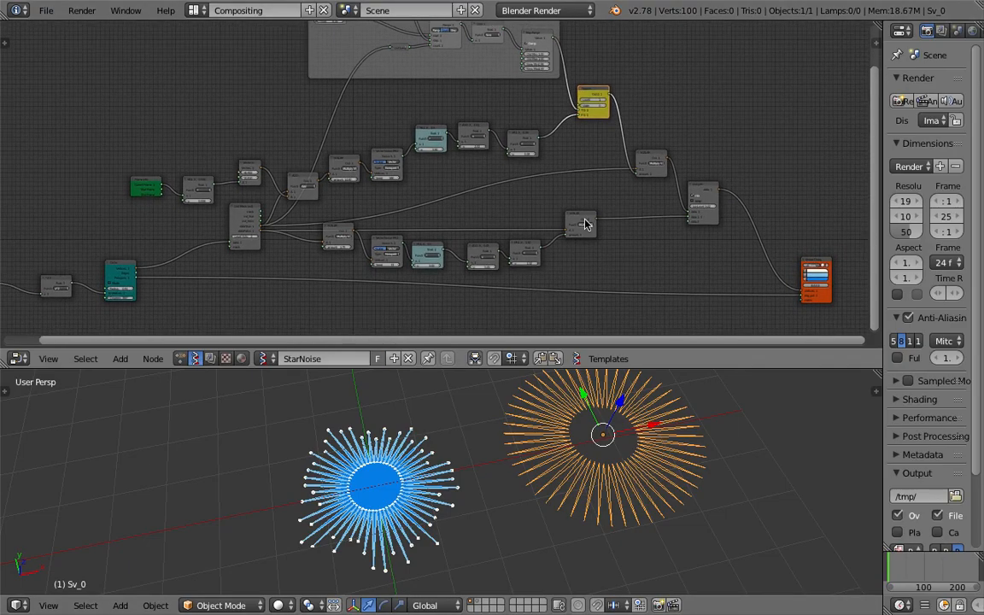
pyautogui.click(812, 263)
pyautogui.click(812, 262)
pyautogui.press('g')
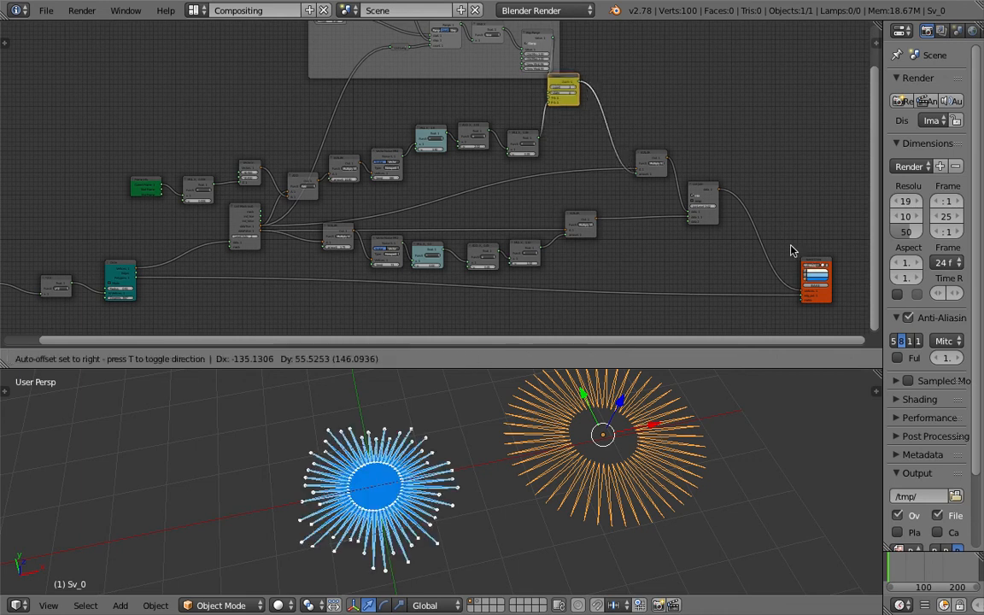
pyautogui.click(812, 260)
pyautogui.moveTo(816, 266); pyautogui.dragTo(758, 237)
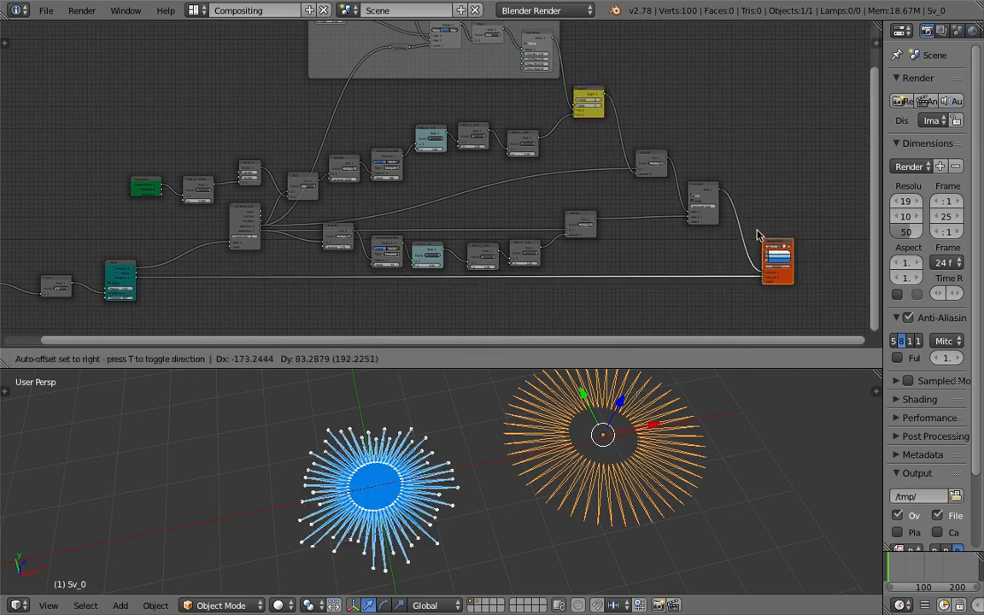
# Shift the SINE WAVE frame away from the Switch node to widen the gap
pyautogui.scroll(3, 663, 196)
pyautogui.scroll(-1, 663, 196)
pyautogui.moveTo(634, 162); pyautogui.dragTo(586, 252, button='middle')
pyautogui.scroll(-2, 586, 253)
pyautogui.moveTo(473, 42); pyautogui.dragTo(424, 44)
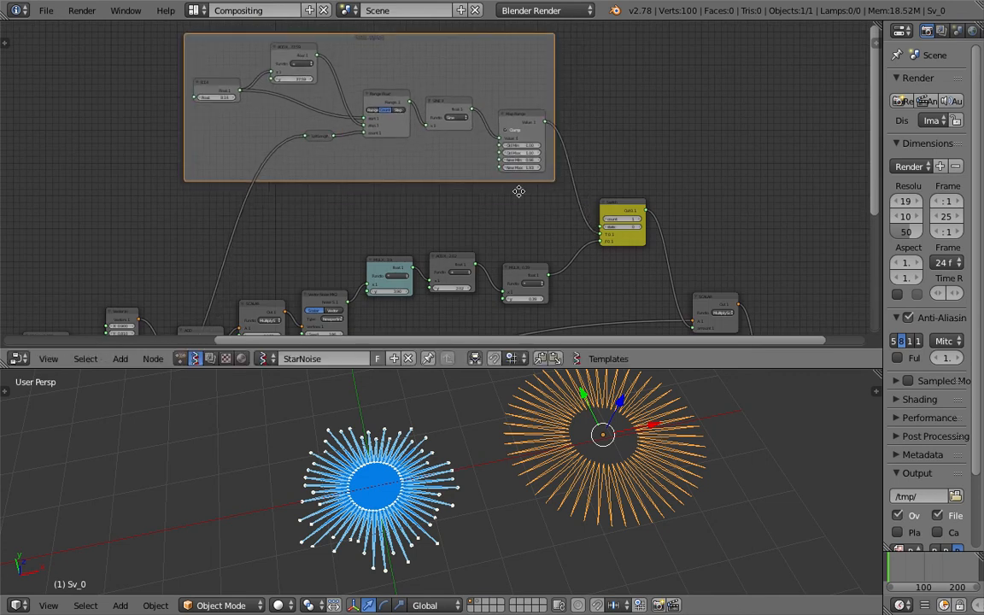
# Realign the upper noise branch's Multiply, Add, Vector Noise and Scalar nodes leading to the Switch, and save the file
pyautogui.moveTo(518, 192); pyautogui.dragTo(538, 105, button='middle')
pyautogui.moveTo(543, 182); pyautogui.dragTo(555, 167)
pyautogui.moveTo(472, 169); pyautogui.dragTo(499, 166)
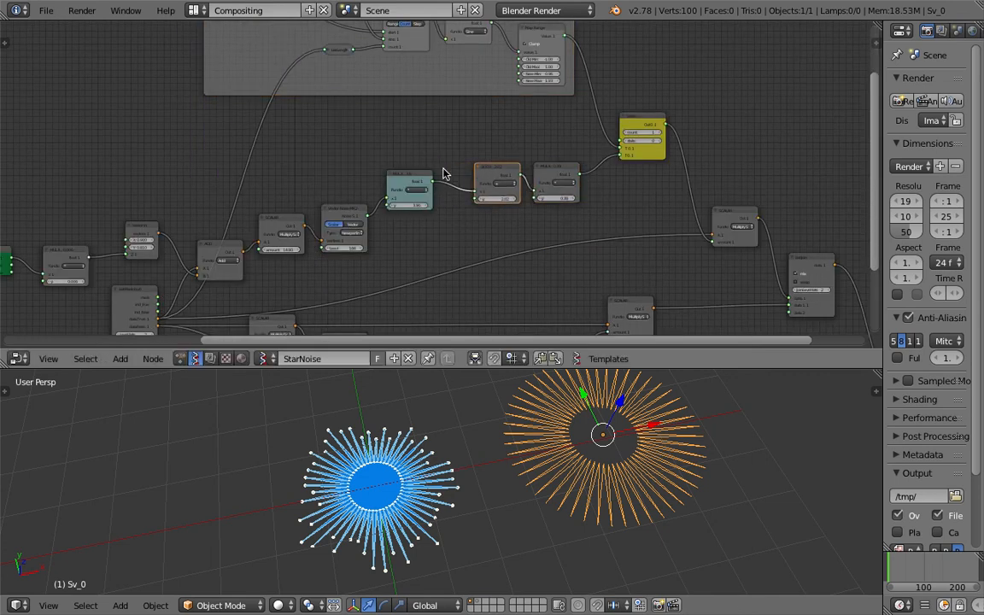
pyautogui.moveTo(408, 182); pyautogui.dragTo(426, 174)
pyautogui.moveTo(336, 215); pyautogui.dragTo(348, 176)
pyautogui.moveTo(279, 220); pyautogui.dragTo(284, 193)
pyautogui.moveTo(273, 190); pyautogui.dragTo(308, 160, button='middle')
pyautogui.hotkey('ctrl', 's')
pyautogui.click(308, 159)
pyautogui.moveTo(207, 209); pyautogui.dragTo(346, 177, button='middle')
pyautogui.scroll(1, 335, 173)
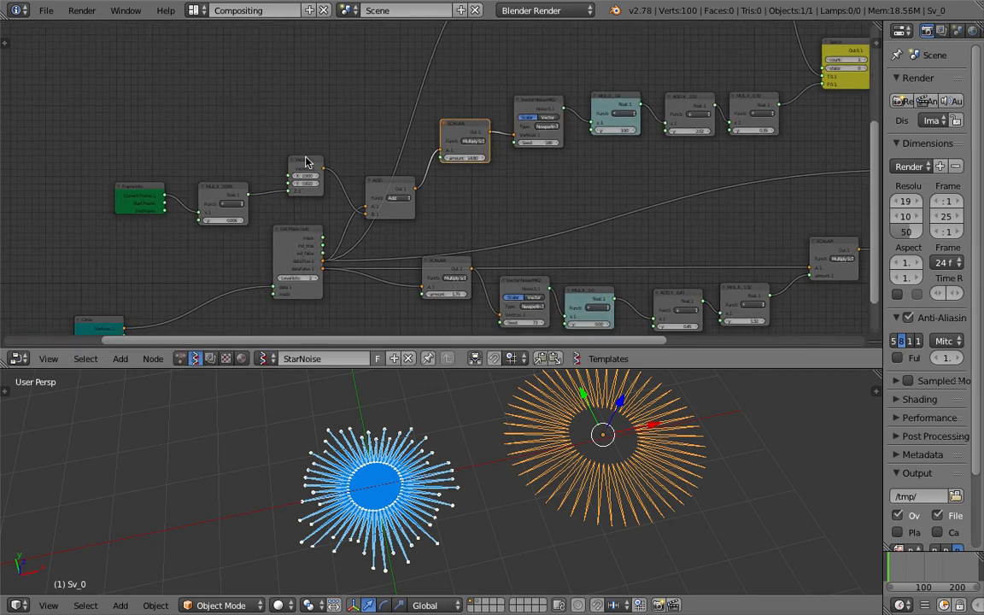
# Move the Vector in, Multiply and Frame Info nodes upward and compact them beside the upper noise branch
pyautogui.moveTo(308, 159); pyautogui.dragTo(309, 144)
pyautogui.moveTo(224, 197); pyautogui.dragTo(233, 163)
pyautogui.moveTo(141, 196); pyautogui.dragTo(165, 172)
pyautogui.moveTo(286, 80); pyautogui.dragTo(284, 182, button='middle')
pyautogui.scroll(-1, 301, 164)
pyautogui.moveTo(209, 278); pyautogui.dragTo(204, 224)
pyautogui.scroll(1, 333, 109)
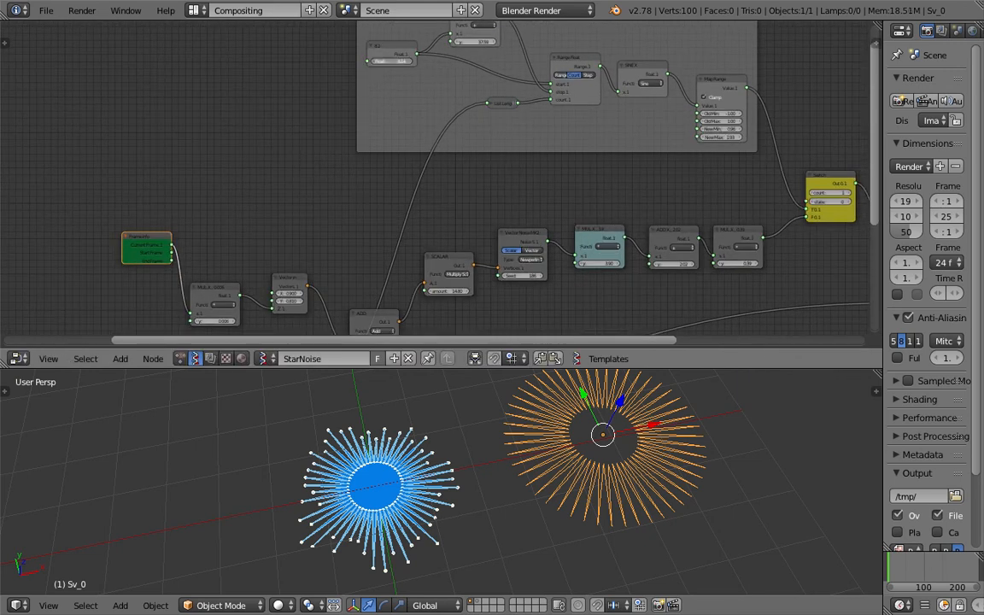
# Connect the output of the Multiply node after Frame Info to the Float node in the SINE WAVE frame, and save the file
pyautogui.moveTo(226, 287); pyautogui.dragTo(370, 63)
pyautogui.moveTo(611, 182); pyautogui.dragTo(536, 160, button='middle')
pyautogui.hotkey('ctrl', 's')
pyautogui.click(519, 179)
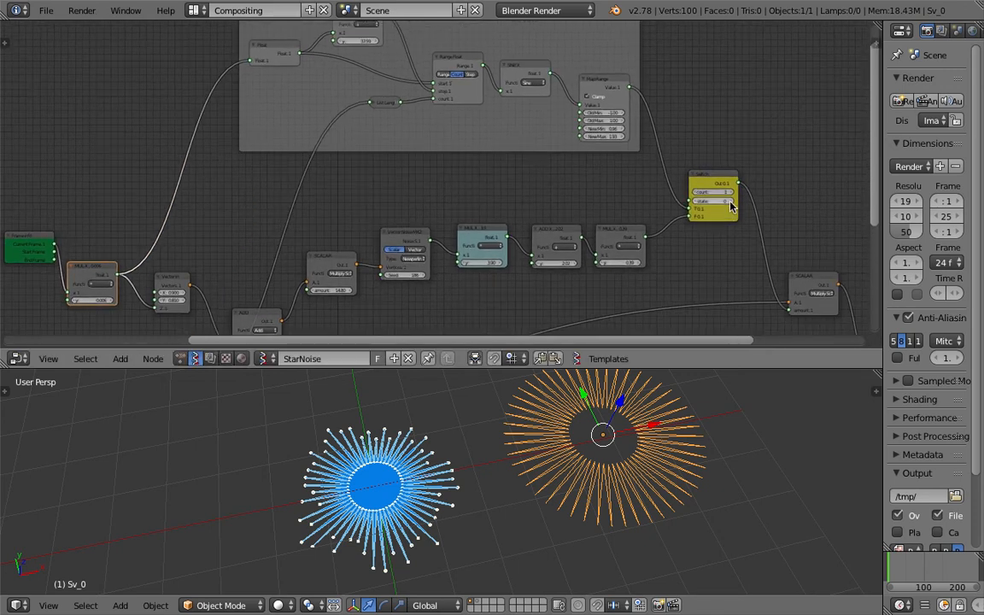
# Start animation playback and set the y value of the Multiply node after Frame Info to about 0.13
pyautogui.hotkey('alt', 'a')
pyautogui.moveTo(215, 159); pyautogui.dragTo(263, 136, button='middle')
pyautogui.scroll(2, 153, 280)
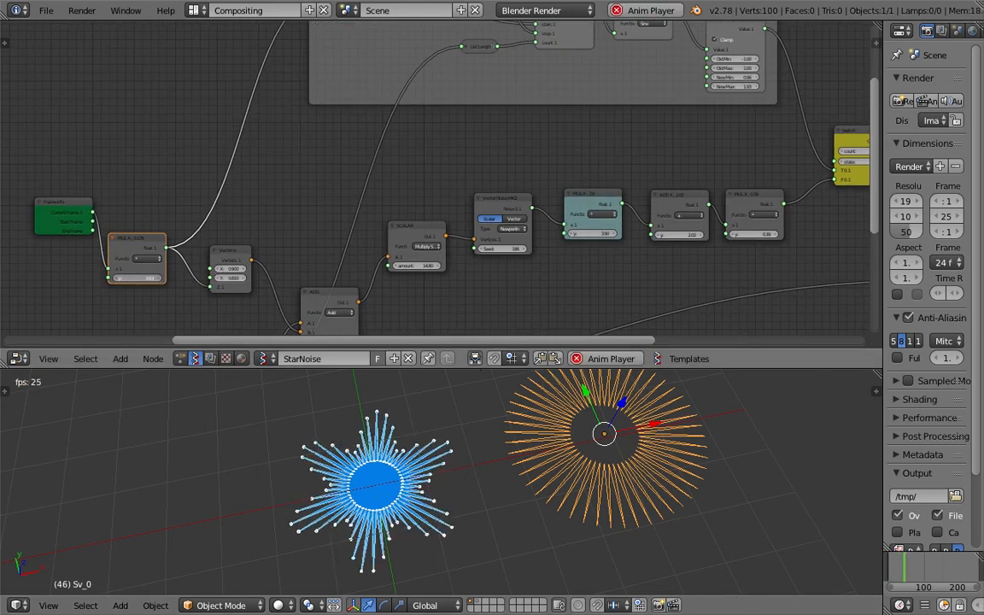
# Set the y value of the Add node in the SINE WAVE frame to 56.25 during playback
pyautogui.moveTo(480, 124); pyautogui.dragTo(469, 228, button='middle')
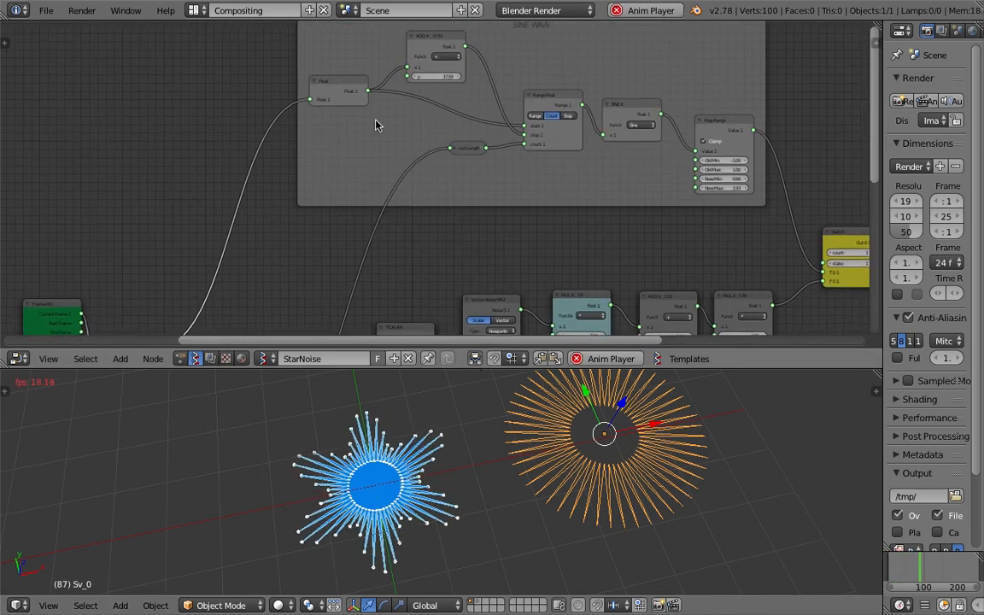
pyautogui.moveTo(369, 125); pyautogui.dragTo(367, 162, button='middle')
pyautogui.scroll(2, 367, 162)
pyautogui.moveTo(439, 106); pyautogui.dragTo(441, 106)
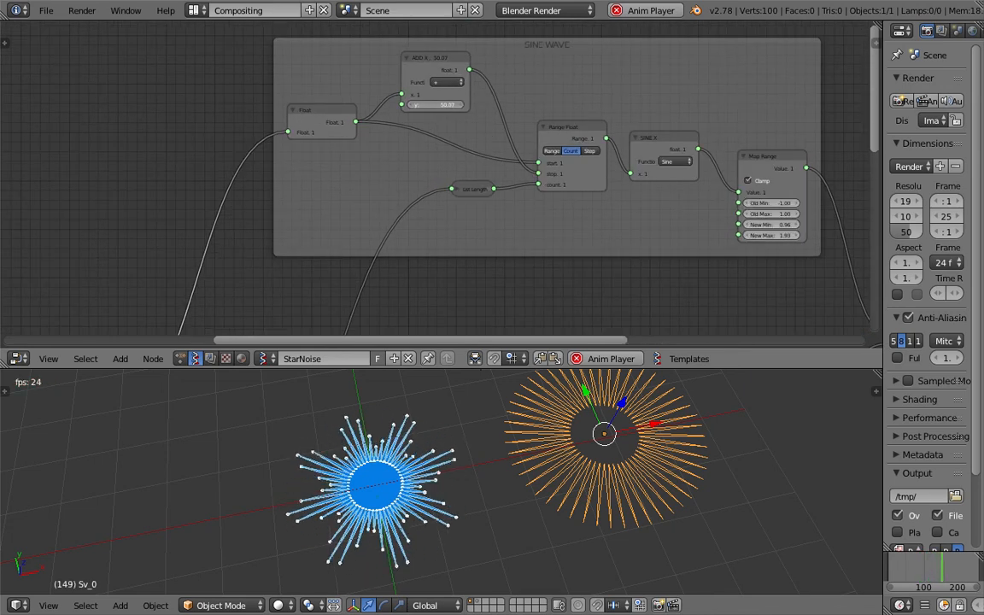
pyautogui.moveTo(439, 105)
pyautogui.mouseDown()
pyautogui.moveTo(487, 105)
pyautogui.moveTo(442, 106)
pyautogui.mouseUp()
pyautogui.moveTo(478, 415); pyautogui.dragTo(464, 470, button='middle')
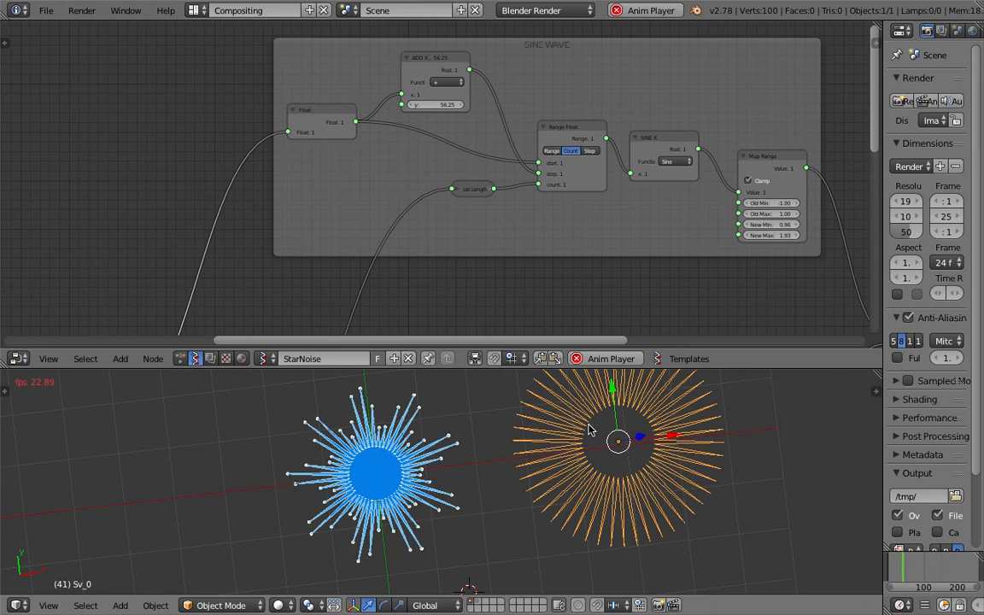
# Save the file and delete the orange star object, leaving only the blue viewer preview in the scene
pyautogui.hotkey('ctrl', 's')
pyautogui.press('Home')
pyautogui.hotkey('ctrl', 's')
pyautogui.click(679, 261)
pyautogui.moveTo(672, 254); pyautogui.dragTo(586, 166, button='middle')
pyautogui.scroll(-3, 586, 167)
pyautogui.moveTo(508, 512); pyautogui.dragTo(475, 462, button='middle')
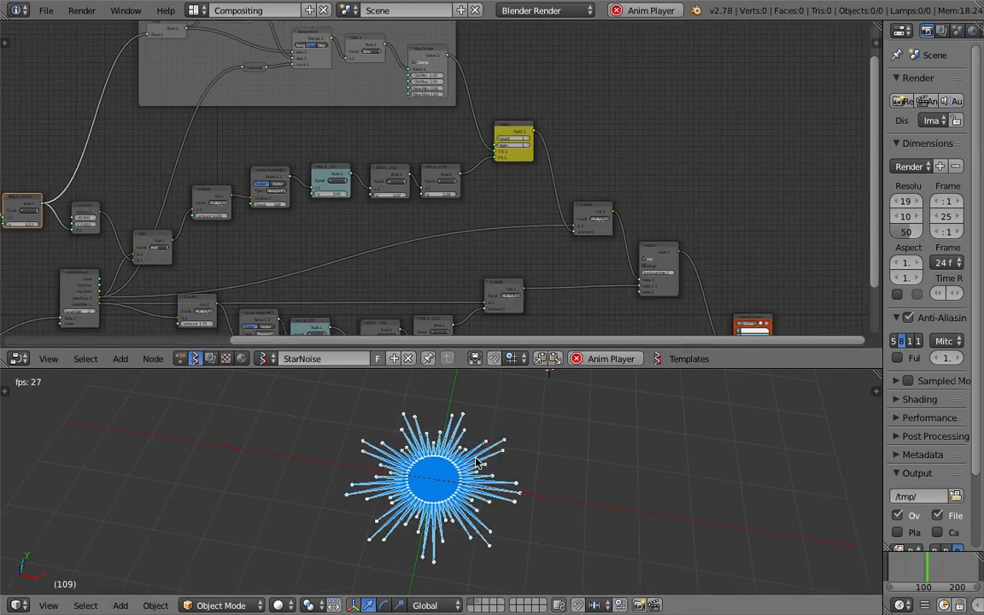
pyautogui.moveTo(577, 472); pyautogui.dragTo(575, 459, button='middle')
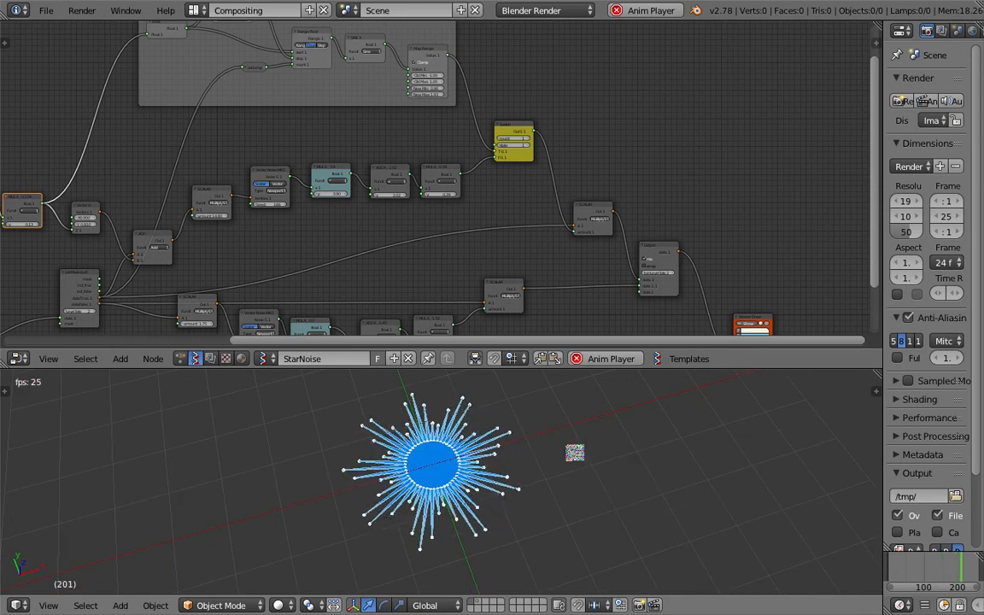
# Set the lower noise branch's last Multiply value to 0.96 and its Add value to 0.39
pyautogui.moveTo(423, 208); pyautogui.dragTo(439, 124, button='middle')
pyautogui.scroll(4, 439, 124)
pyautogui.moveTo(474, 243); pyautogui.dragTo(477, 212, button='middle')
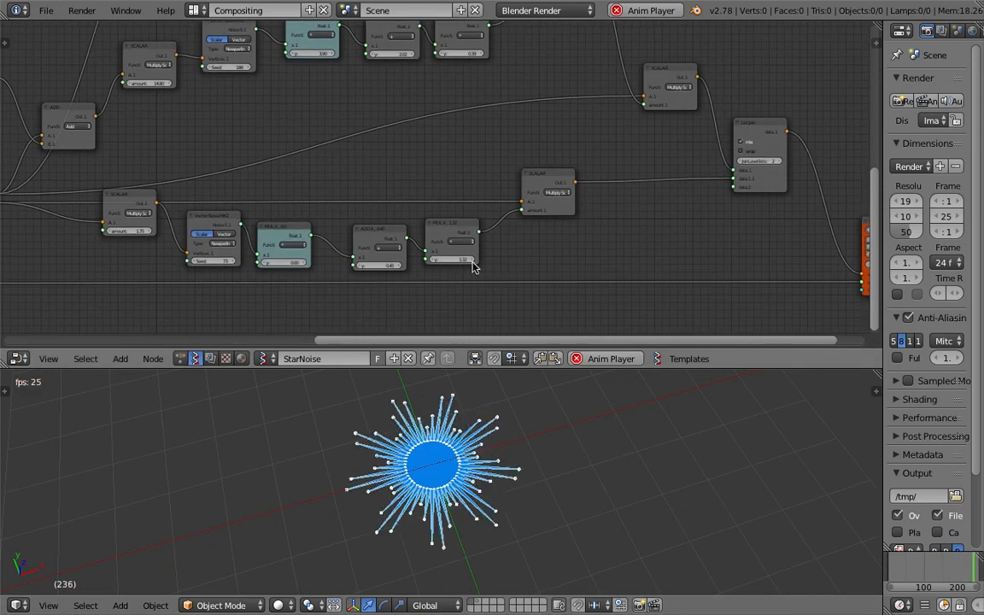
pyautogui.scroll(2, 500, 284)
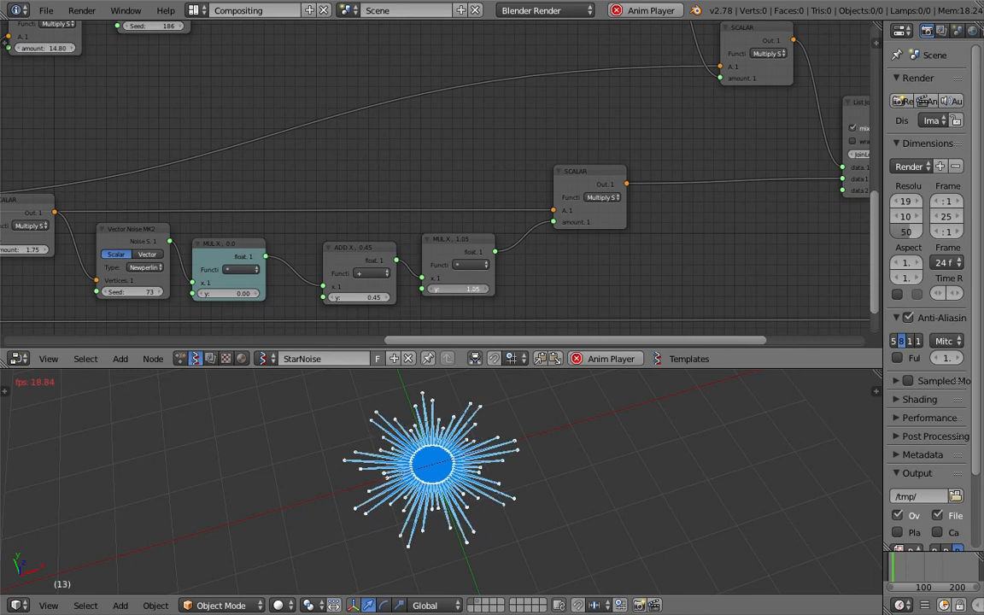
pyautogui.moveTo(467, 289); pyautogui.dragTo(461, 289)
pyautogui.moveTo(369, 298); pyautogui.dragTo(370, 297)
pyautogui.scroll(3, 500, 431)
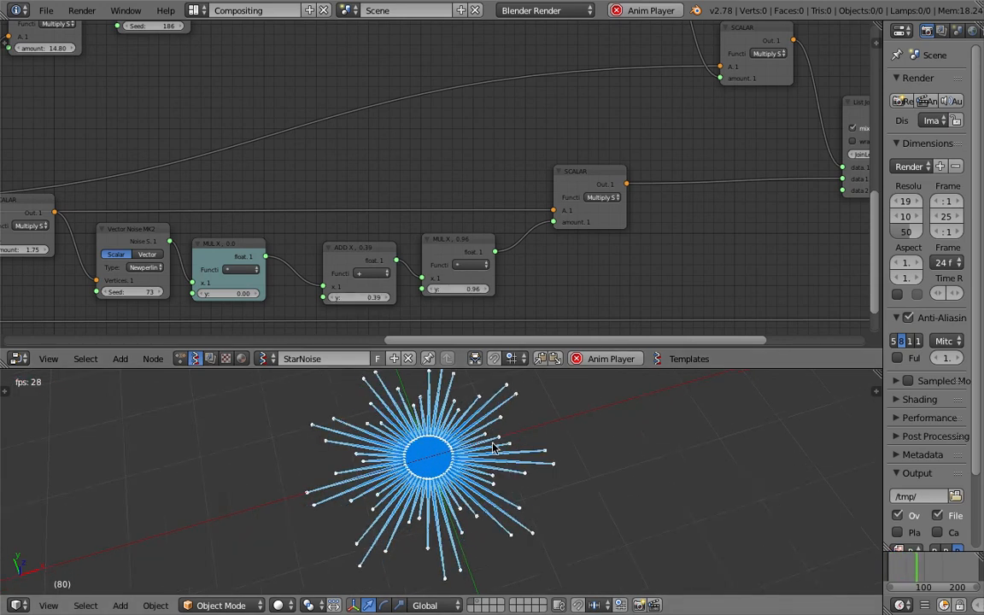
# Give the 3D view more height than the node editor, with the whole node tree in view
pyautogui.scroll(-6, 526, 259)
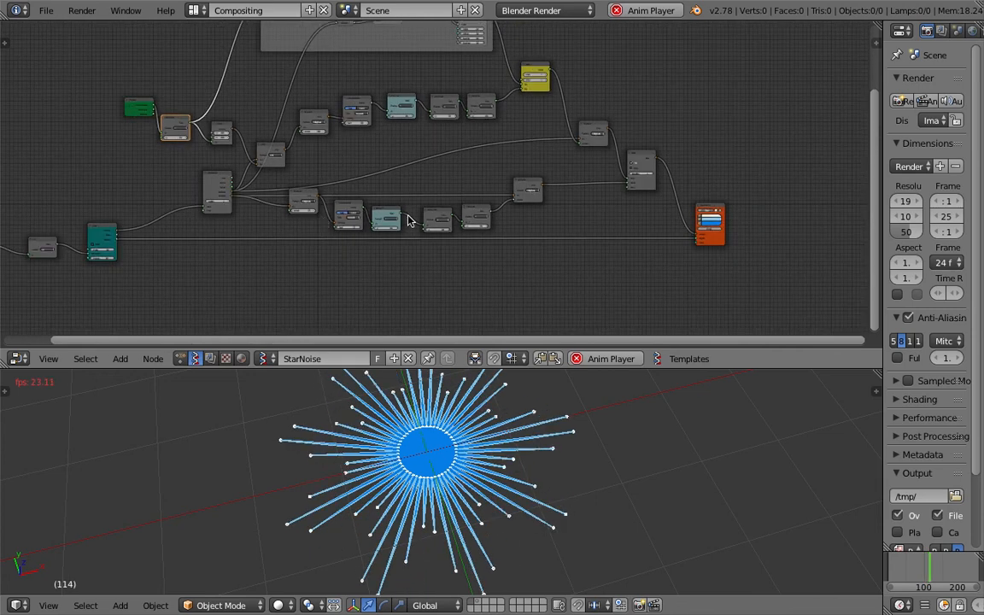
pyautogui.moveTo(643, 151); pyautogui.dragTo(663, 213, button='middle')
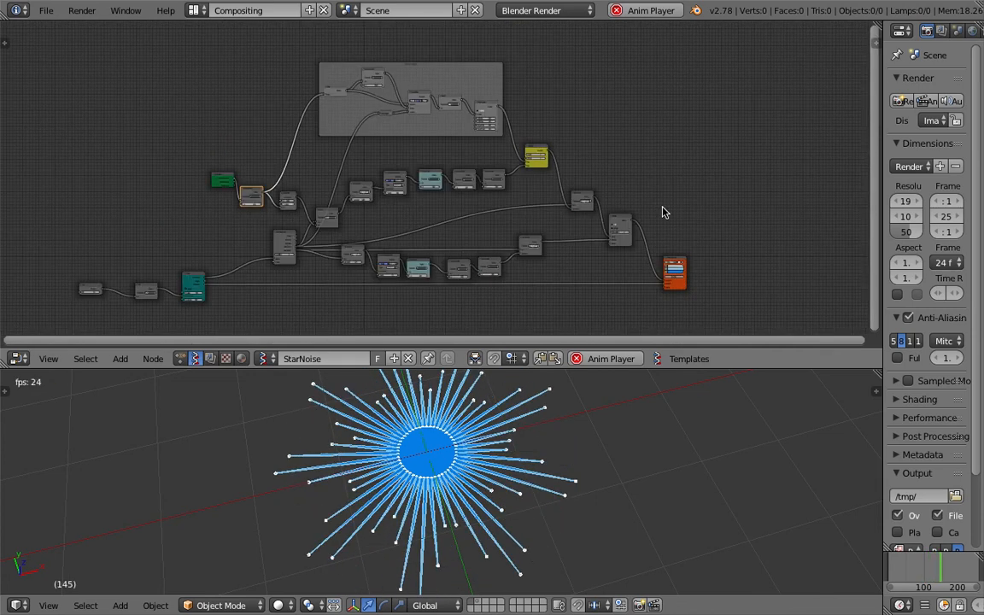
pyautogui.moveTo(635, 368); pyautogui.dragTo(644, 280)
pyautogui.scroll(-2, 455, 152)
pyautogui.scroll(-2, 454, 152)
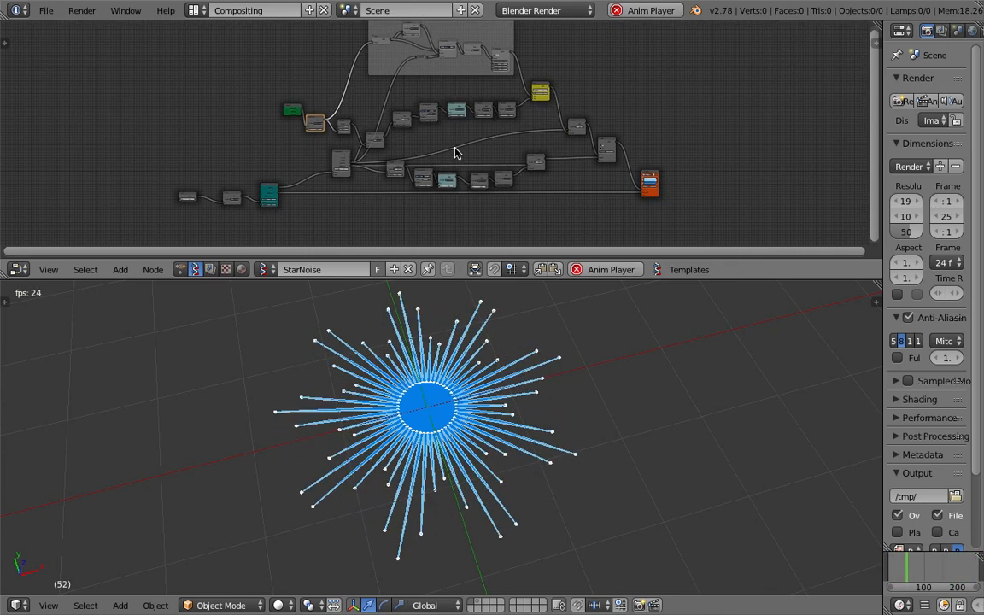
# Move the Circle node and the two nodes feeding it closer to the List Mask node
pyautogui.scroll(3, 358, 113)
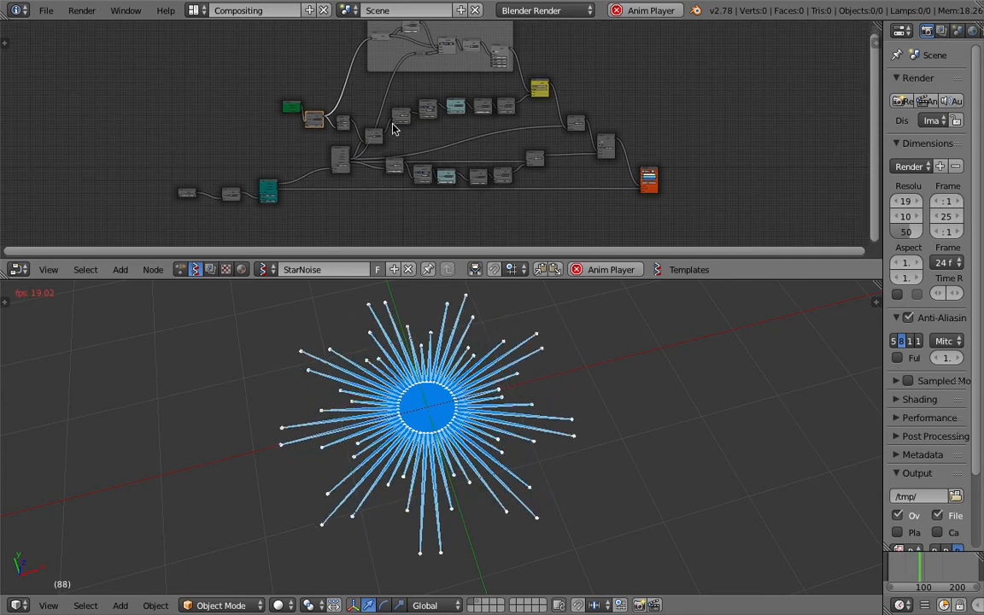
pyautogui.moveTo(213, 202); pyautogui.dragTo(237, 194)
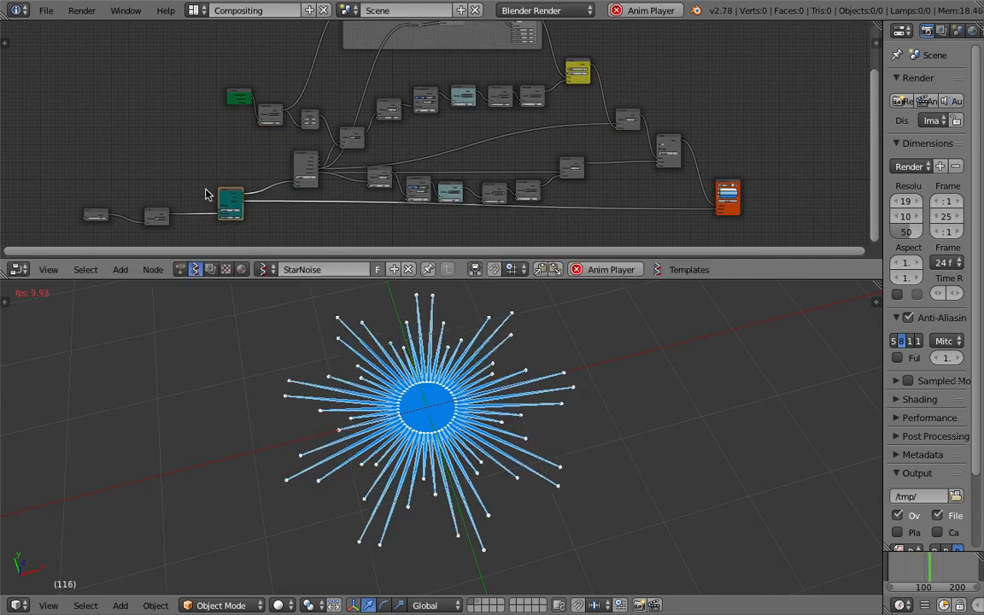
pyautogui.moveTo(162, 209); pyautogui.dragTo(182, 198)
pyautogui.moveTo(100, 207); pyautogui.dragTo(145, 210)
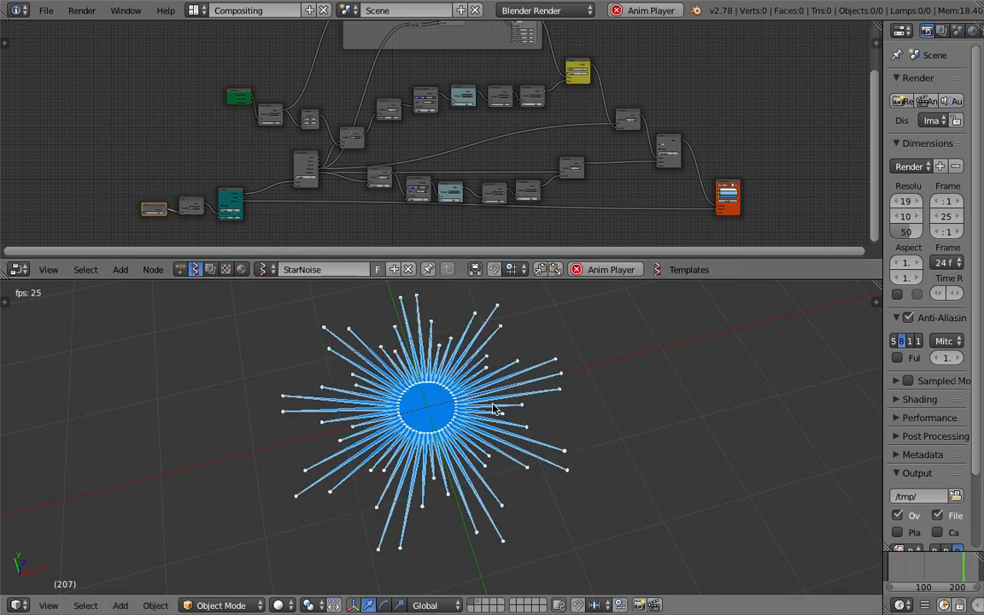
# Nudge the orange viewer node and realign the lower noise branch's Scalar, Multiply, Add and Vector Noise nodes into an evenly spaced row
pyautogui.moveTo(728, 195); pyautogui.dragTo(716, 191)
pyautogui.moveTo(572, 166); pyautogui.dragTo(583, 159)
pyautogui.scroll(3, 600, 221)
pyautogui.moveTo(599, 219); pyautogui.dragTo(598, 209)
pyautogui.moveTo(591, 198); pyautogui.dragTo(583, 143, button='middle')
pyautogui.moveTo(536, 169); pyautogui.dragTo(511, 155)
pyautogui.moveTo(450, 163); pyautogui.dragTo(458, 145)
pyautogui.click(402, 154)
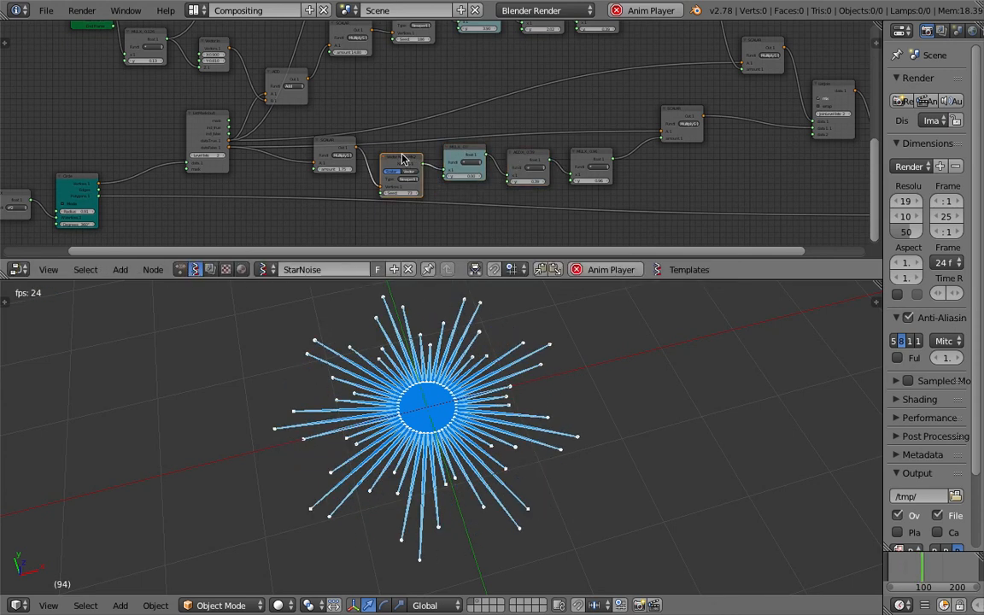
pyautogui.moveTo(335, 150); pyautogui.dragTo(316, 162)
# Set the lower branch's first Scalar amount to 1.93 and its turquoise Multiply value to 0.21
pyautogui.scroll(2, 316, 167)
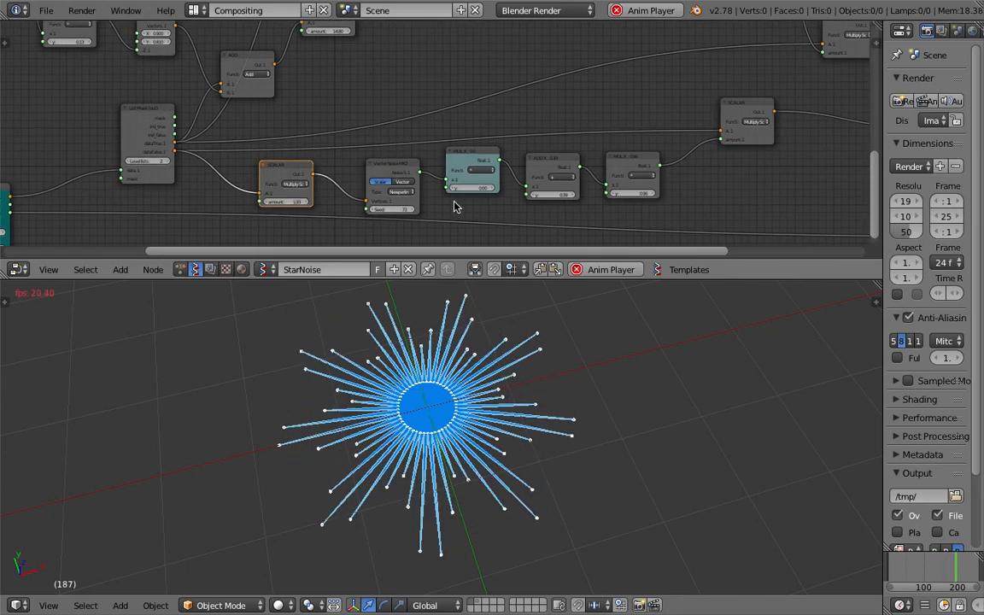
pyautogui.scroll(2, 466, 205)
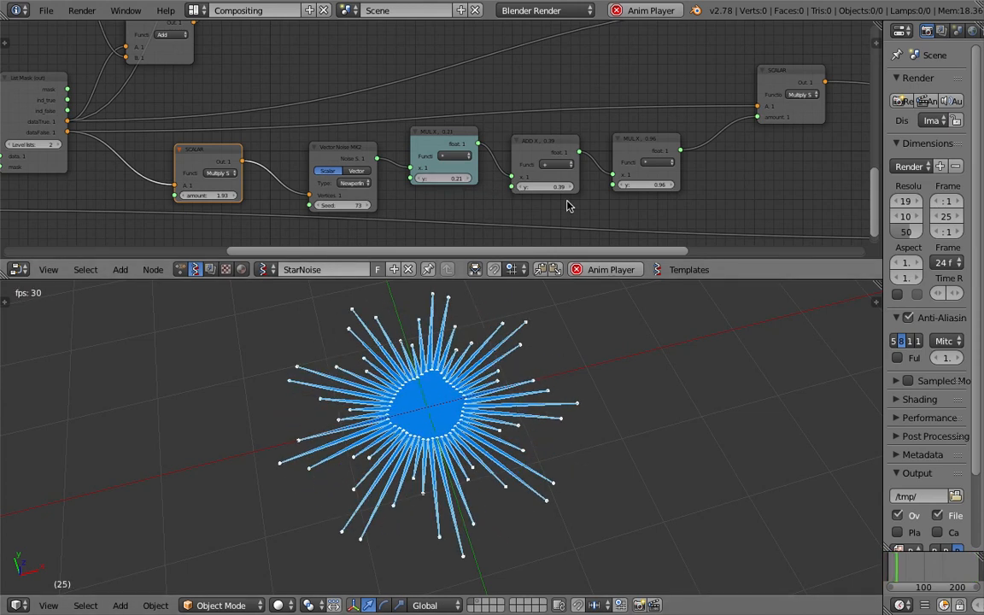
# Give the node editor more height, then move the upper branch's Add node nearer to Vector in and collapse it
pyautogui.scroll(-4, 399, 149)
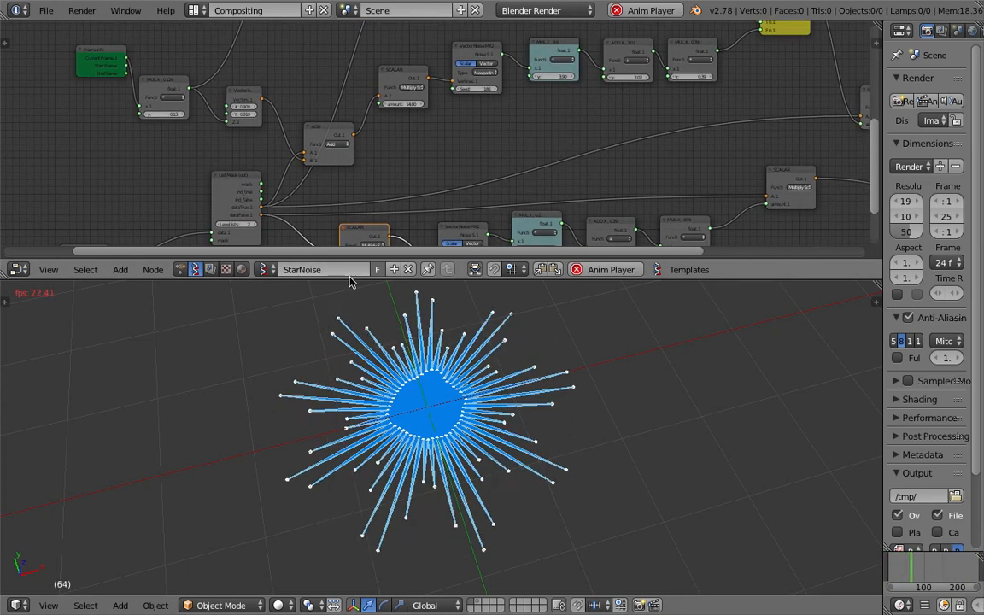
pyautogui.moveTo(350, 280); pyautogui.dragTo(349, 332)
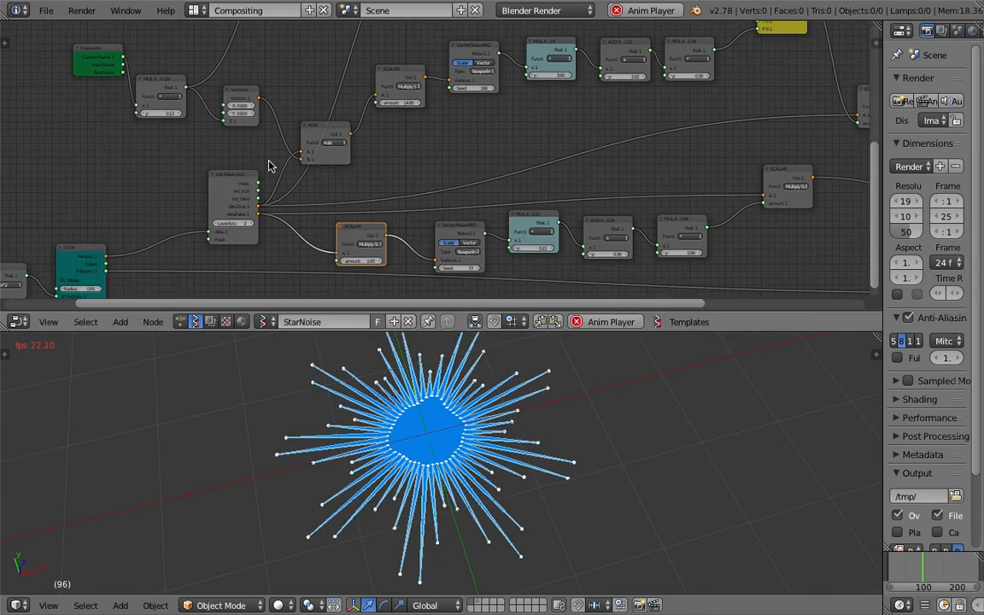
pyautogui.scroll(2, 206, 97)
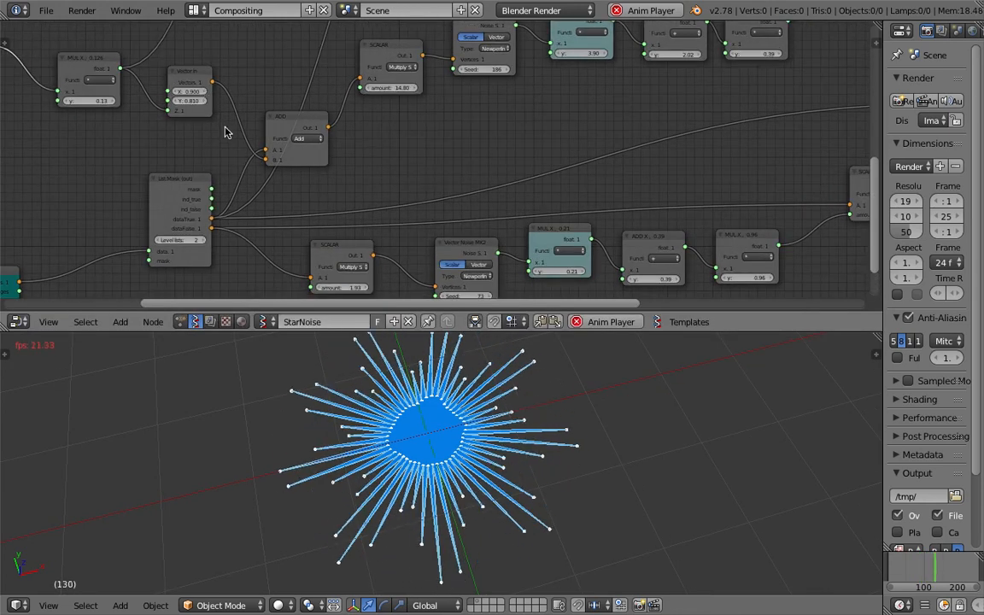
pyautogui.moveTo(289, 120); pyautogui.dragTo(271, 102)
pyautogui.press('h')
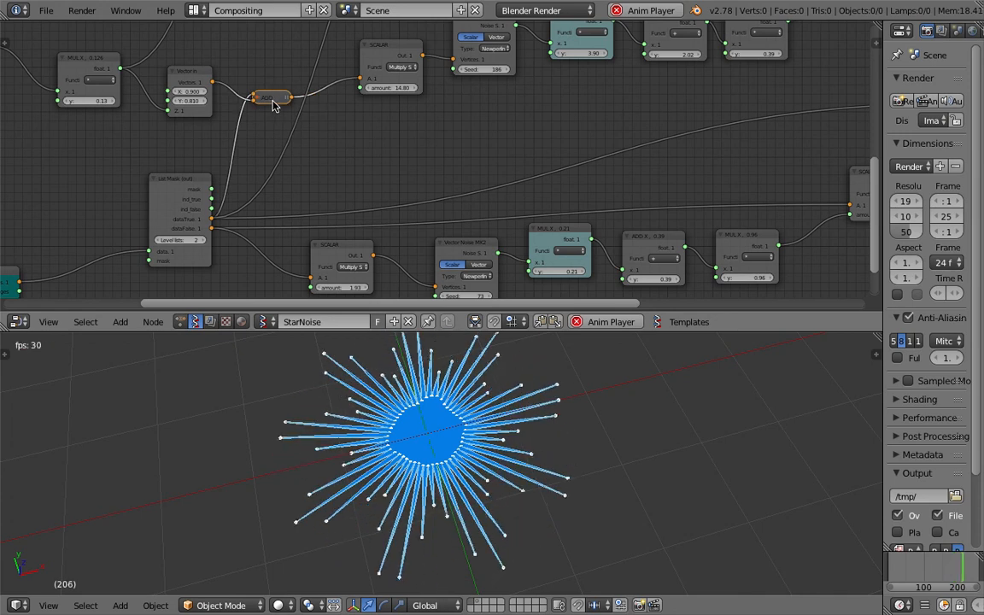
# Duplicate the collapsed Add node into the link between List Mask and the lower Scalar, and feed its second input from Vector in
pyautogui.hotkey('shift', 'd')
pyautogui.click(271, 265)
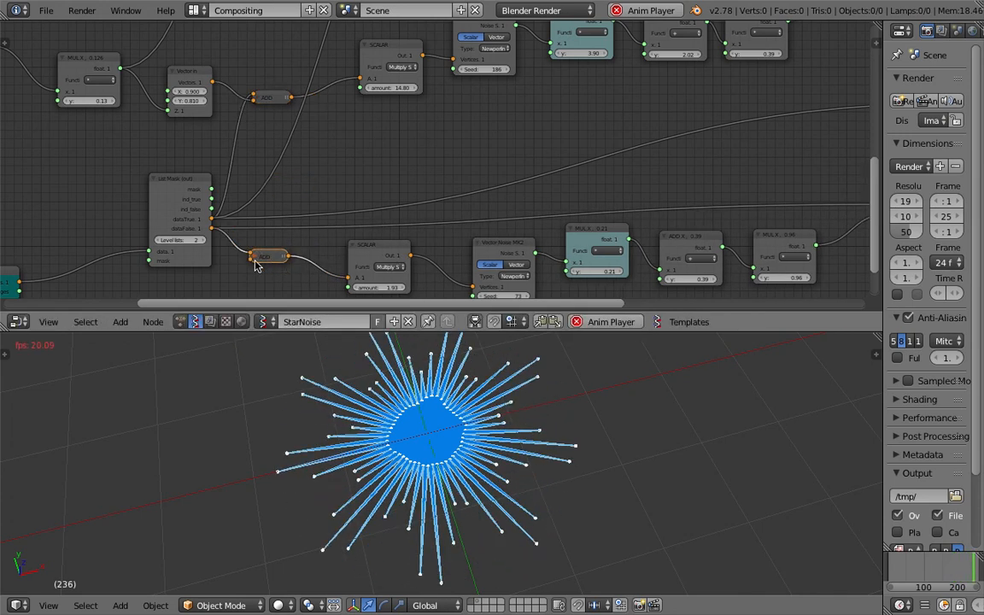
pyautogui.moveTo(249, 259); pyautogui.dragTo(213, 83)
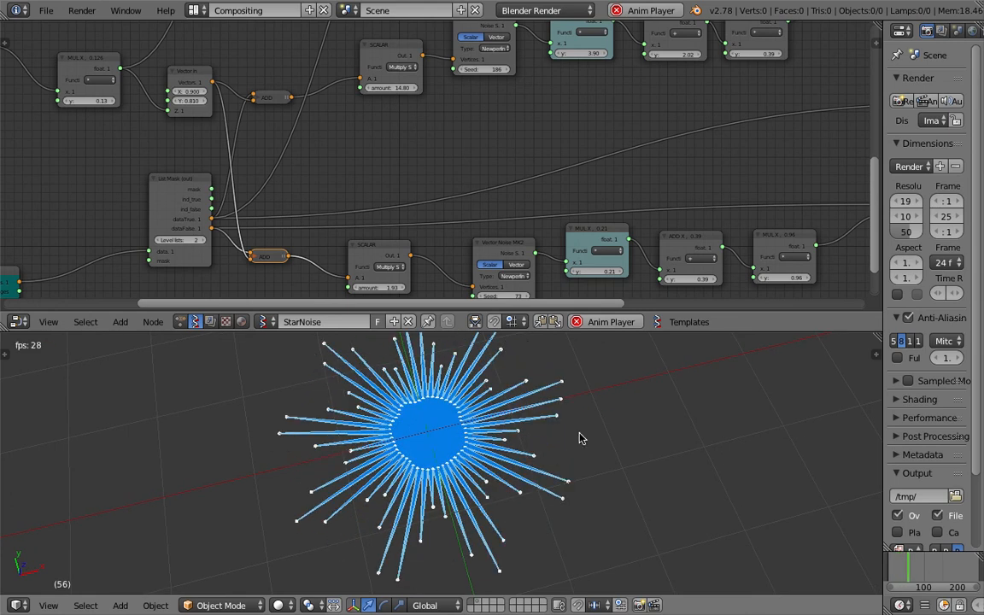
# Move the Multiply node after Frame Info upward and insert a duplicate of it into the link to Vector in
pyautogui.moveTo(237, 111); pyautogui.dragTo(416, 173, button='middle')
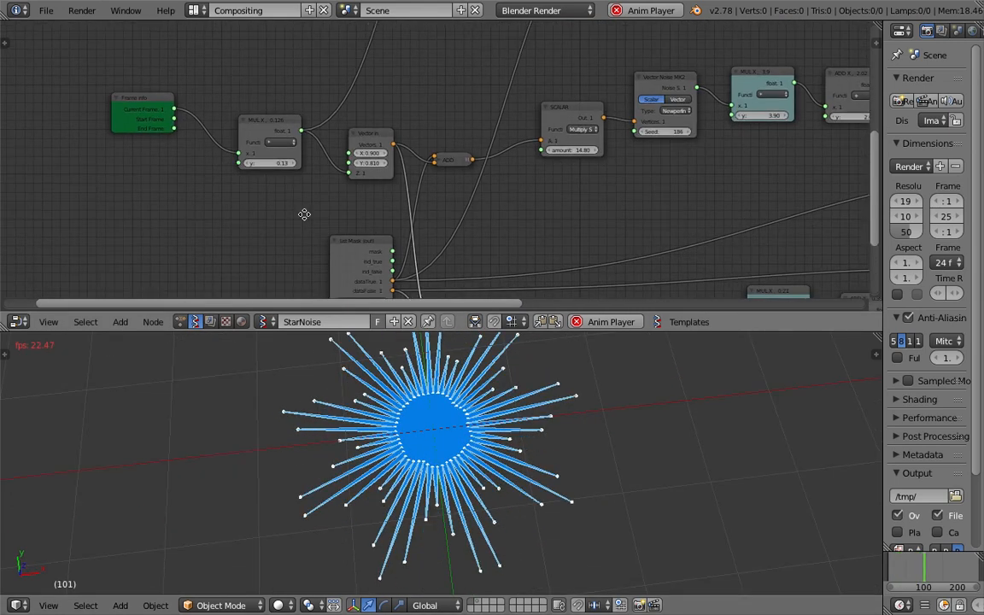
pyautogui.moveTo(305, 215); pyautogui.dragTo(319, 276, button='middle')
pyautogui.moveTo(287, 190); pyautogui.dragTo(271, 94)
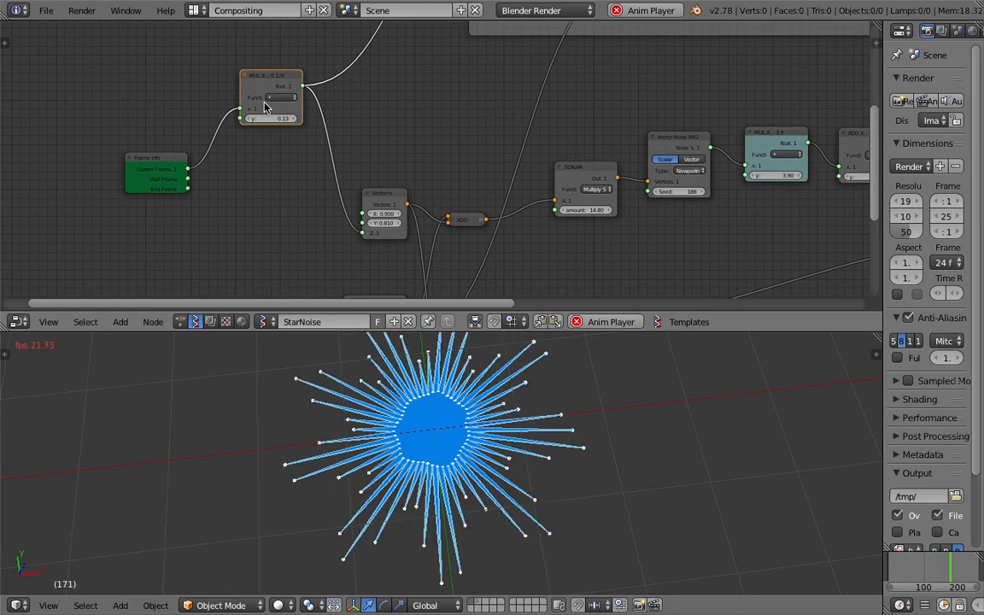
pyautogui.hotkey('shift', 'd')
pyautogui.click(356, 161)
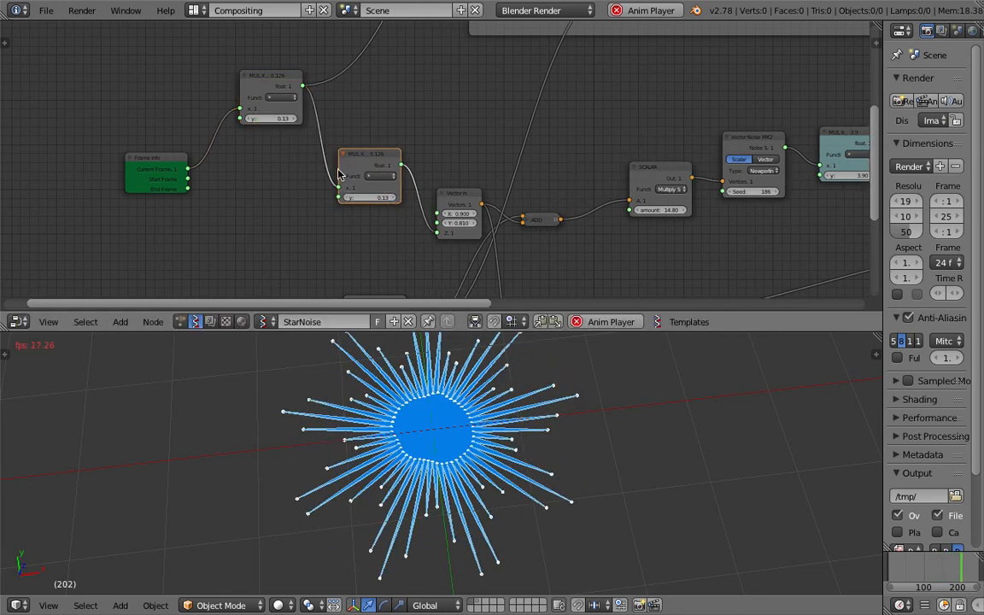
# Cut the link between the two Multiply nodes and feed the duplicate directly from Frame Info's Current Frame output
pyautogui.keyDown('ctrl'); pyautogui.moveTo(334, 114); pyautogui.dragTo(316, 130); pyautogui.keyUp('ctrl')
pyautogui.moveTo(366, 162); pyautogui.dragTo(339, 182)
pyautogui.moveTo(190, 170); pyautogui.dragTo(311, 208)
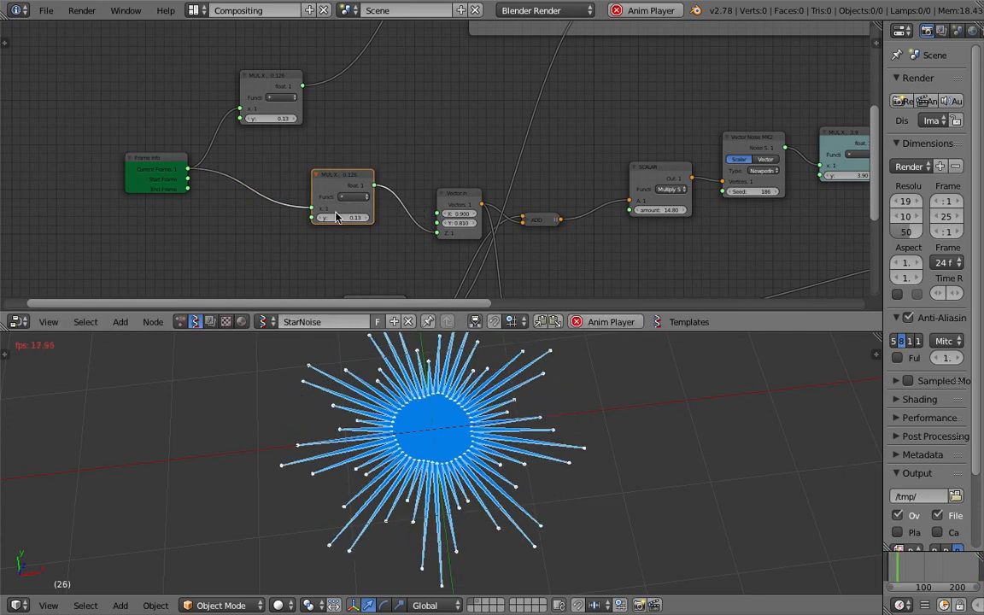
# Set the y value of the duplicated Multiply node to 0.06
pyautogui.click(340, 216)
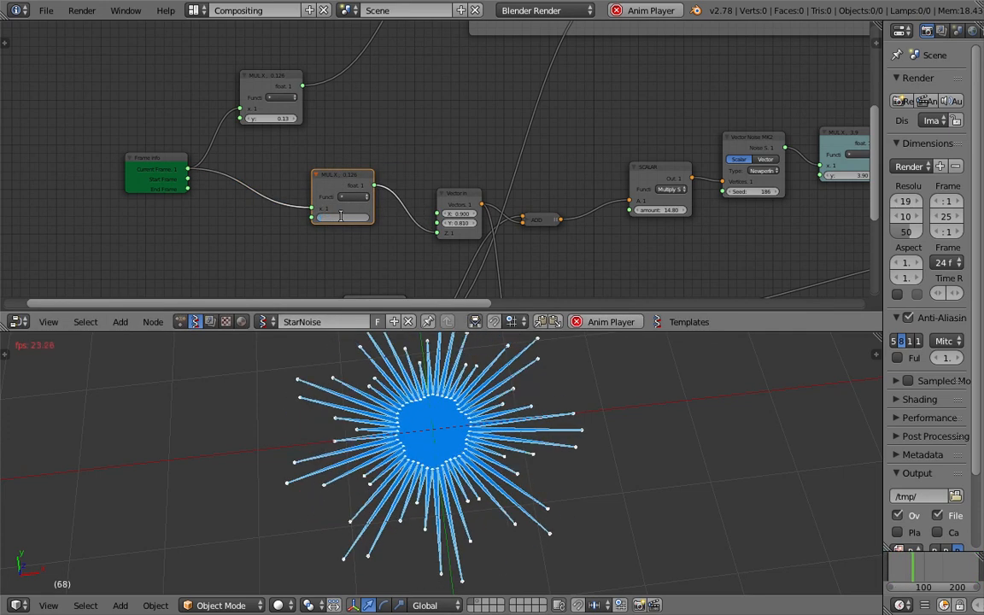
pyautogui.write('0.06')
pyautogui.press('Return')
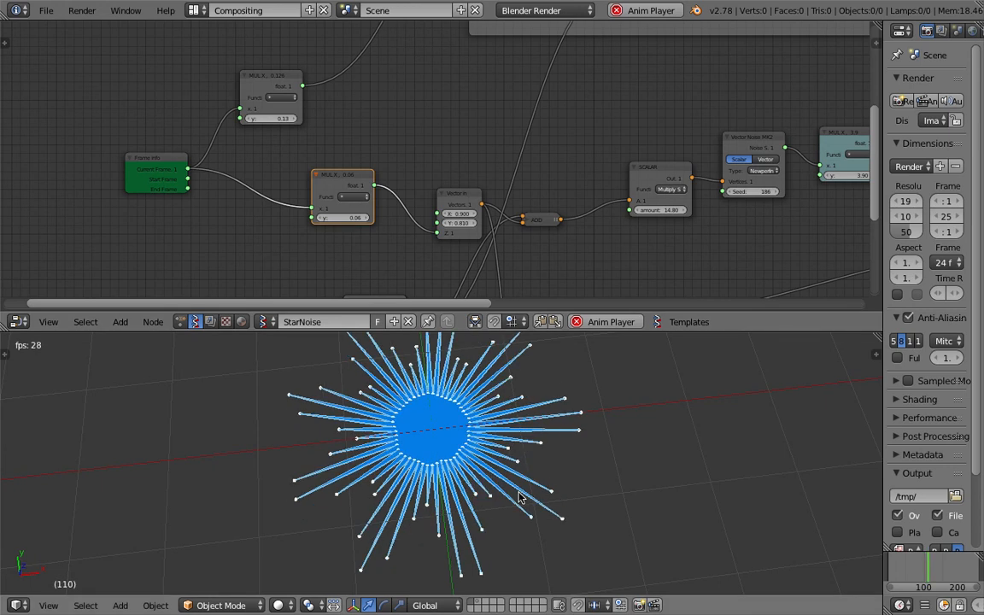
# Set the lower noise branch's Add value to 0.12 and its last Multiply value to 1.08
pyautogui.moveTo(426, 224); pyautogui.dragTo(197, 120, button='middle')
pyautogui.scroll(-1, 197, 120)
pyautogui.moveTo(630, 210); pyautogui.dragTo(452, 137, button='middle')
pyautogui.scroll(3, 549, 189)
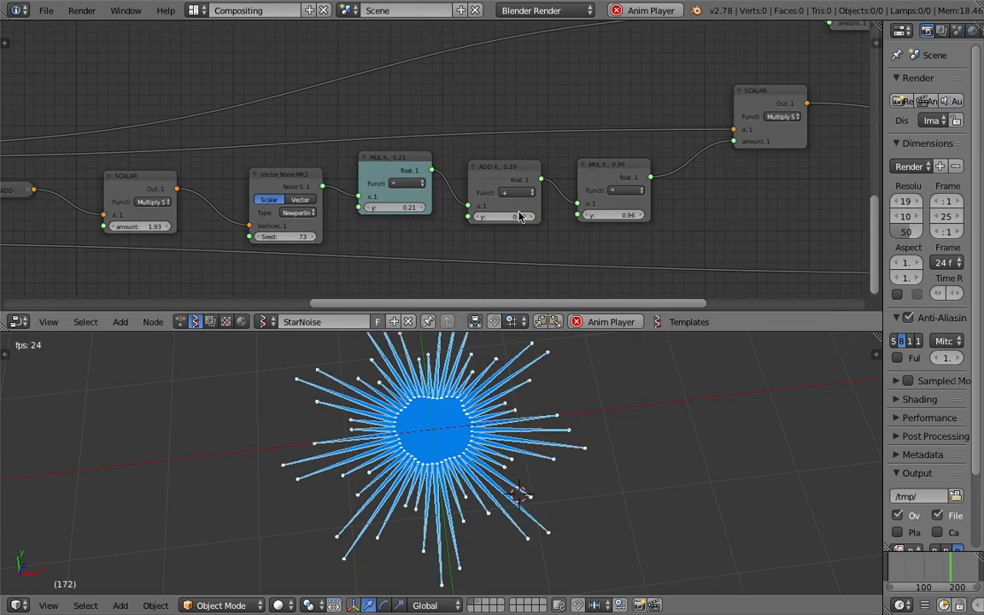
pyautogui.moveTo(631, 215); pyautogui.dragTo(596, 215)
pyautogui.moveTo(517, 218); pyautogui.dragTo(499, 218)
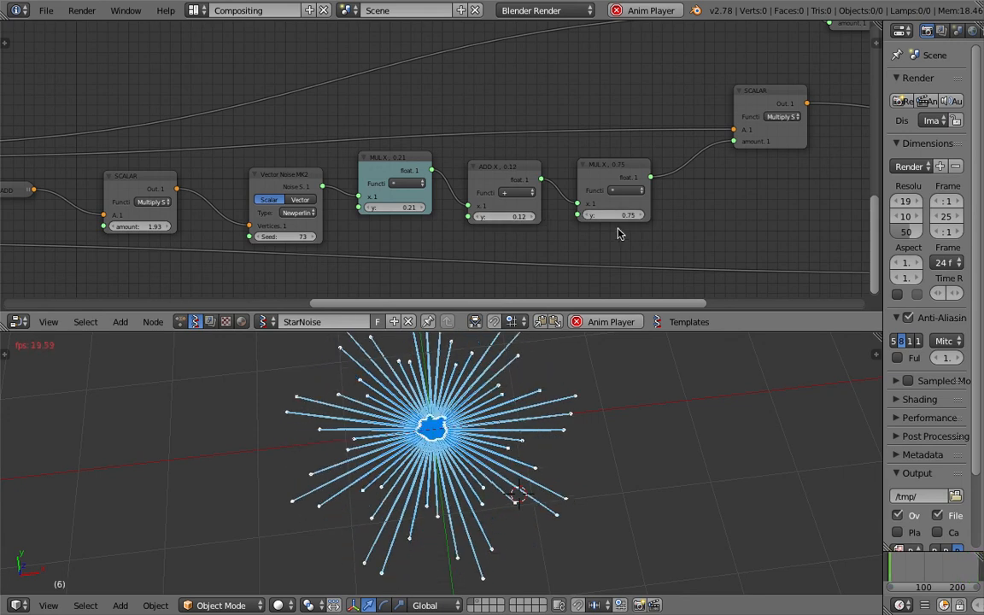
pyautogui.moveTo(613, 215); pyautogui.dragTo(621, 215)
pyautogui.moveTo(503, 217)
pyautogui.mouseDown()
pyautogui.moveTo(528, 216)
pyautogui.moveTo(514, 217)
pyautogui.mouseUp()
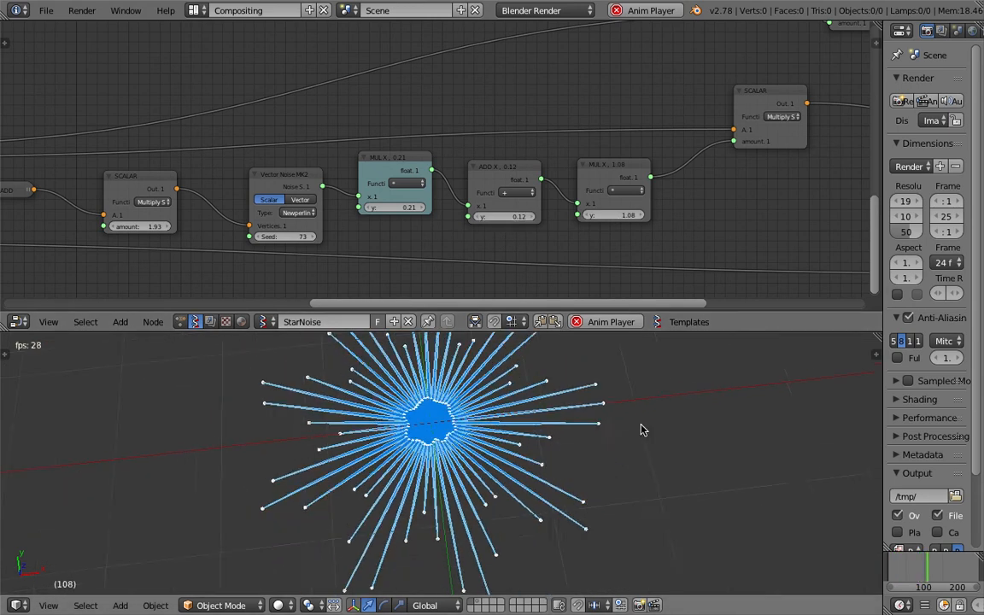
# Save the scene over the existing file
pyautogui.moveTo(642, 431); pyautogui.dragTo(659, 415, button='middle')
pyautogui.hotkey('ctrl', 's')
pyautogui.click(612, 456)
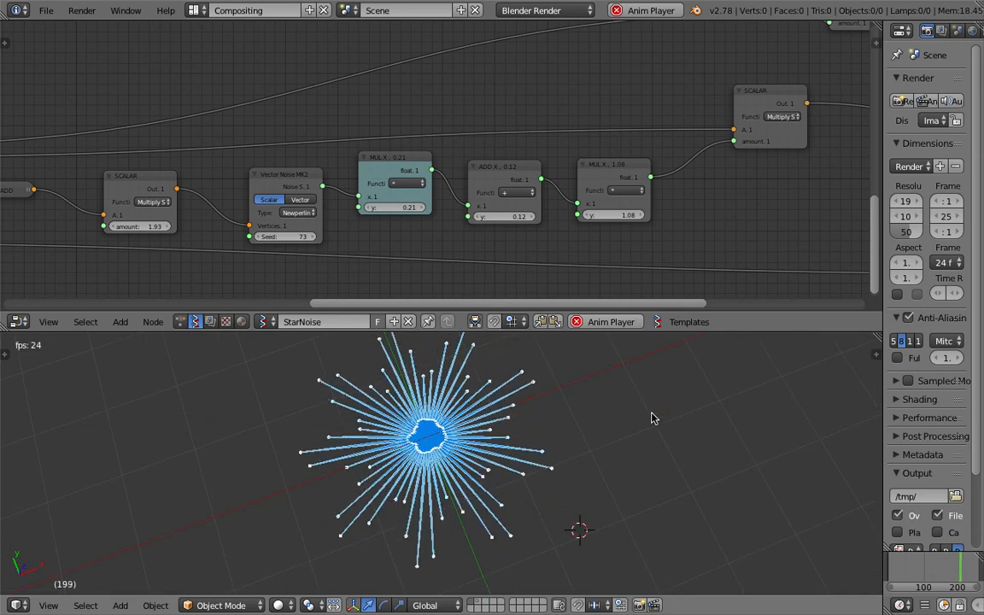